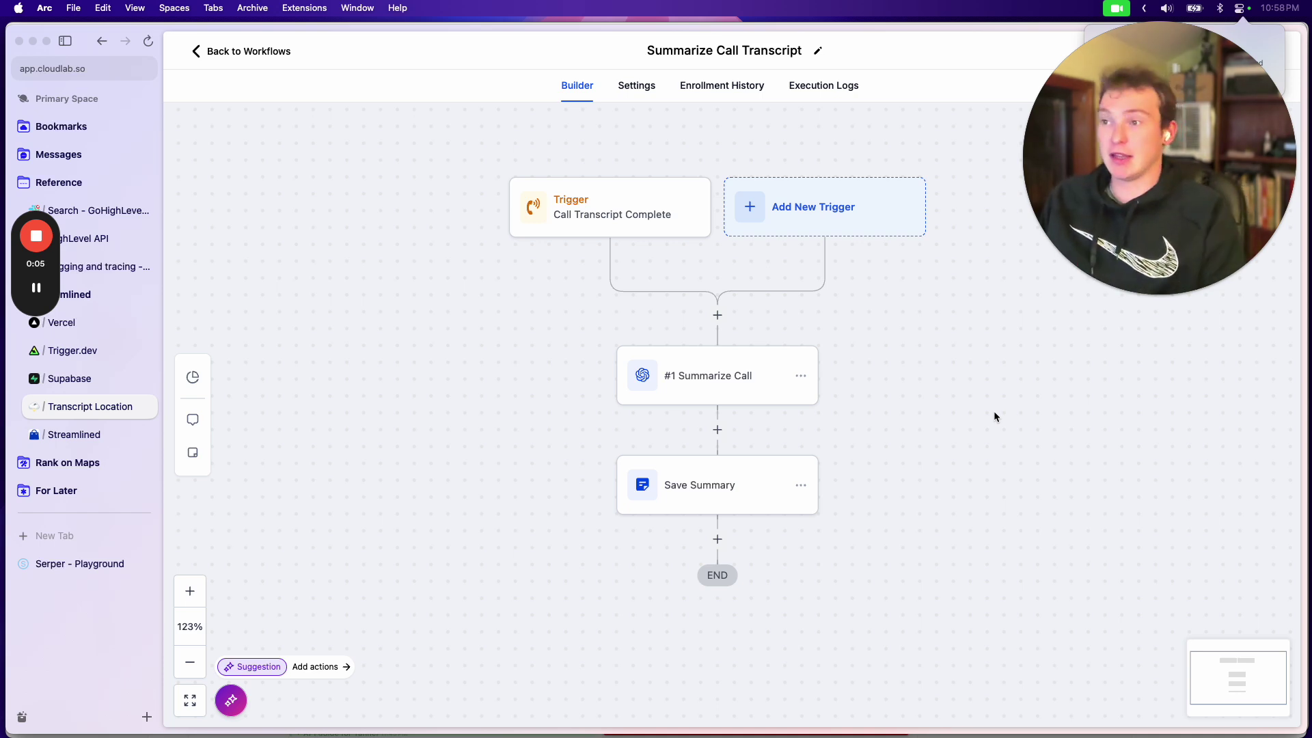
# Step: Review the prompt of the Summarize Call action and the note content of the Save Summary action
pyautogui.click(732, 375)
pyautogui.moveTo(1144, 186); pyautogui.dragTo(302, 286)
pyautogui.scroll(-10, 1110, 466)
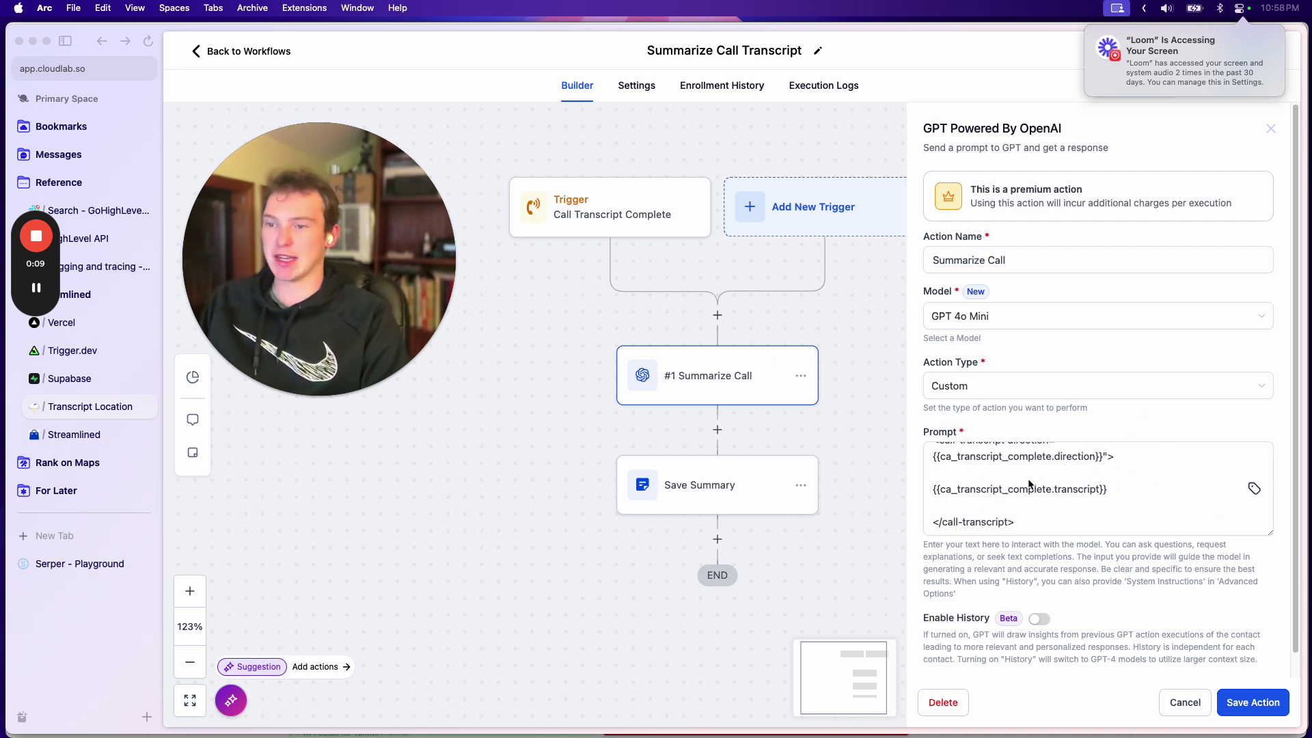
pyautogui.click(704, 487)
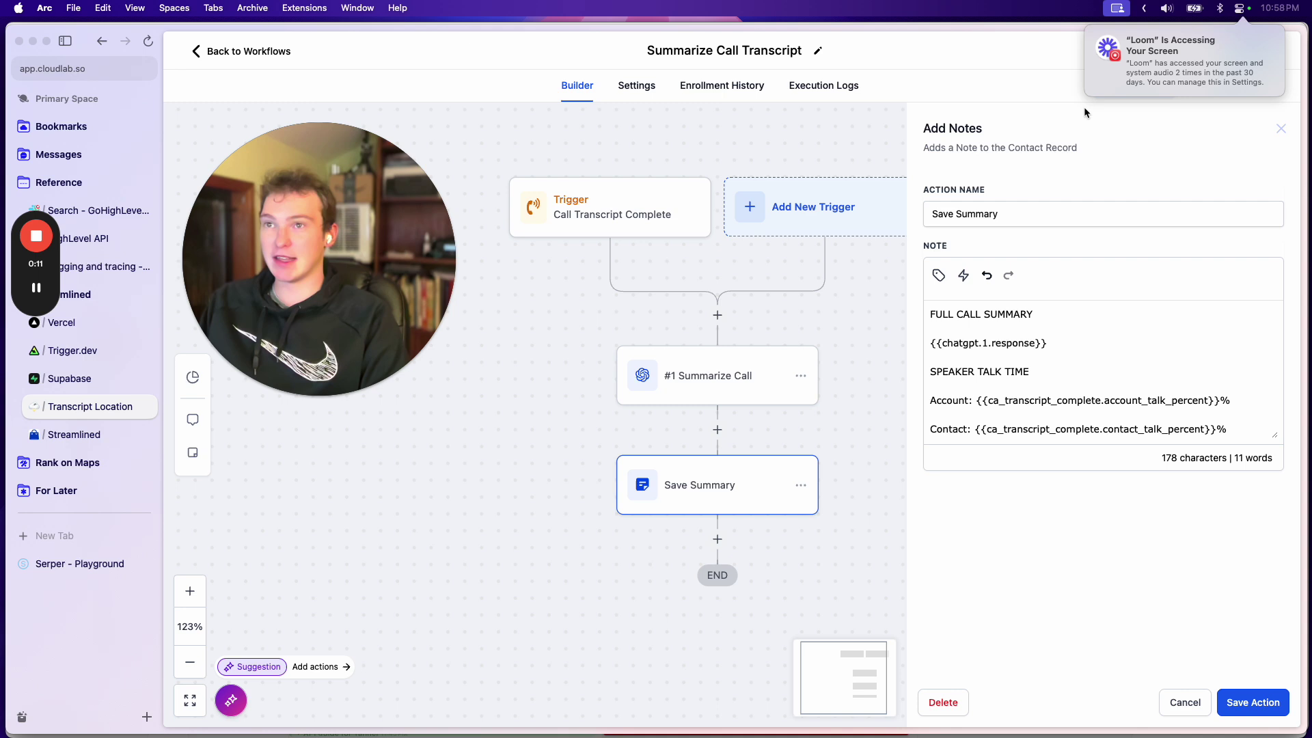
pyautogui.click(1272, 134)
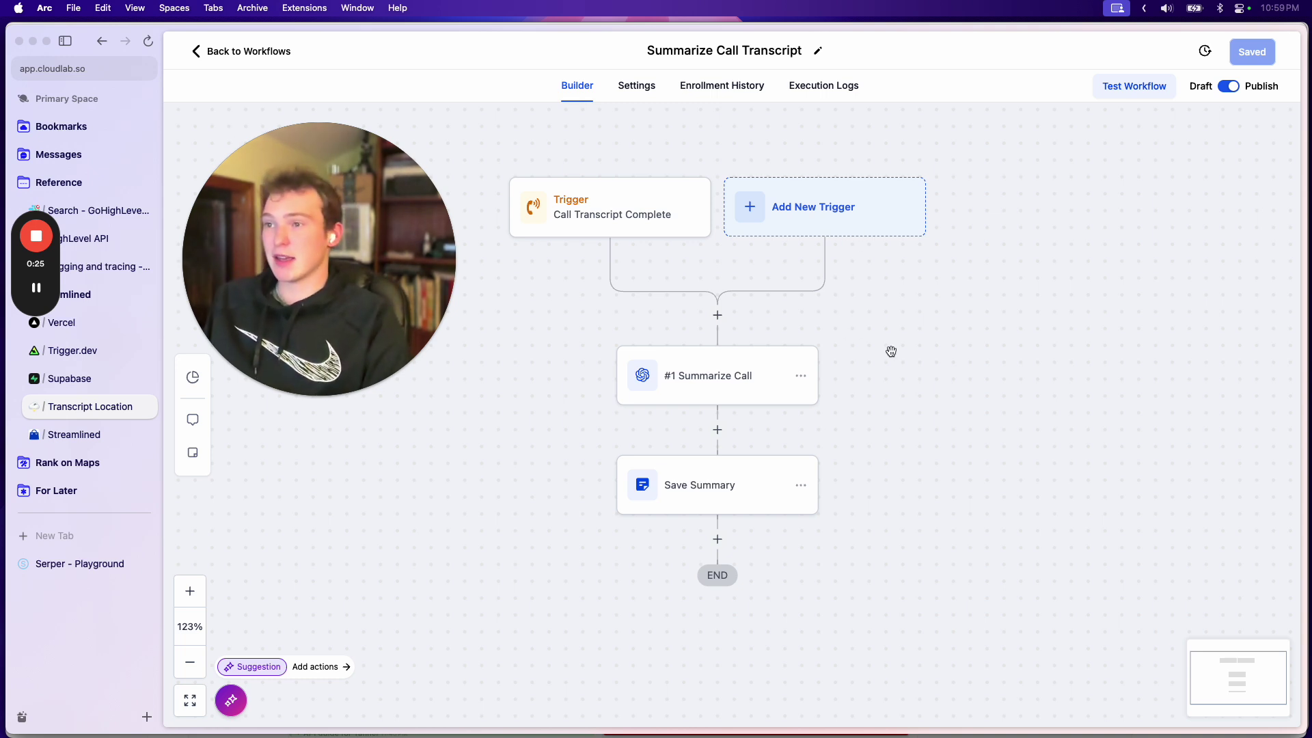
pyautogui.moveTo(891, 352)
pyautogui.mouseDown()
pyautogui.moveTo(905, 311)
pyautogui.moveTo(910, 351)
pyautogui.mouseUp()
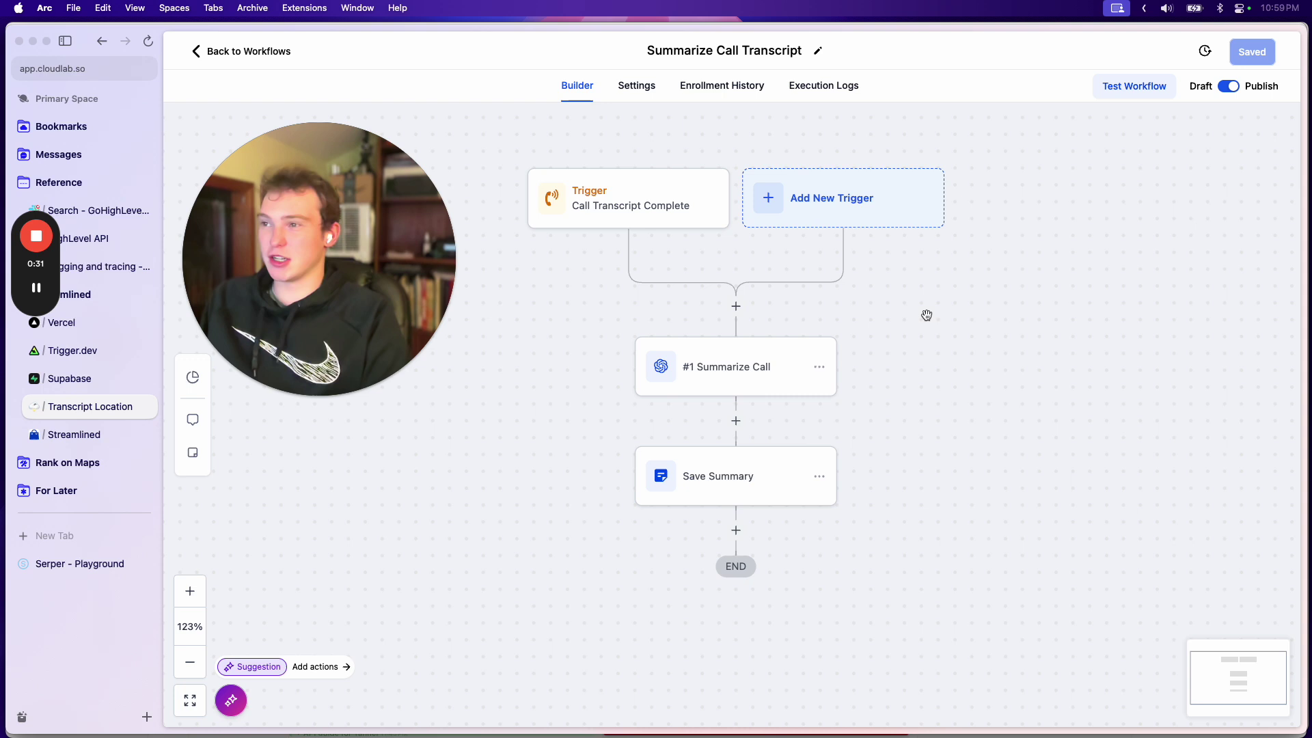
pyautogui.moveTo(926, 315); pyautogui.dragTo(900, 341)
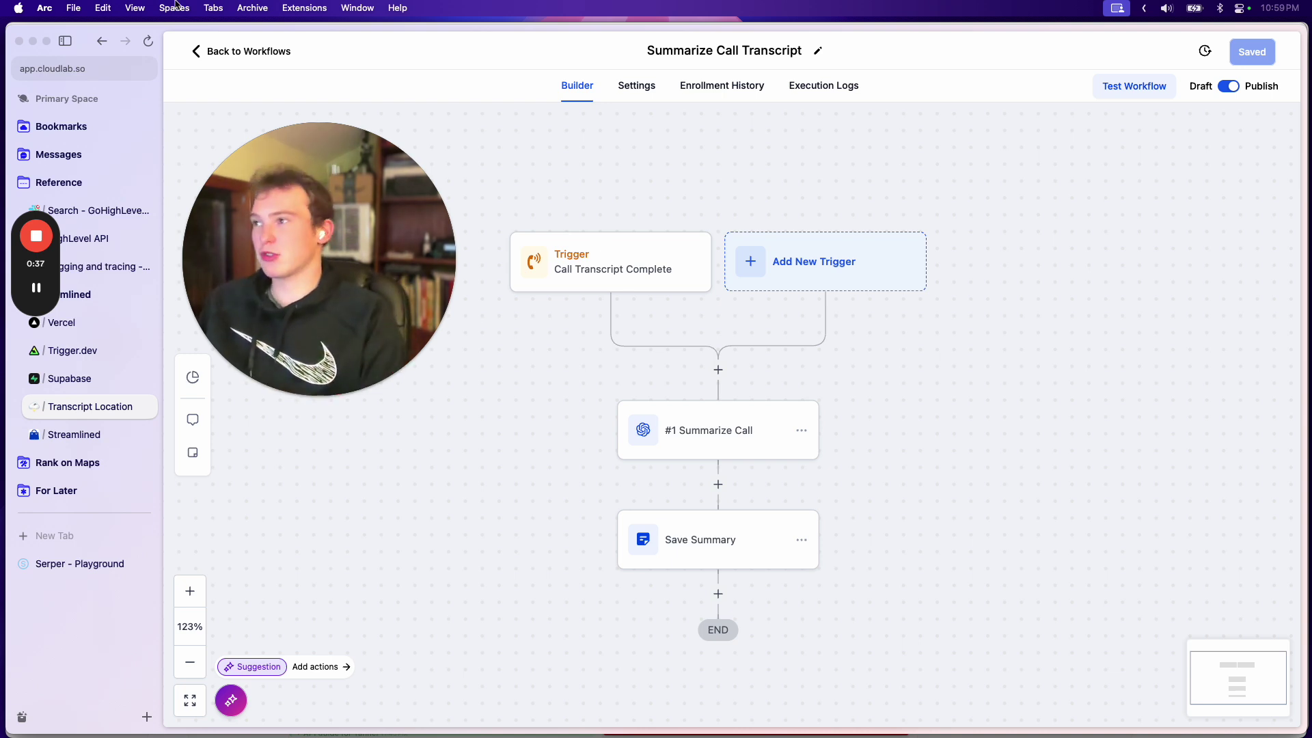
# Step: Leave the workflow and check the call transcription option in the phone system's advanced voice call settings
pyautogui.click(234, 51)
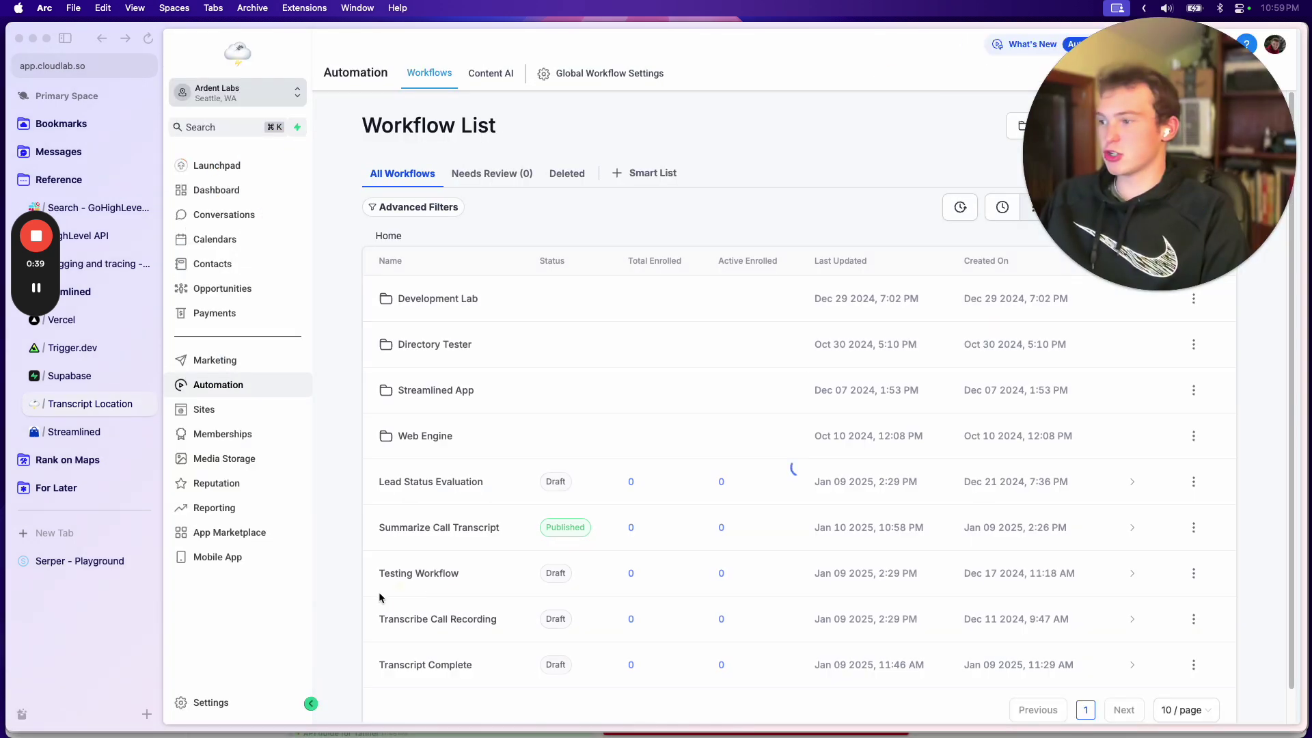
pyautogui.click(230, 693)
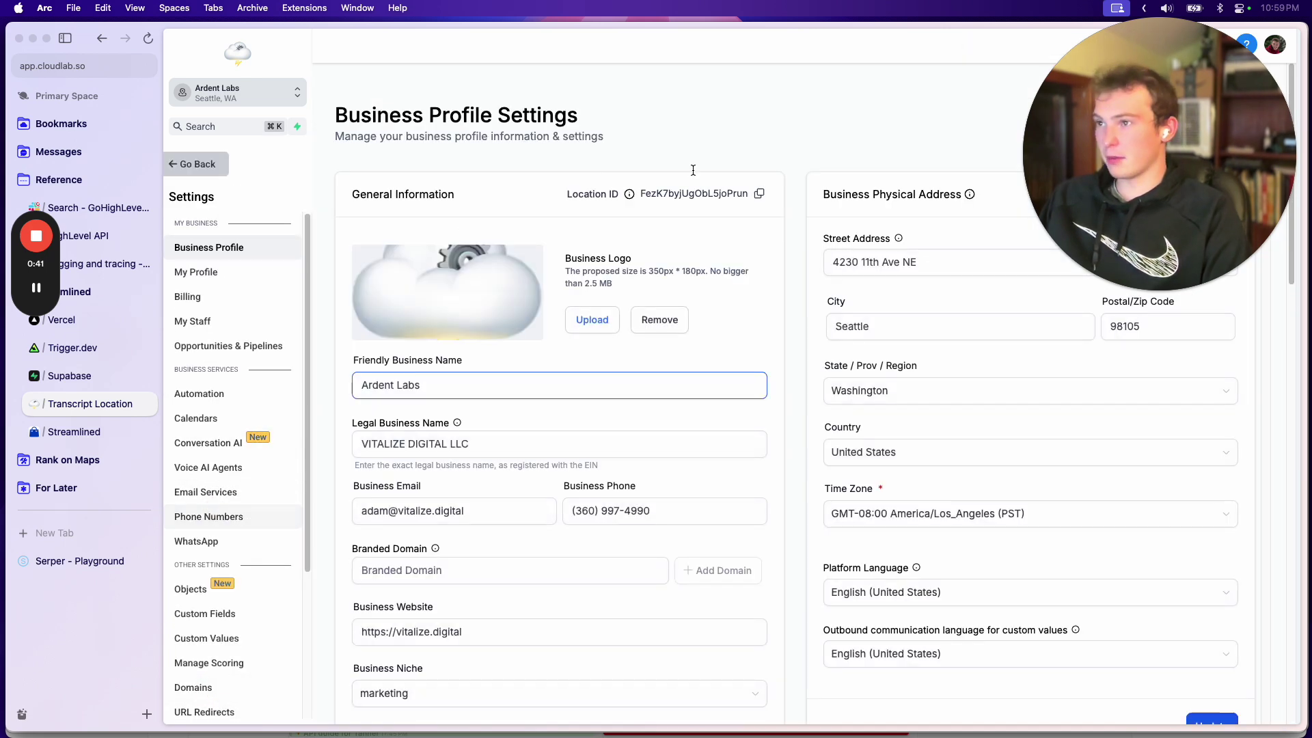
pyautogui.click(209, 517)
pyautogui.click(1037, 82)
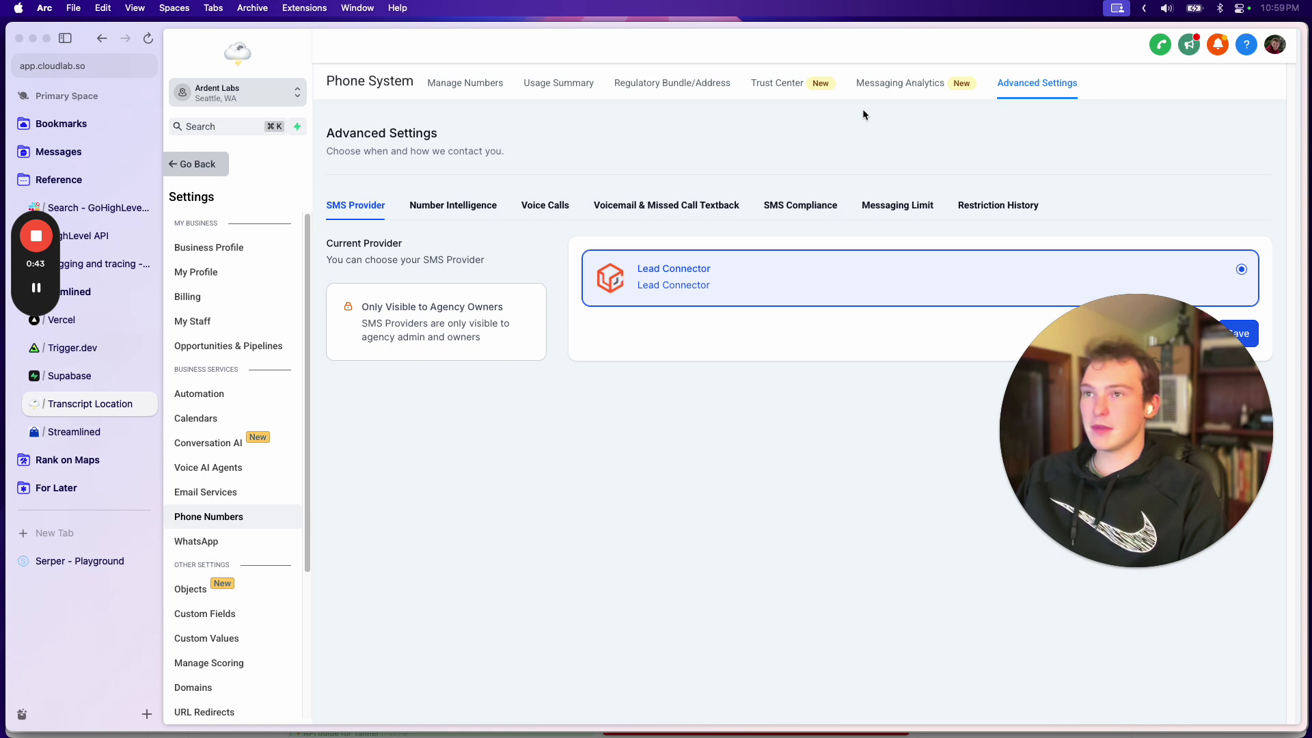
pyautogui.click(541, 206)
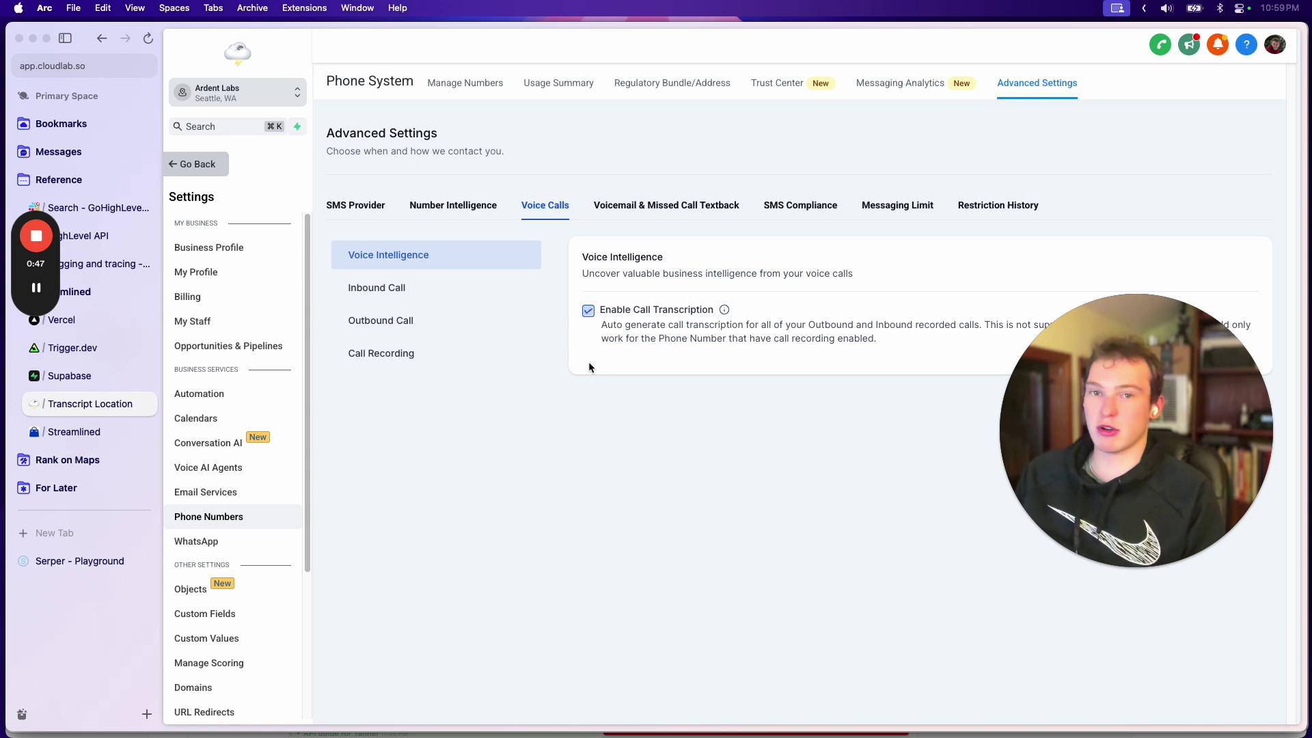
# Step: Open the test contact's record from Conversations and read through the transcript of an outbound call
pyautogui.click(197, 164)
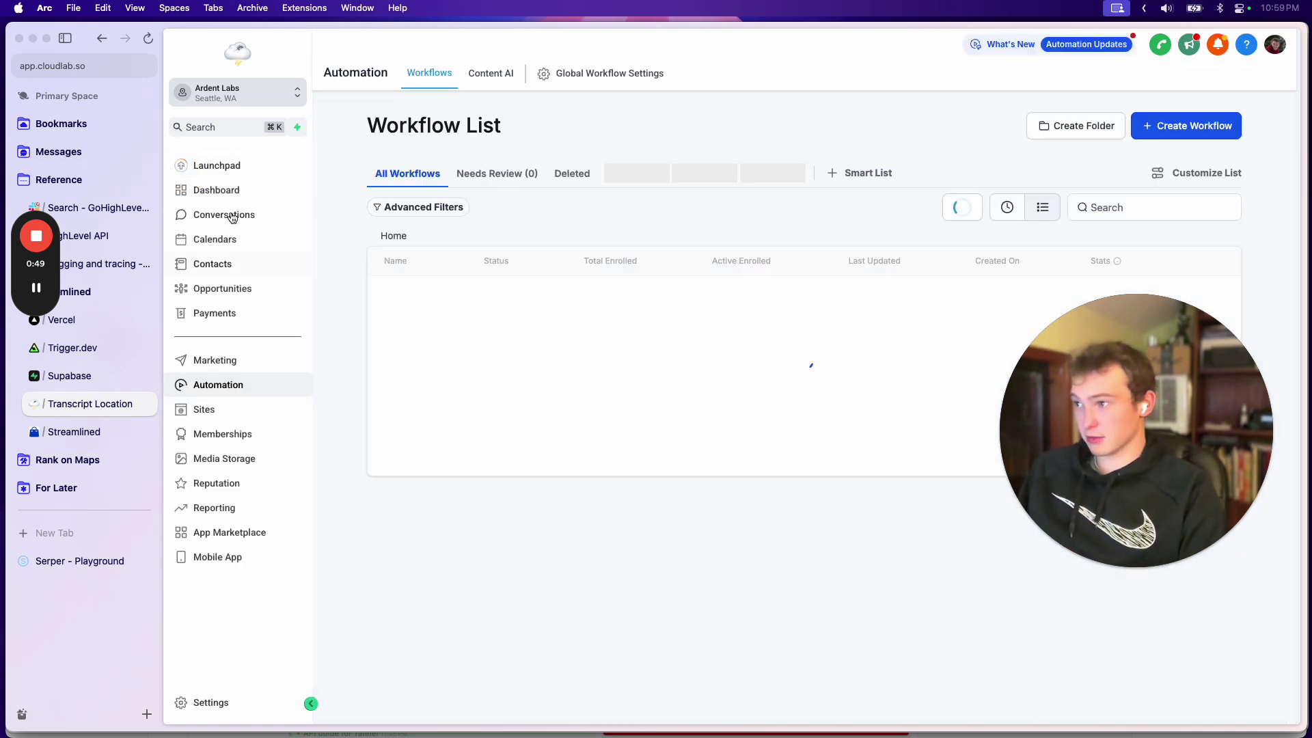
pyautogui.click(224, 215)
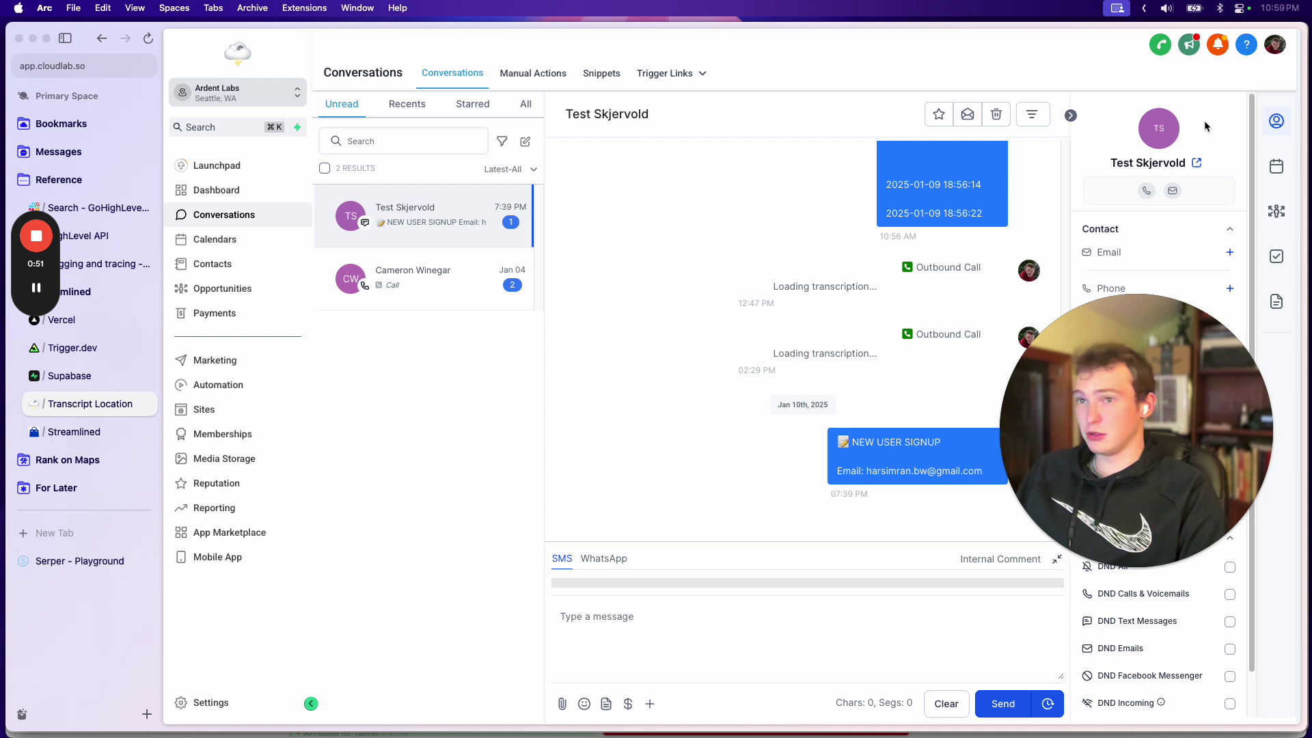
pyautogui.click(1150, 130)
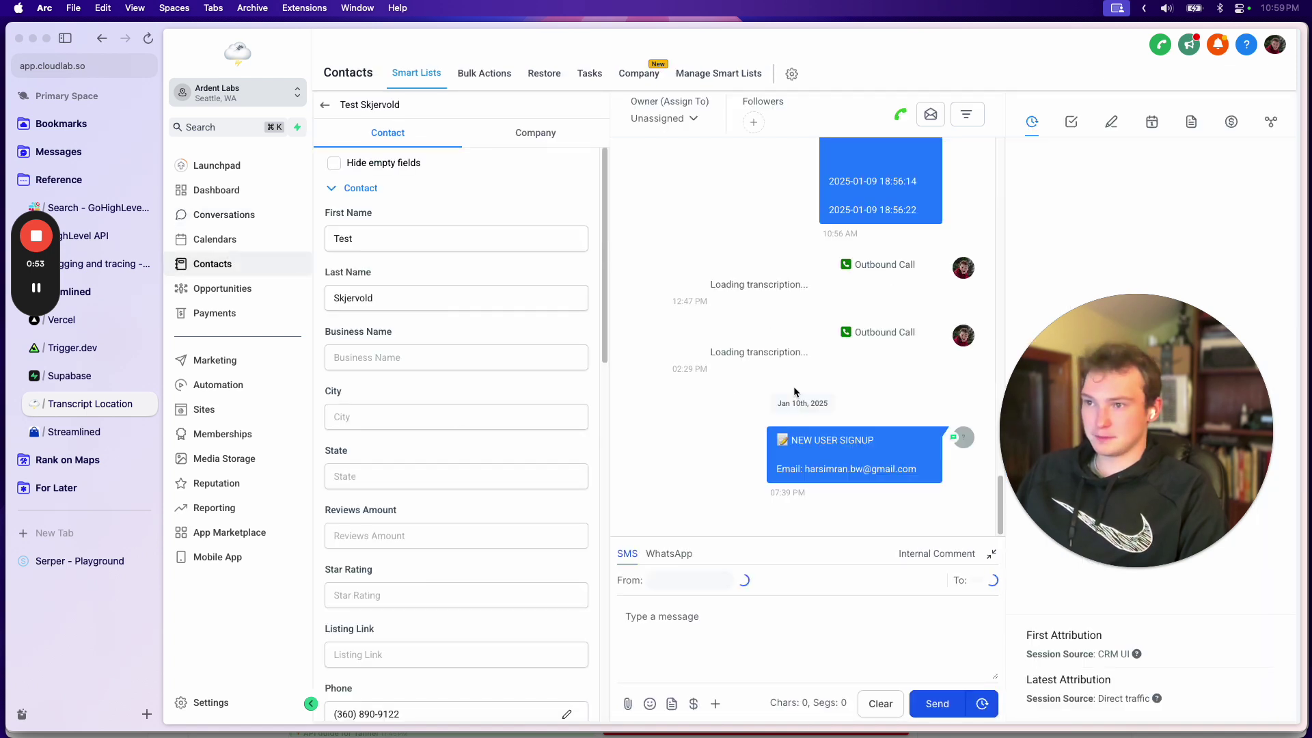
pyautogui.click(679, 349)
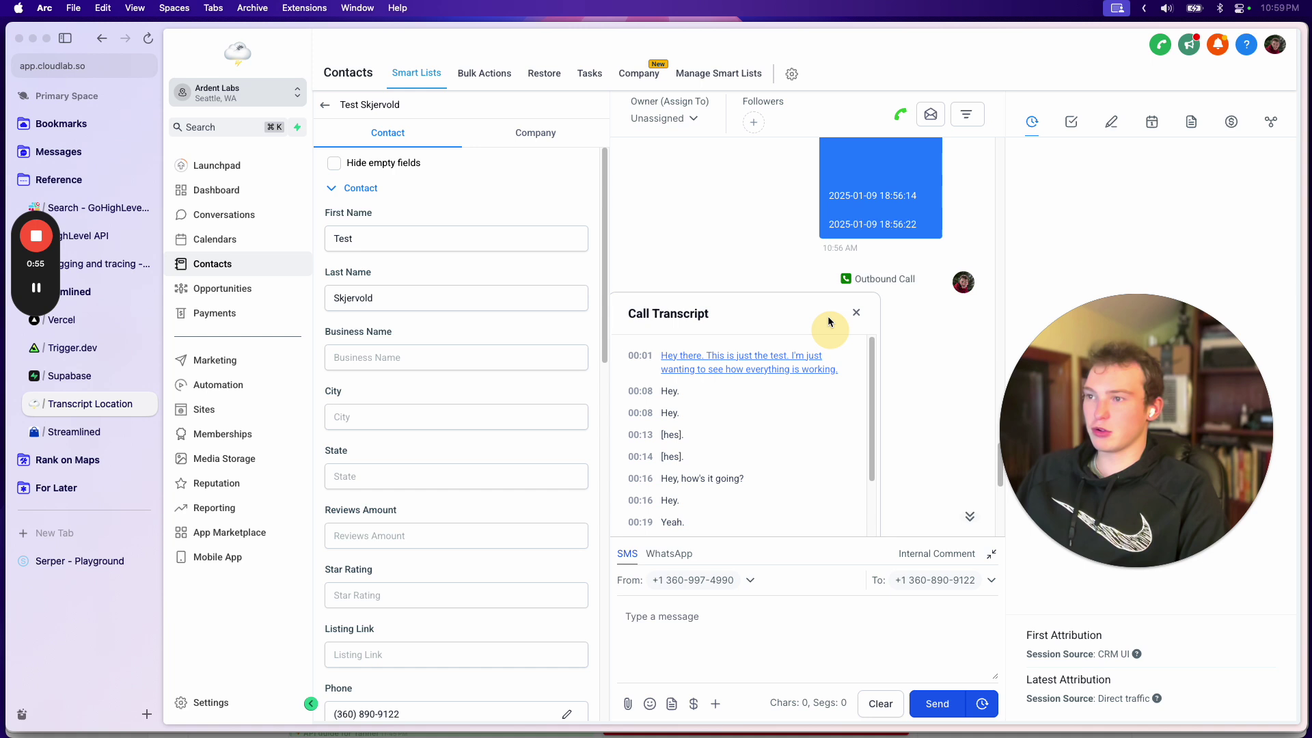
pyautogui.scroll(-3, 740, 382)
pyautogui.scroll(2, 798, 373)
pyautogui.scroll(3, 798, 373)
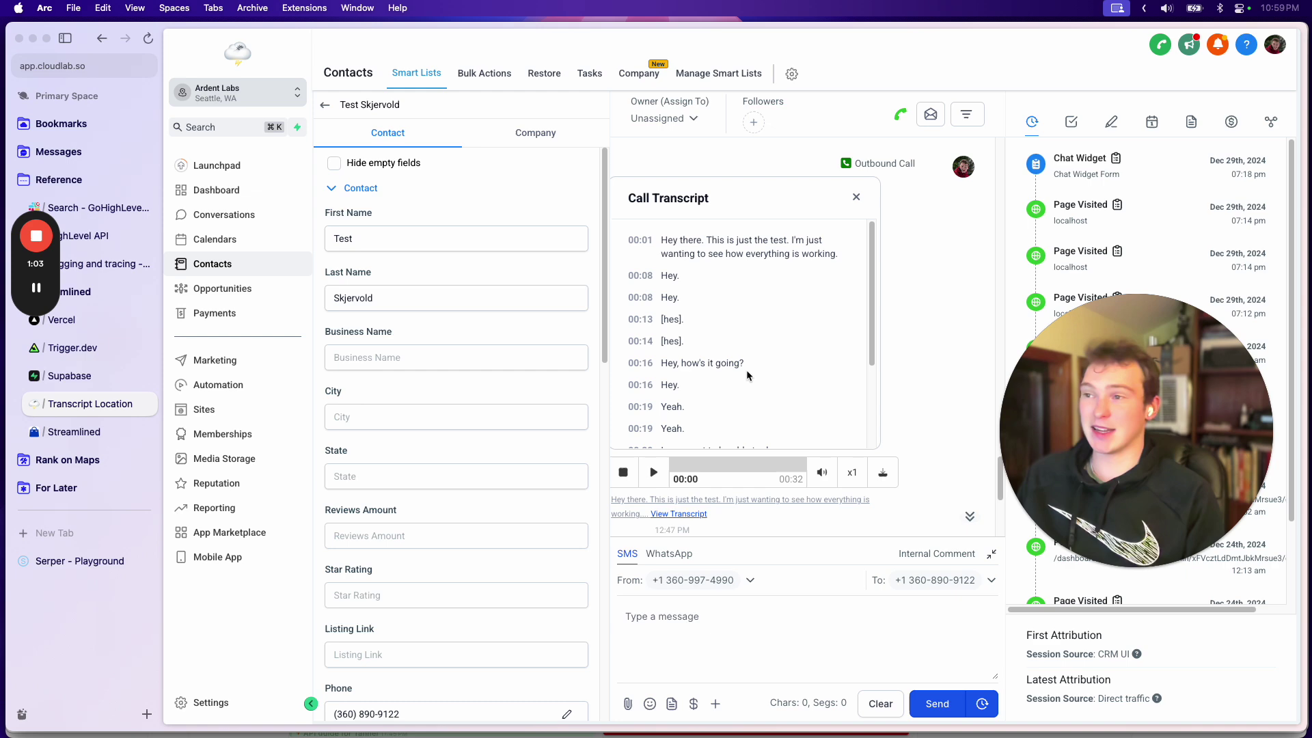
# Step: Reopen the Summarize Call Transcript workflow from the automation list
pyautogui.click(218, 385)
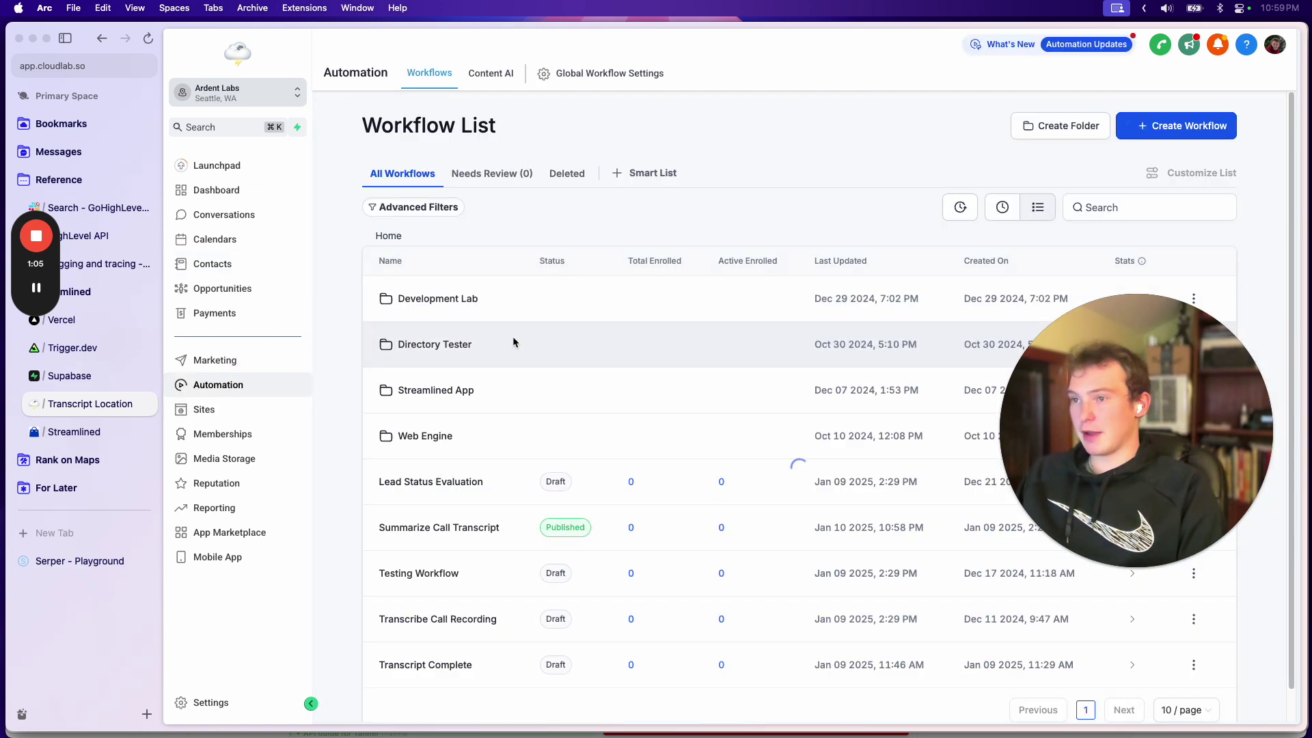
pyautogui.scroll(-1, 452, 464)
pyautogui.click(466, 495)
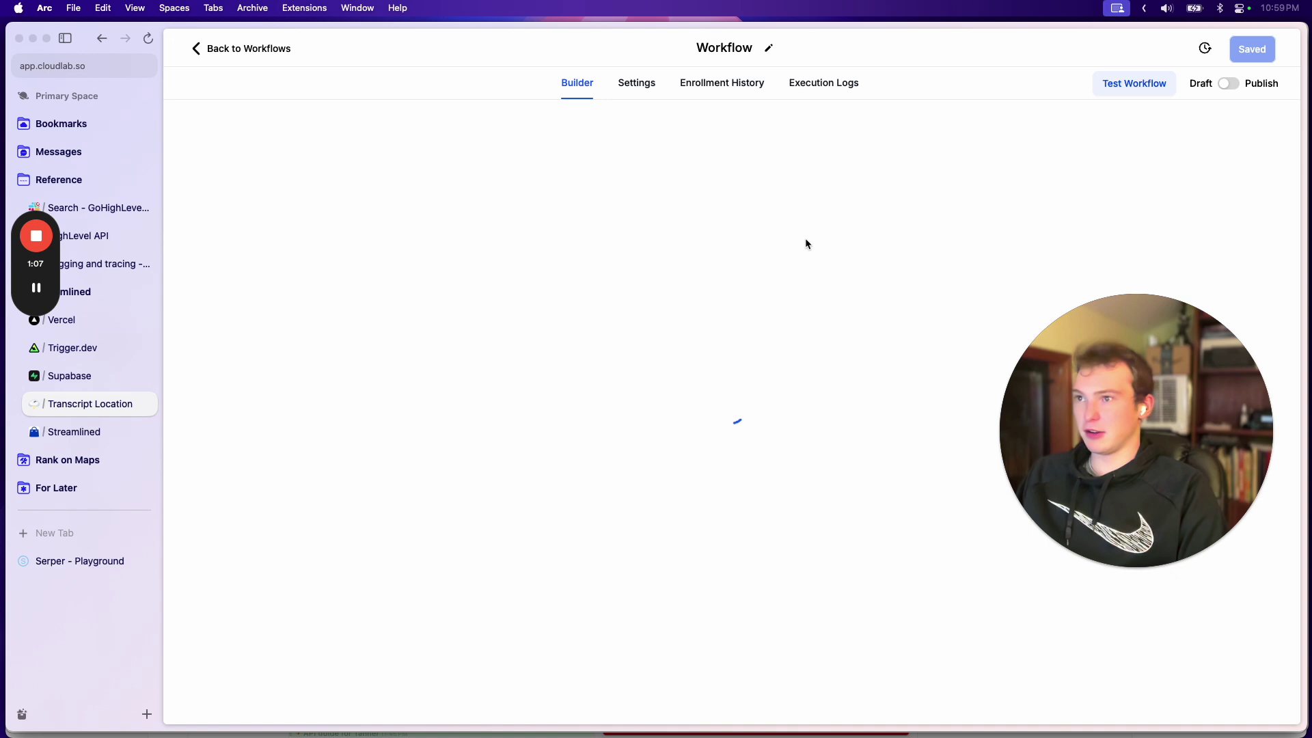
# Step: Search the triggers for "call", examine the filter fields offered for Call Status, and close the trigger without saving
pyautogui.click(789, 260)
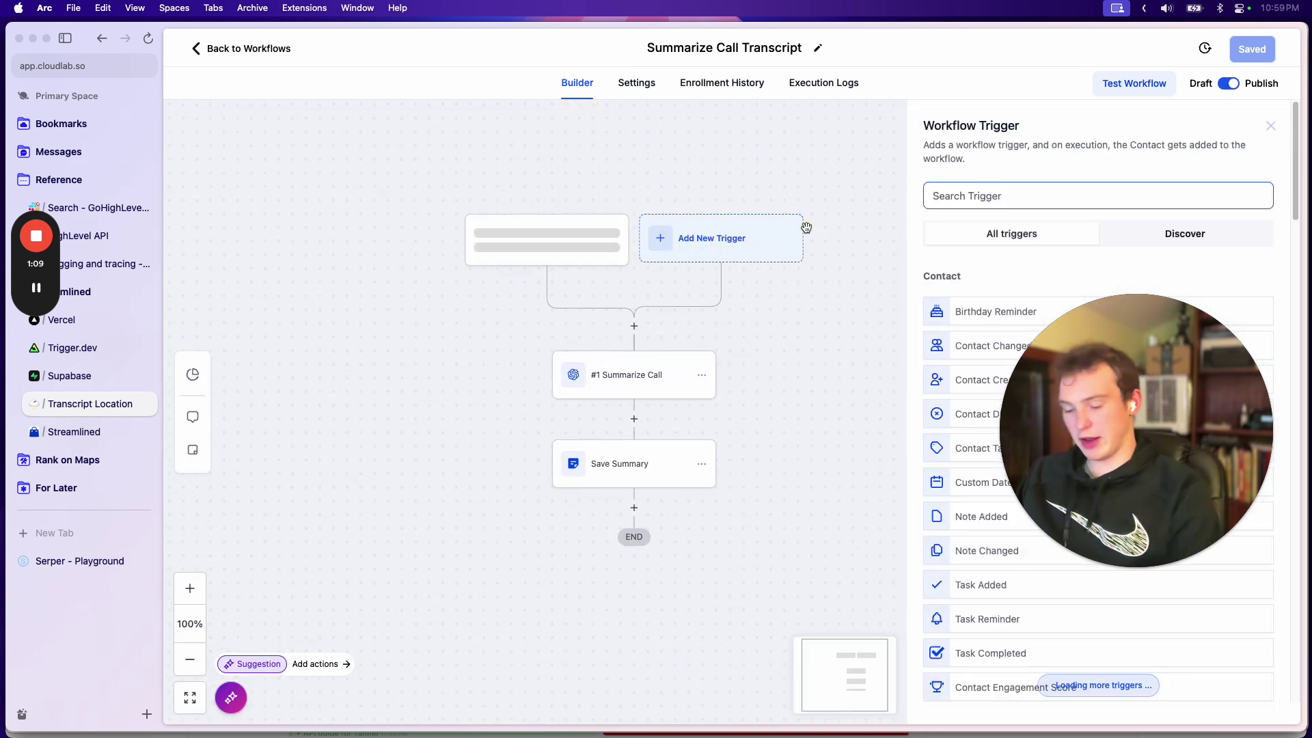
pyautogui.write('call')
pyautogui.moveTo(375, 407); pyautogui.dragTo(352, 209)
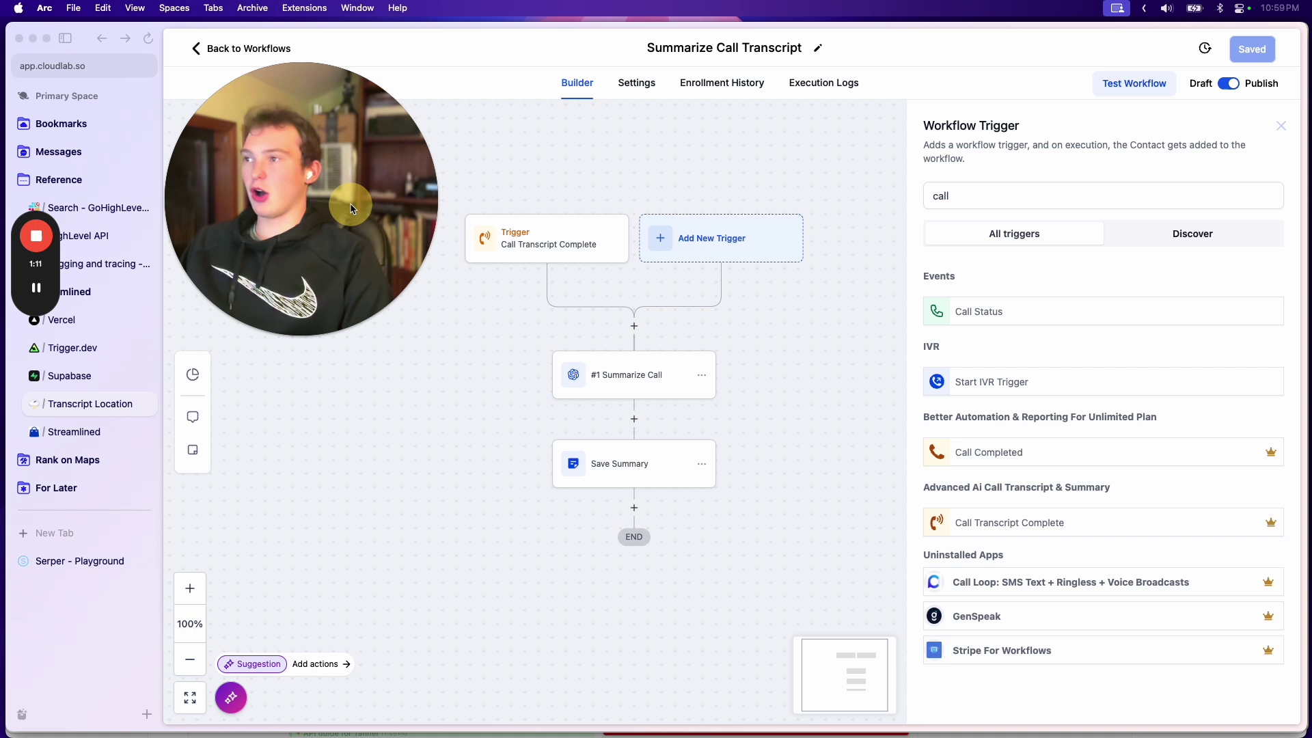
pyautogui.click(1029, 196)
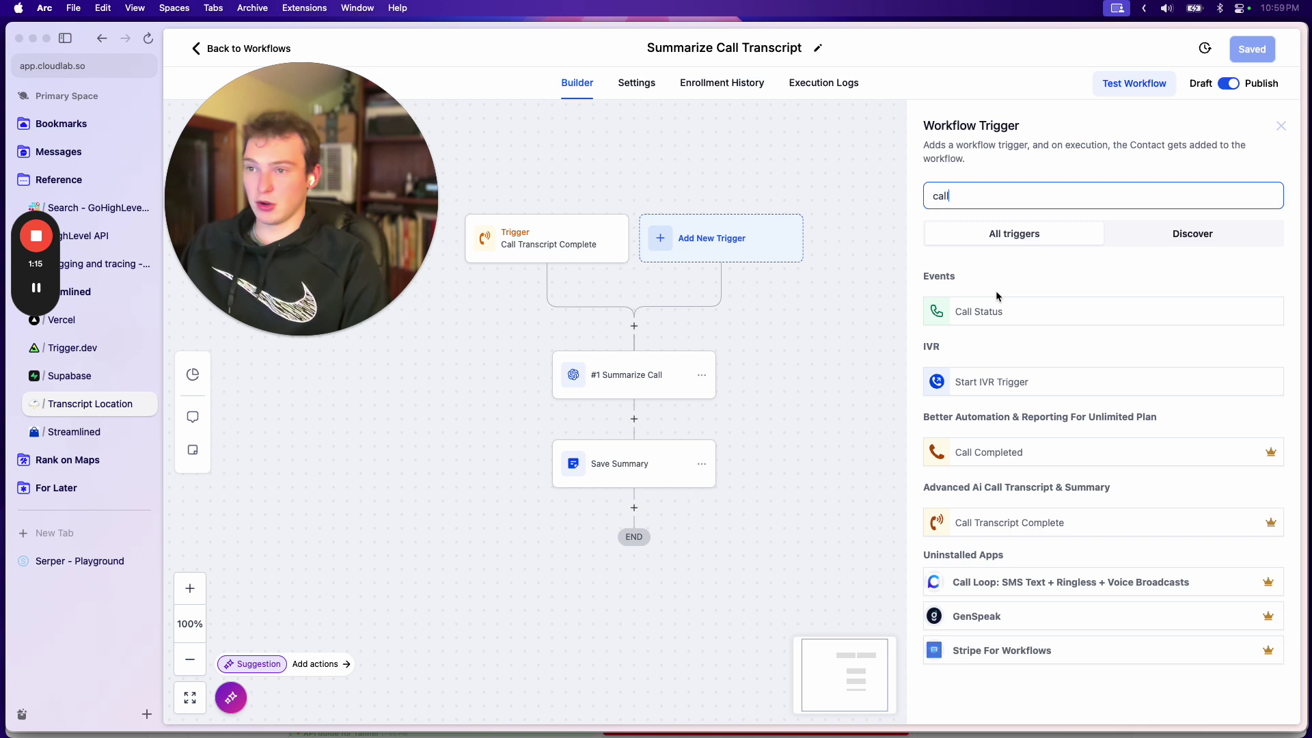
pyautogui.click(973, 313)
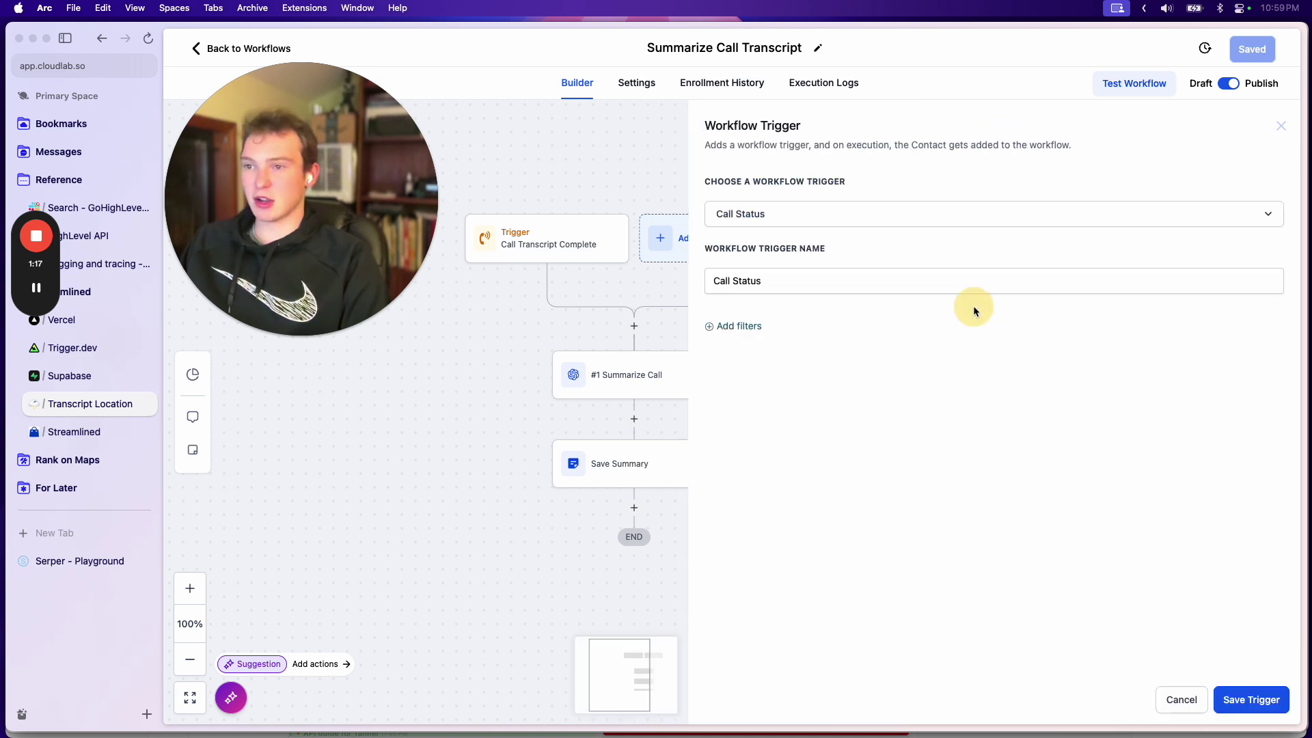
pyautogui.click(742, 335)
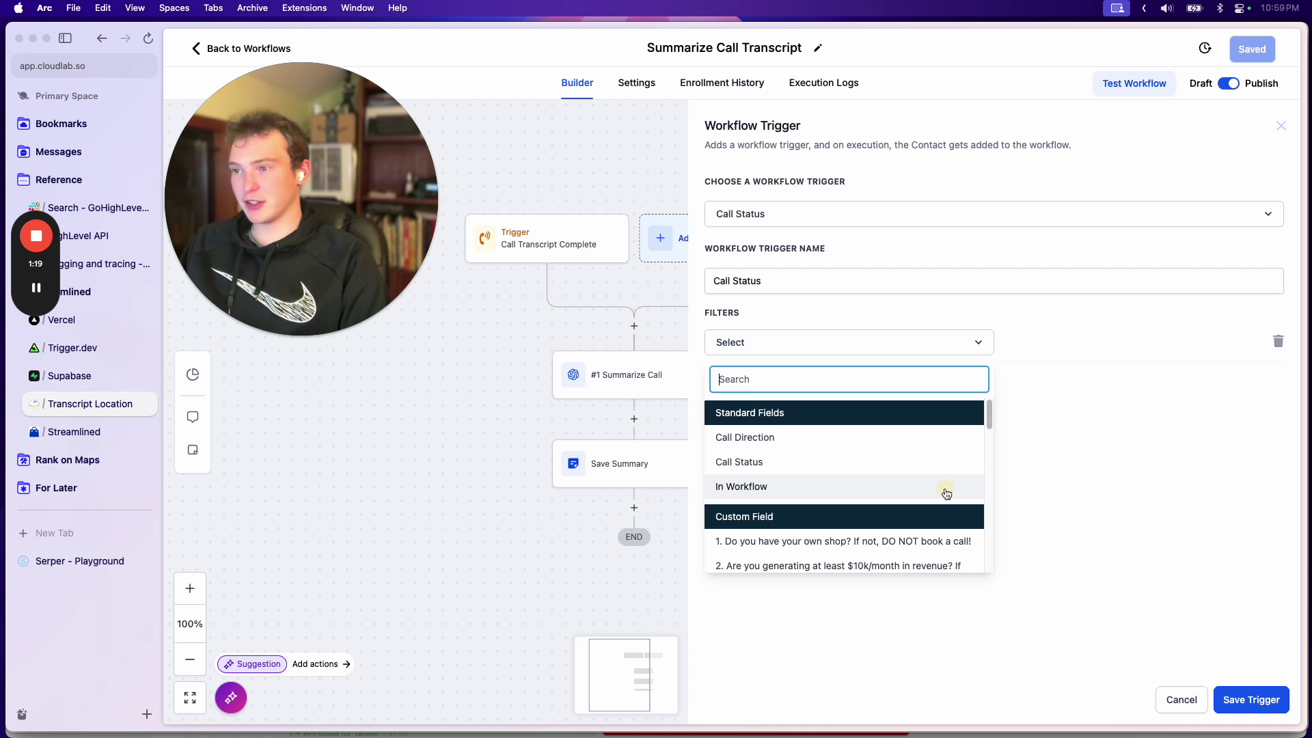
pyautogui.scroll(-2, 848, 465)
pyautogui.scroll(2, 840, 461)
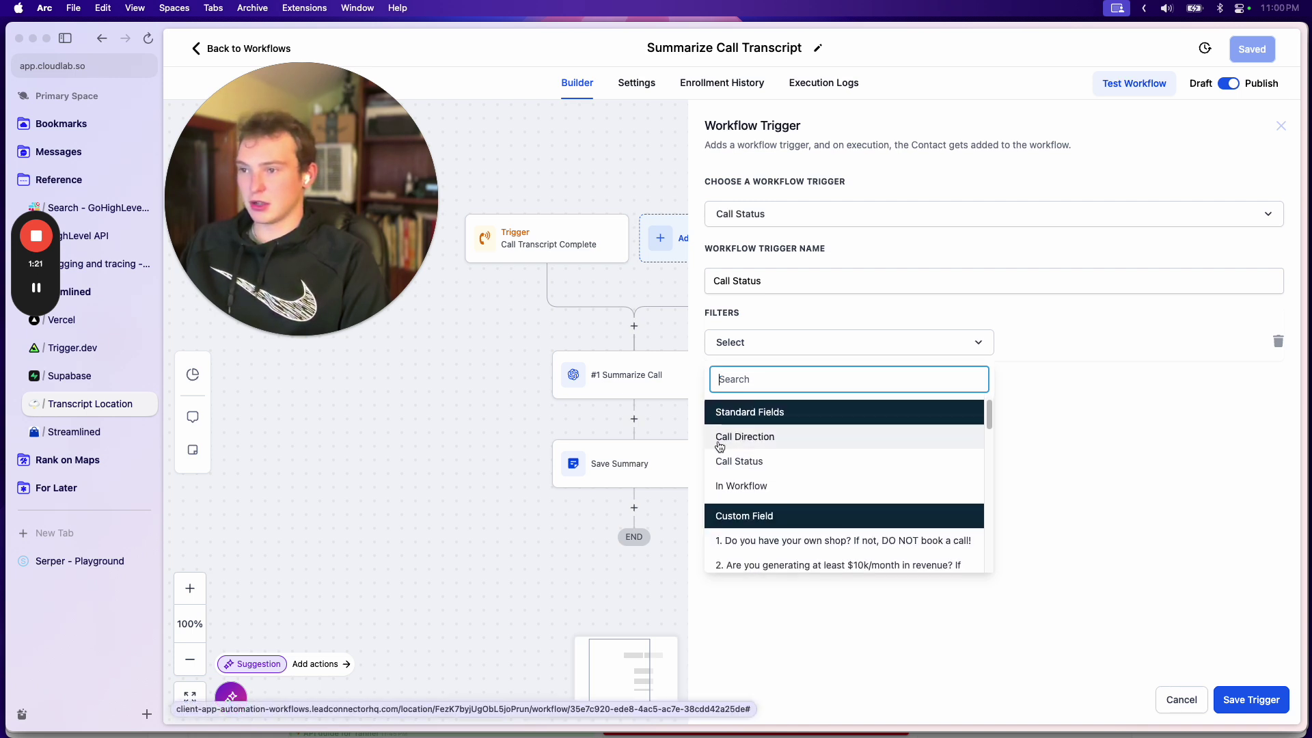
pyautogui.click(1159, 369)
pyautogui.click(1278, 126)
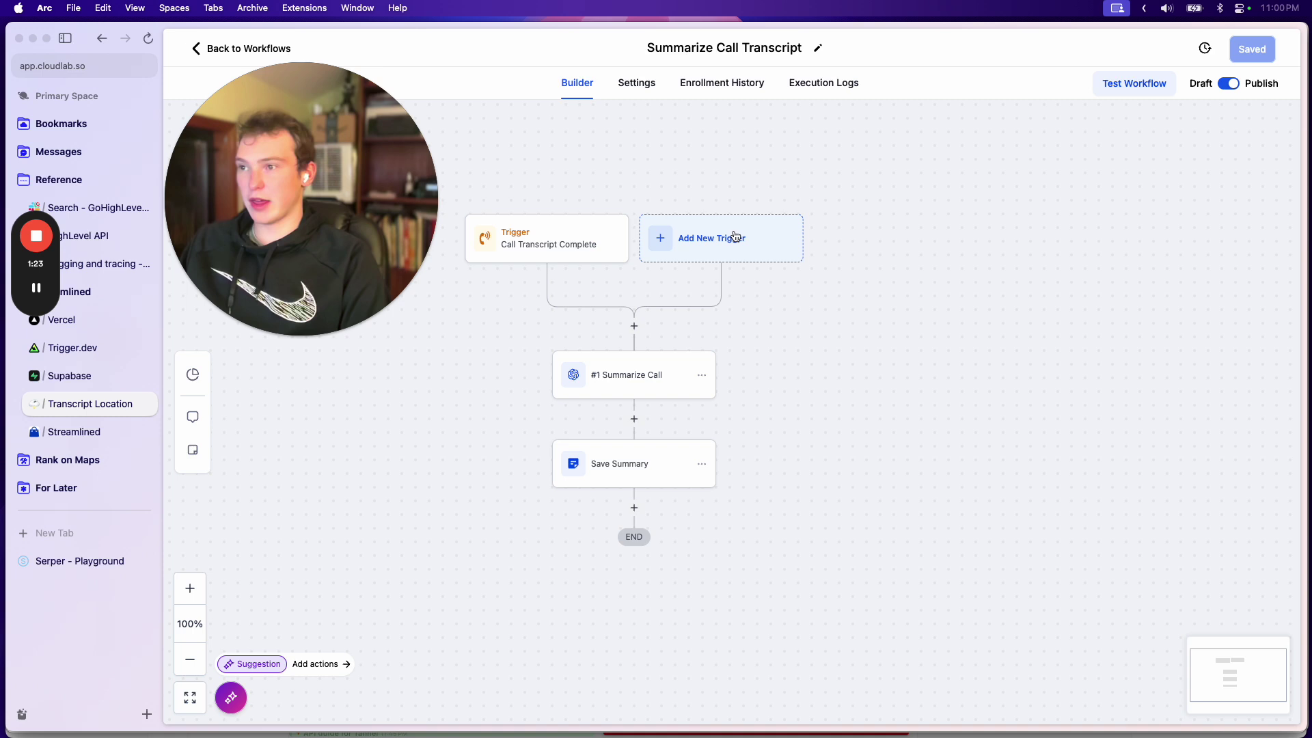
# Step: Add a Call Status trigger without filters to the workflow, finding it with the search "call", and save the trigger
pyautogui.click(732, 235)
pyautogui.write('call')
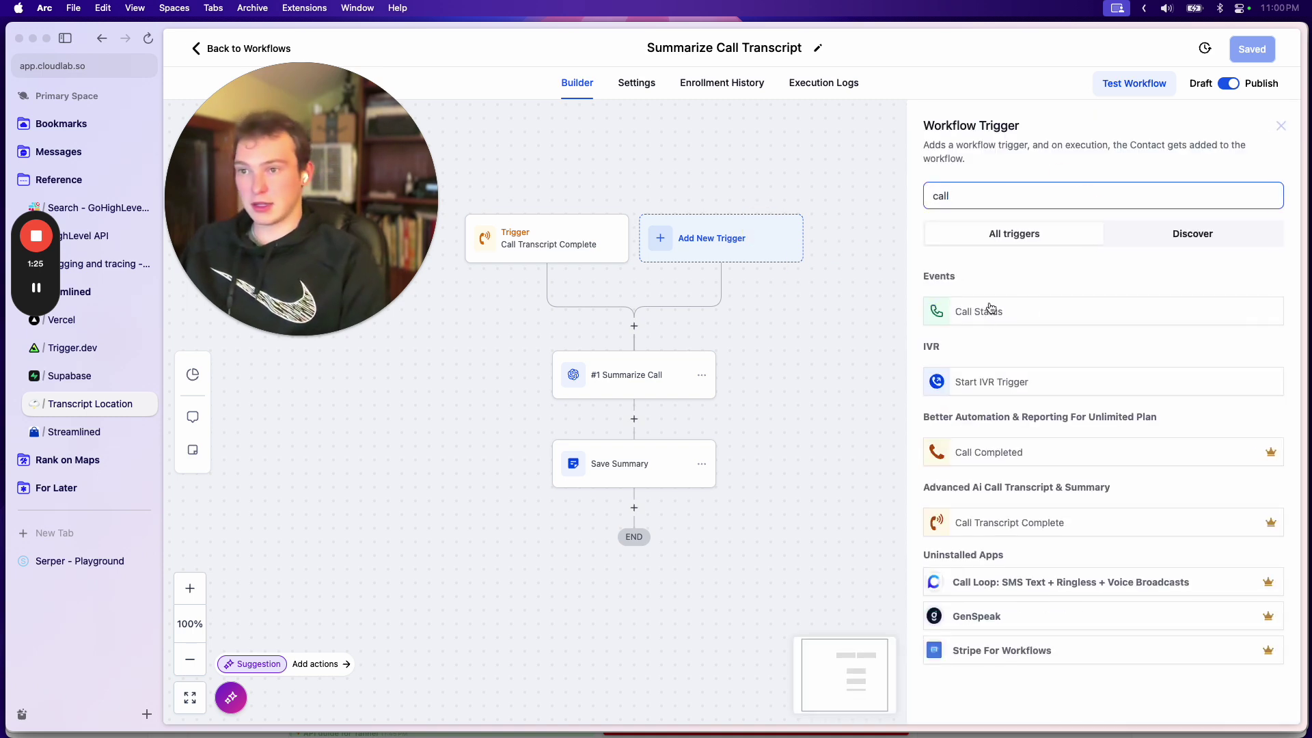
pyautogui.click(983, 307)
pyautogui.click(1251, 700)
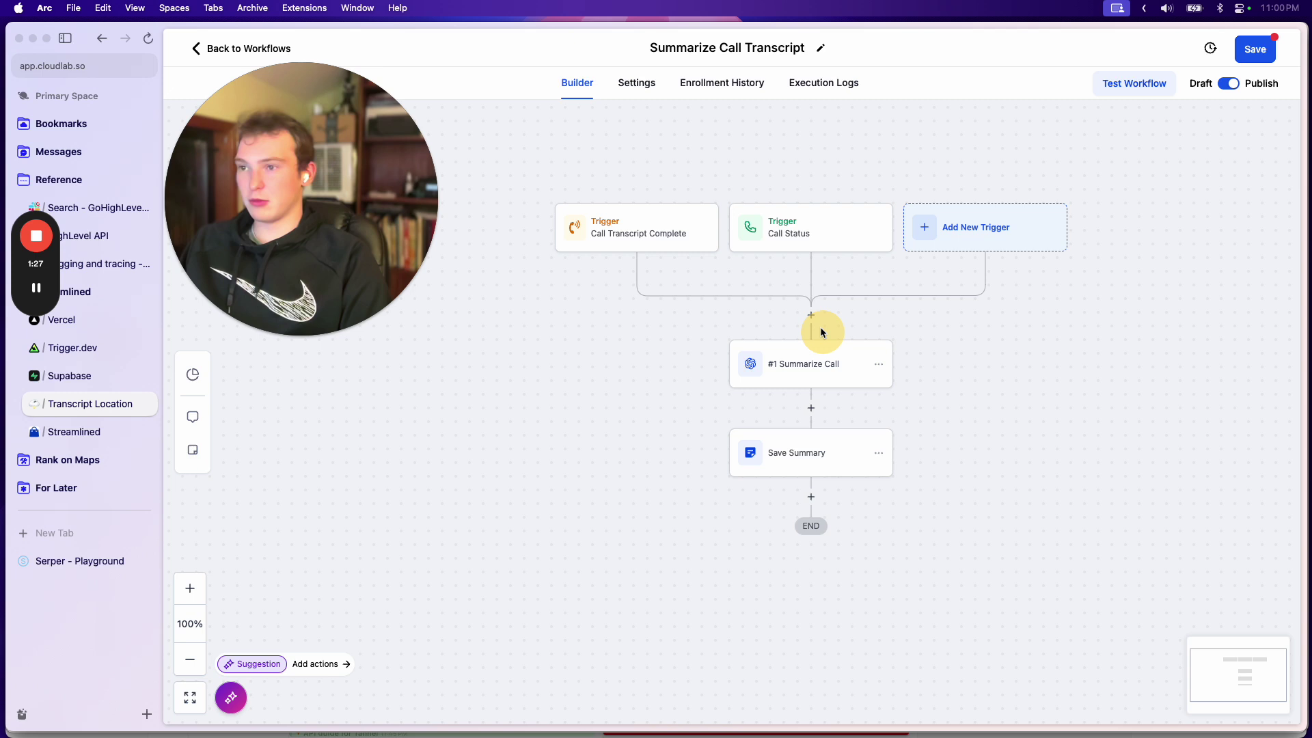
# Step: Examine the Phone Call custom values available for the Summarize Call prompt, leaving no extra lines at the prompt's end
pyautogui.moveTo(1071, 332); pyautogui.dragTo(931, 363)
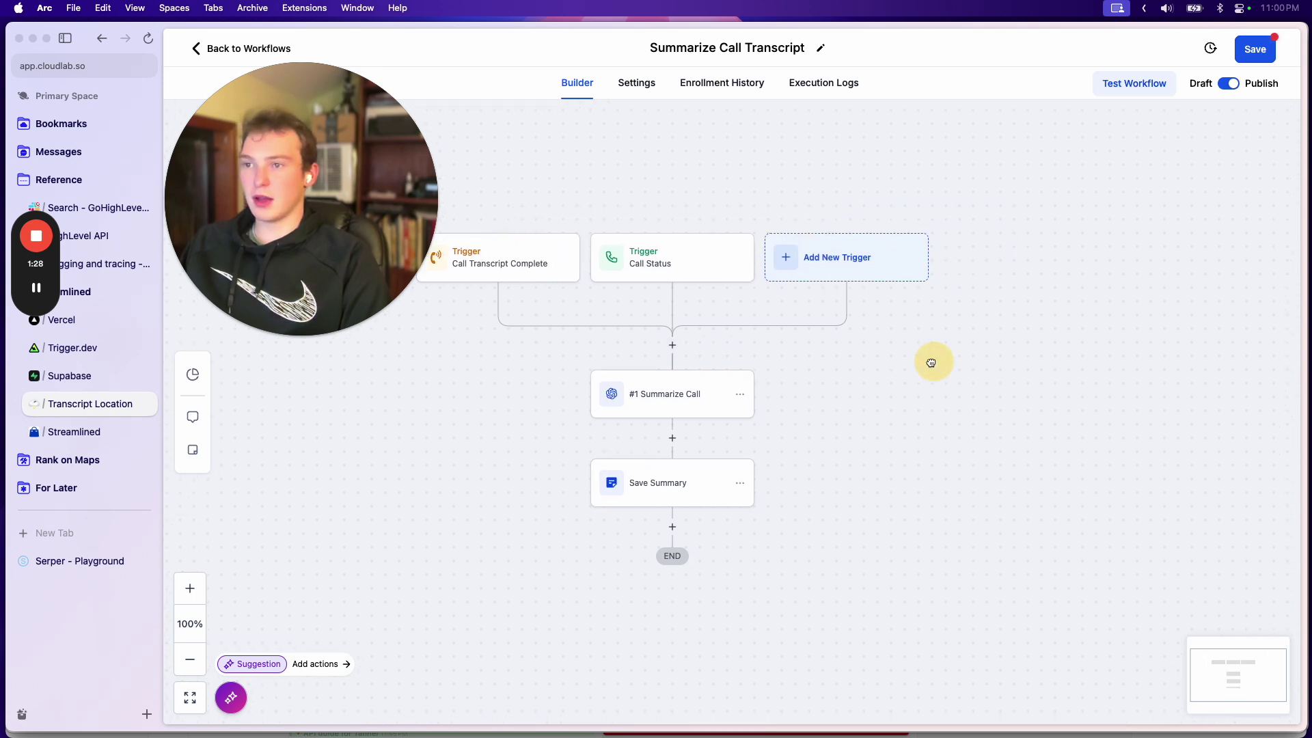
pyautogui.click(680, 394)
pyautogui.scroll(-5, 1019, 503)
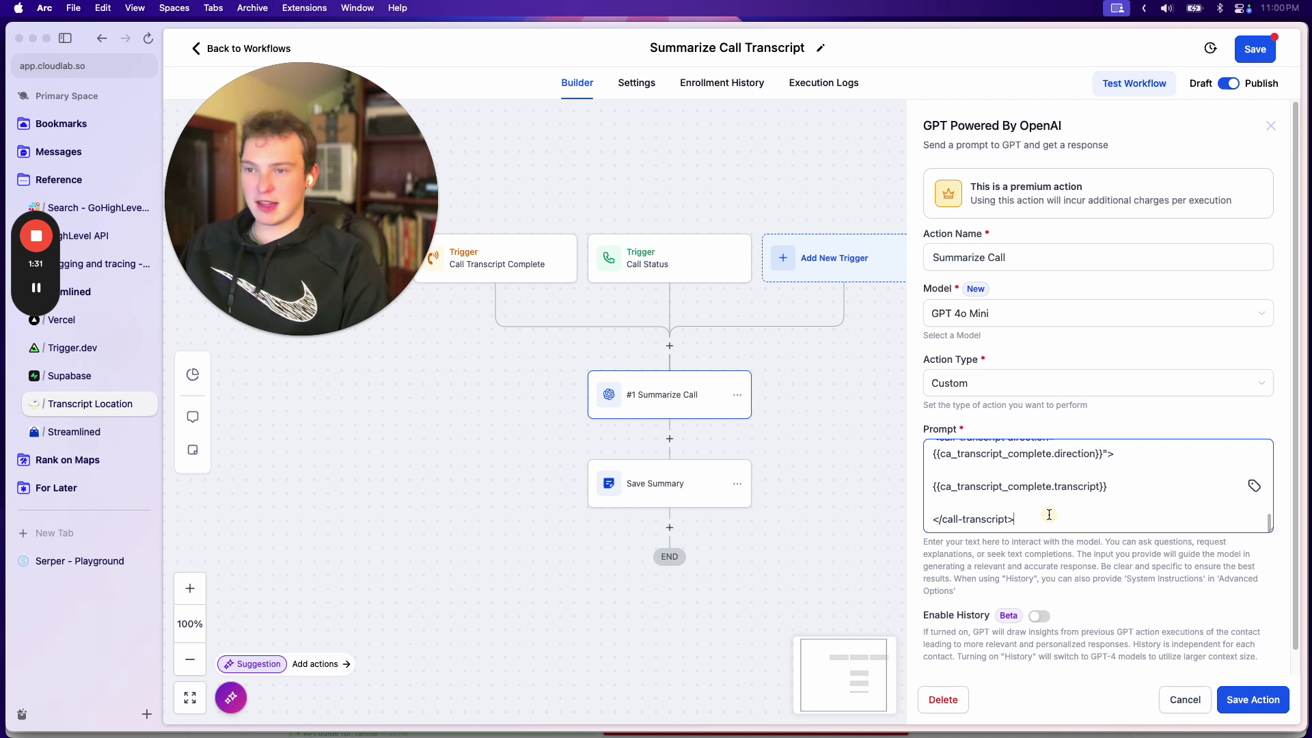
pyautogui.press('Return')
pyautogui.press('Return')
pyautogui.click(1254, 486)
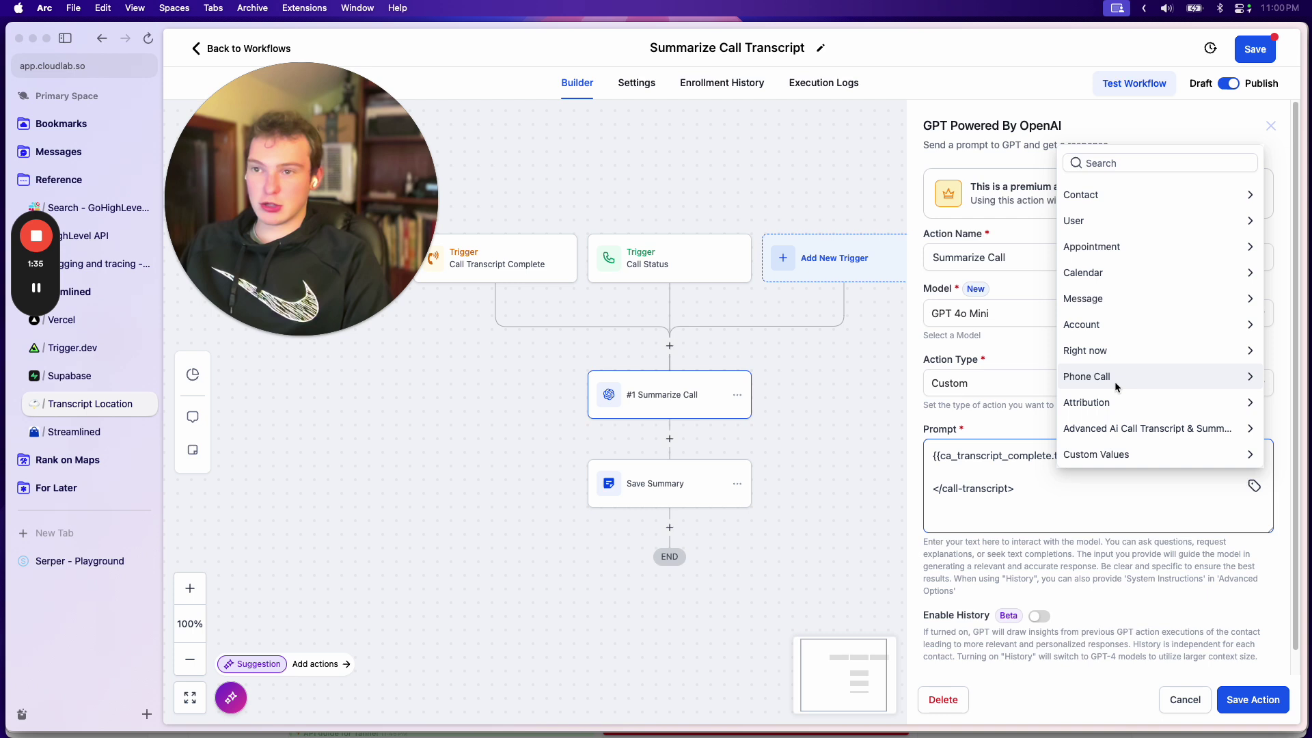
pyautogui.click(1157, 376)
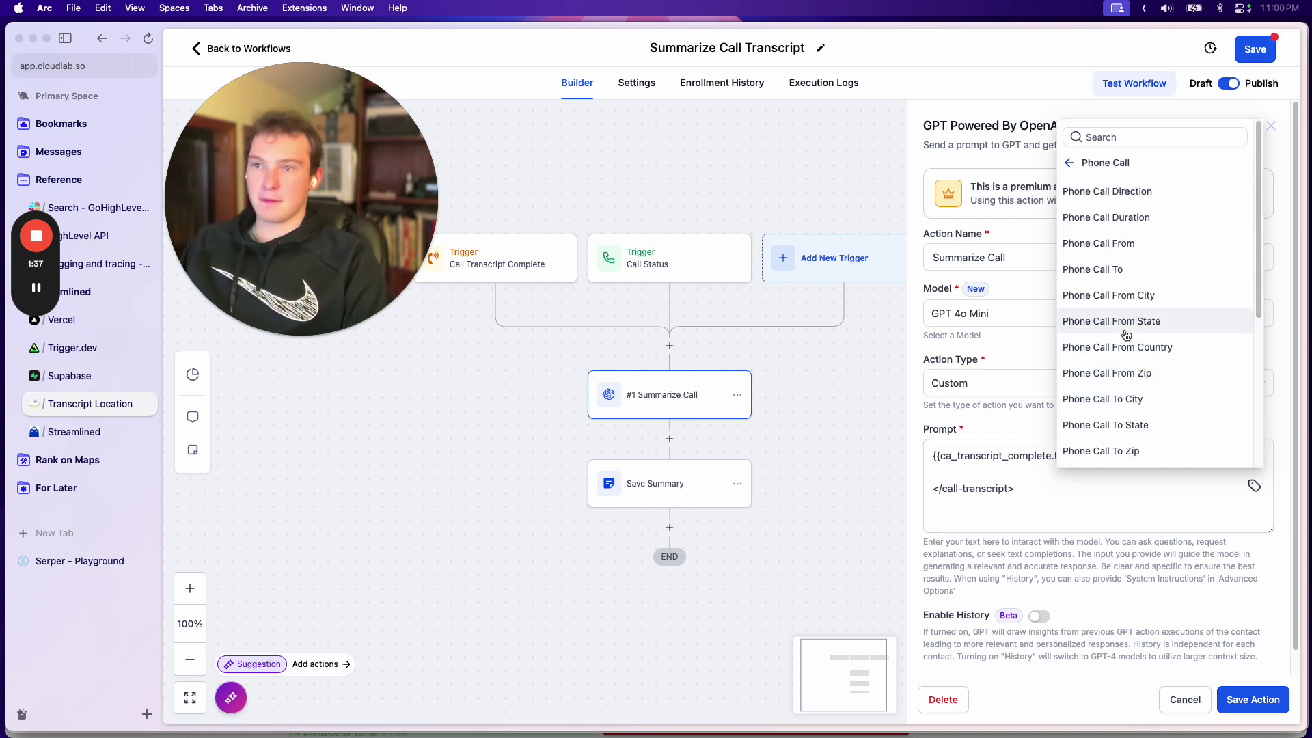
pyautogui.scroll(-5, 1155, 376)
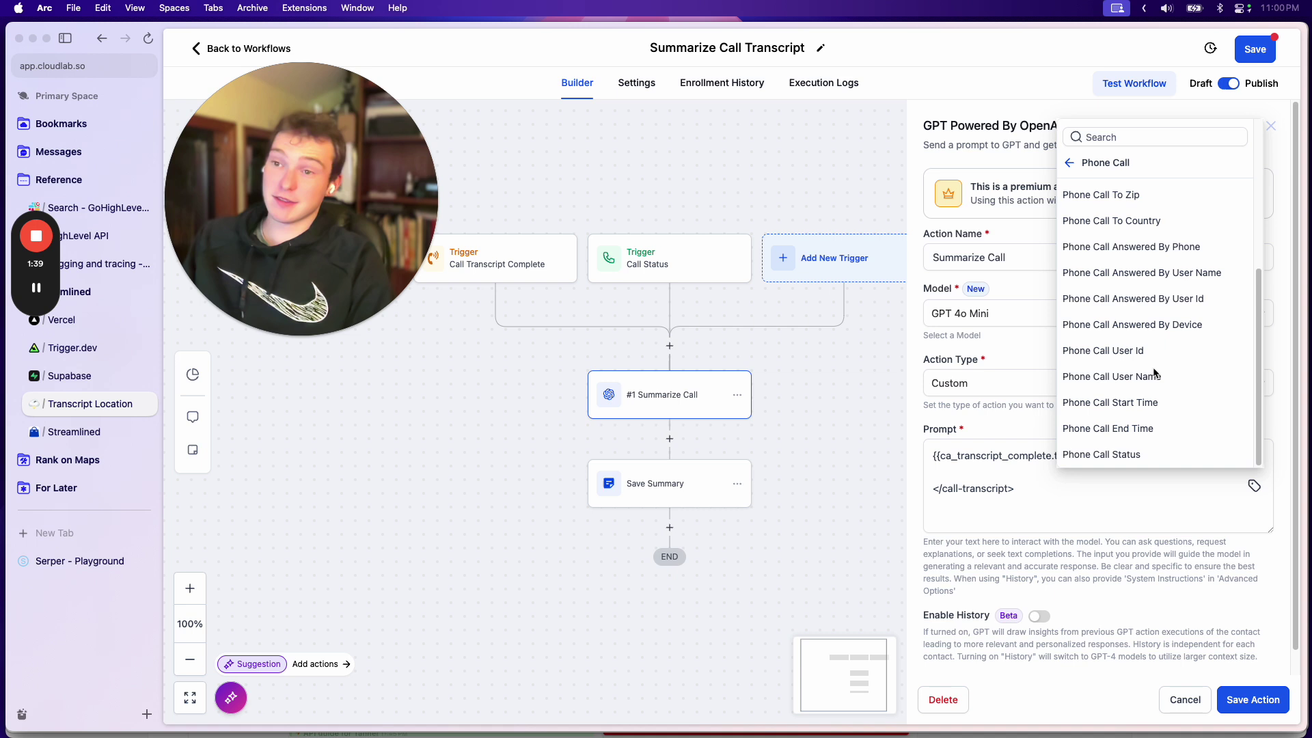
pyautogui.scroll(5, 1155, 376)
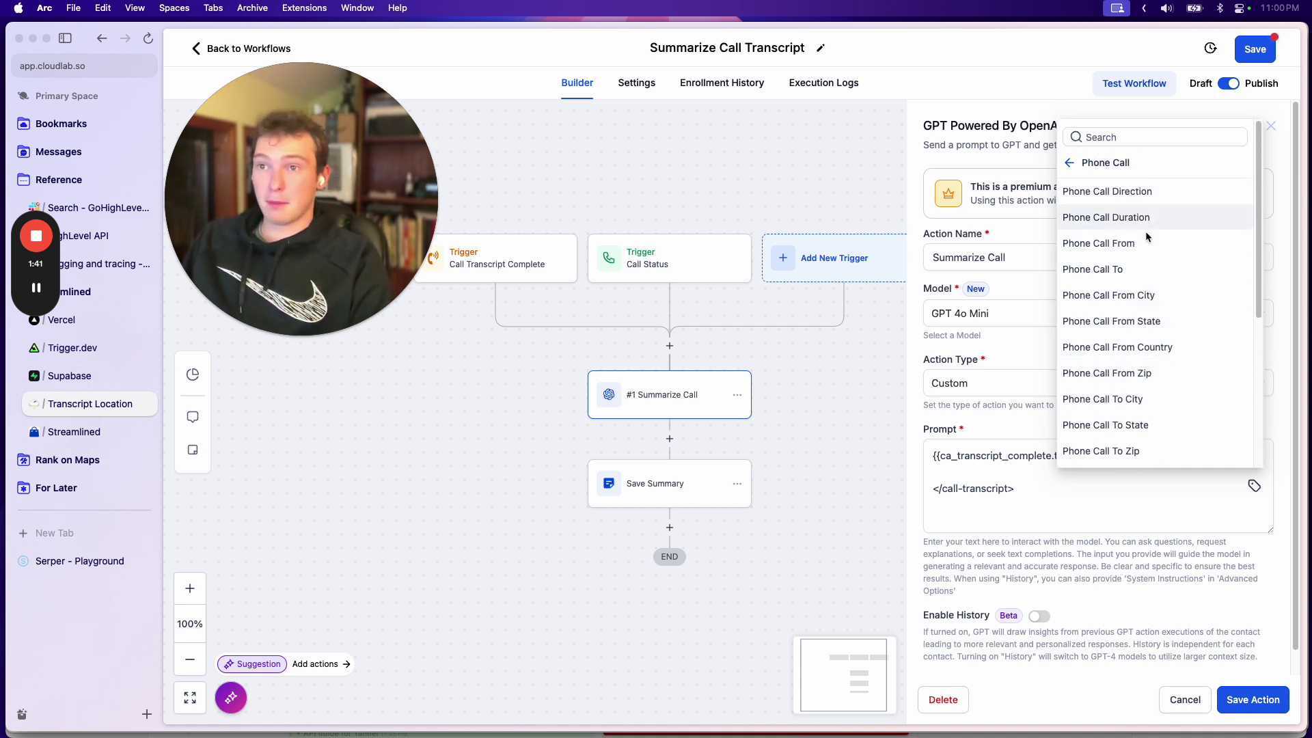
pyautogui.scroll(-4, 1145, 339)
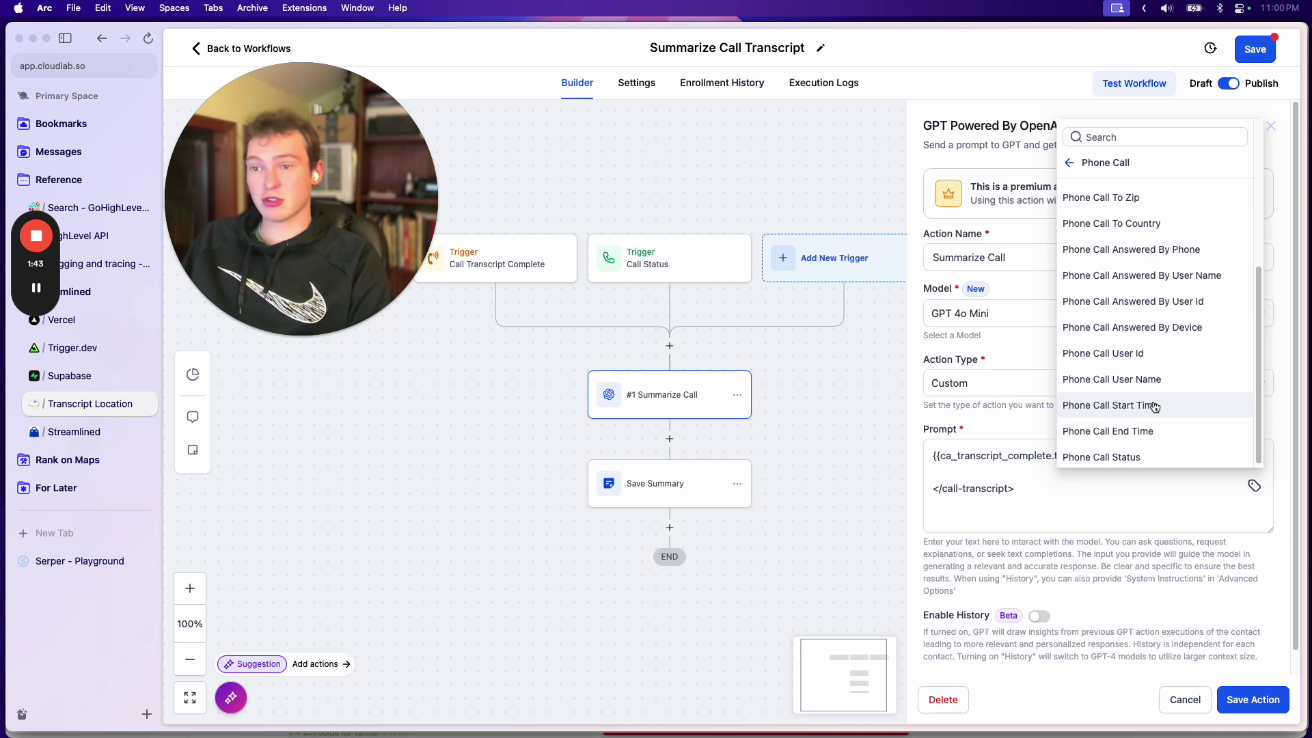
pyautogui.scroll(4, 1154, 417)
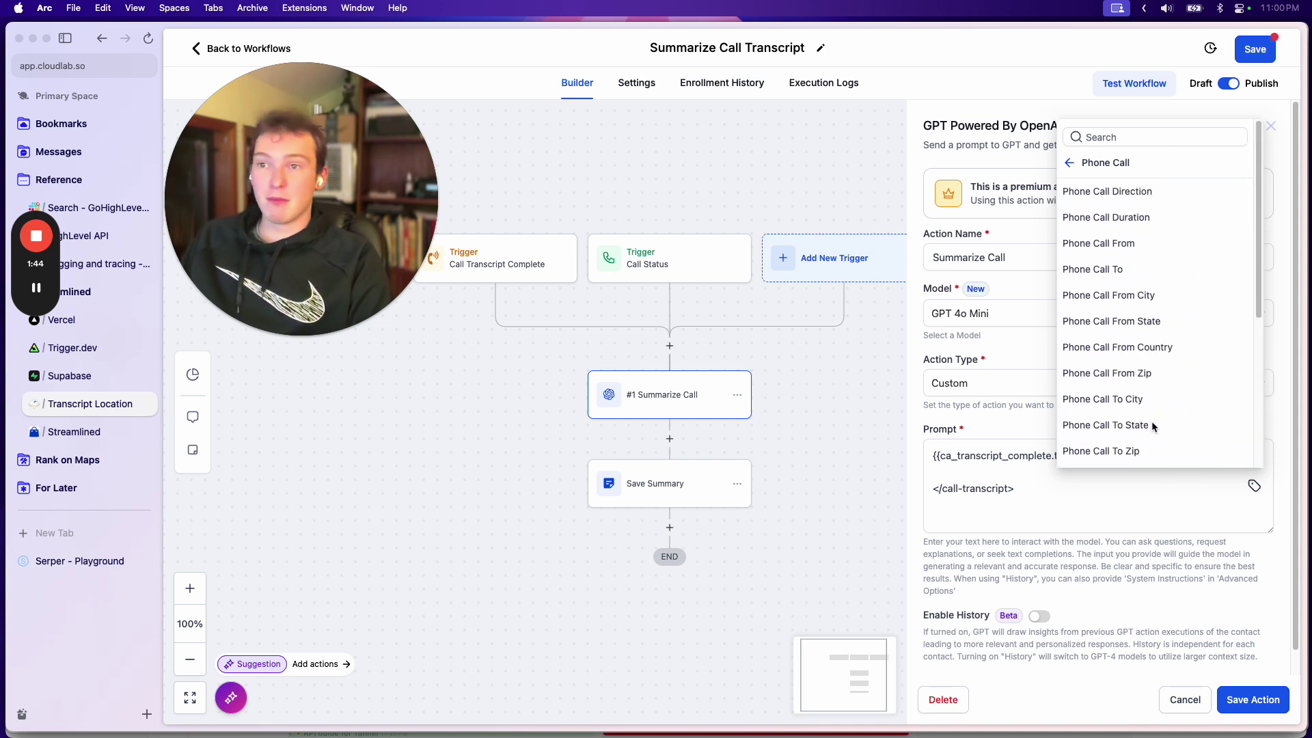
pyautogui.click(1014, 522)
pyautogui.press('BackSpace')
pyautogui.scroll(-1, 1165, 467)
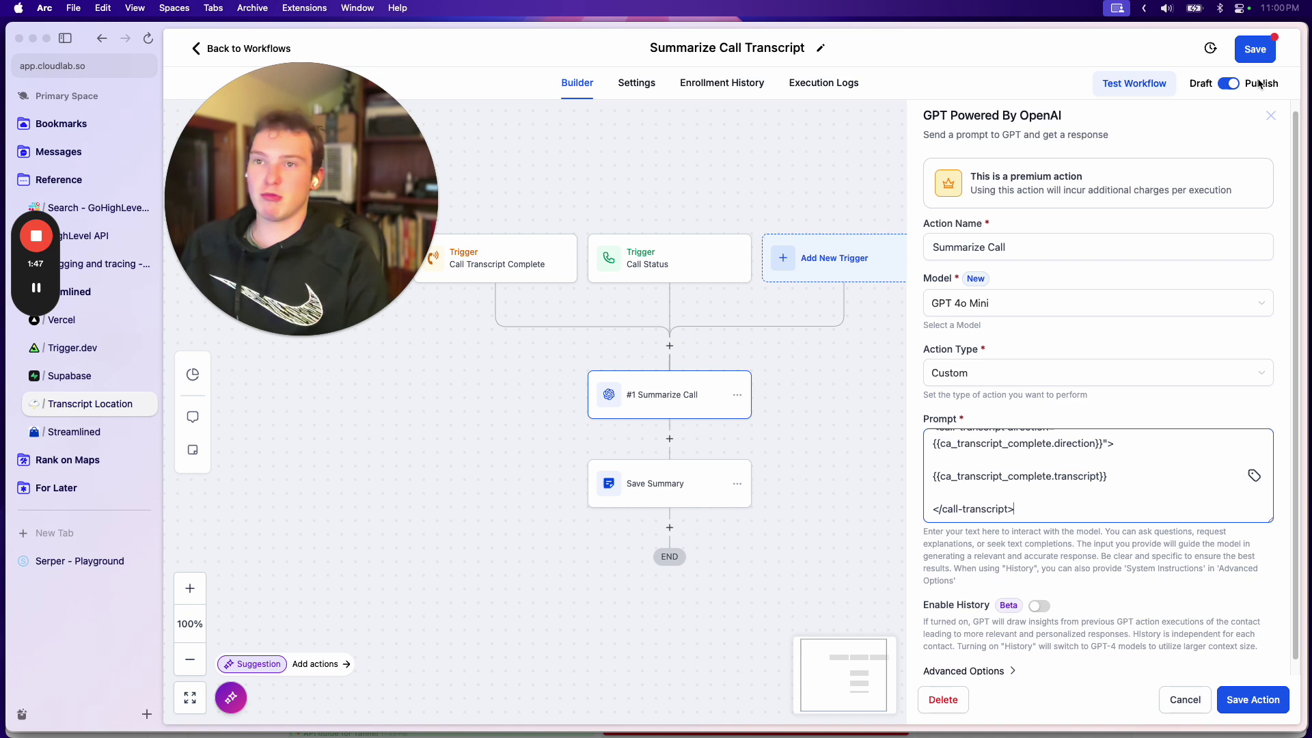
# Step: Close the Summarize Call action and save the workflow
pyautogui.click(1271, 116)
pyautogui.click(1257, 60)
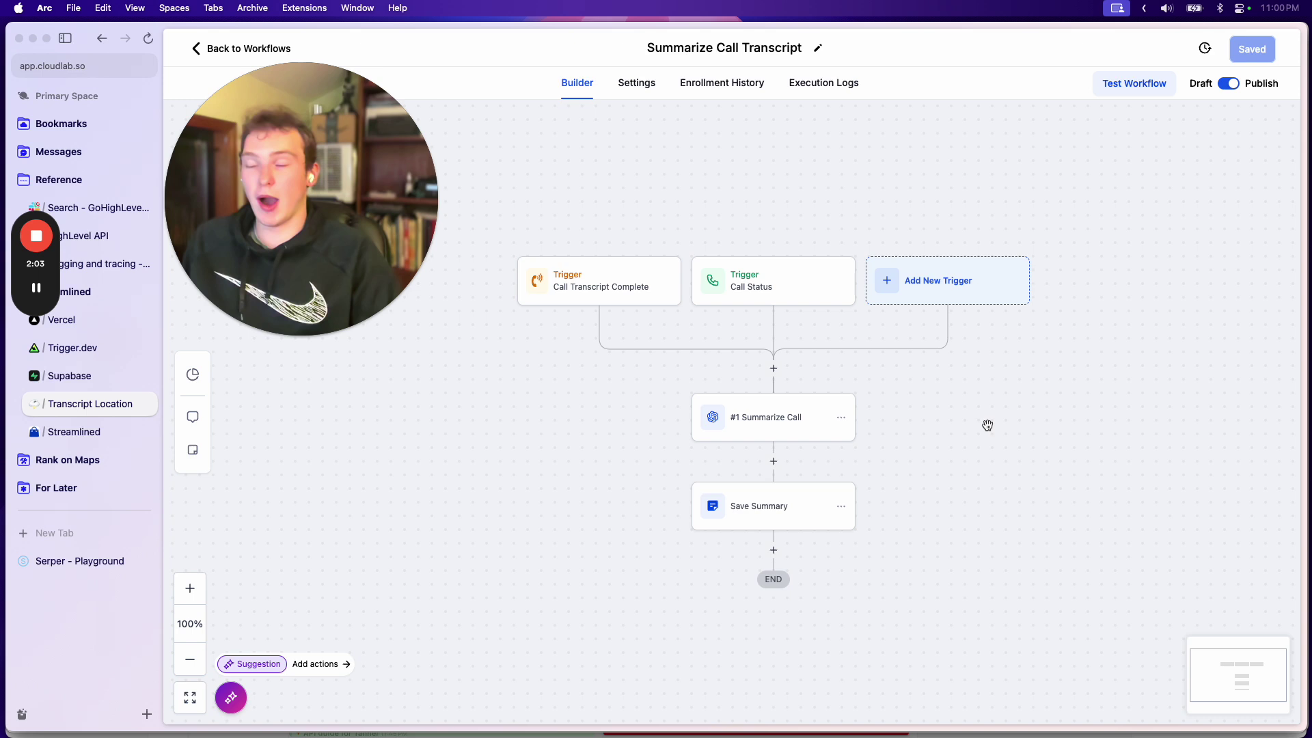
pyautogui.moveTo(993, 424); pyautogui.dragTo(975, 404)
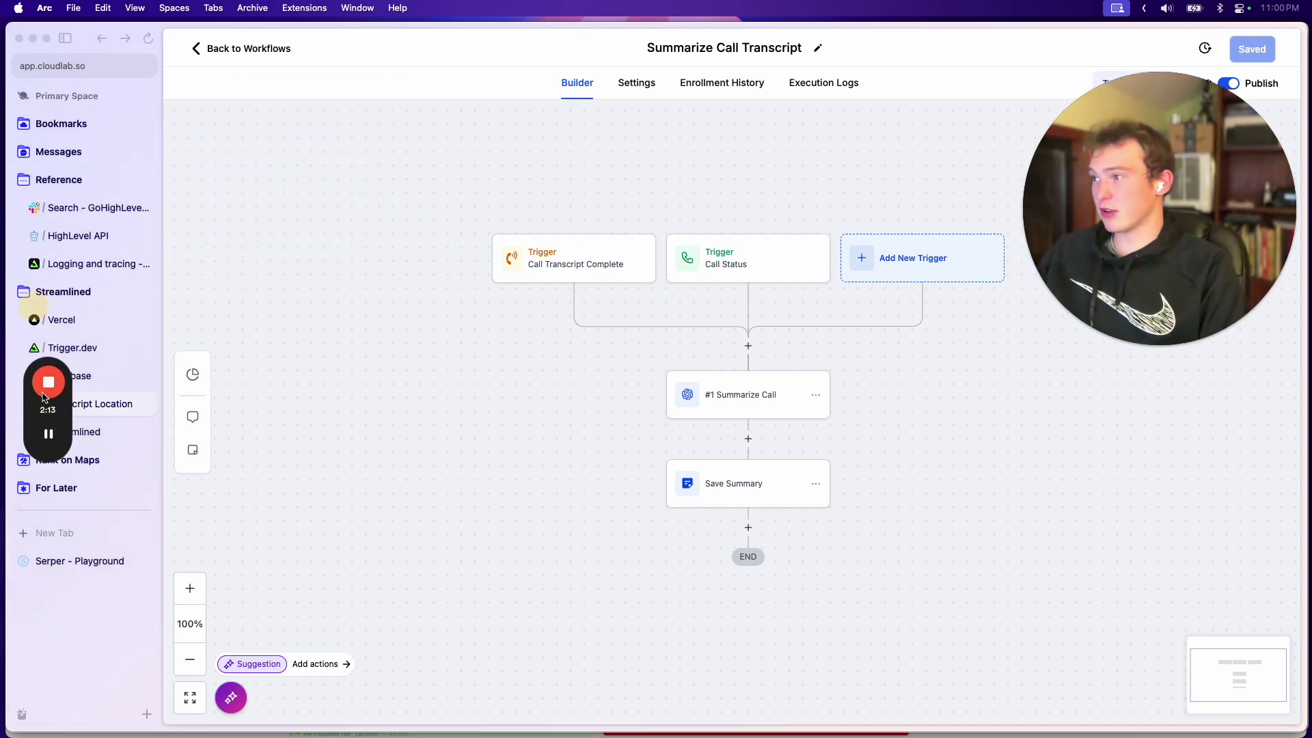
# Step: Switch to the HighLevel API documentation, open Get transcription by Message ID, and examine the locationId and messageId parts of its request URL
pyautogui.click(78, 244)
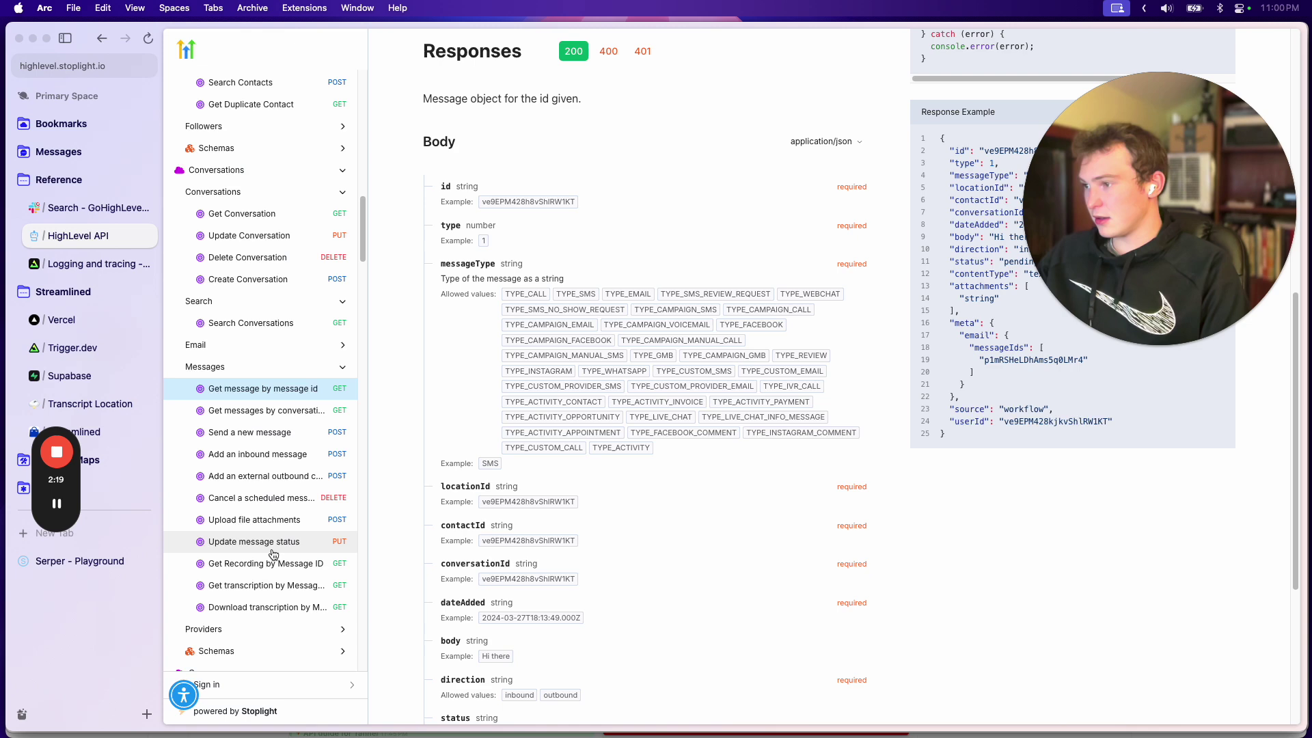
pyautogui.scroll(-1, 282, 557)
pyautogui.click(279, 574)
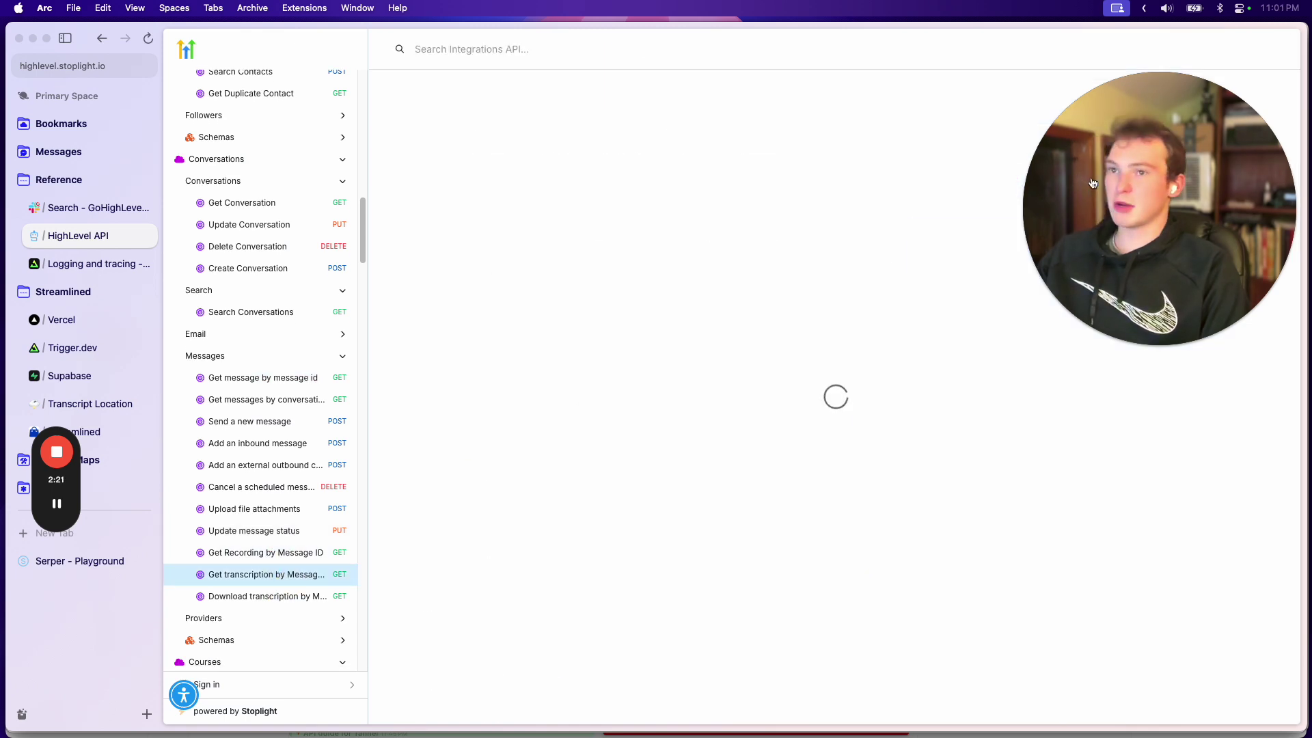
pyautogui.scroll(-2, 618, 178)
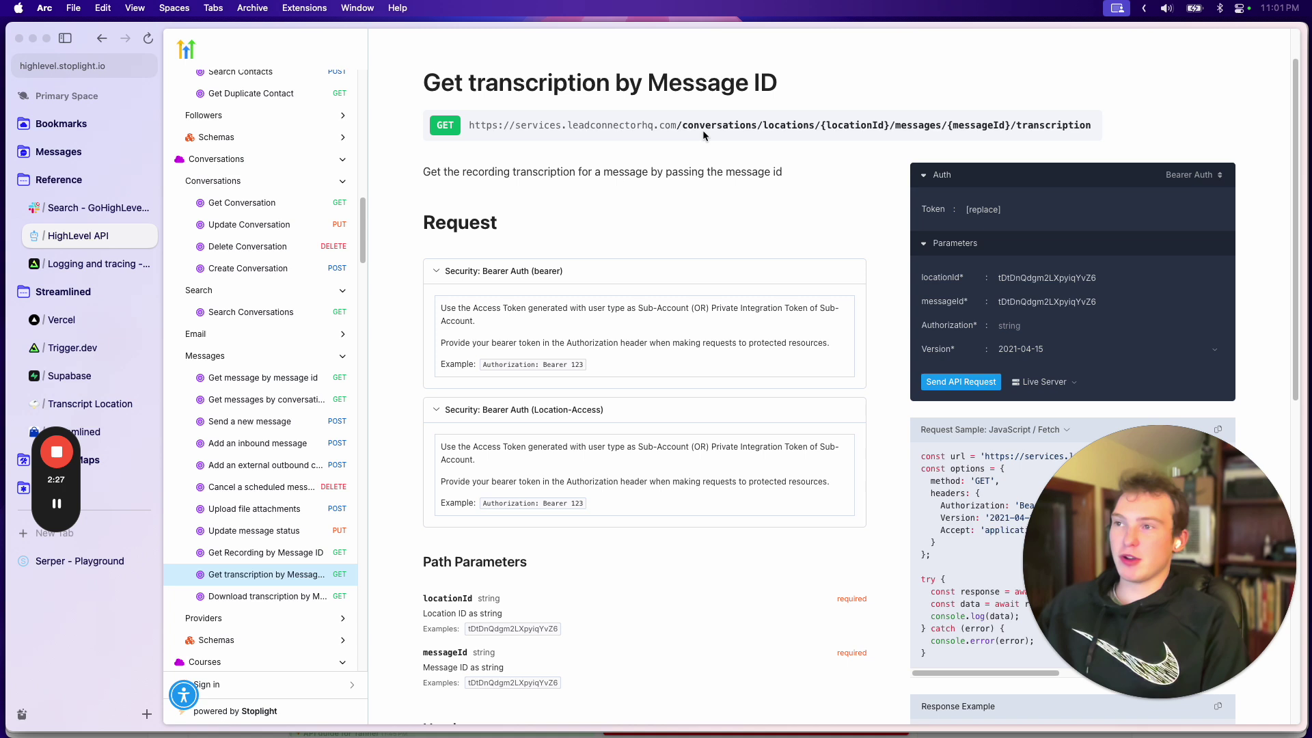
pyautogui.click(646, 127)
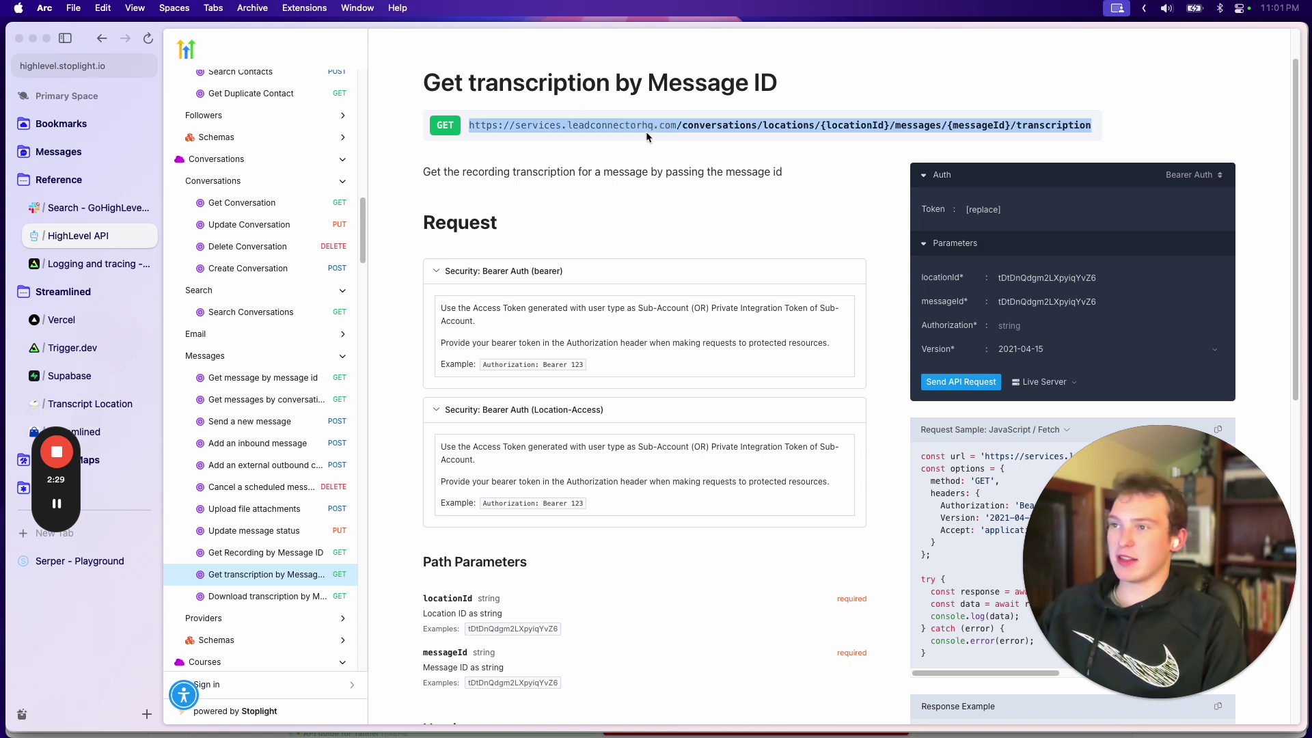
pyautogui.click(752, 125)
pyautogui.click(732, 123)
pyautogui.click(827, 133)
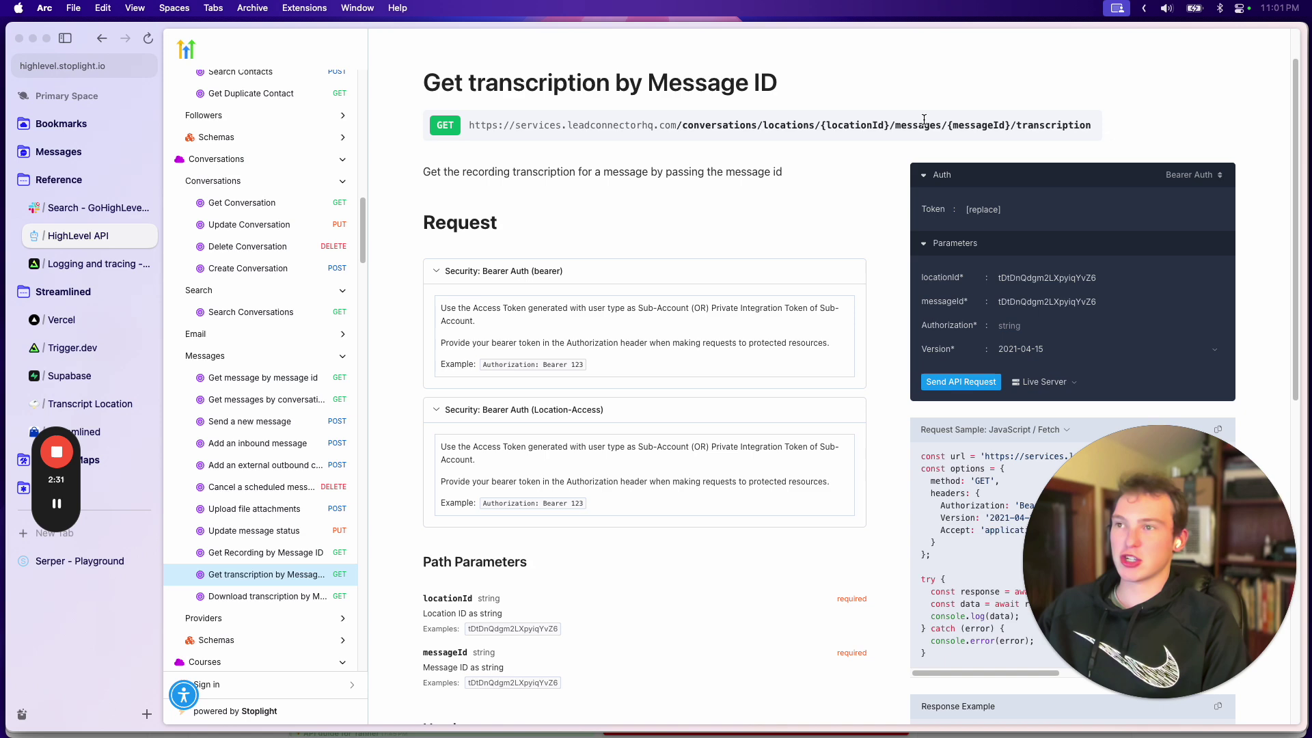
pyautogui.click(856, 127)
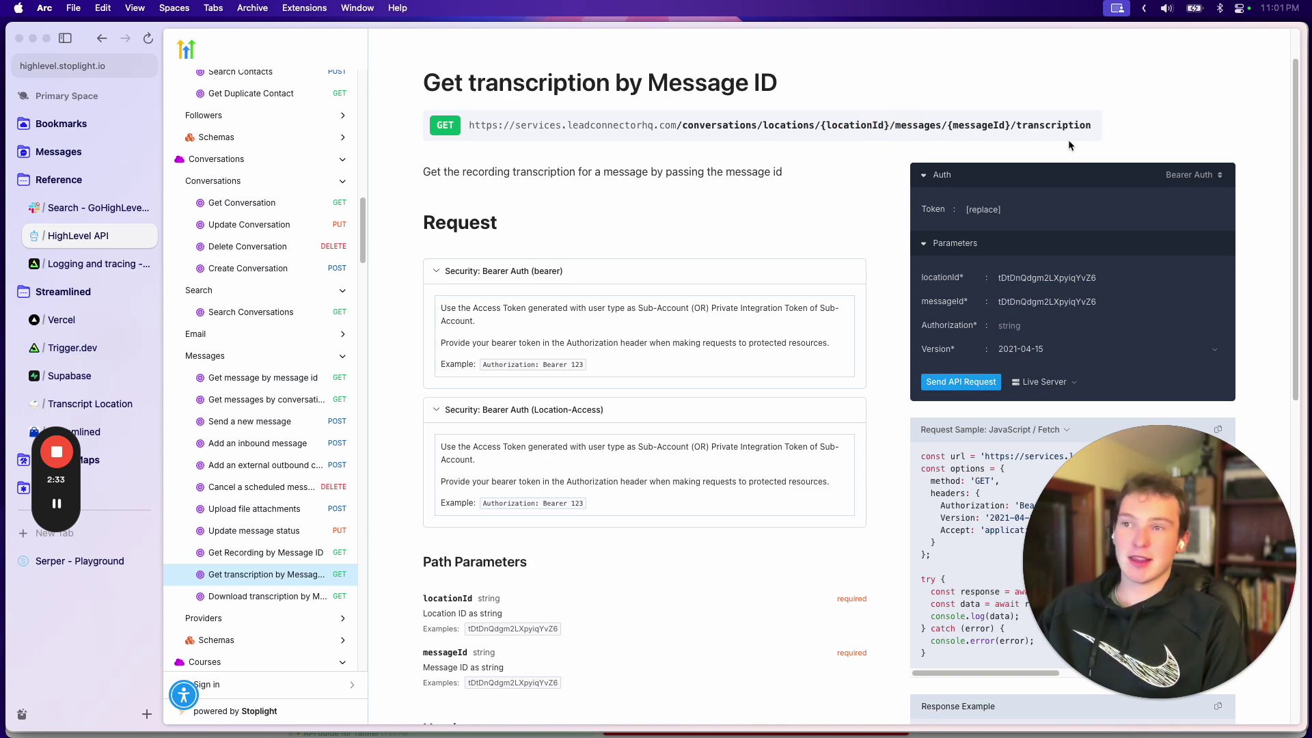
# Step: Examine the full transcript line in the response example for Get transcription by Message ID
pyautogui.scroll(-10, 894, 207)
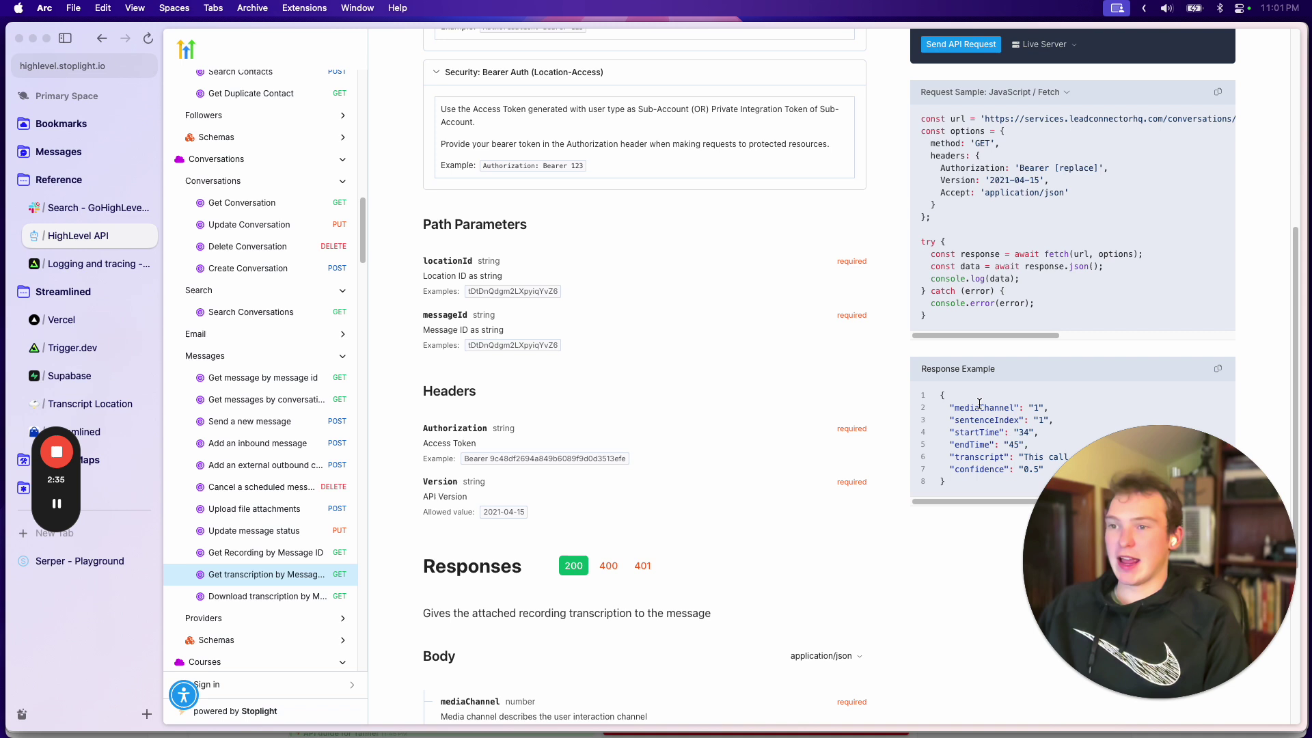
pyautogui.hscroll(5, 1034, 428)
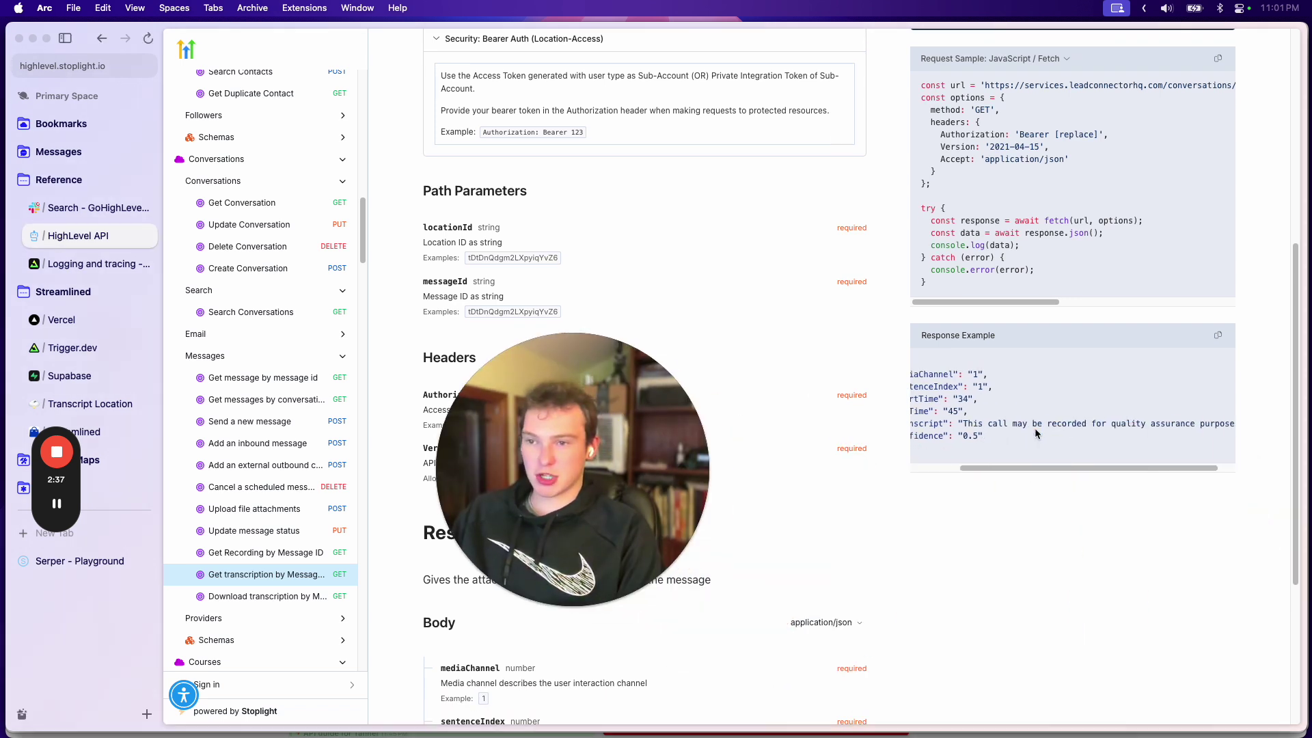
pyautogui.hscroll(-5, 1035, 428)
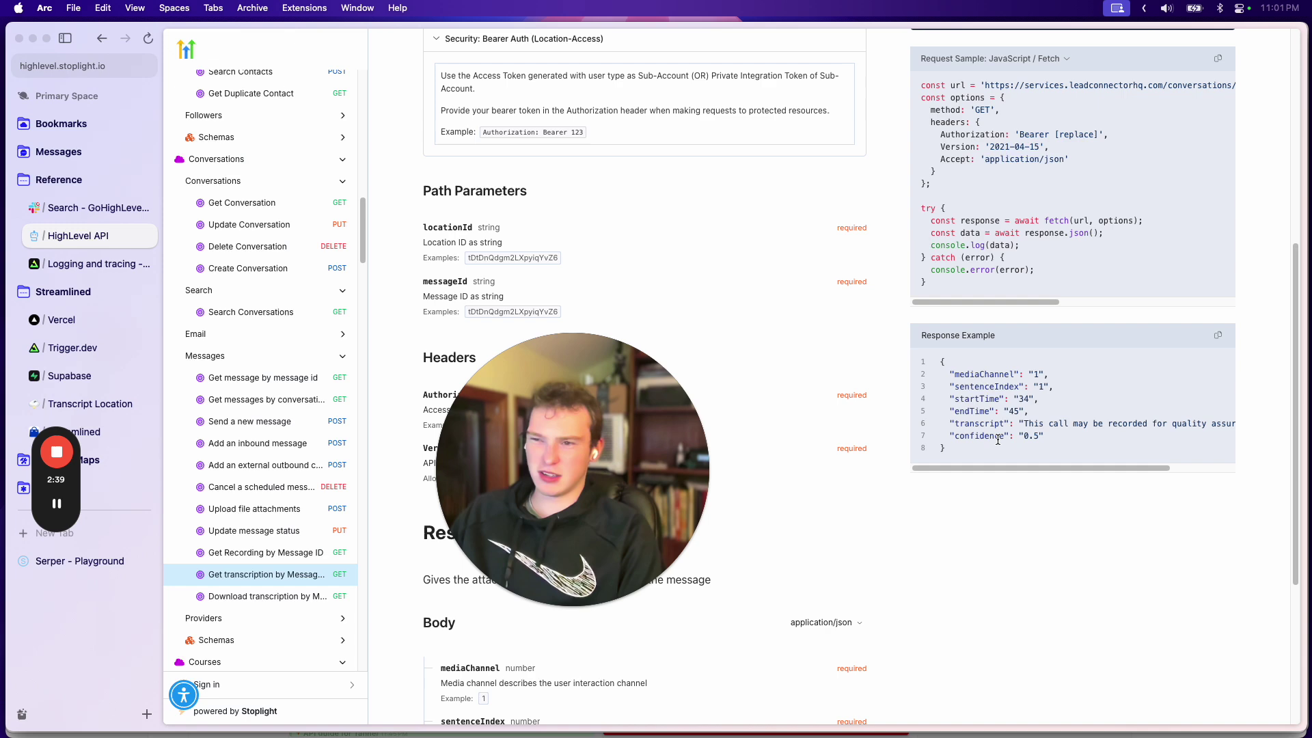
pyautogui.hscroll(5, 1001, 437)
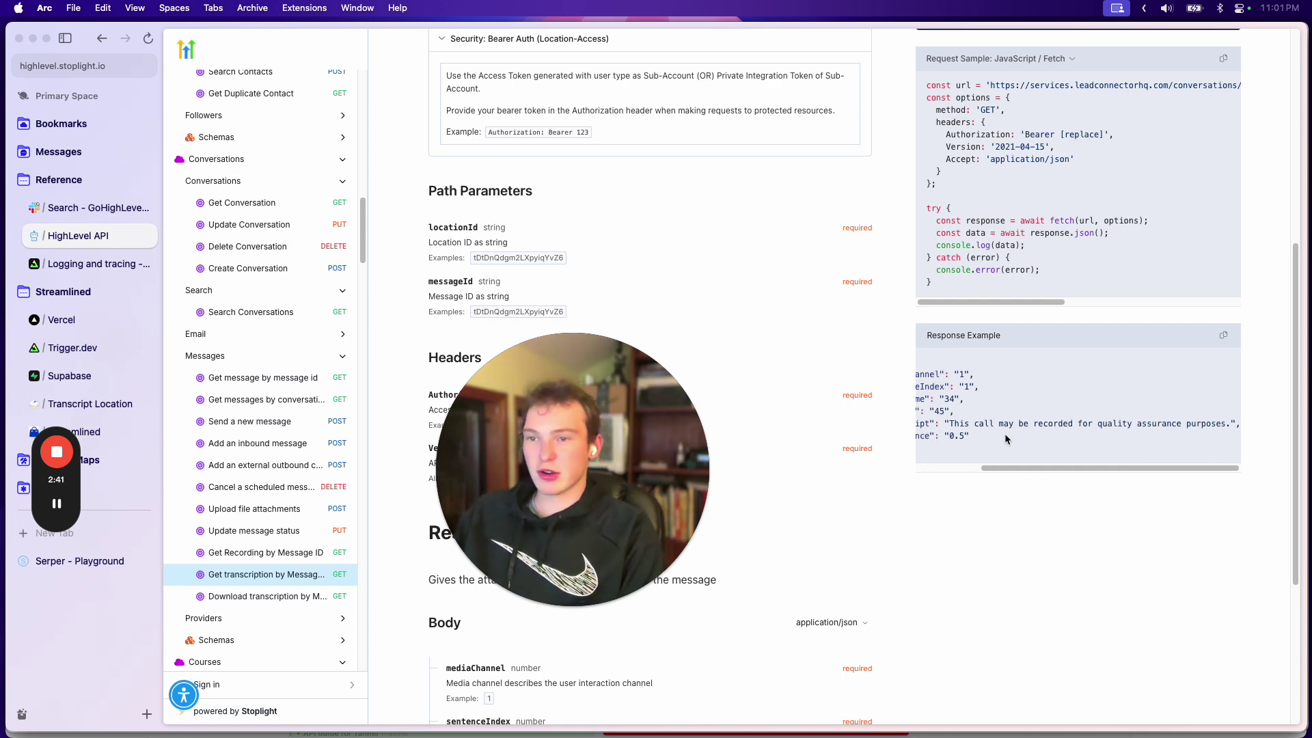
pyautogui.hscroll(-5, 1005, 437)
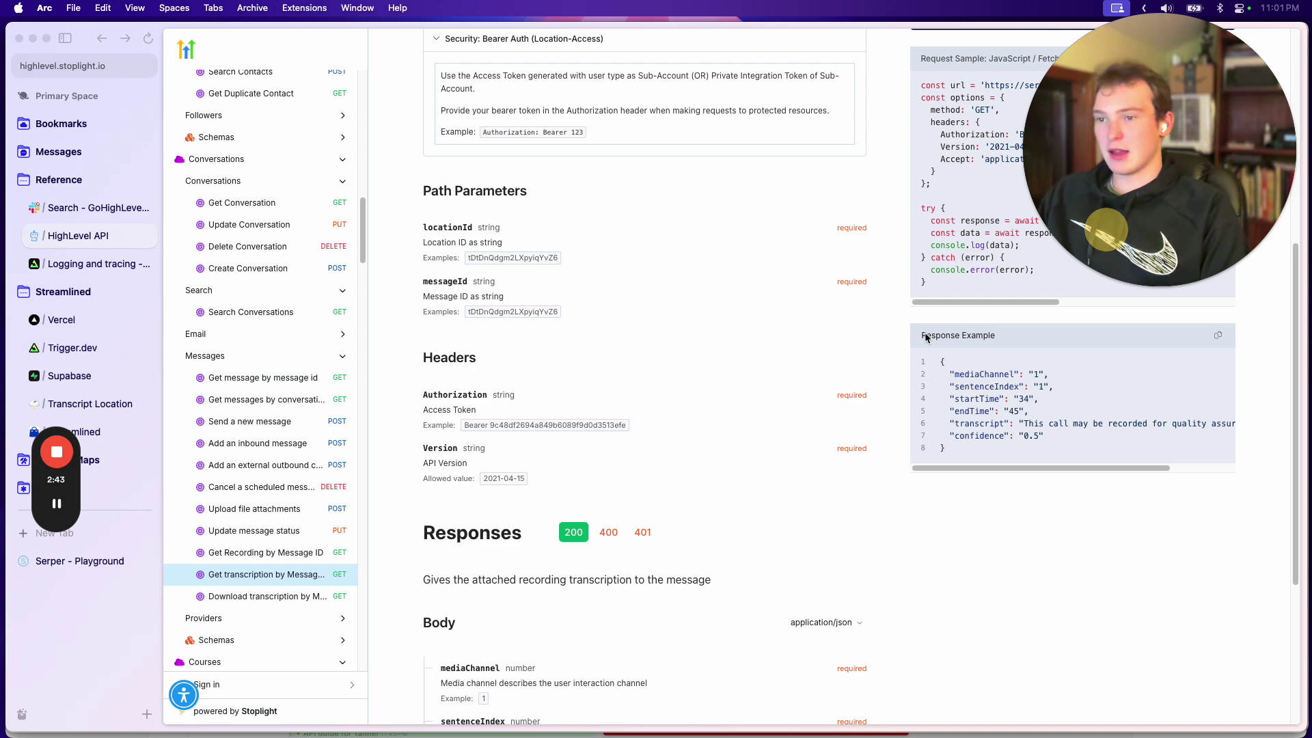
# Step: Examine the endpoint's path parameters, headers and response body to see which IDs a transcription request requires
pyautogui.scroll(-2, 790, 426)
pyautogui.scroll(-3, 791, 425)
pyautogui.scroll(7, 794, 424)
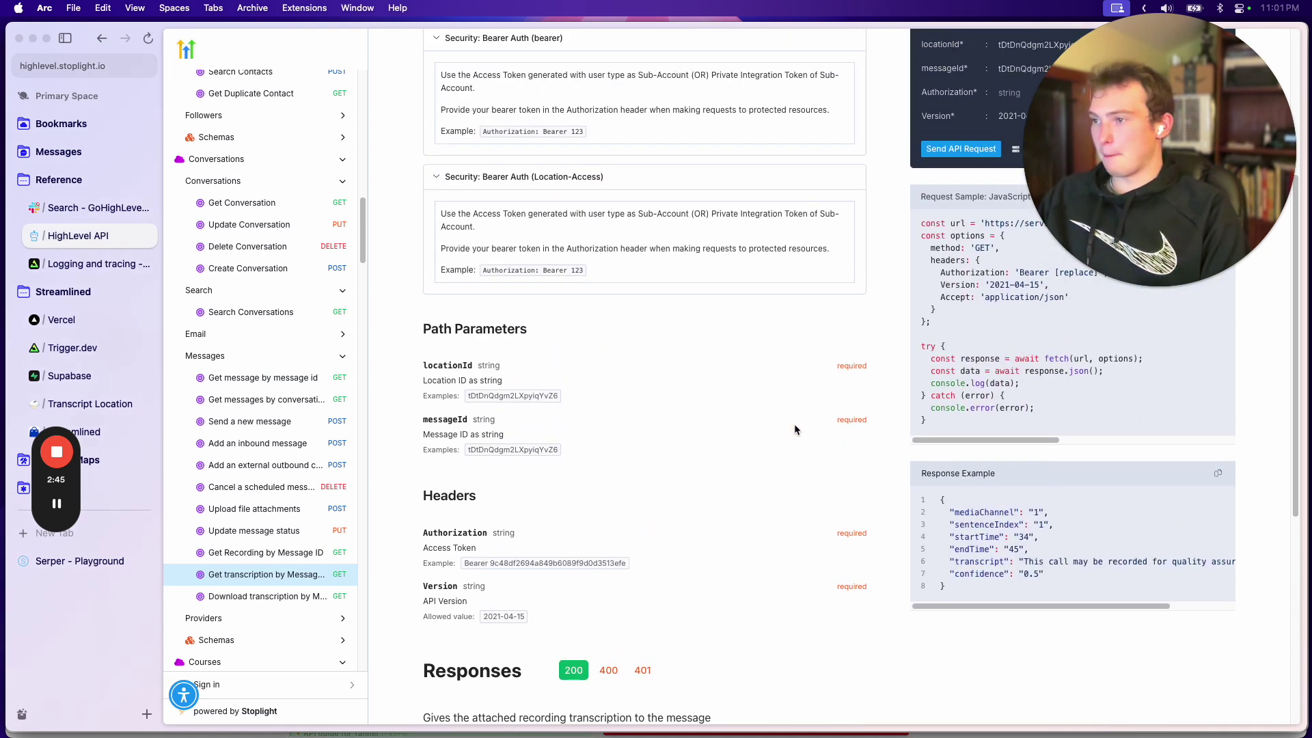
pyautogui.scroll(-4, 794, 424)
pyautogui.scroll(2, 969, 480)
pyautogui.scroll(-5, 846, 505)
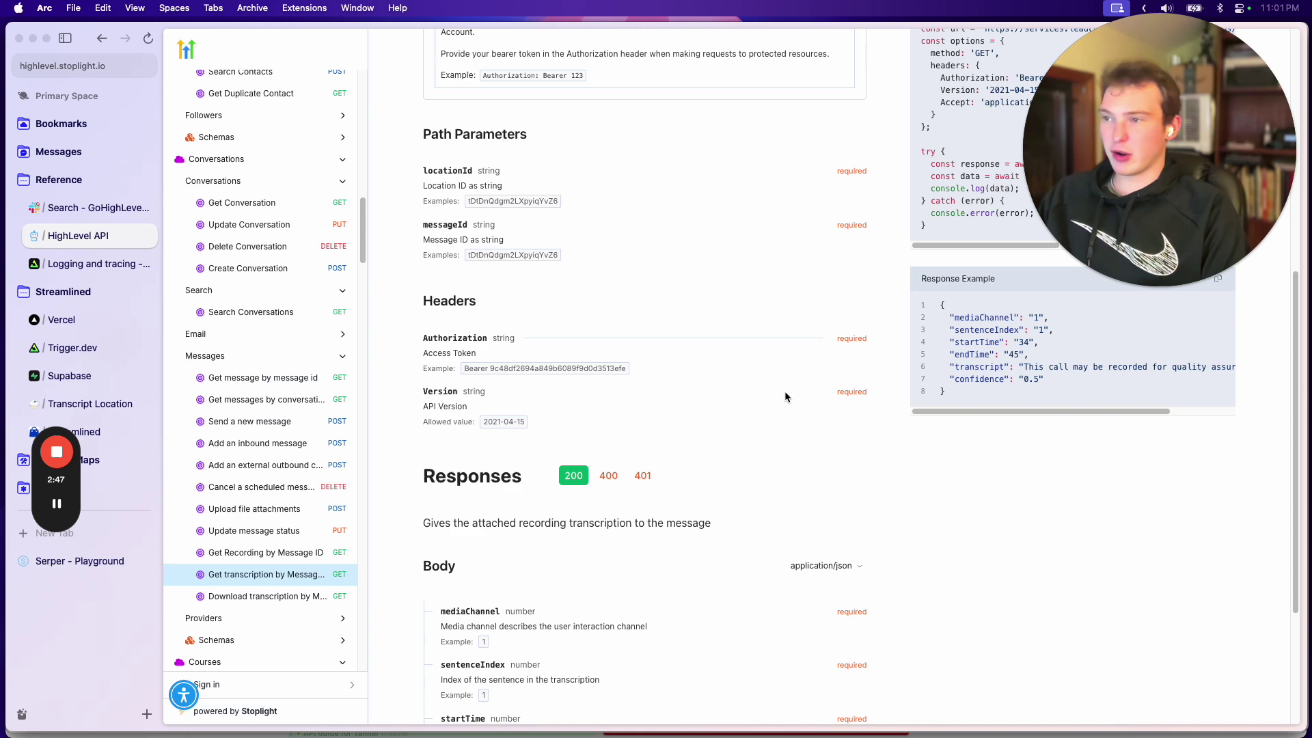
pyautogui.scroll(3, 784, 390)
pyautogui.scroll(3, 797, 418)
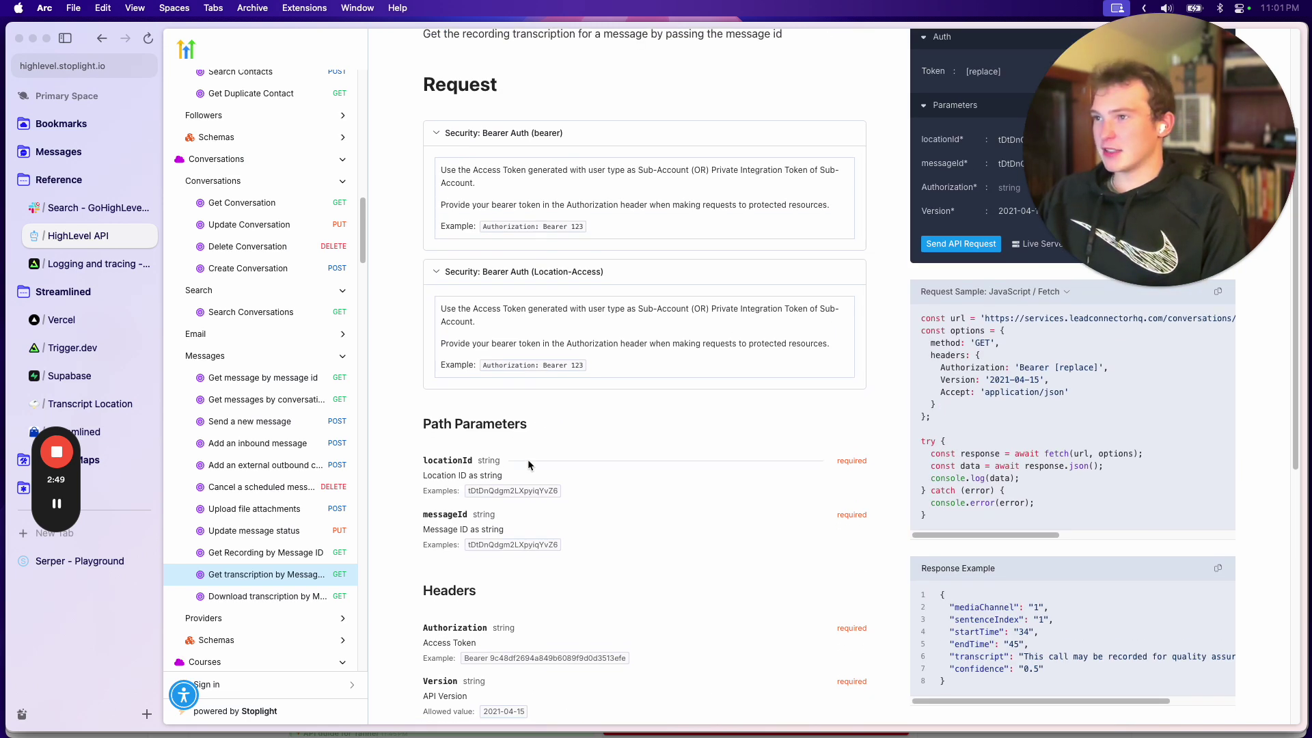
pyautogui.scroll(4, 630, 515)
pyautogui.scroll(-8, 811, 354)
pyautogui.scroll(1, 742, 433)
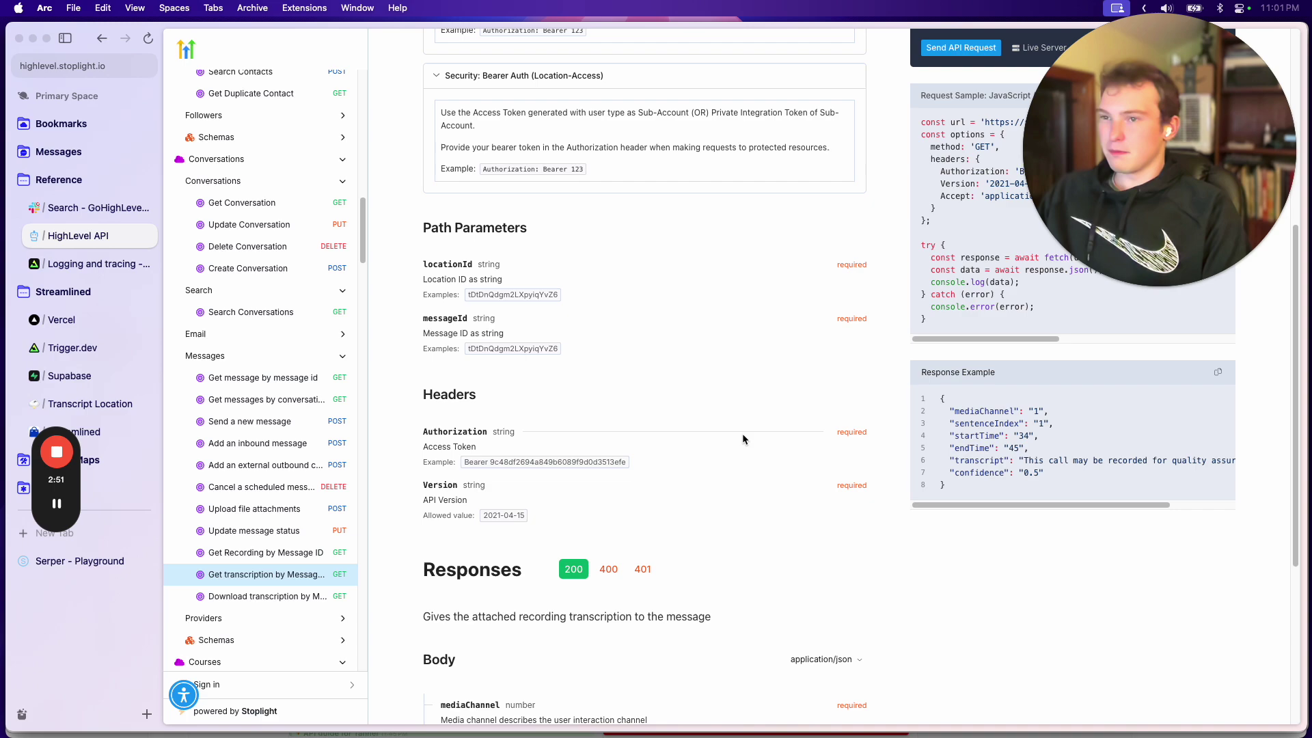
pyautogui.scroll(4, 800, 444)
pyautogui.scroll(-3, 789, 466)
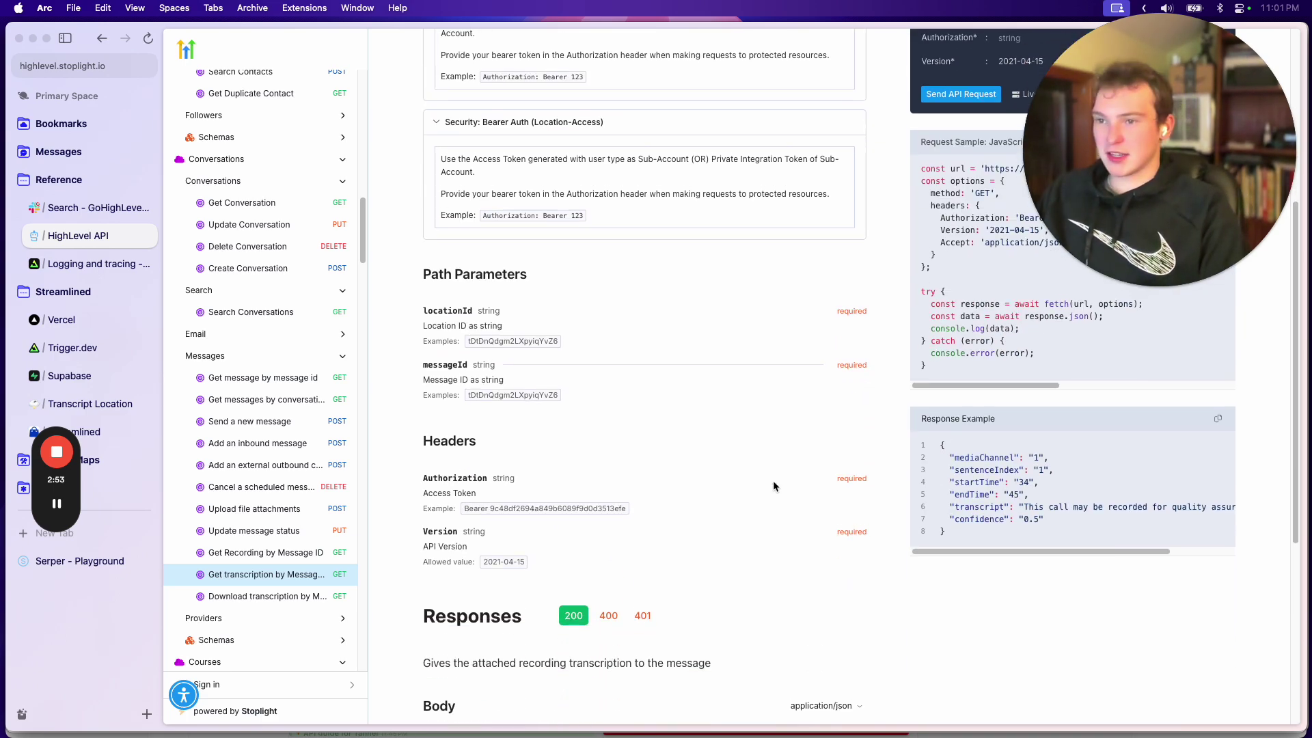
pyautogui.scroll(5, 773, 465)
pyautogui.scroll(-2, 745, 408)
pyautogui.scroll(1, 966, 410)
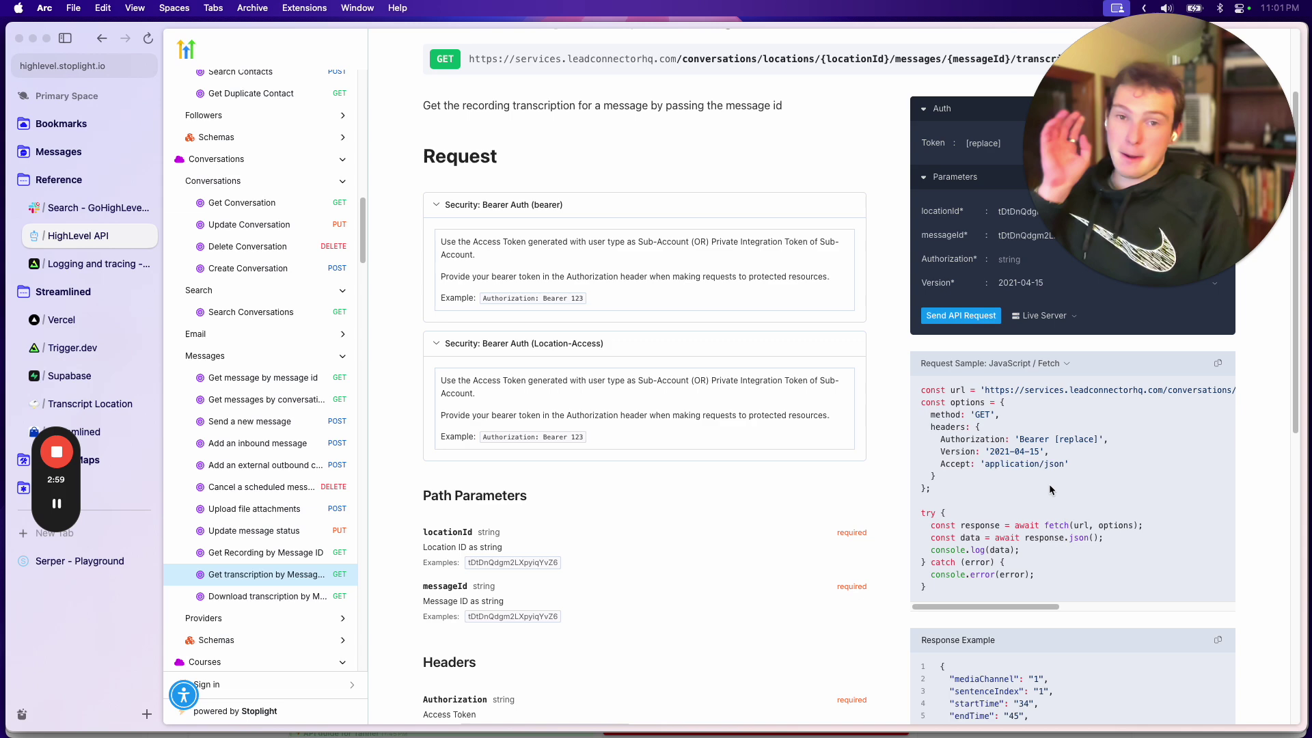
# Step: Return to the Summarize Call Transcript workflow, leaving the action list above Summarize Call without picking an action
pyautogui.click(89, 404)
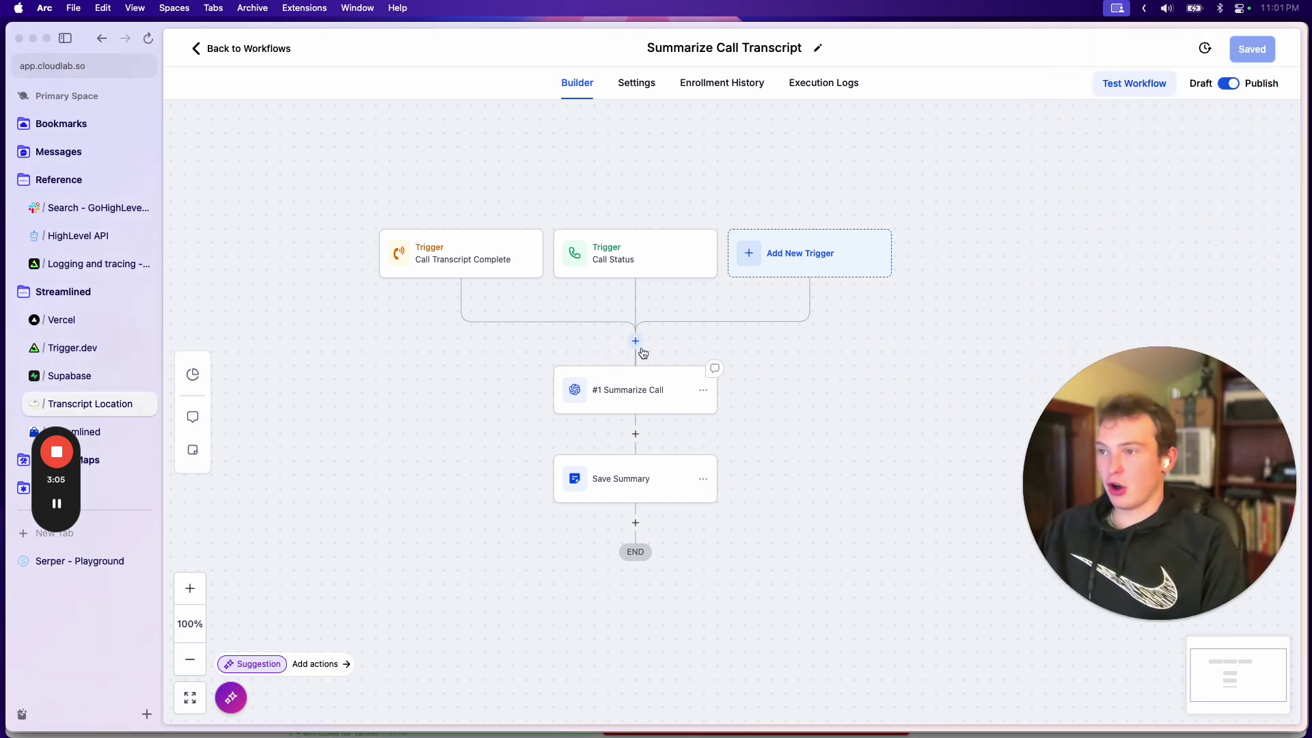
pyautogui.click(634, 341)
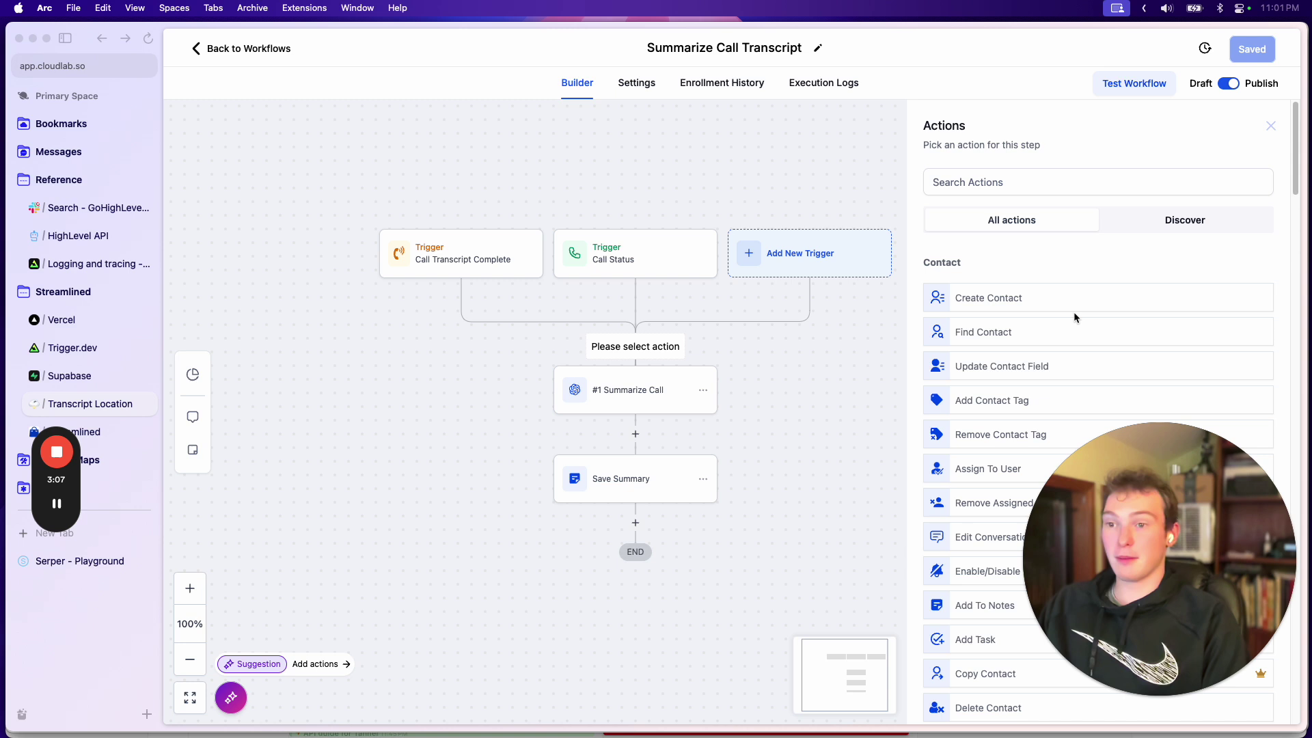
pyautogui.click(996, 184)
pyautogui.click(1270, 126)
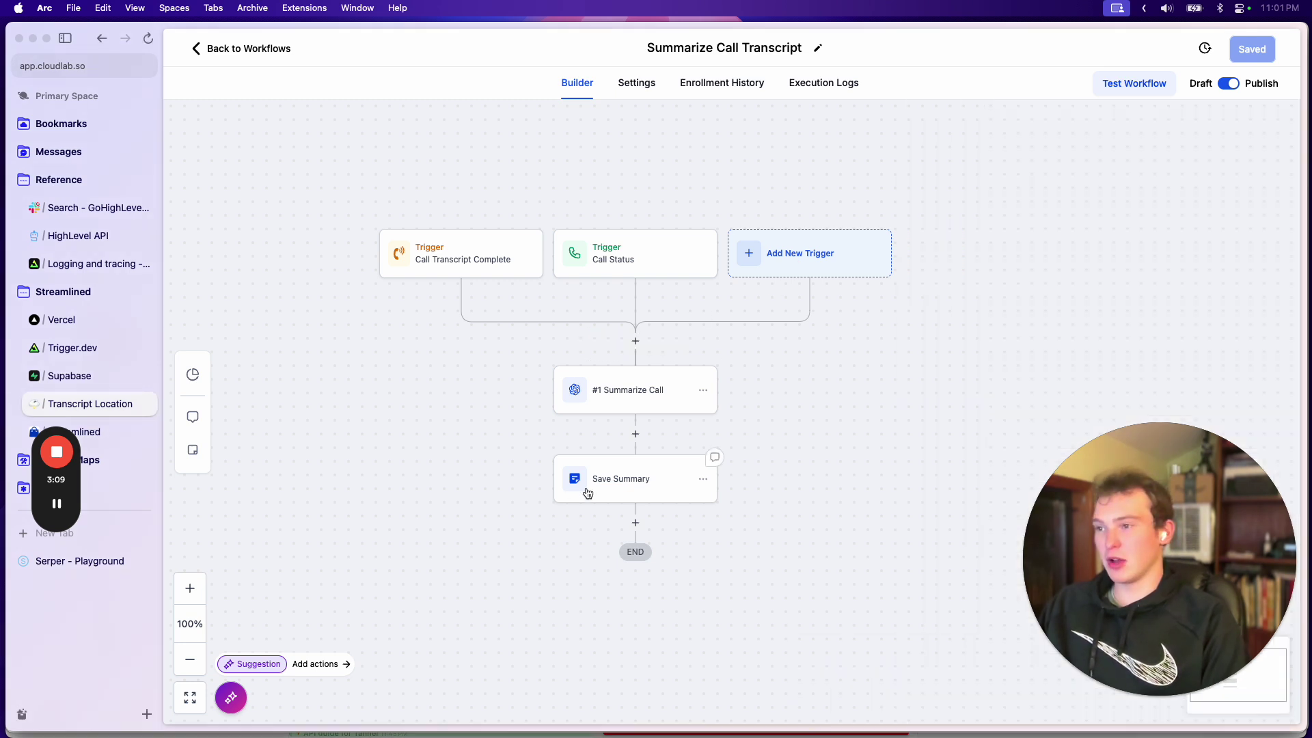
# Step: Start a Send SMS action after Save Summary, finding it with the search "sms"
pyautogui.click(635, 522)
pyautogui.write('sms')
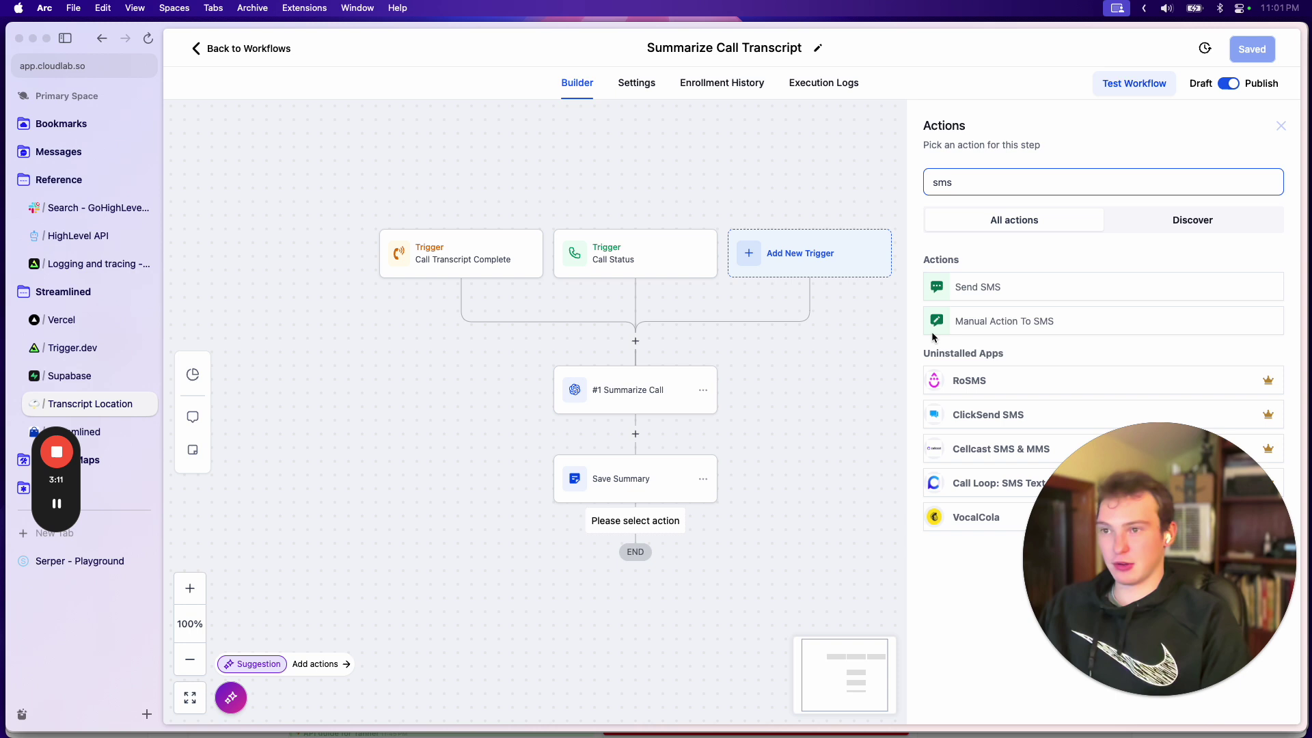
pyautogui.click(949, 294)
# Step: Write "Message ID: {{message.id}}" in the SMS message, adapting the inserted Message Body custom value
pyautogui.click(977, 391)
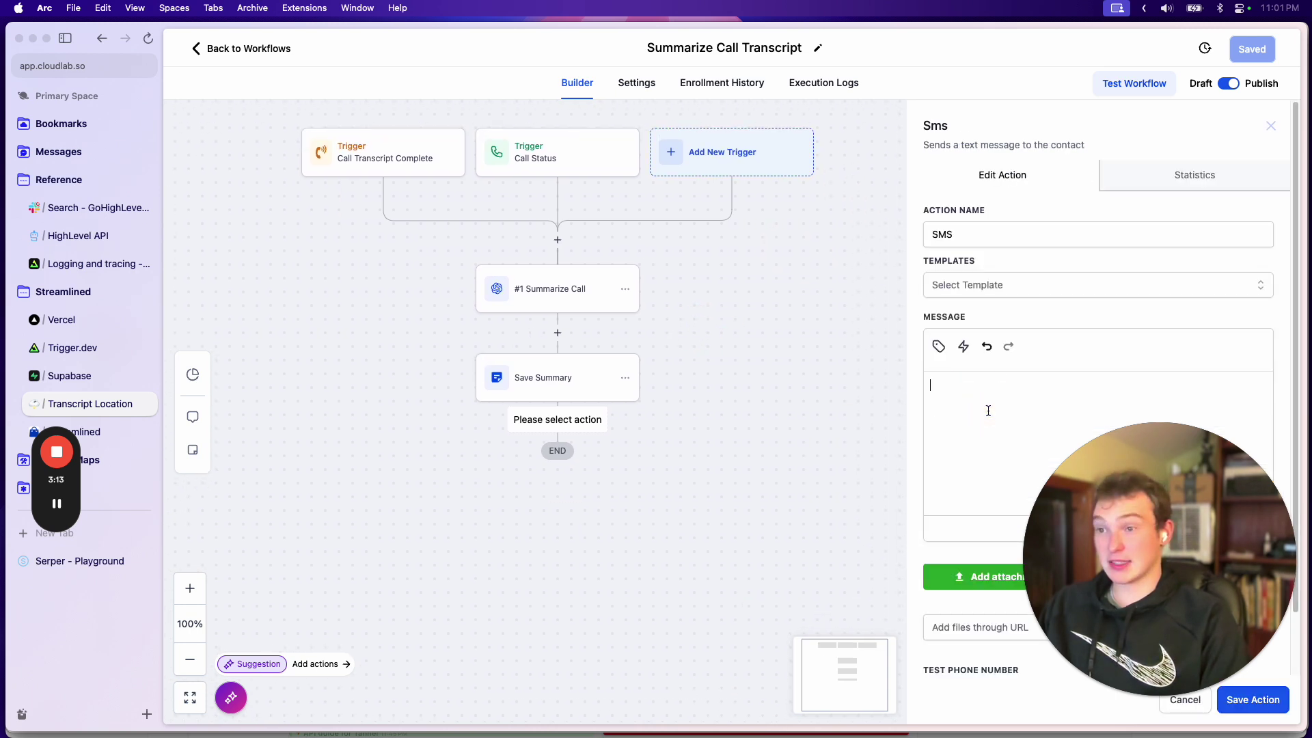
pyautogui.click(939, 347)
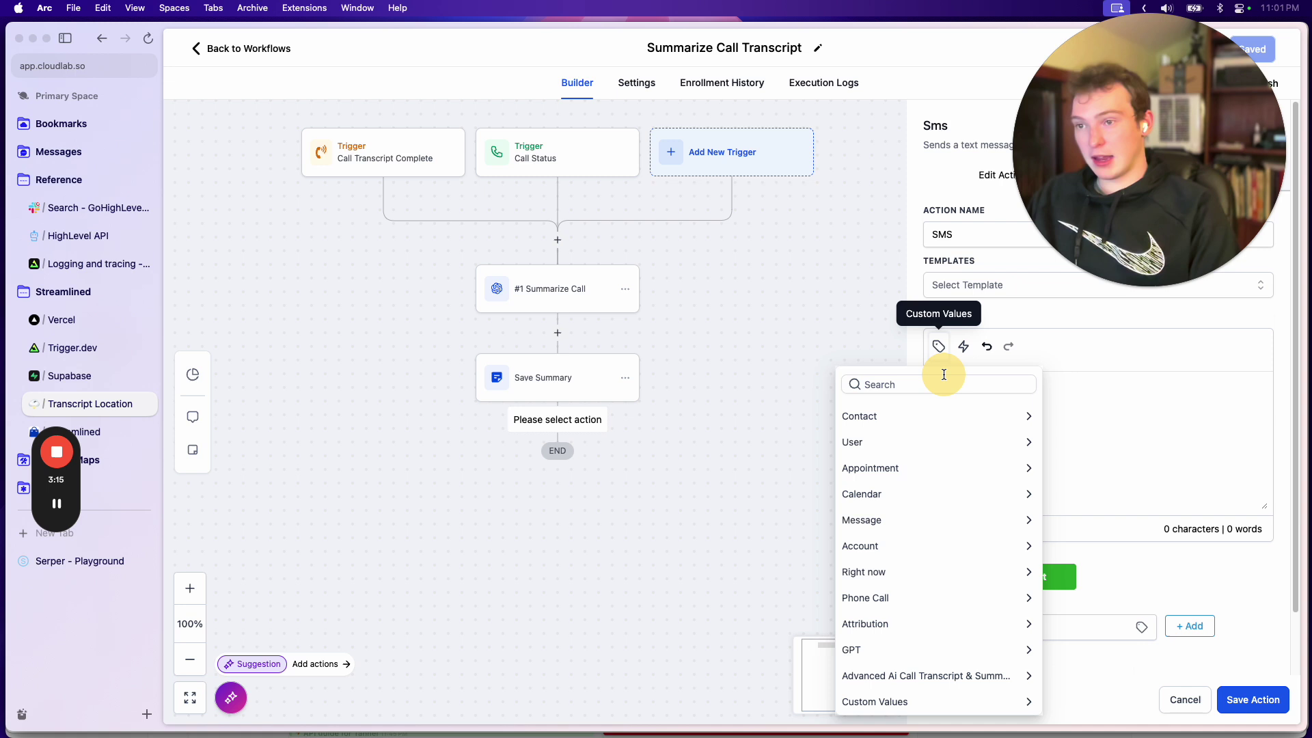
pyautogui.click(882, 521)
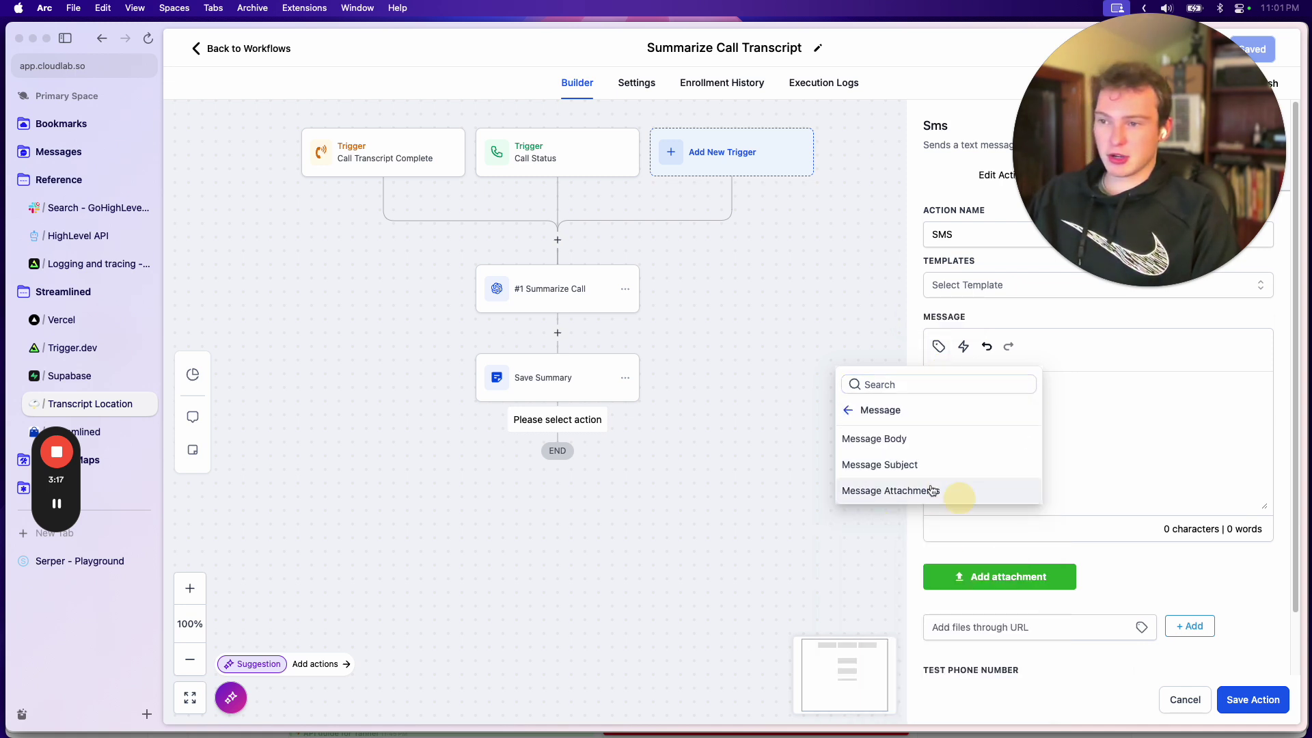
pyautogui.click(908, 439)
pyautogui.doubleClick(1000, 386)
pyautogui.write('l')
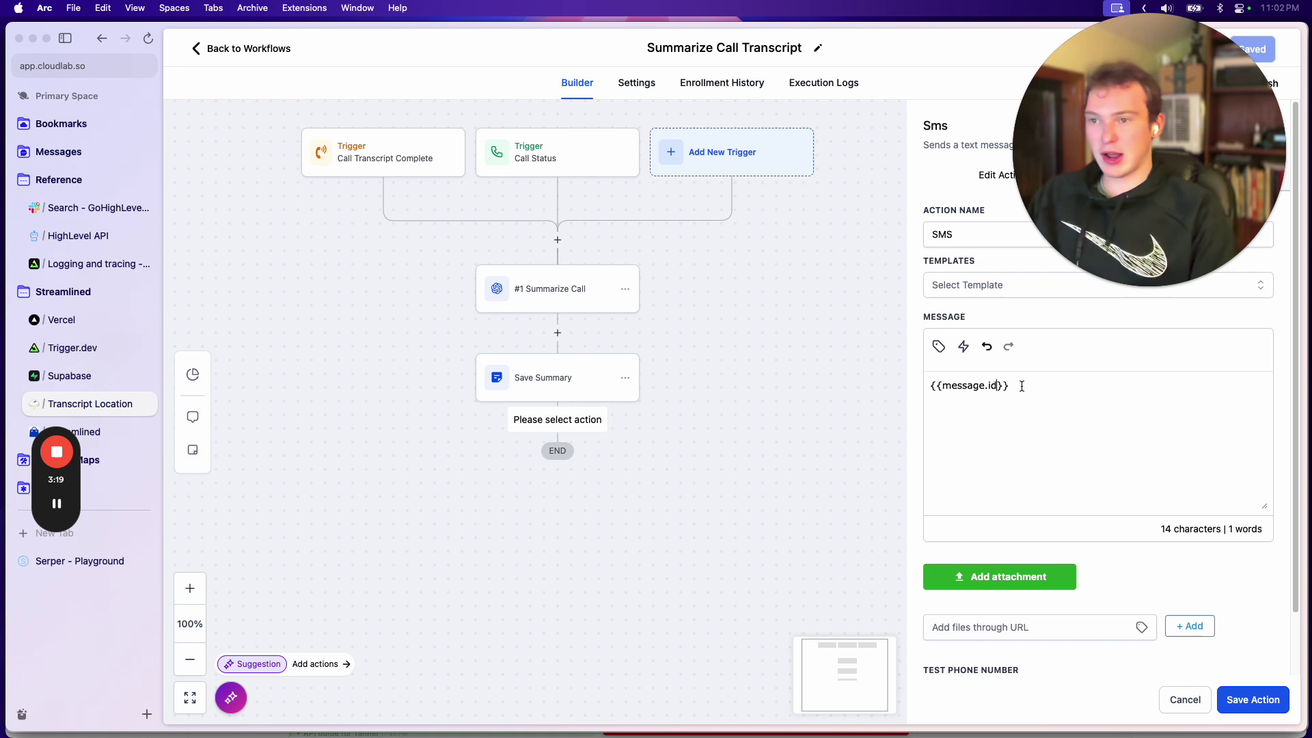
pyautogui.click(1044, 400)
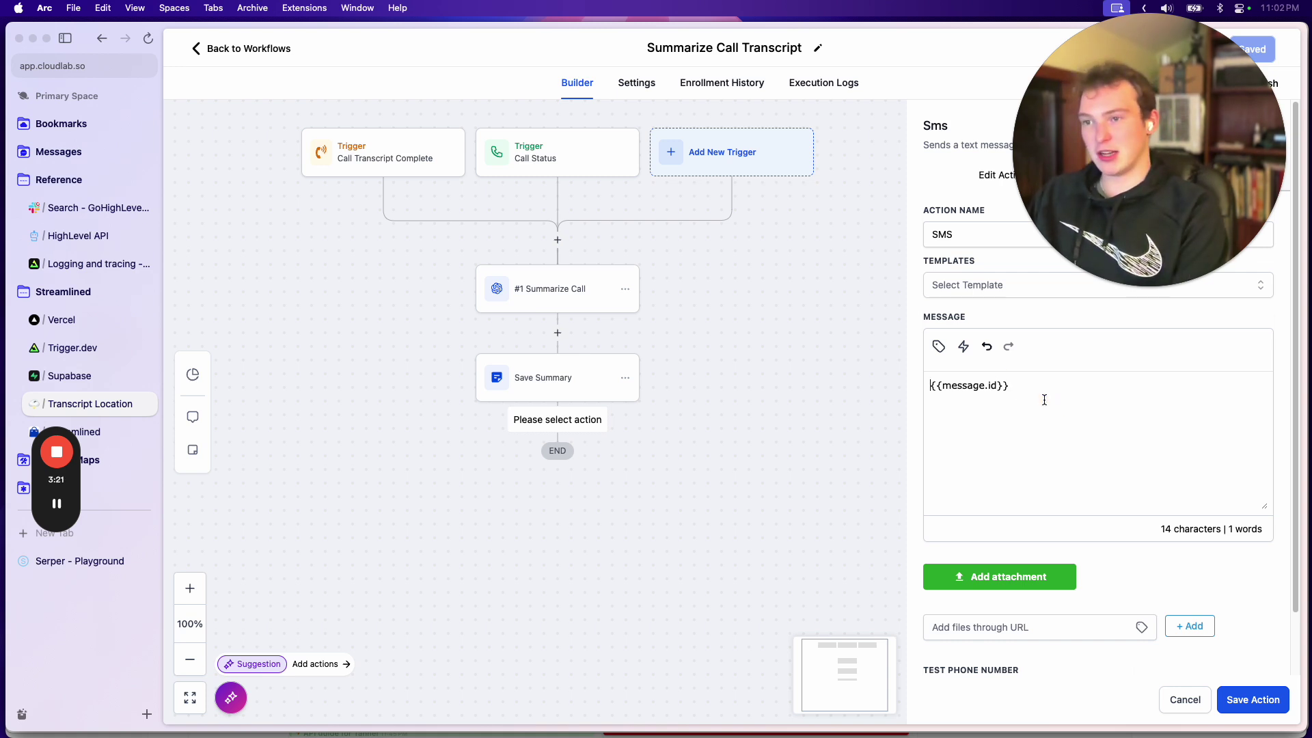
pyautogui.write('Message ID')
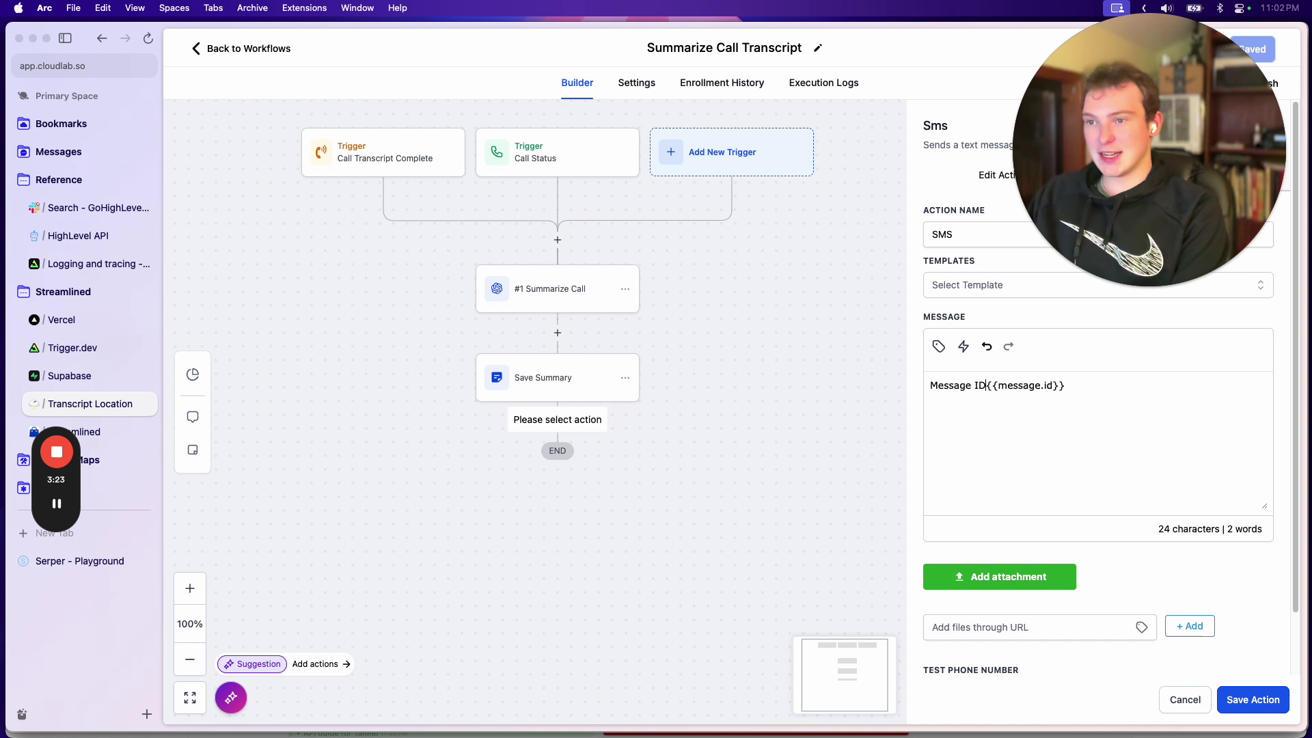
pyautogui.write(':')
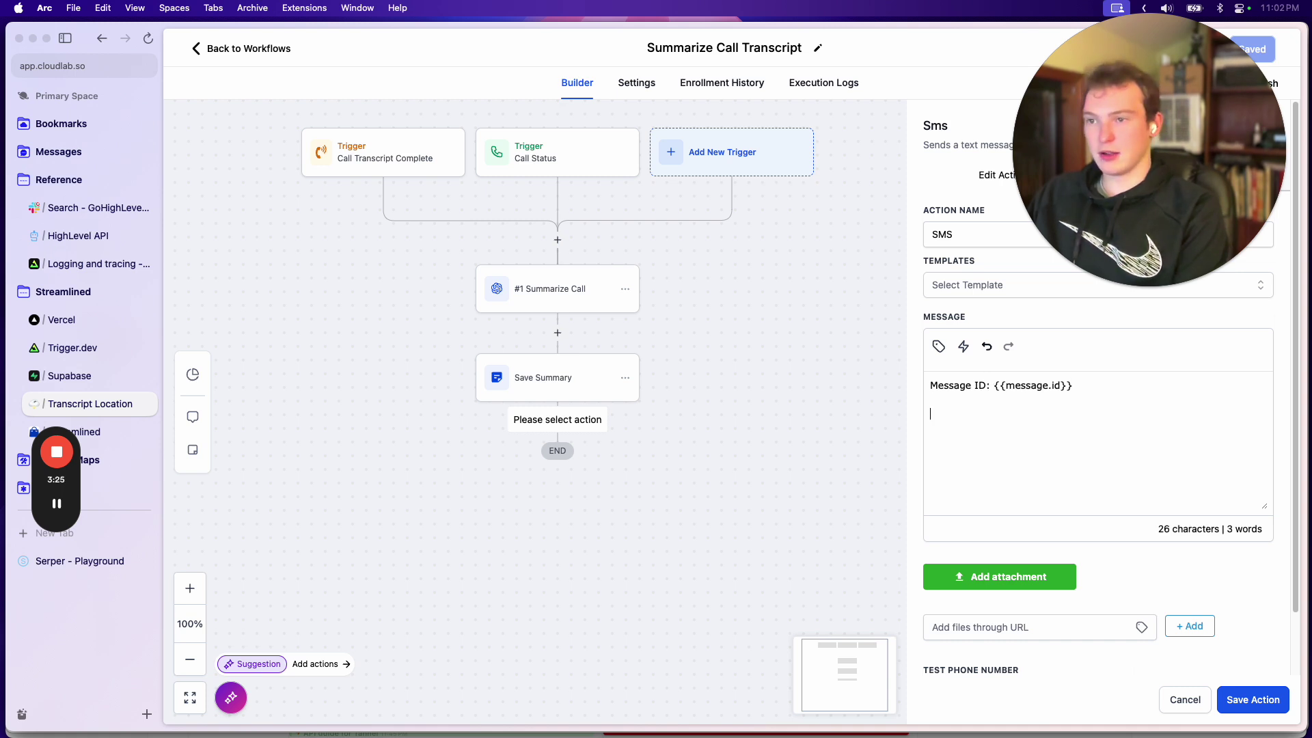
# Step: Insert the Phone Call Direction custom value on a new line of the message and change it to {{phoneCall.id}}
pyautogui.click(946, 351)
pyautogui.click(902, 231)
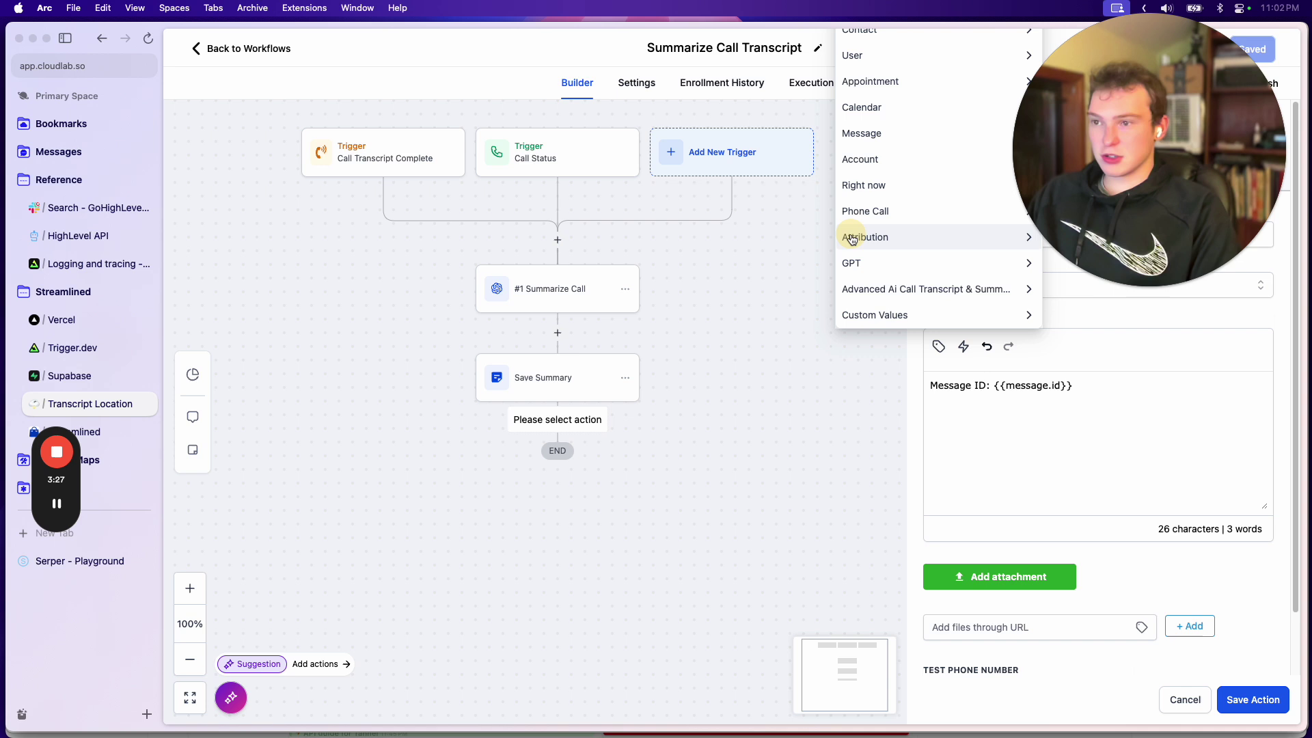
pyautogui.click(894, 213)
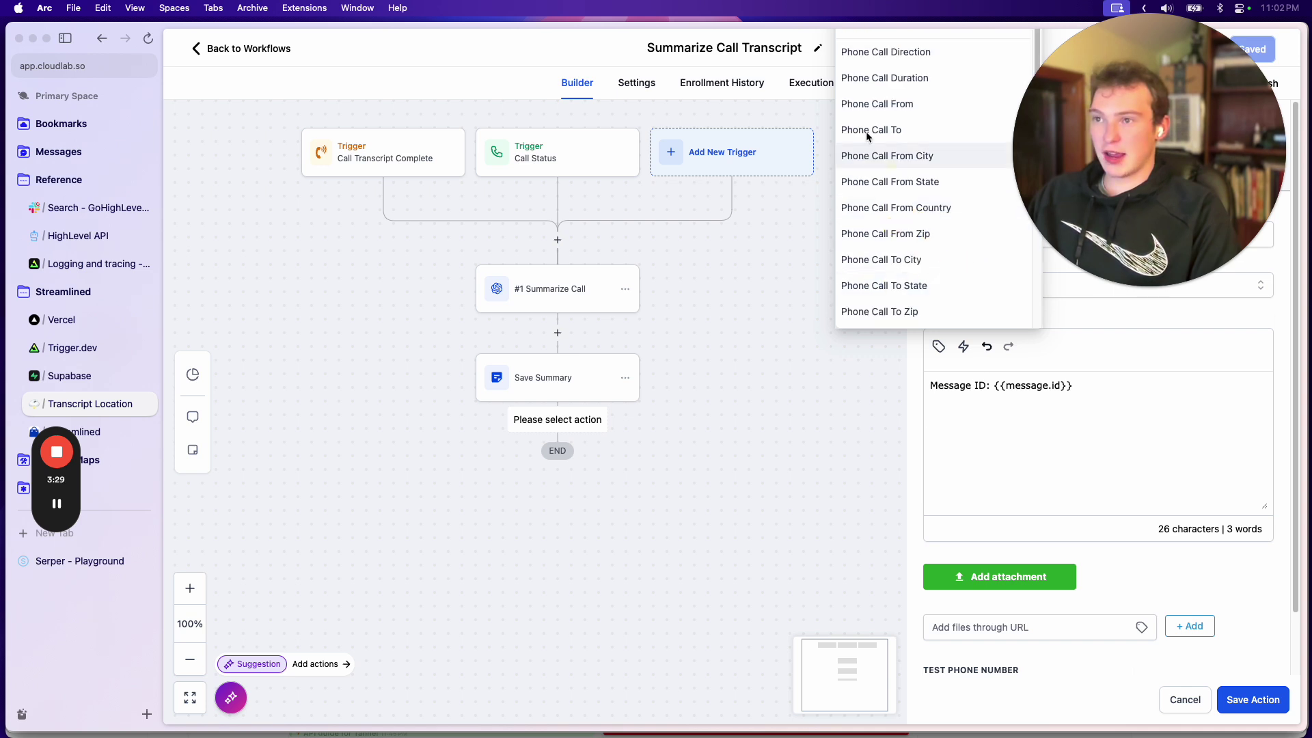
pyautogui.click(879, 49)
pyautogui.doubleClick(1016, 415)
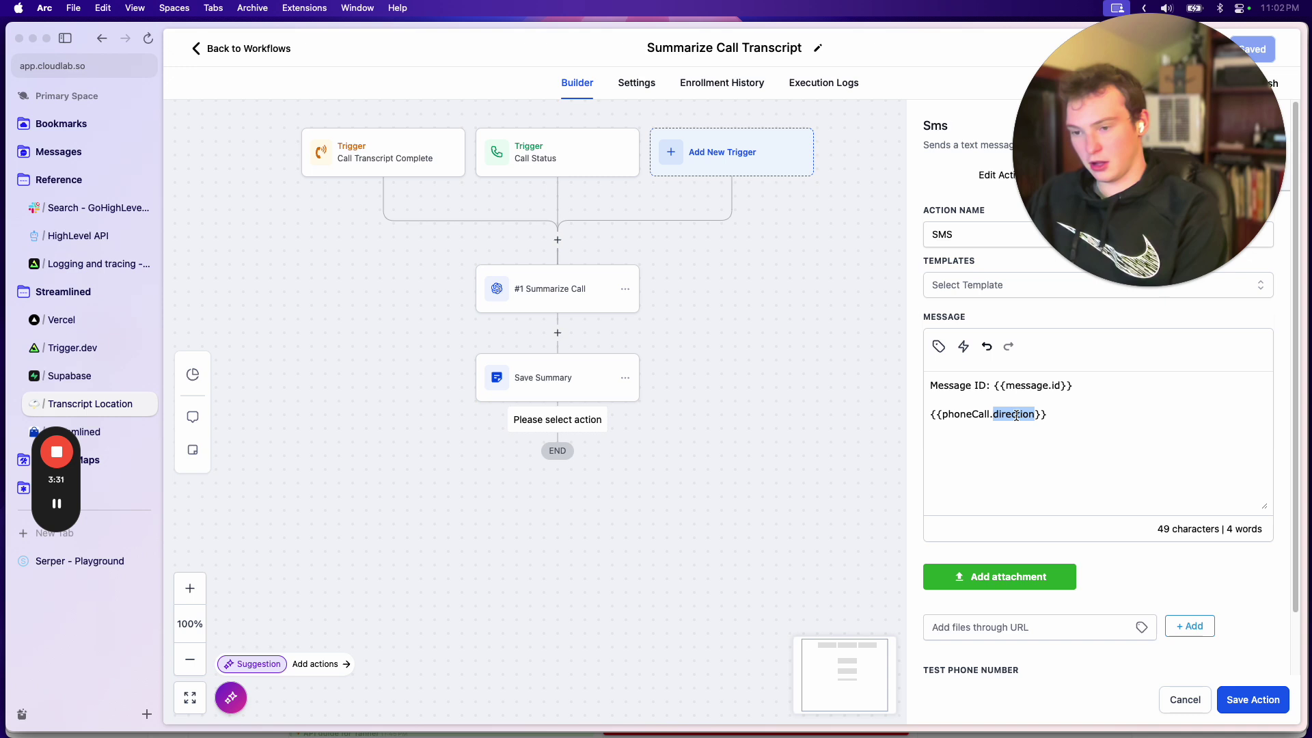
pyautogui.write('id')
# Step: Label the {{phoneCall.id}} value in the SMS message with "phoneCall ID: " in front of it
pyautogui.click(930, 414)
pyautogui.write('Phone')
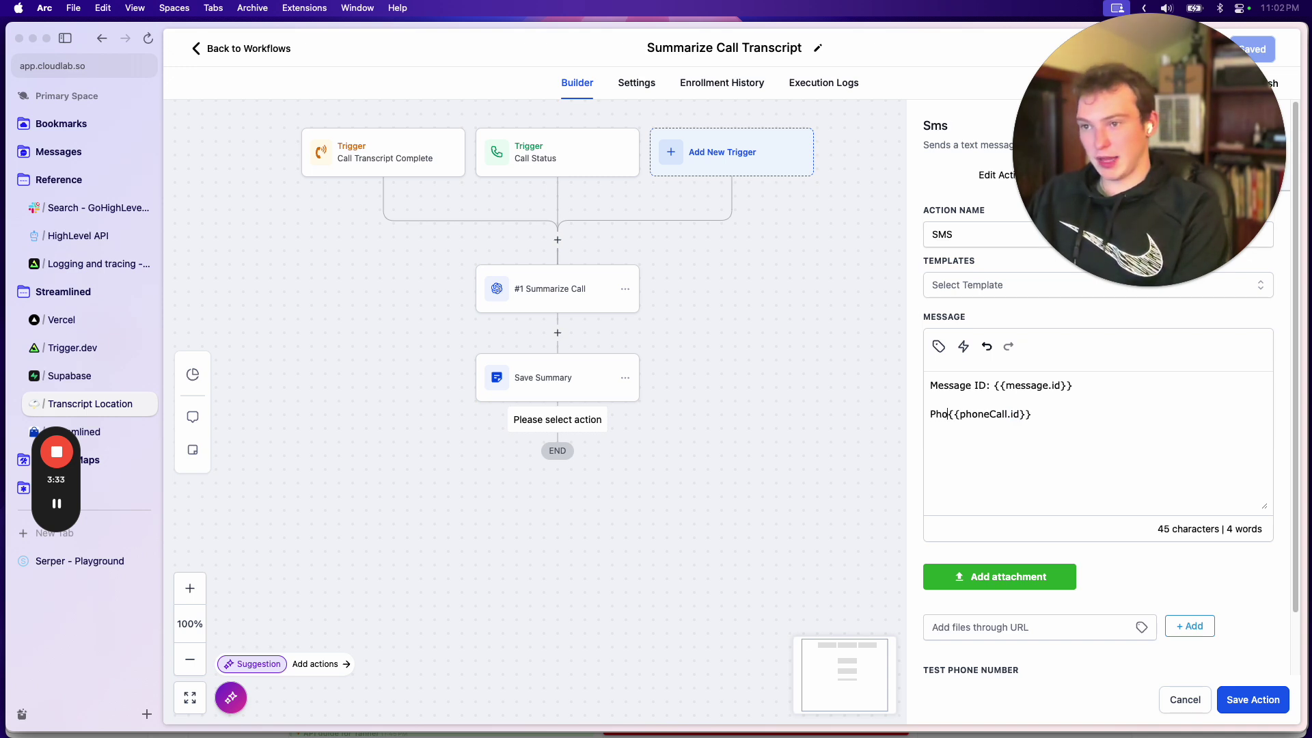
pyautogui.press('BackSpace')
pyautogui.press('BackSpace')
pyautogui.press('BackSpace')
pyautogui.press('BackSpace')
pyautogui.press('BackSpace')
pyautogui.write('phone')
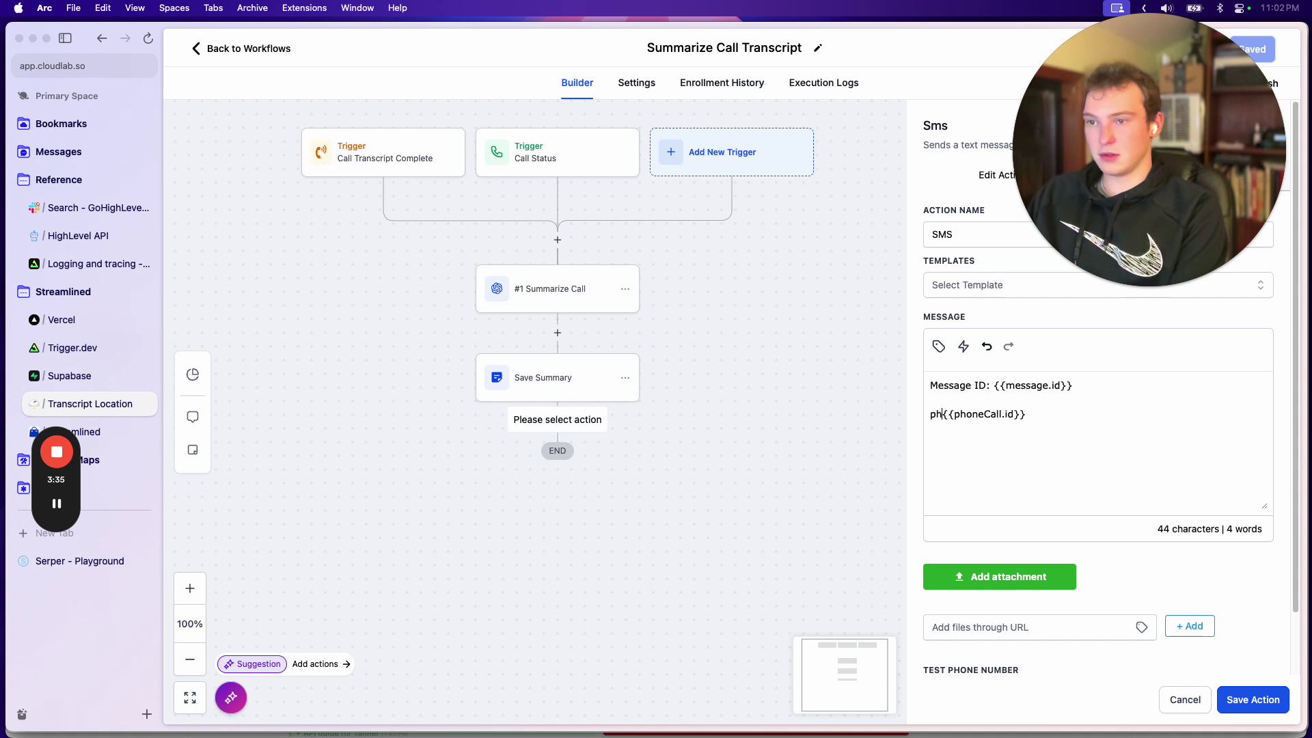
pyautogui.write('CallI')
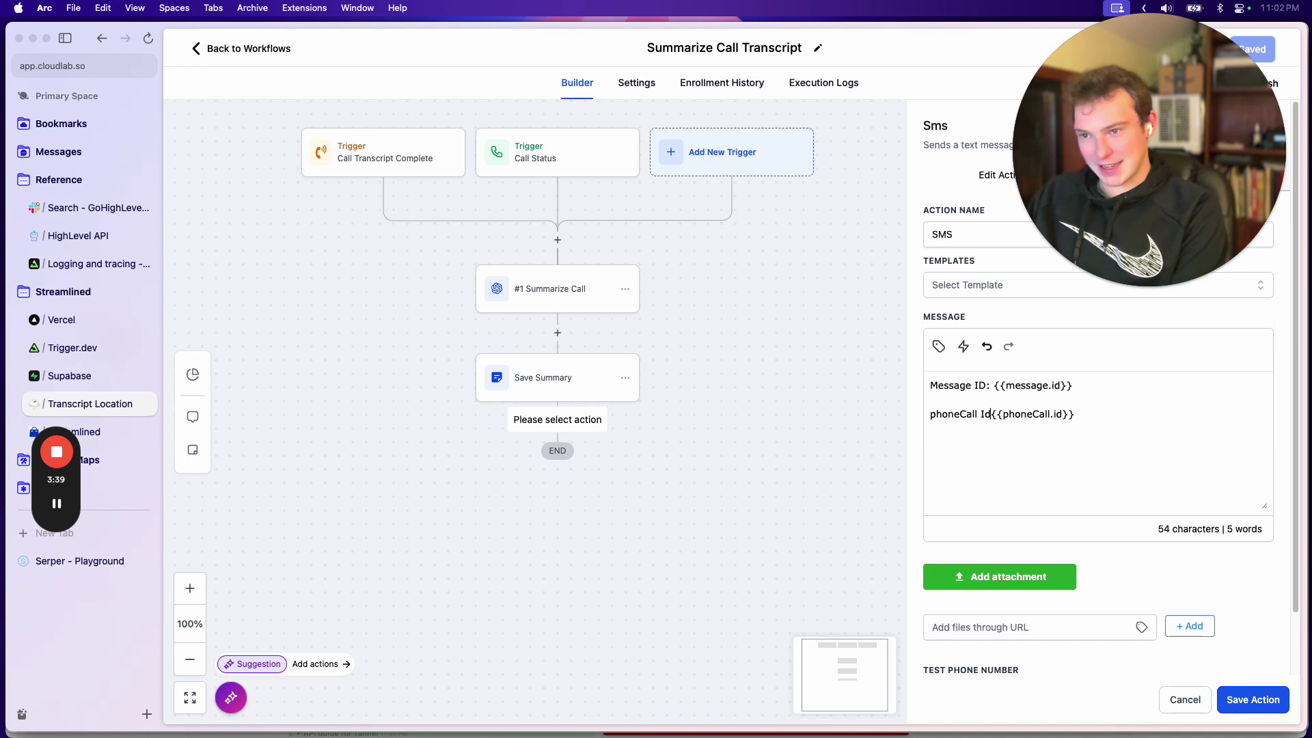
pyautogui.write('ID:')
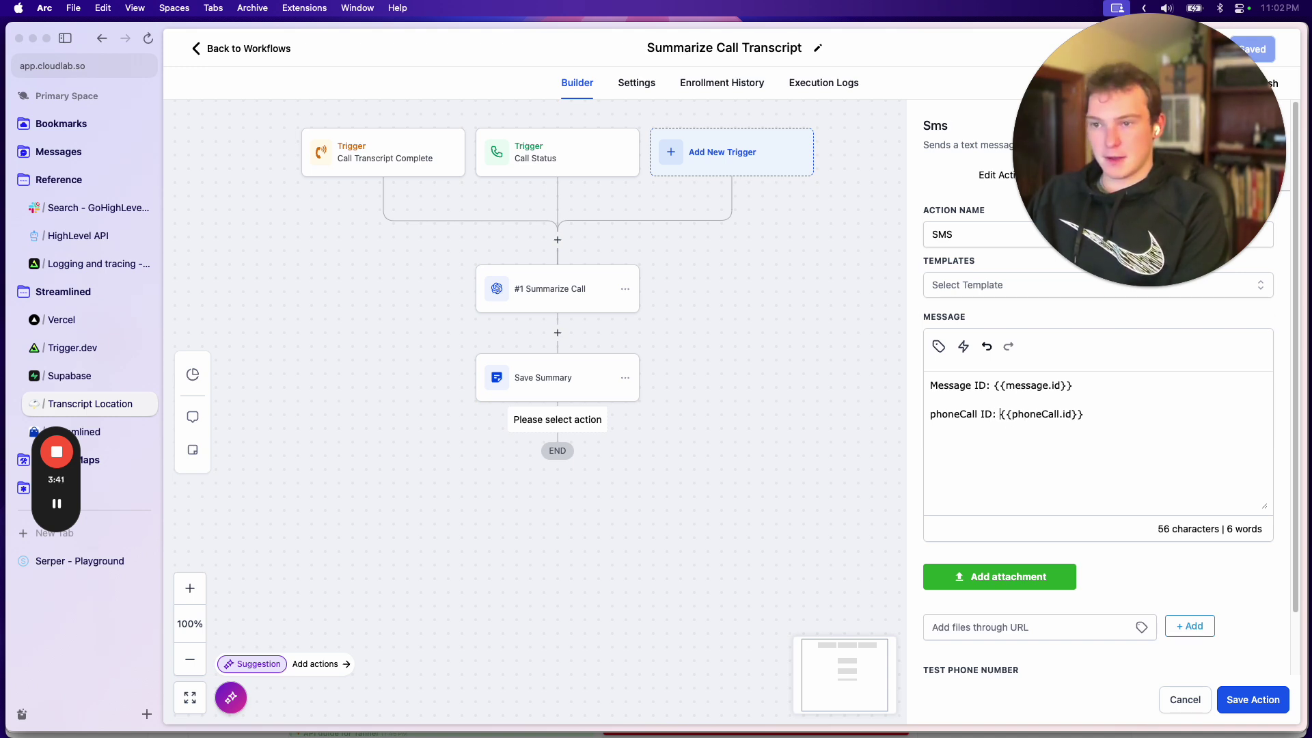
# Step: Duplicate the Message ID and phoneCall ID lines twice in the SMS message so it holds three pairs
pyautogui.press('Return')
pyautogui.press('Return')
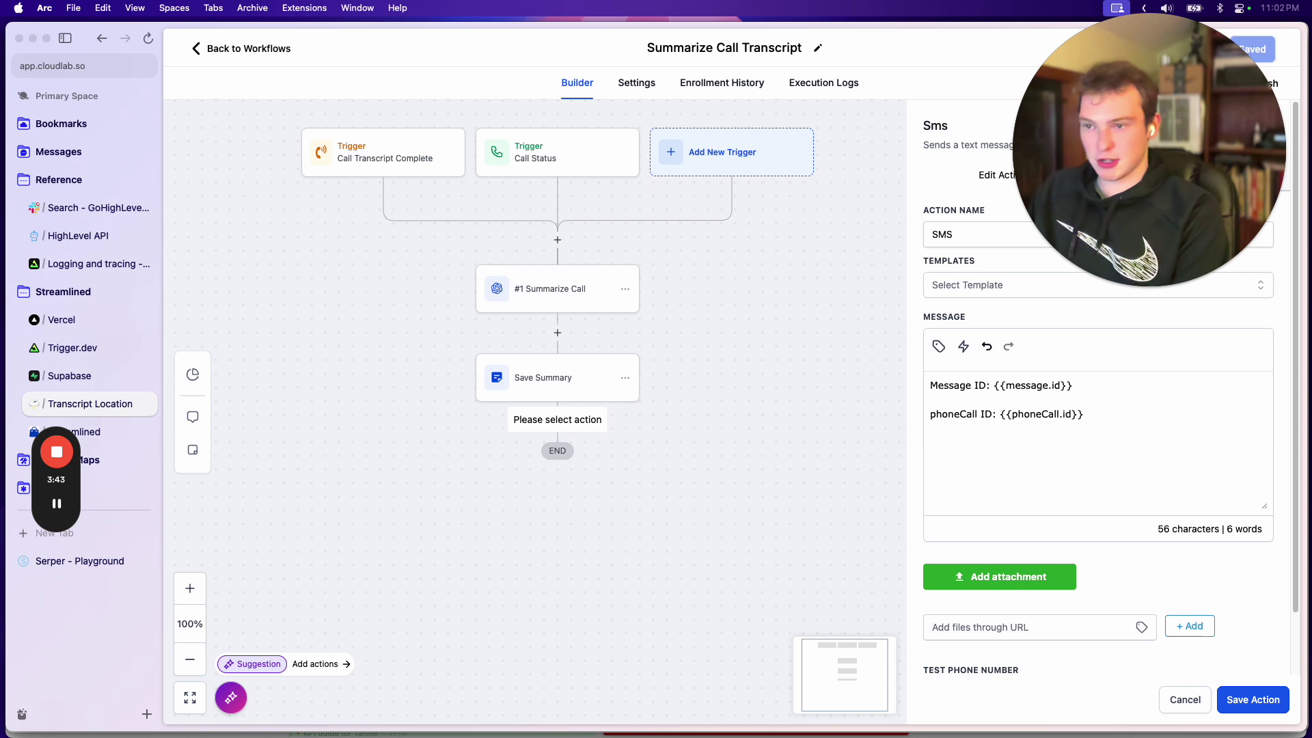
pyautogui.moveTo(1114, 425); pyautogui.dragTo(919, 383)
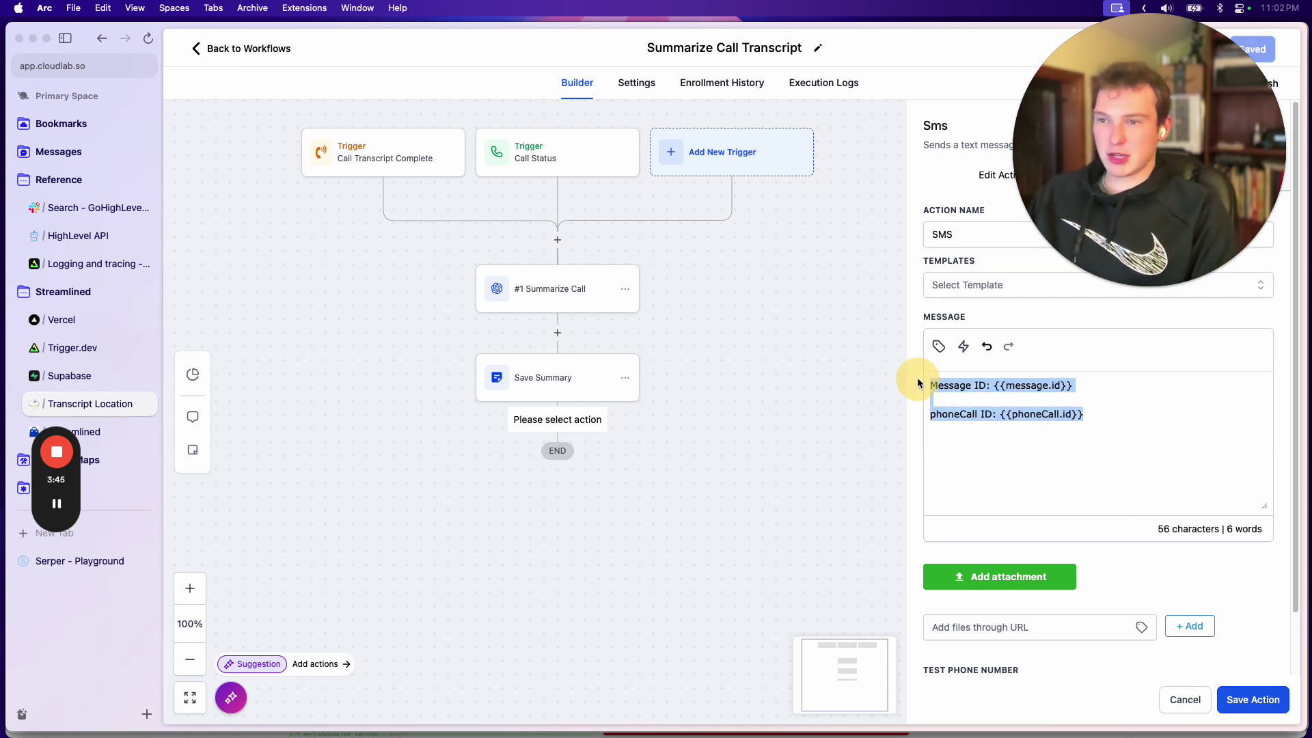
pyautogui.press('super+c')
pyautogui.click(1005, 450)
pyautogui.press('super+v')
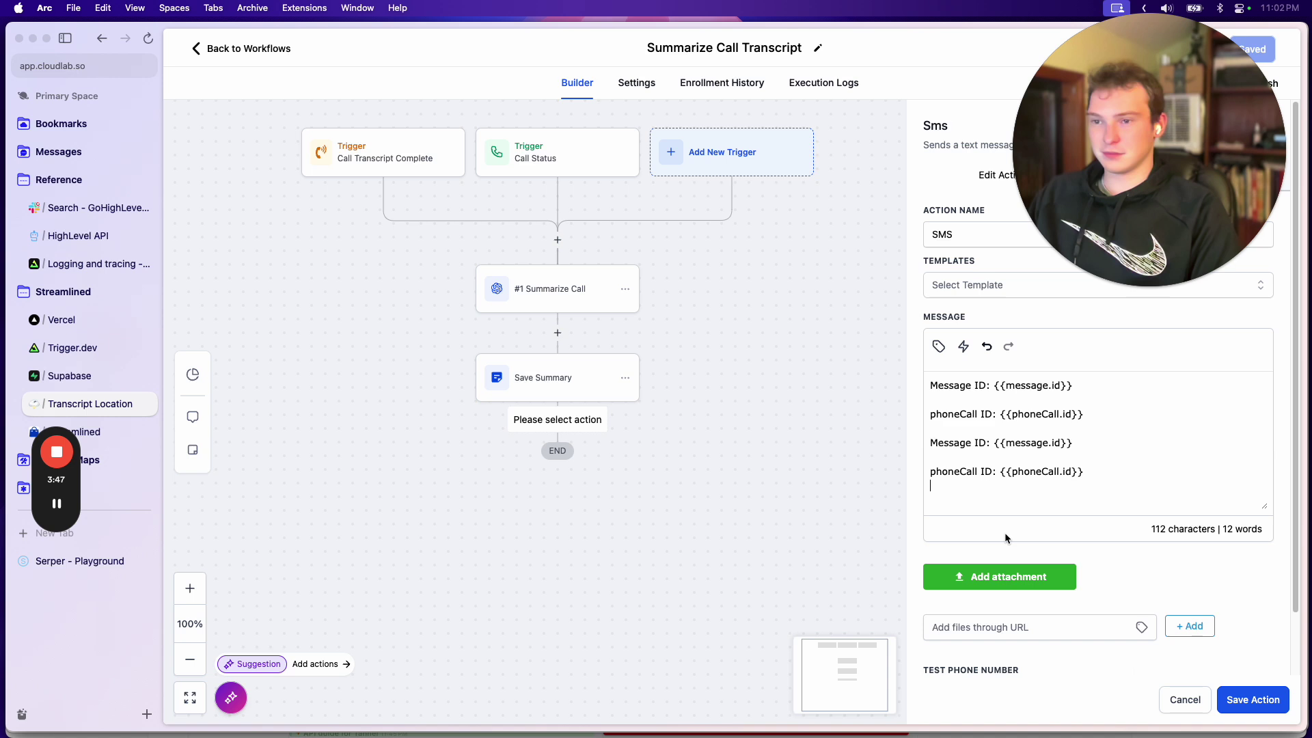
pyautogui.doubleClick(1056, 442)
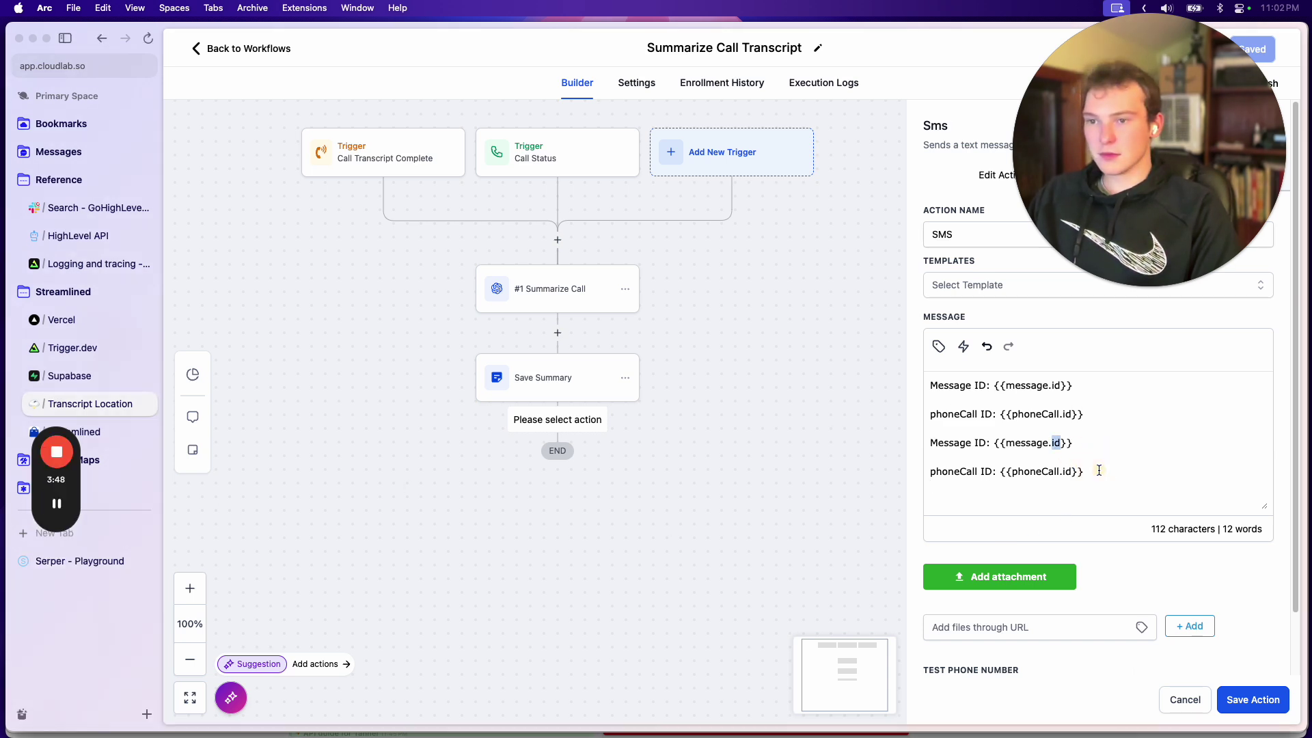
pyautogui.moveTo(1099, 470); pyautogui.dragTo(914, 442)
pyautogui.click(1108, 471)
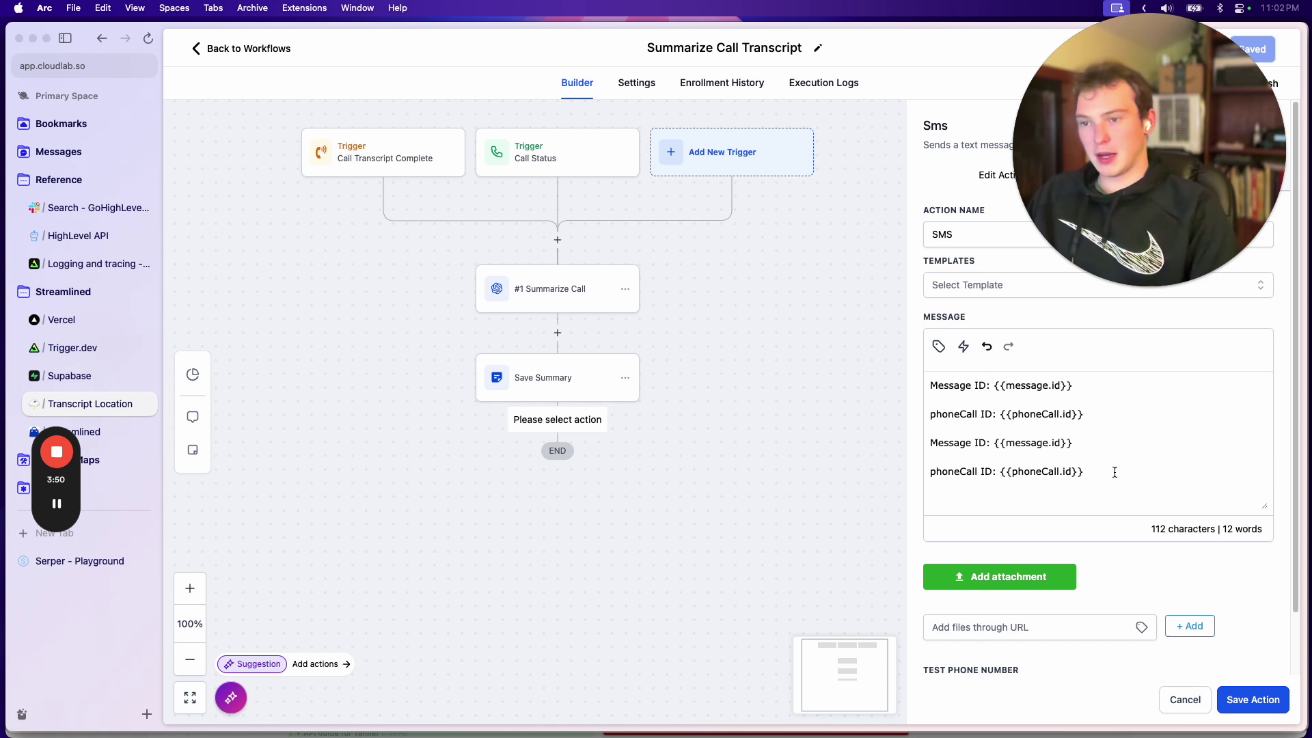
pyautogui.press('super+v')
pyautogui.scroll(2, 994, 425)
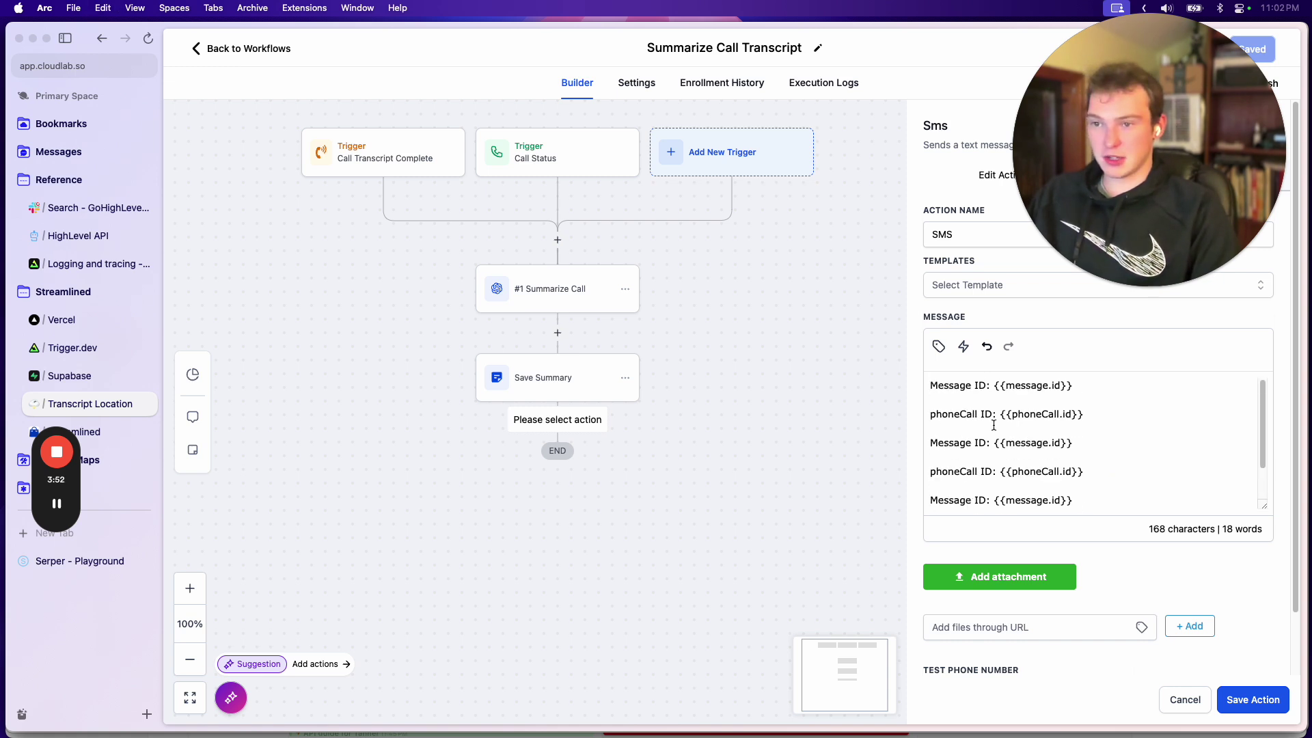
# Step: Change the second pair of custom values to {{message.messageId}} and {{phoneCall.messageId}}, and the third to {{message.message_id}} and {{phoneCall.message_id}}
pyautogui.doubleClick(1061, 444)
pyautogui.write('messageI')
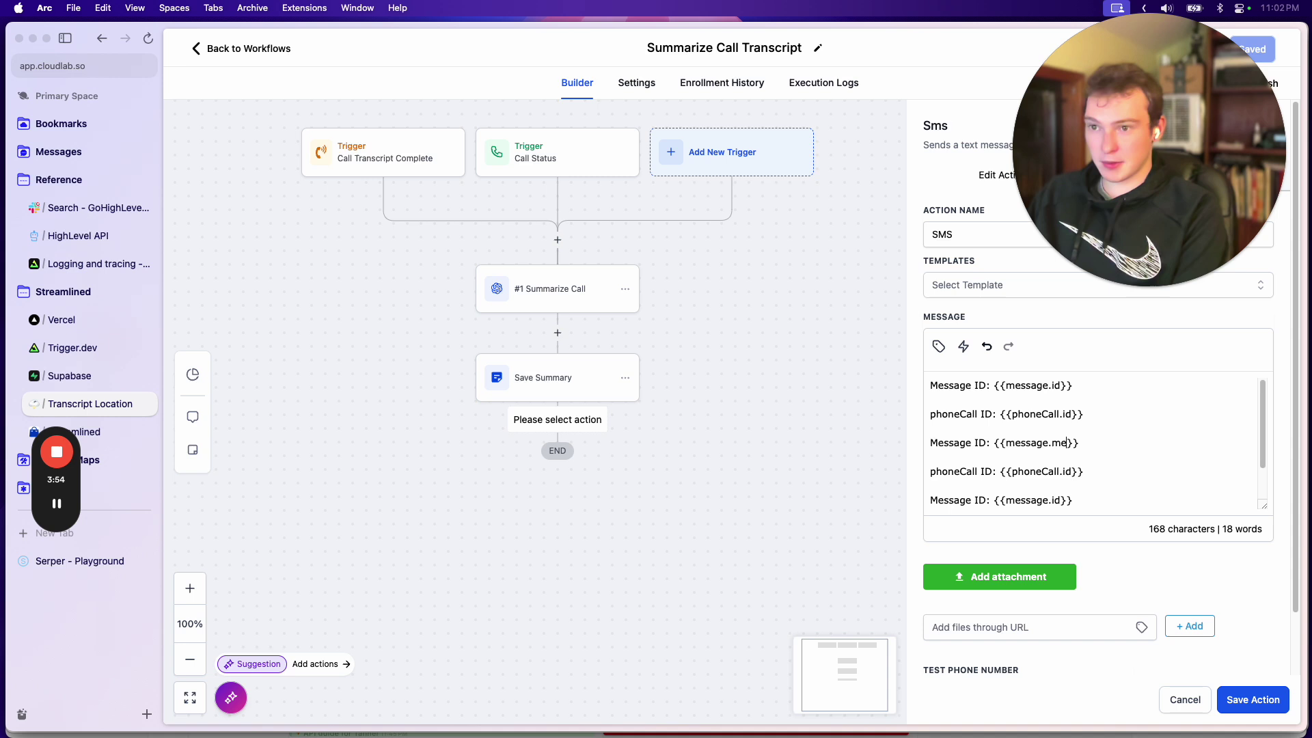
pyautogui.doubleClick(1064, 472)
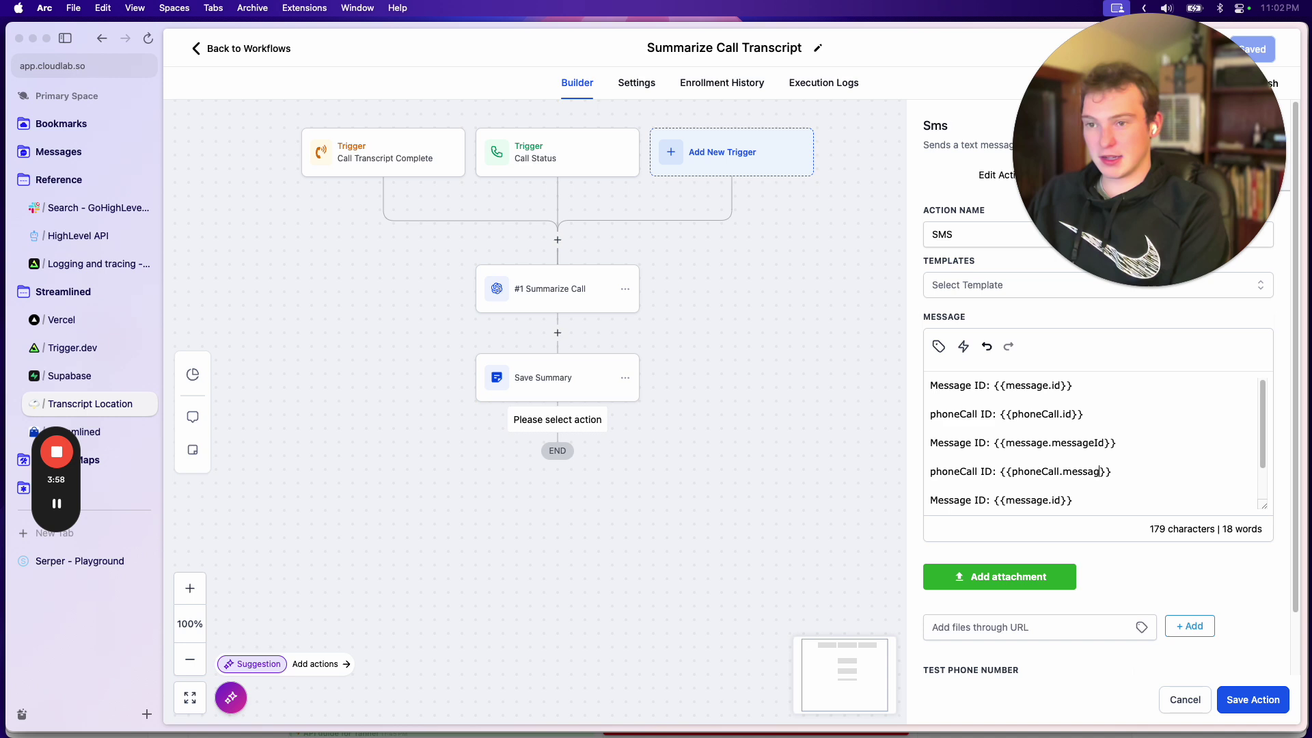
pyautogui.scroll(-2, 1094, 444)
pyautogui.doubleClick(1058, 460)
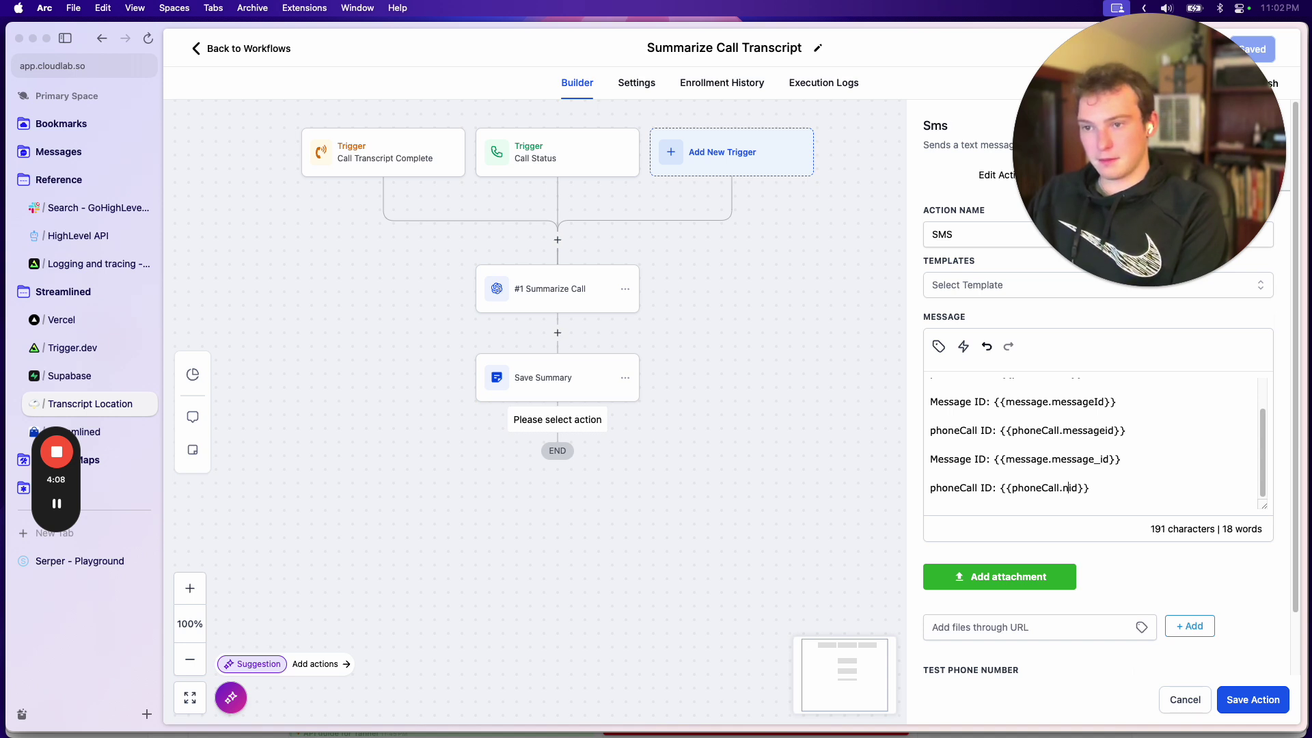
pyautogui.write('essage_')
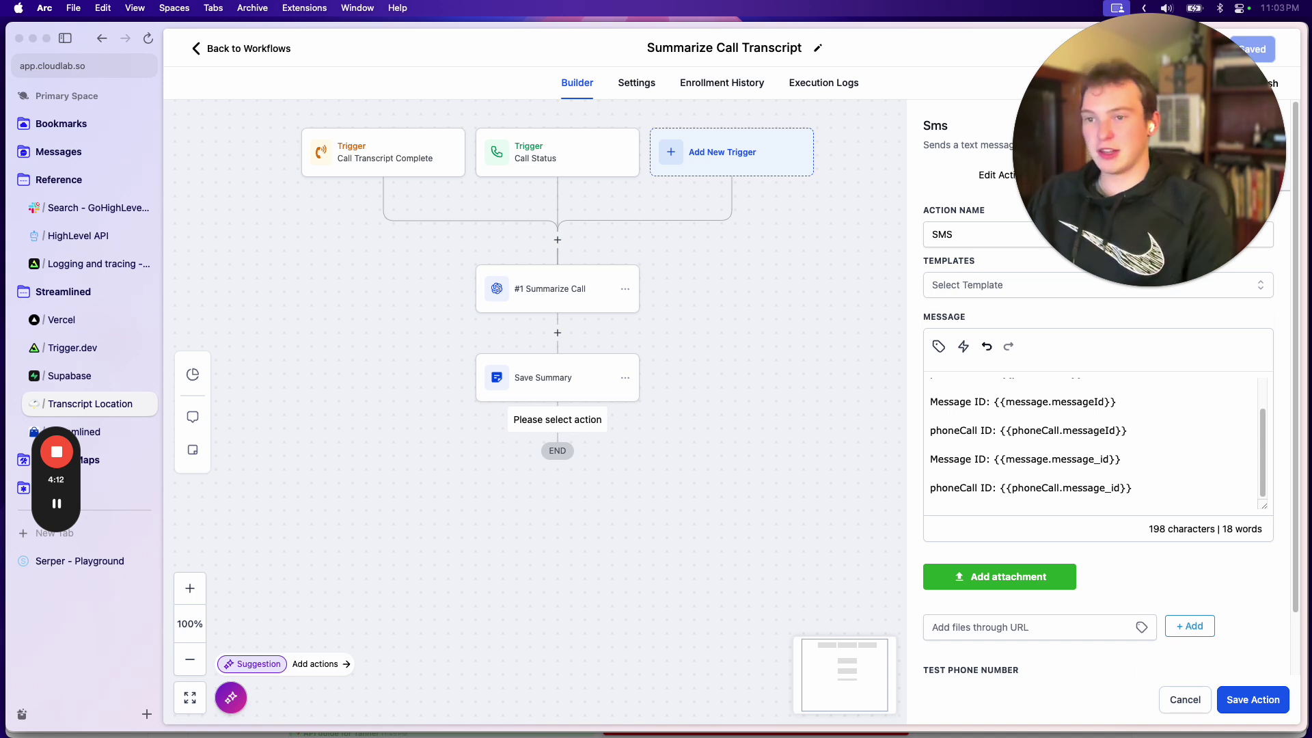
# Step: Review the three pairs of labels and custom values in the SMS message
pyautogui.scroll(1, 1111, 462)
pyautogui.scroll(-1, 1121, 451)
pyautogui.click(1147, 434)
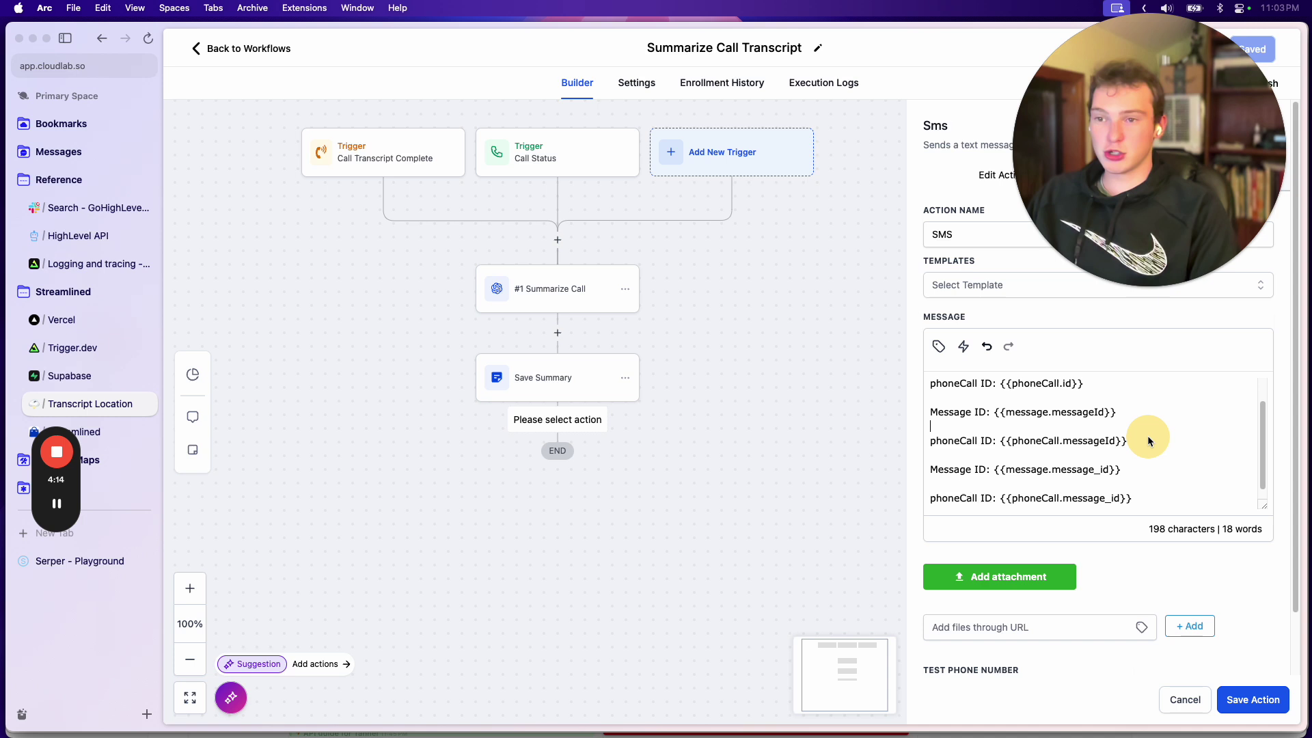
pyautogui.click(1126, 438)
pyautogui.scroll(1, 1107, 439)
pyautogui.scroll(-1, 1080, 454)
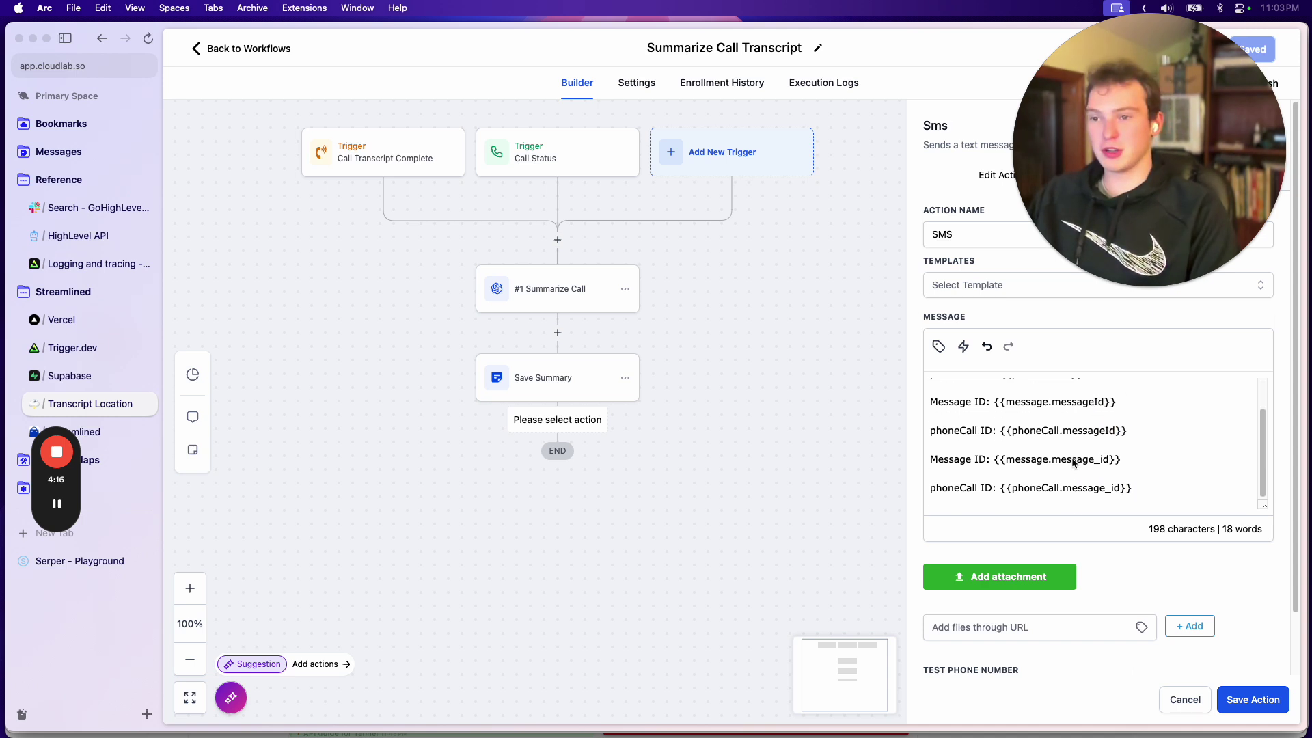
pyautogui.scroll(1, 1162, 461)
pyautogui.click(1134, 444)
pyautogui.scroll(-1, 1086, 447)
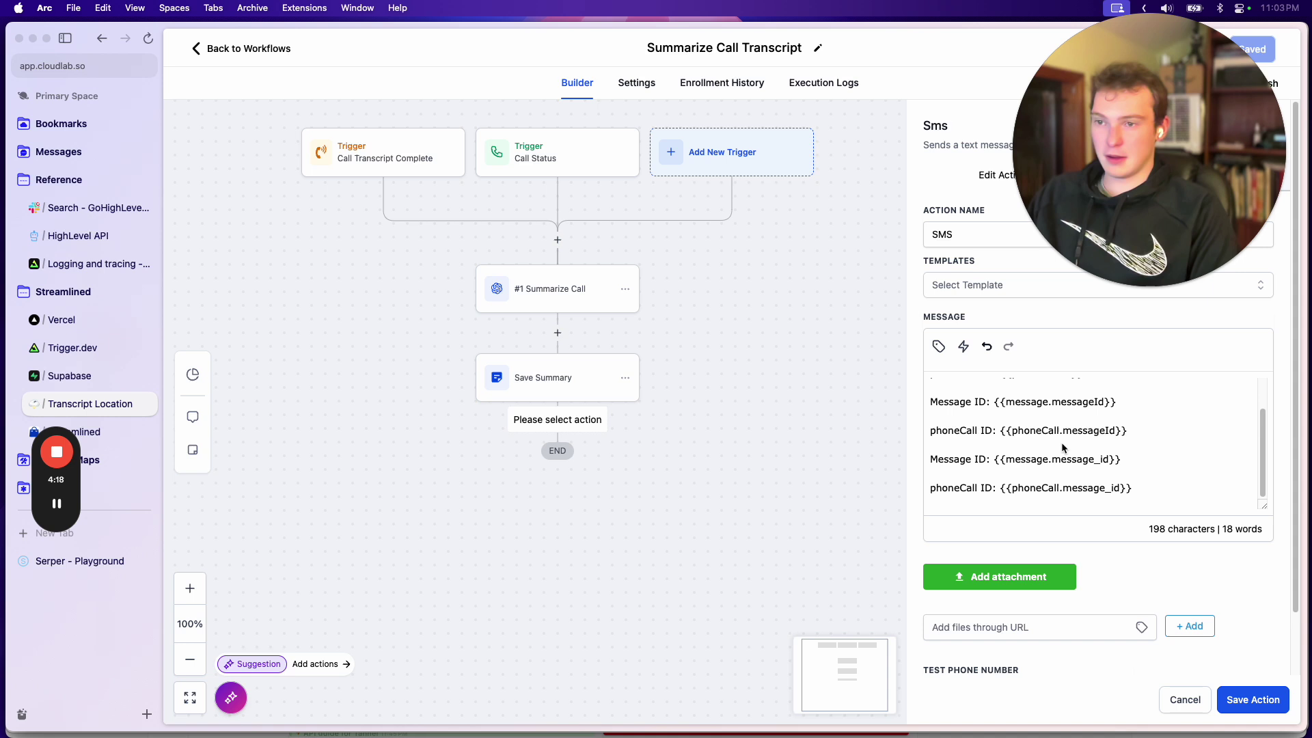
pyautogui.scroll(1, 1124, 464)
pyautogui.click(1120, 428)
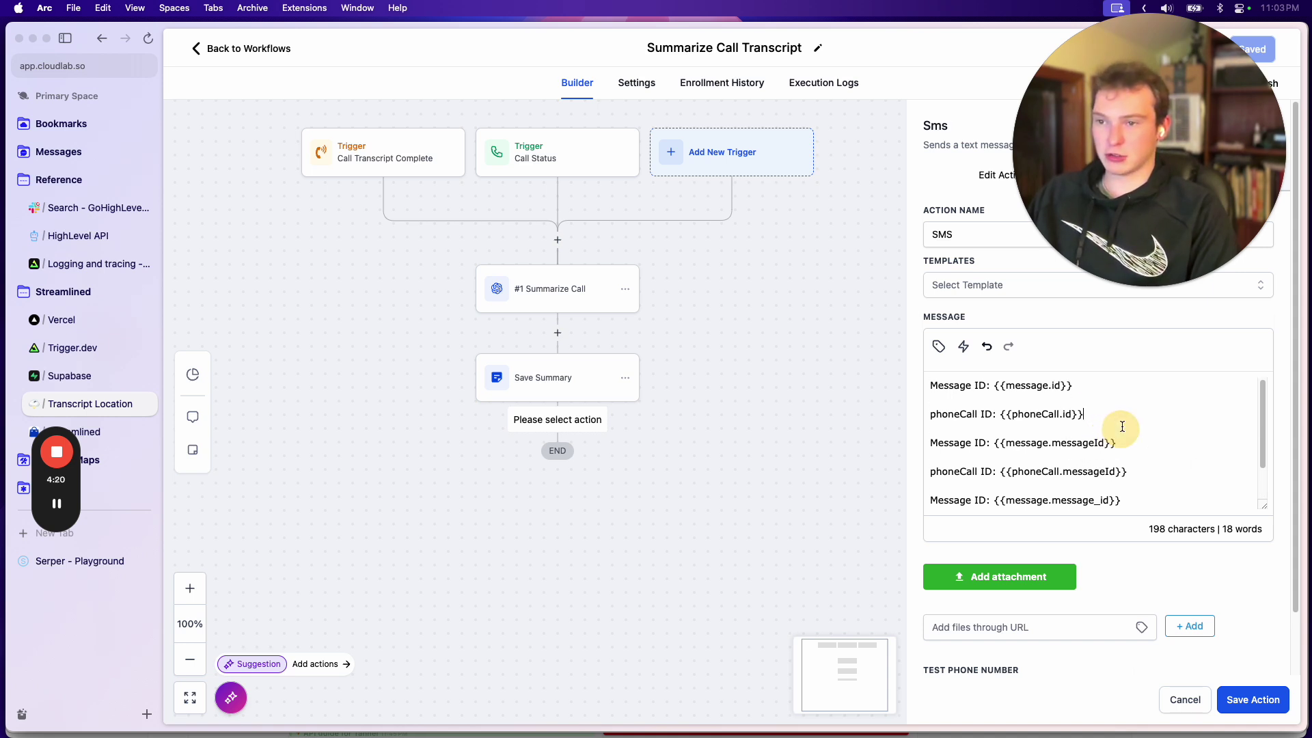
# Step: Rename the labels of the second pair in the SMS message to "MessageID" and "phoneCallID"
pyautogui.scroll(-1, 1015, 461)
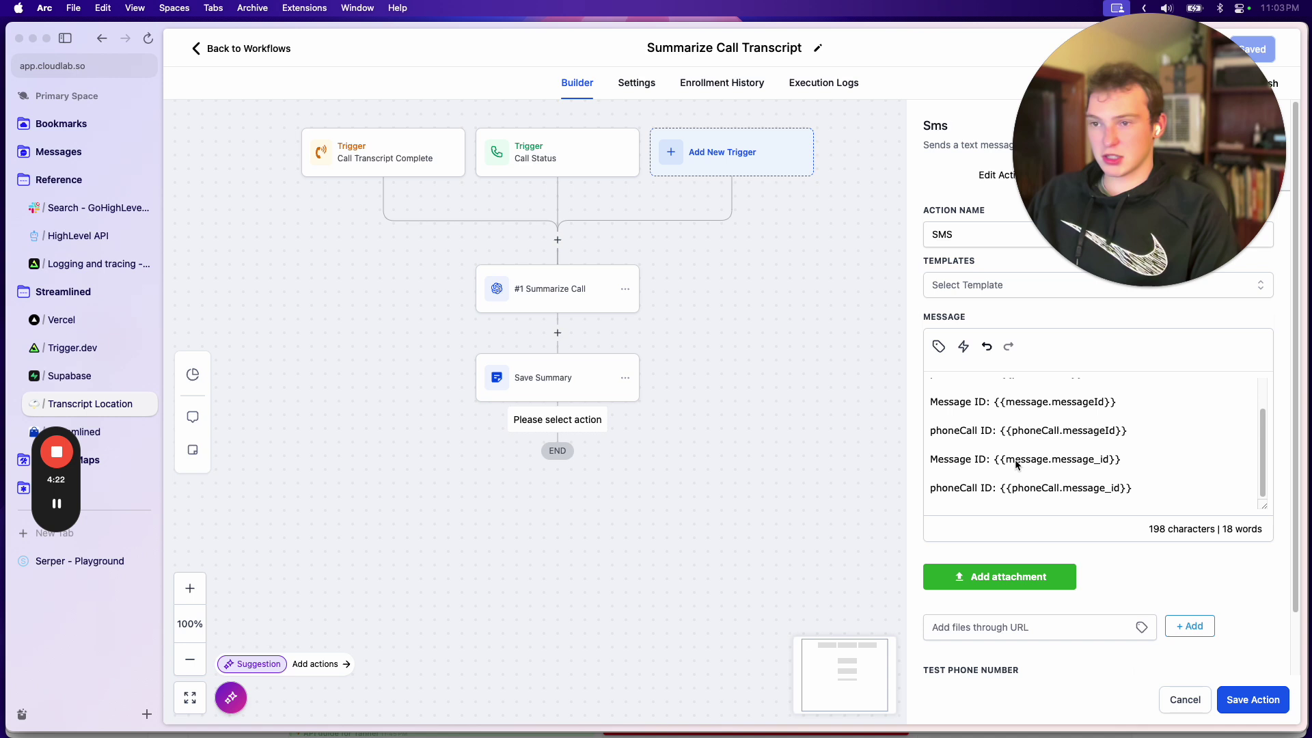
pyautogui.click(977, 403)
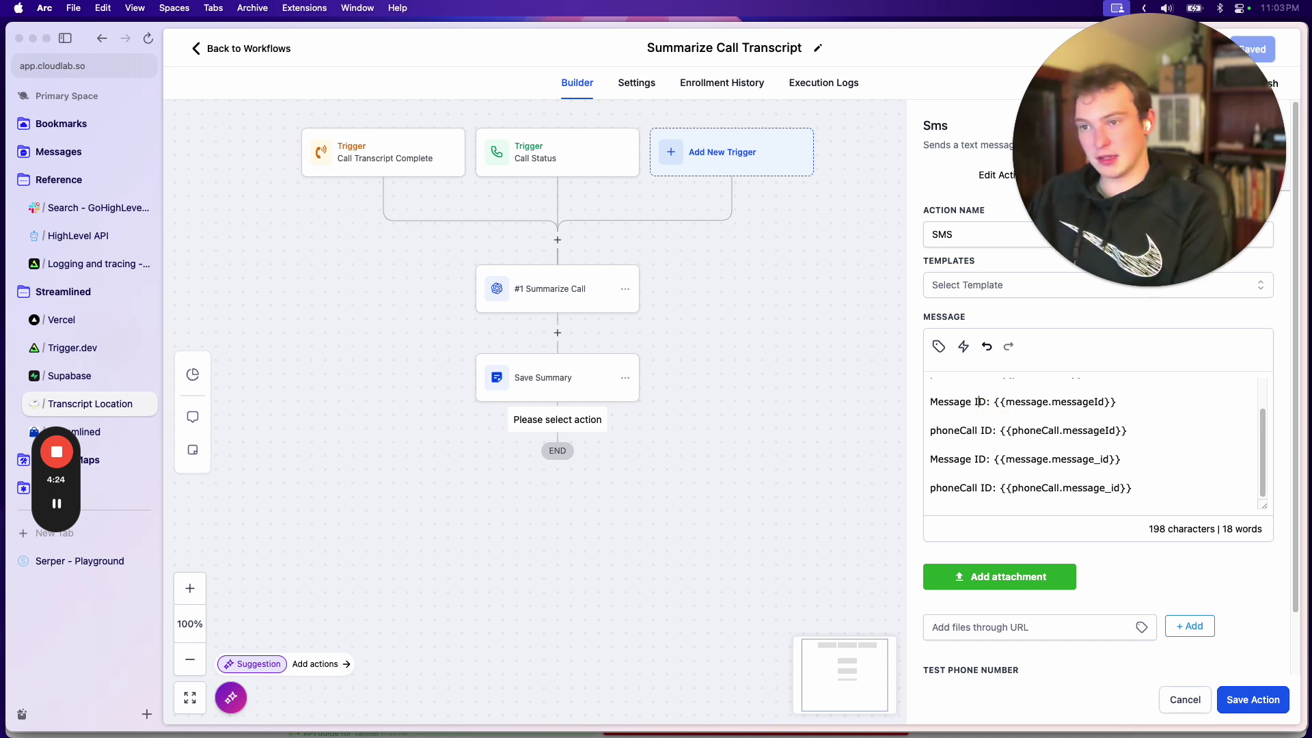
pyautogui.press('BackSpace')
pyautogui.press('Down')
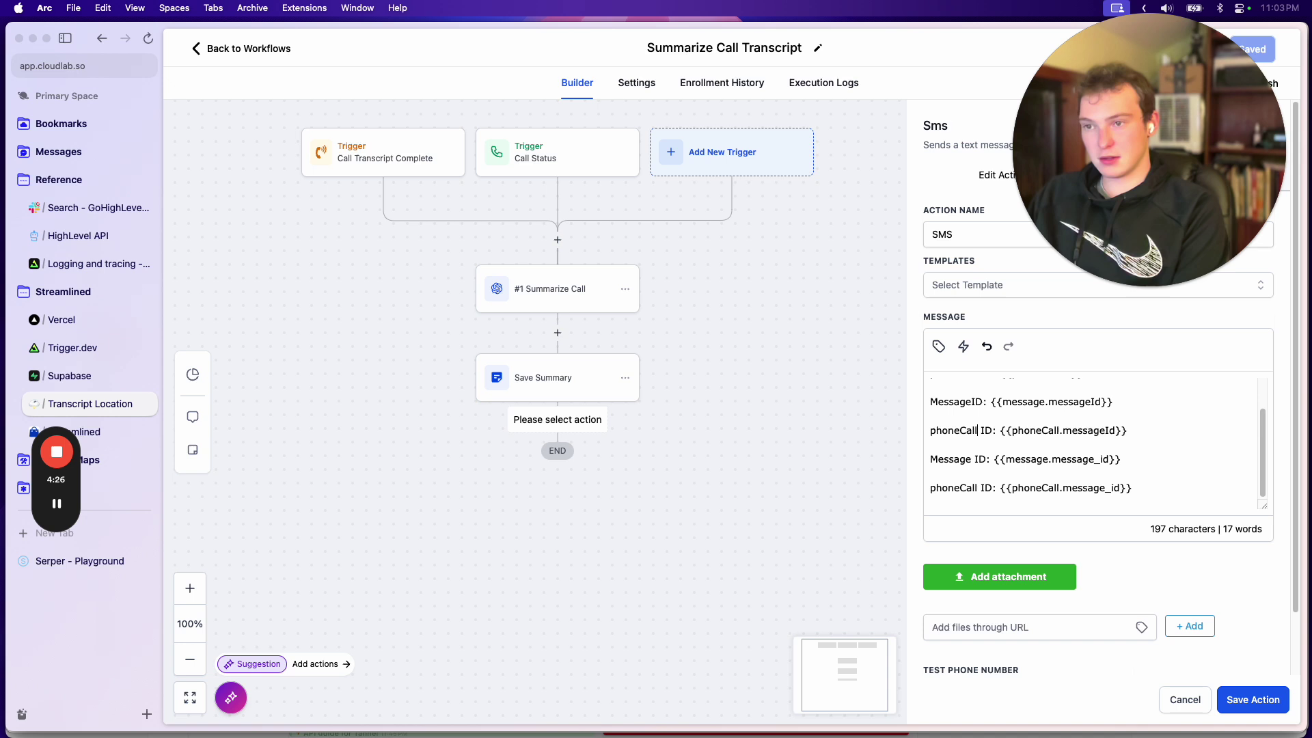
pyautogui.press('Delete')
# Step: Rename the third pair's labels to "Message_ID" and "phoneCall_ID", and save the SMS action
pyautogui.click(977, 459)
pyautogui.press('BackSpace')
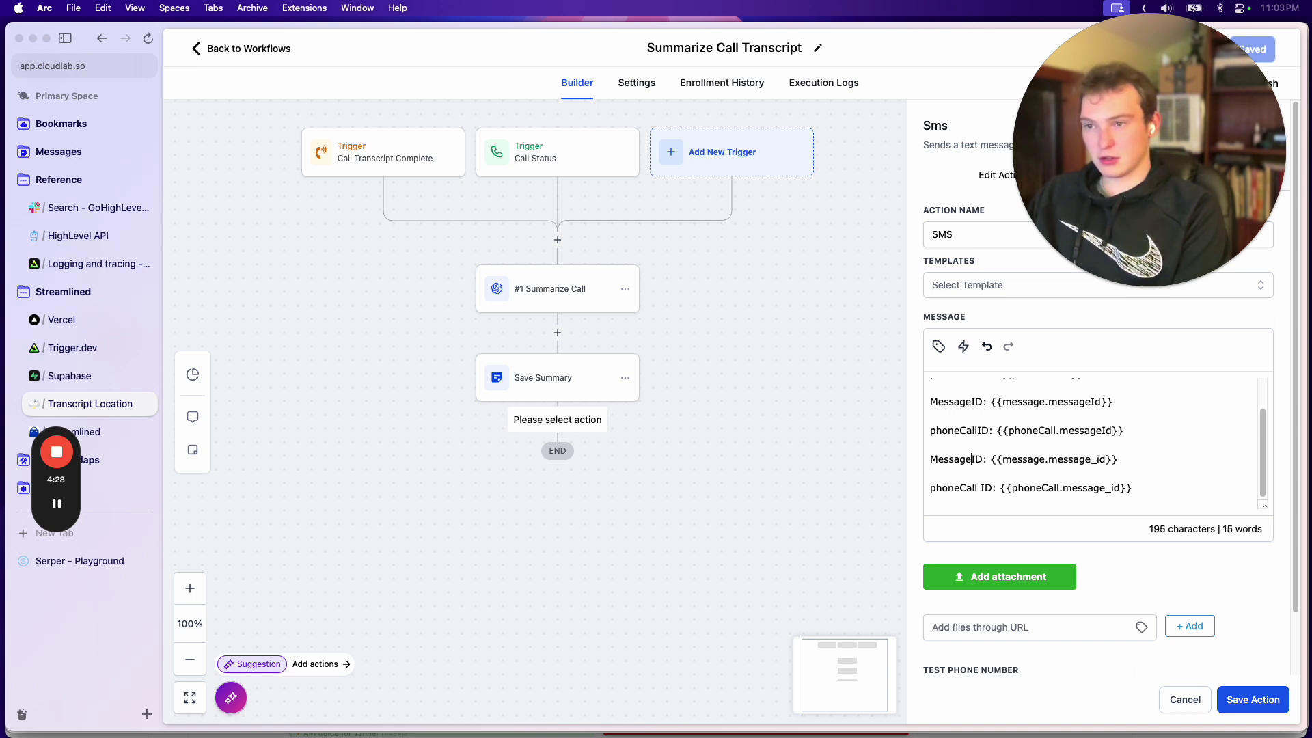
pyautogui.write('_')
pyautogui.click(981, 488)
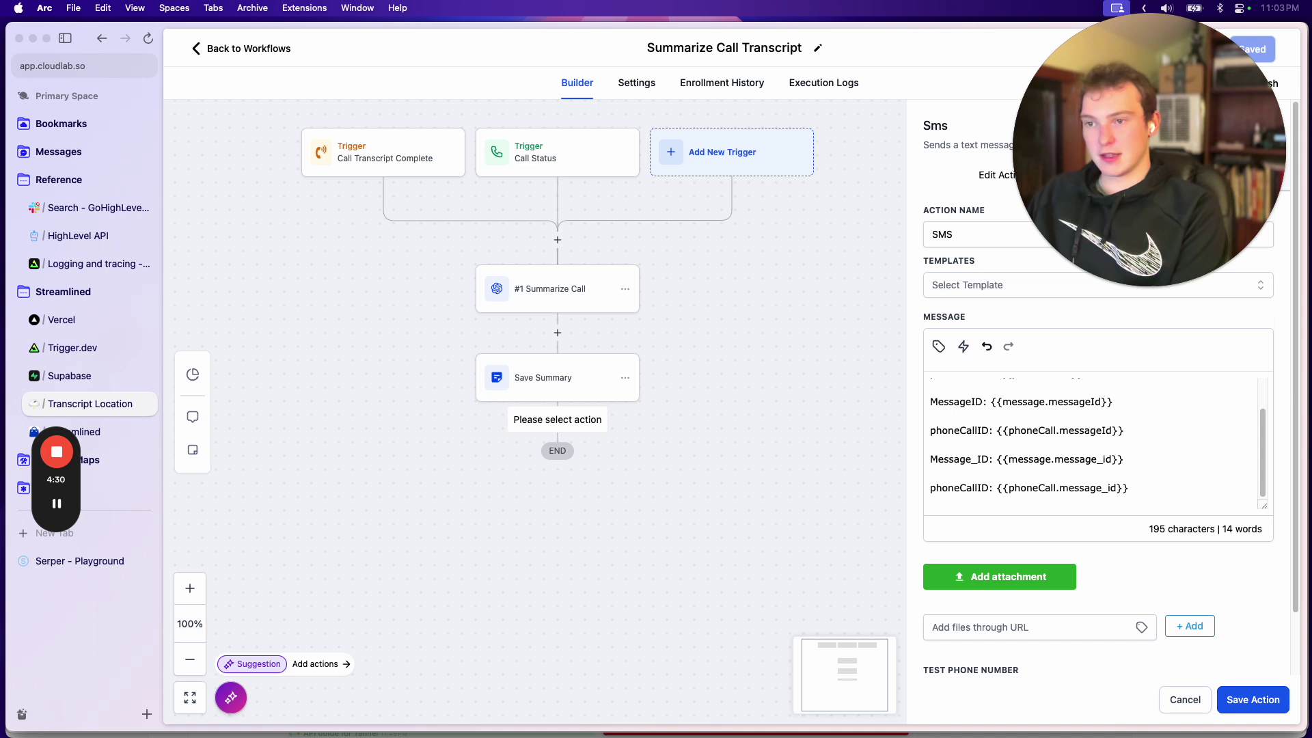
pyautogui.press('BackSpace')
pyautogui.write('_')
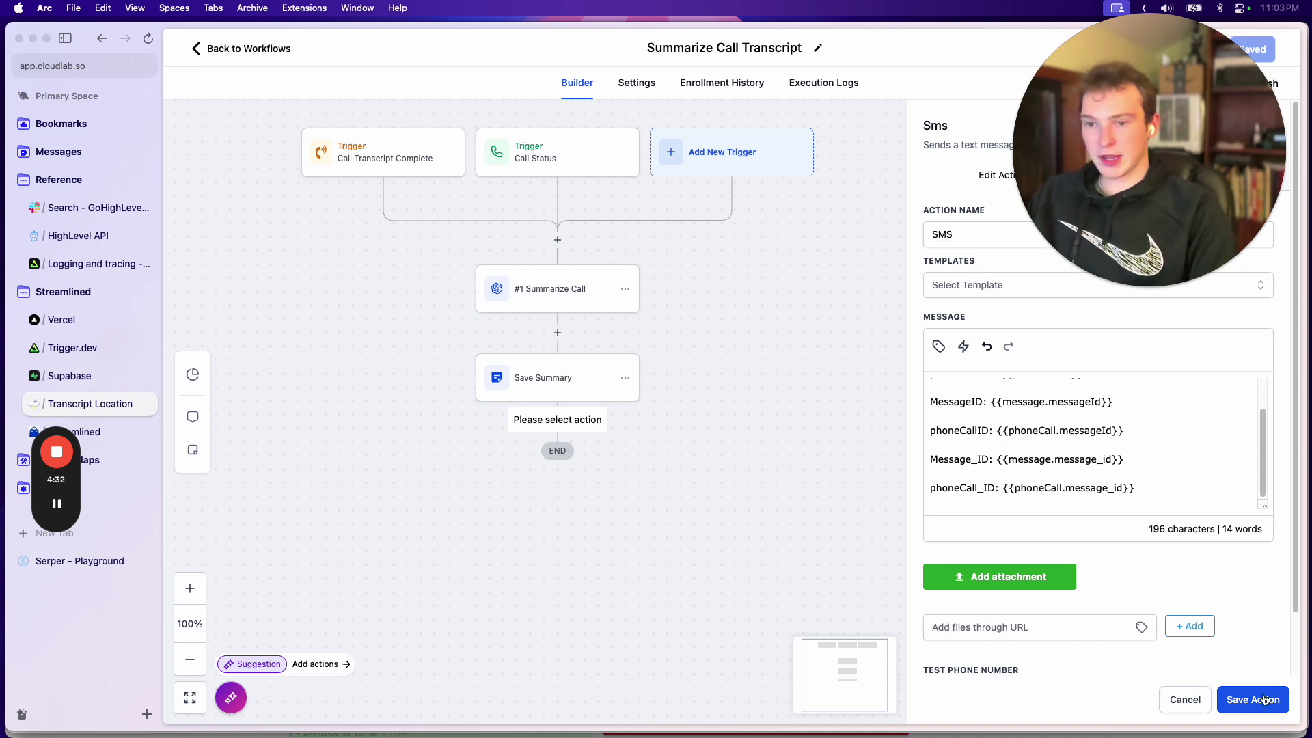
pyautogui.click(1253, 700)
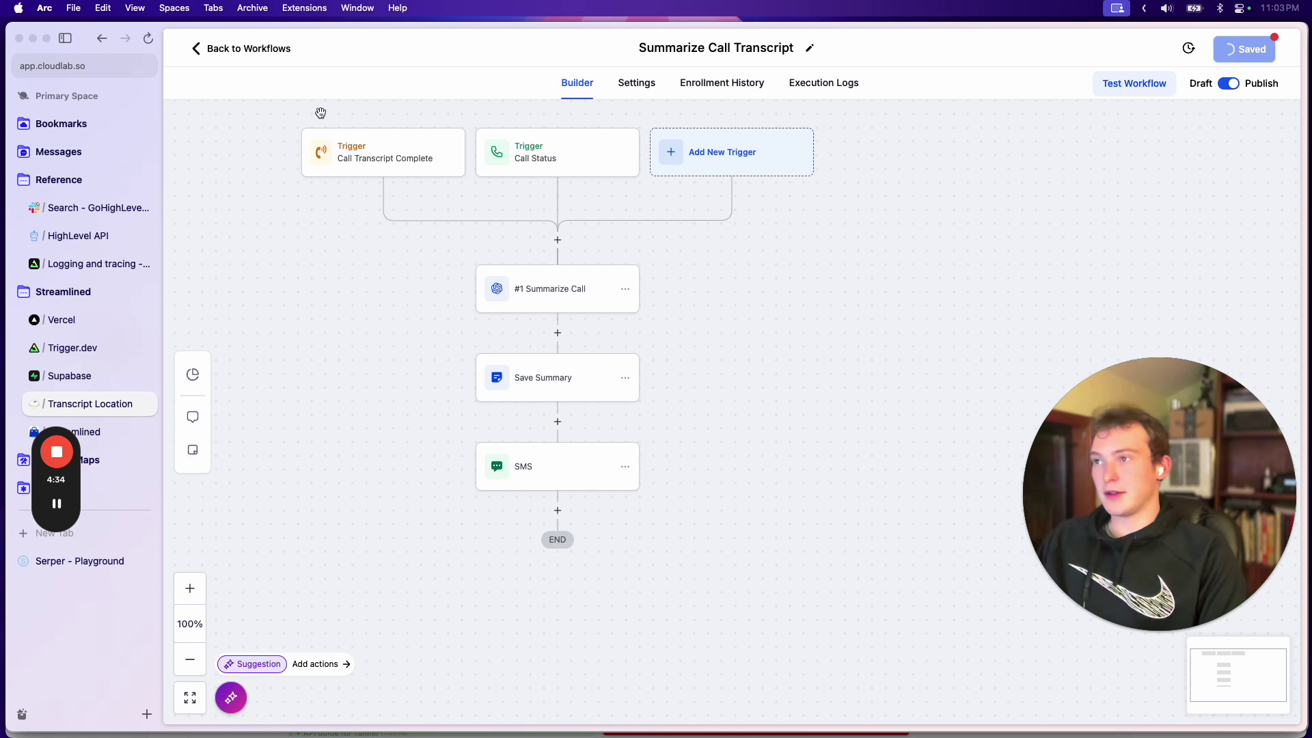
# Step: Delete the Call Status trigger and add it again, finding it with the search "call"
pyautogui.click(581, 151)
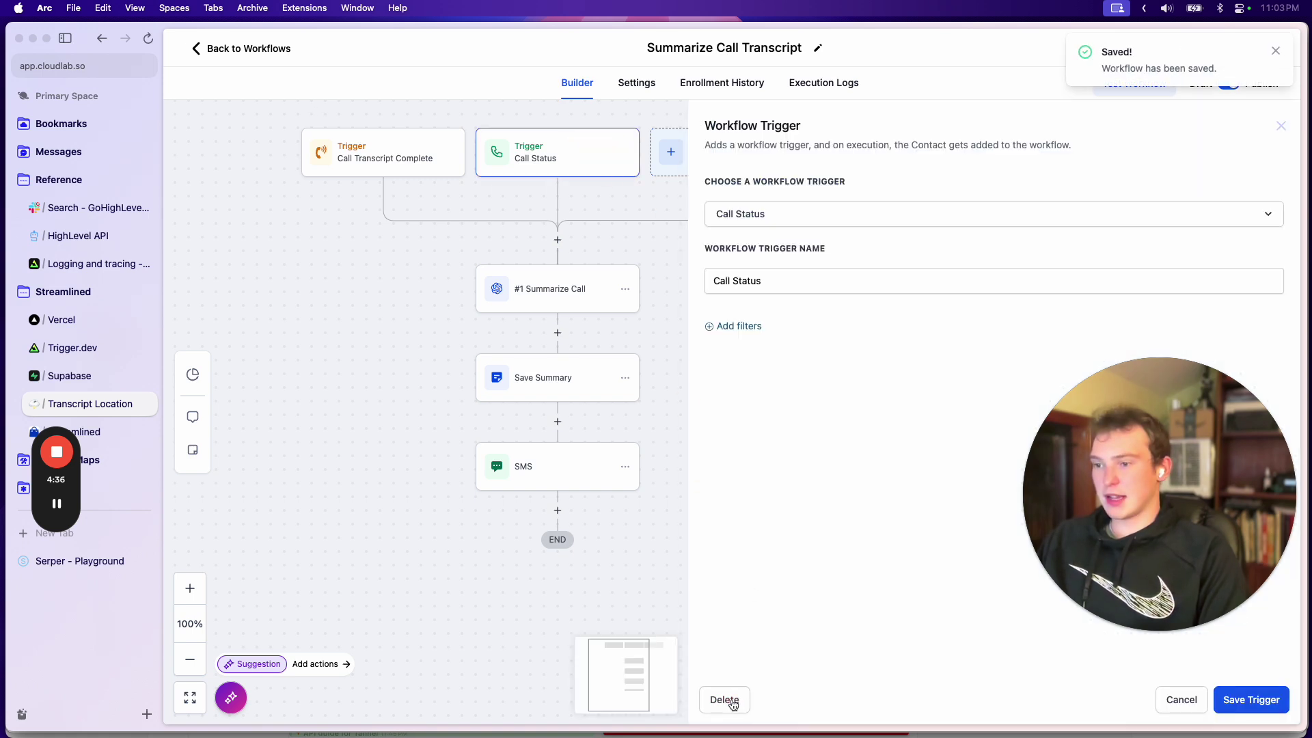
pyautogui.click(725, 700)
pyautogui.click(876, 419)
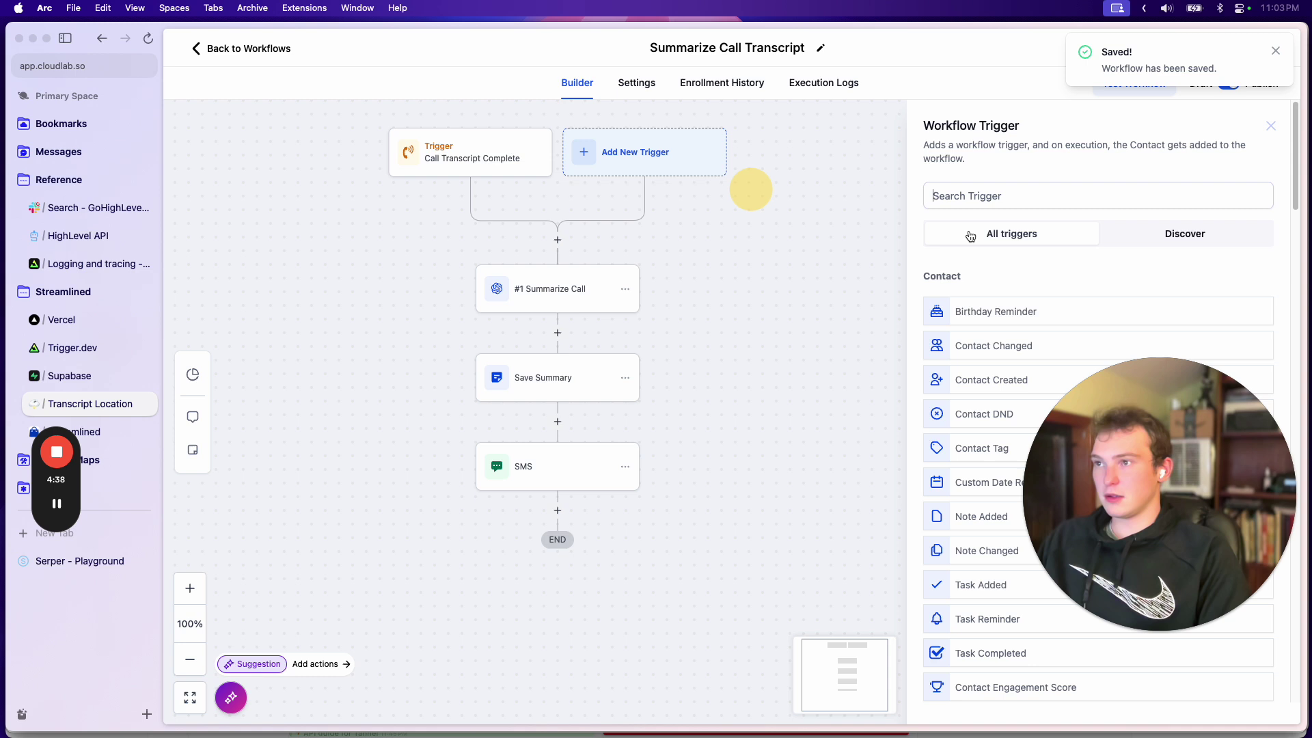
pyautogui.click(1069, 190)
pyautogui.write('call')
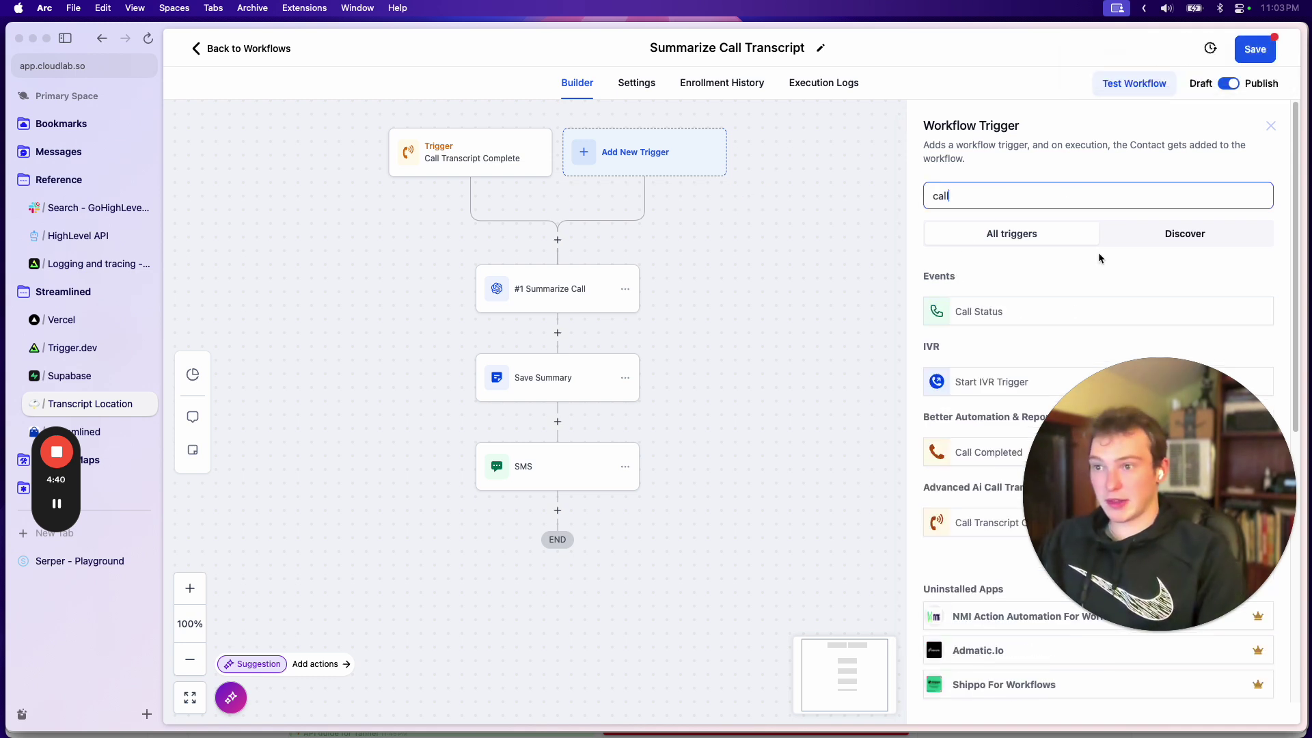
pyautogui.click(979, 311)
pyautogui.click(1246, 700)
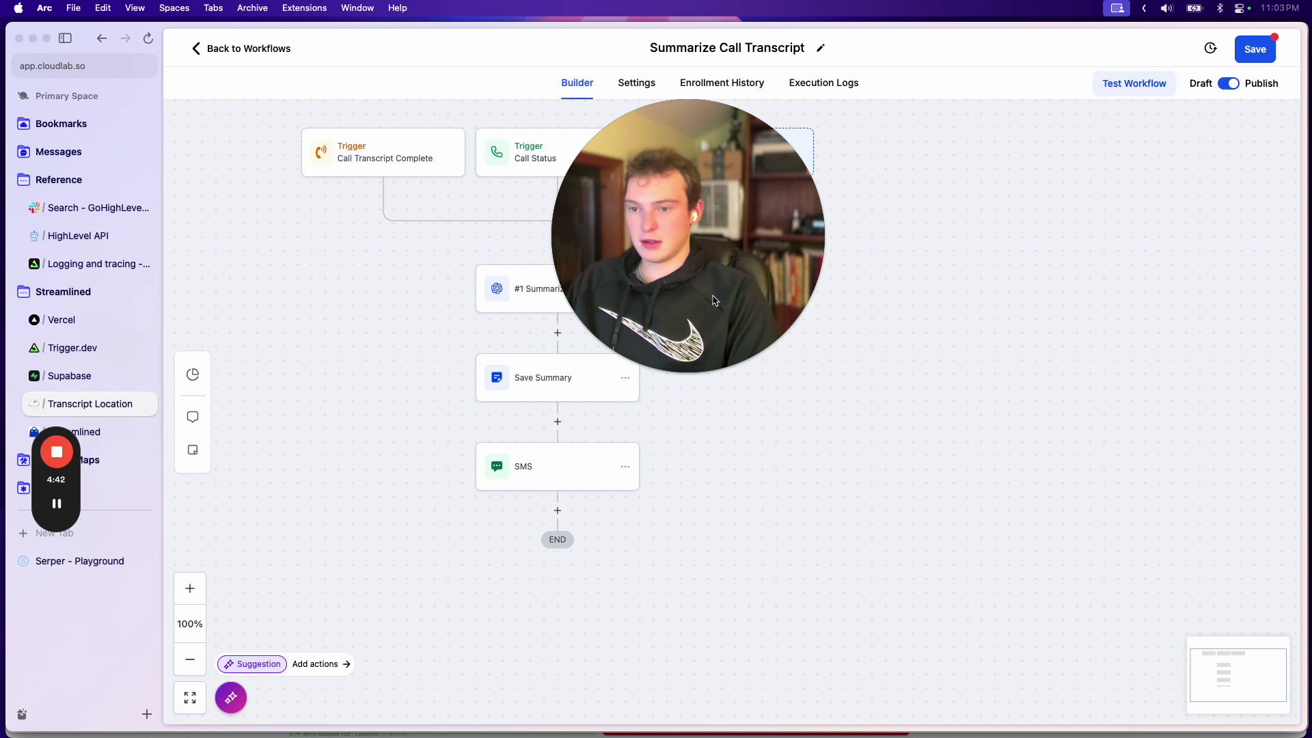
# Step: Search the available workflow triggers for a reply trigger using "contact rep" and "repl"
pyautogui.click(768, 156)
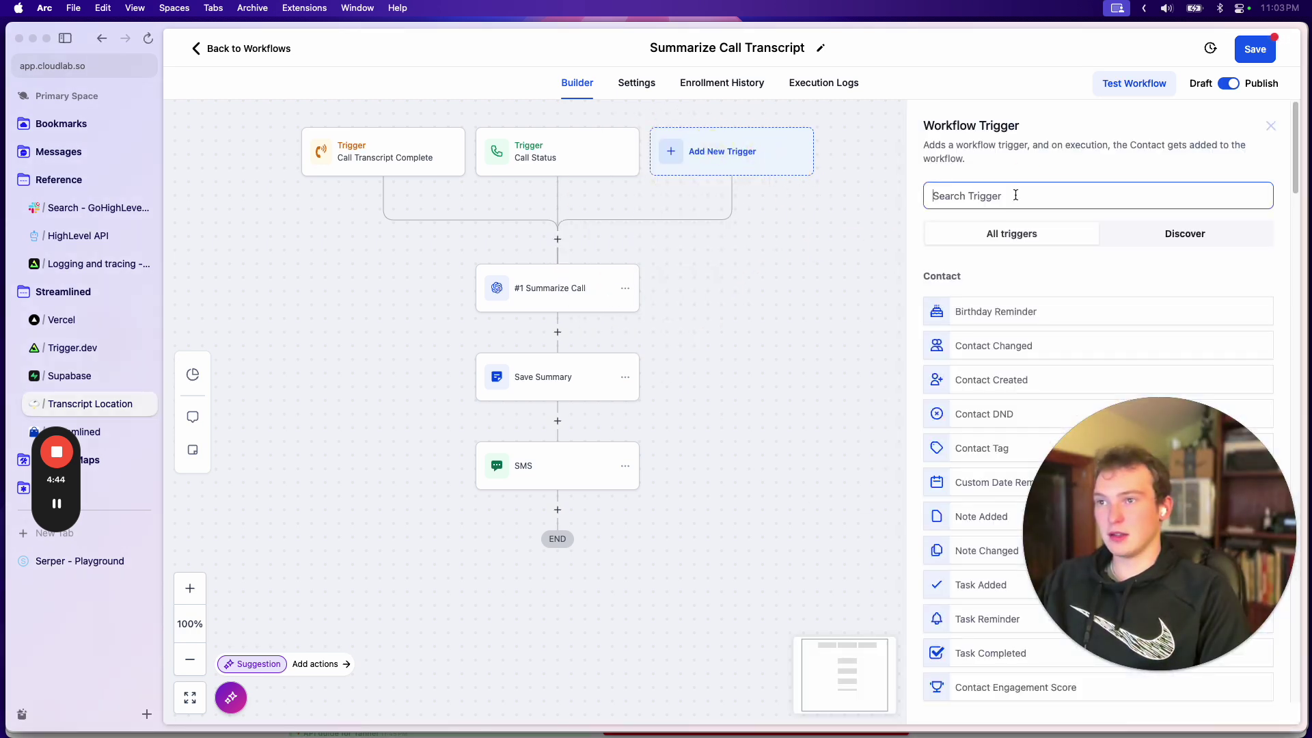
pyautogui.write('contact')
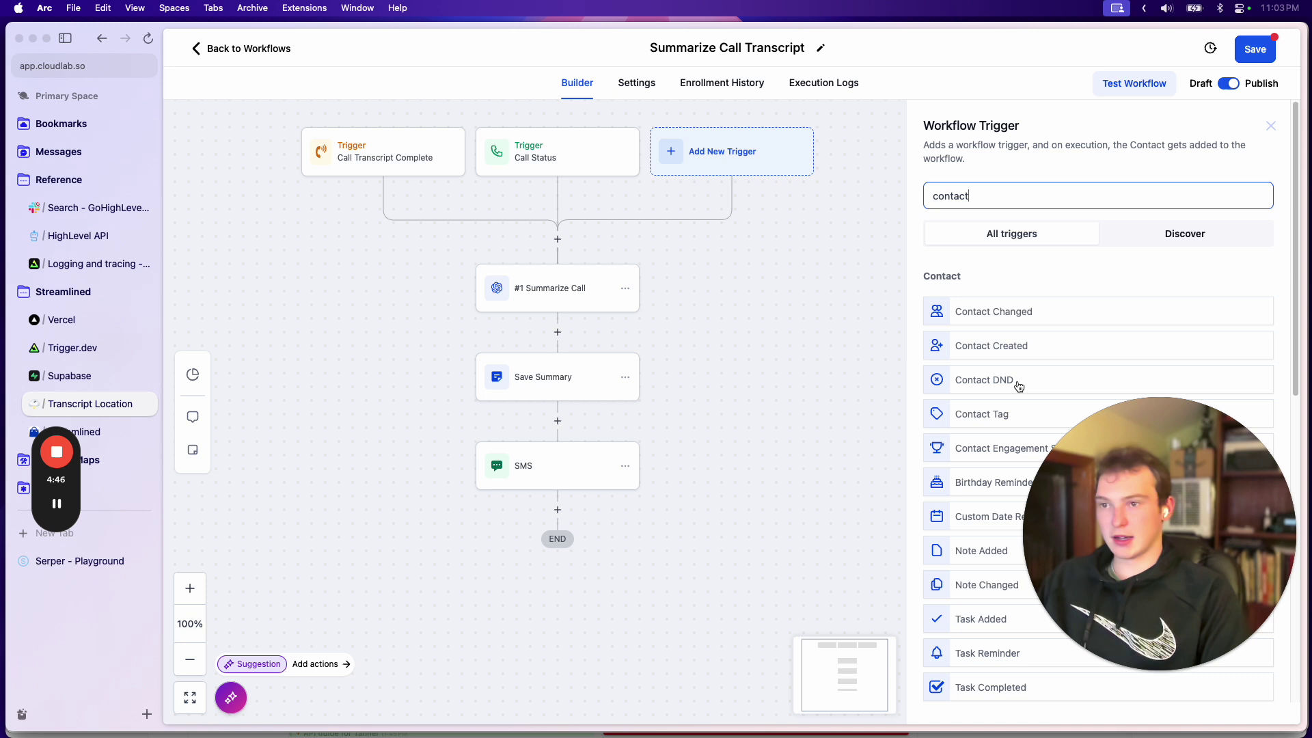
pyautogui.write(' rep')
pyautogui.press('super+a')
pyautogui.press('BackSpace')
pyautogui.write('repl')
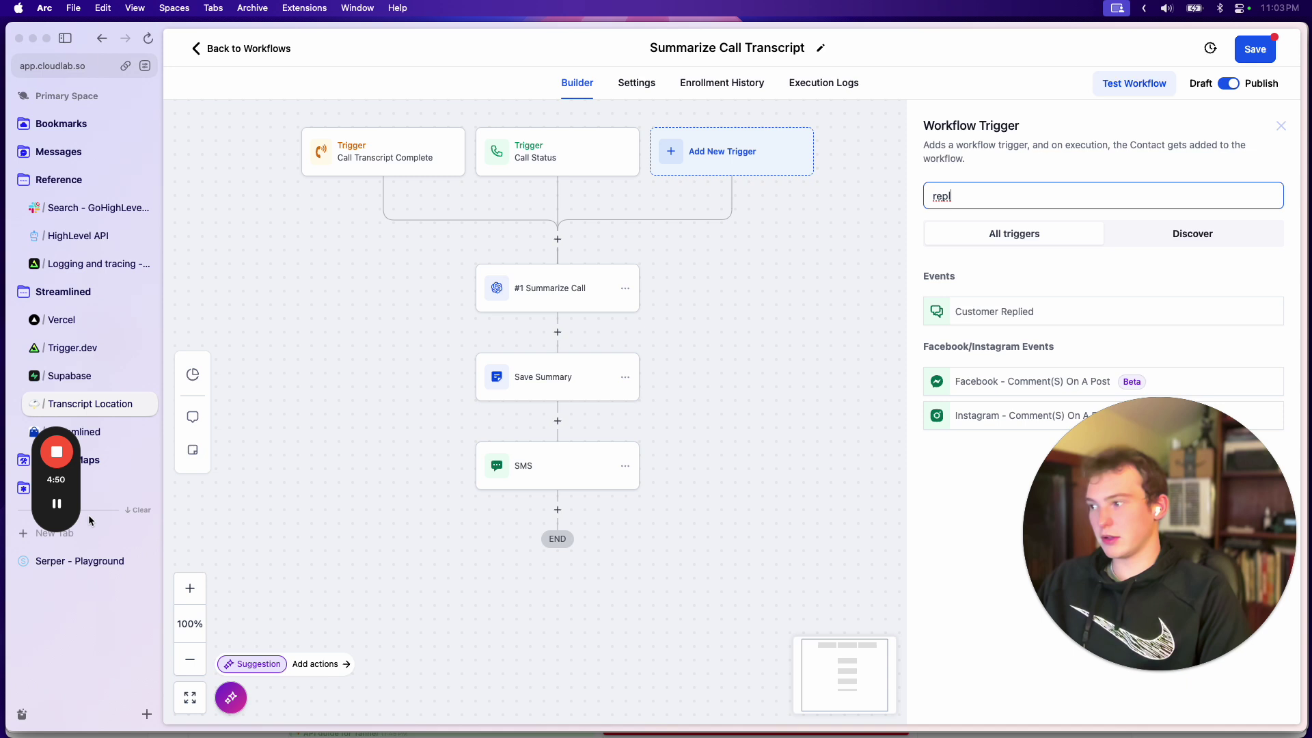
pyautogui.press('Escape')
# Step: Save the Summarize Call Transcript workflow and return to the workflows list
pyautogui.click(1256, 52)
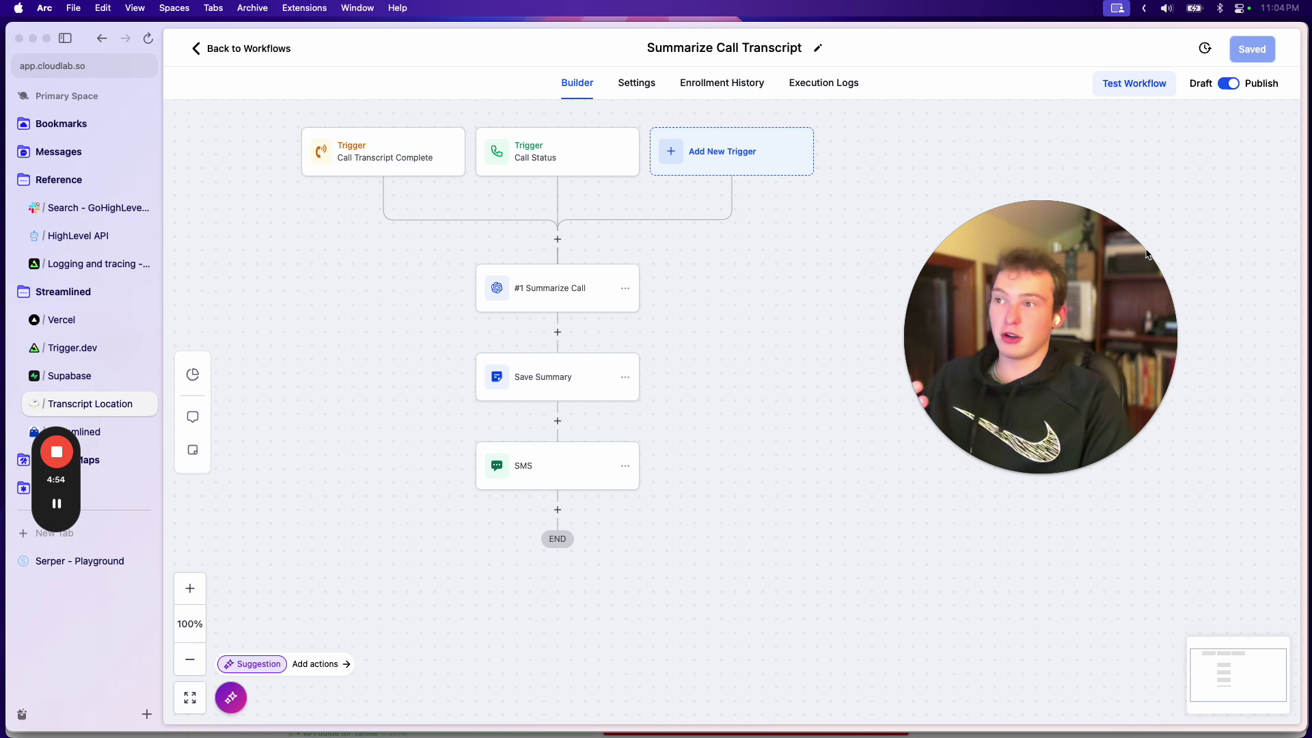
pyautogui.moveTo(700, 249); pyautogui.dragTo(815, 383)
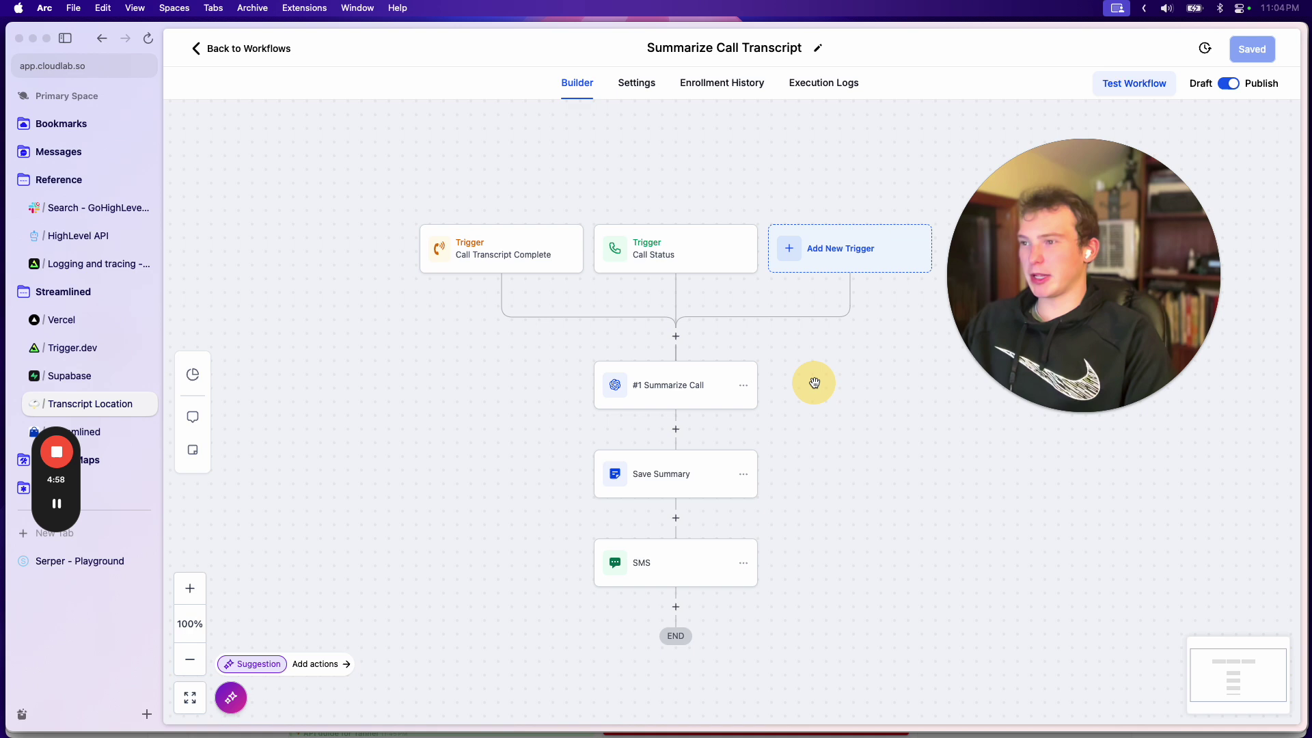
pyautogui.click(226, 48)
# Step: Open the test contact's record from Conversations, and place and end a test call to the contact
pyautogui.click(220, 231)
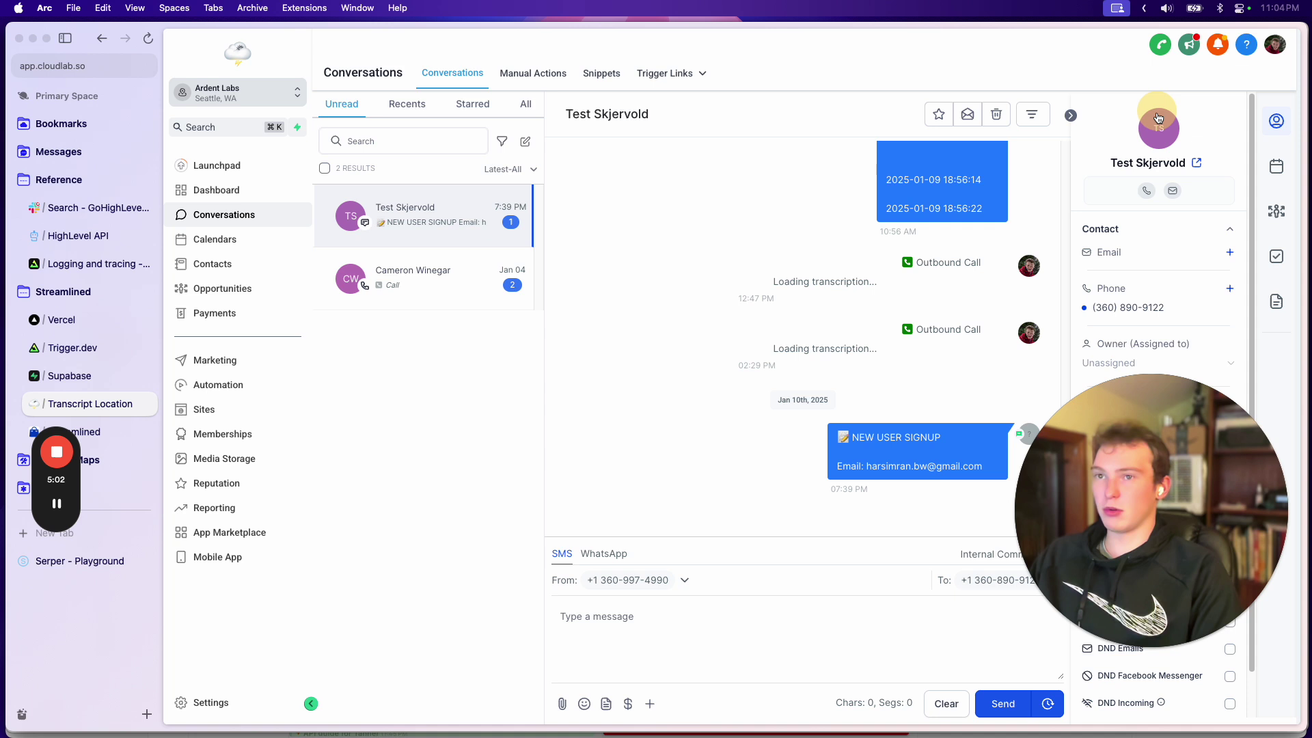
pyautogui.click(1158, 118)
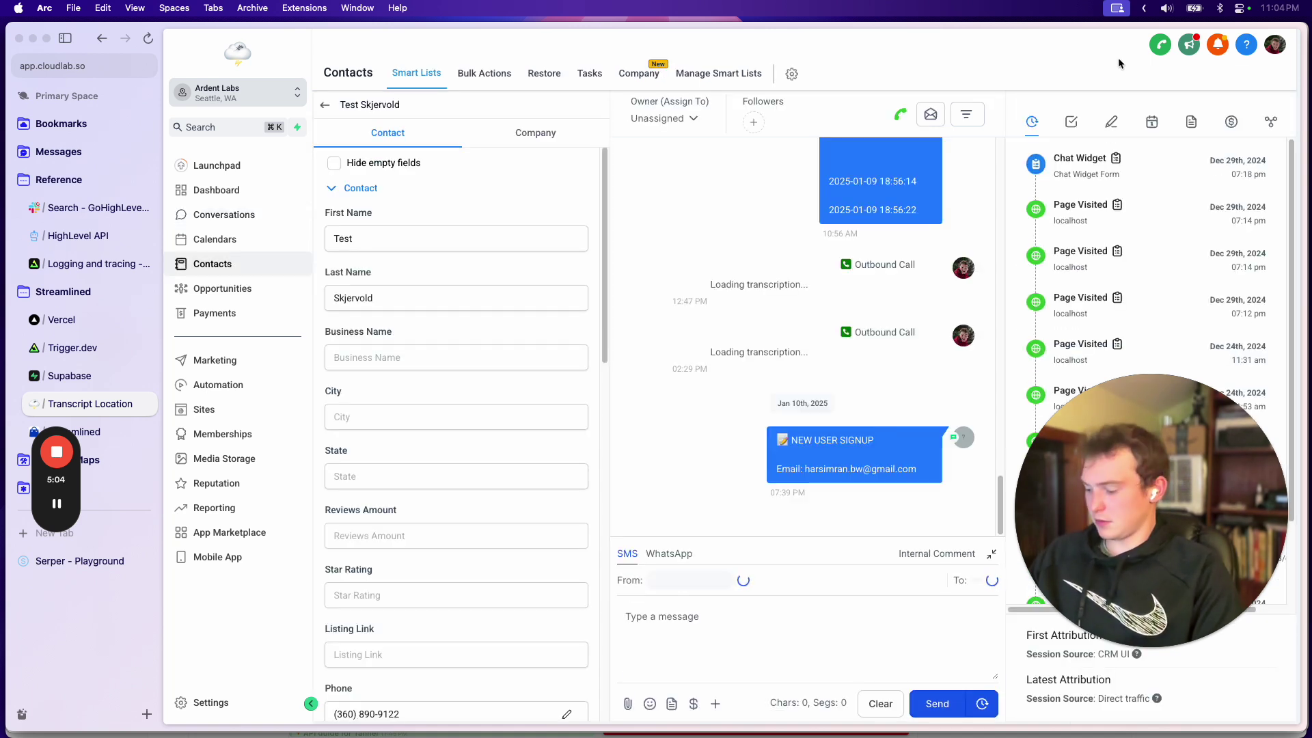
pyautogui.click(902, 114)
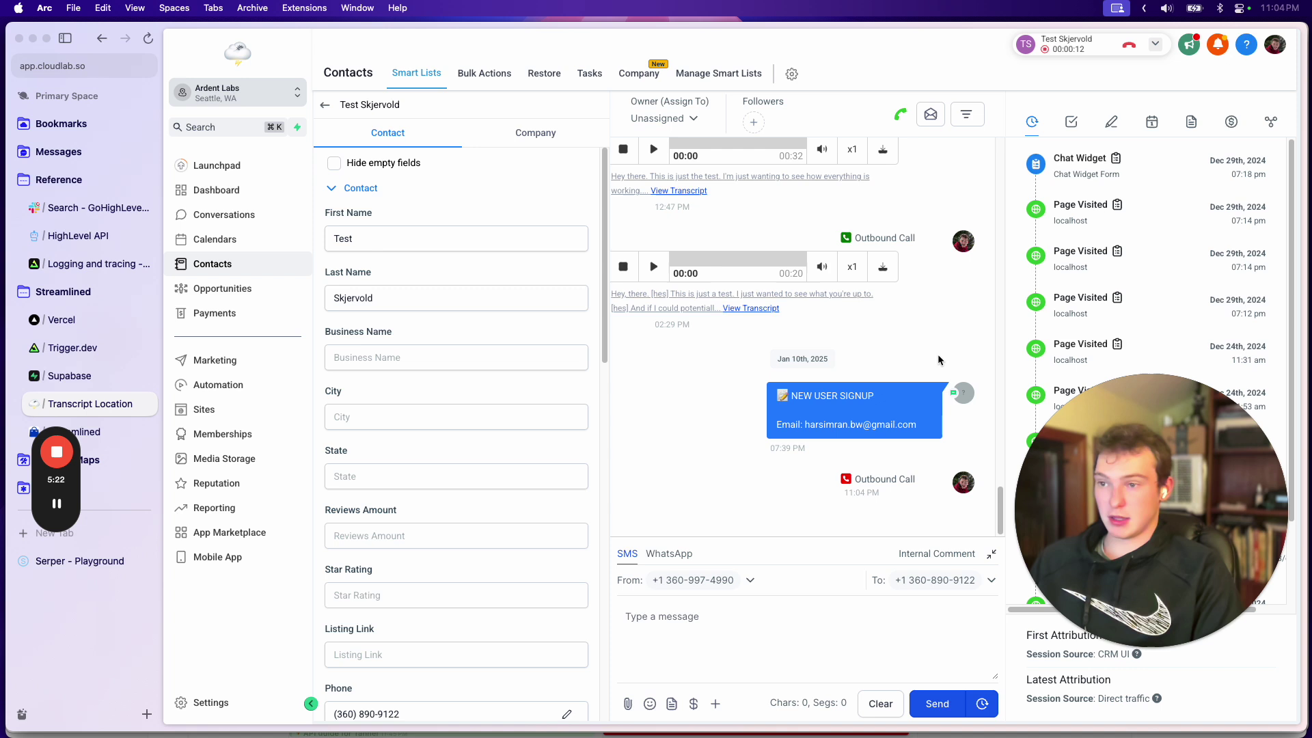
pyautogui.click(1129, 46)
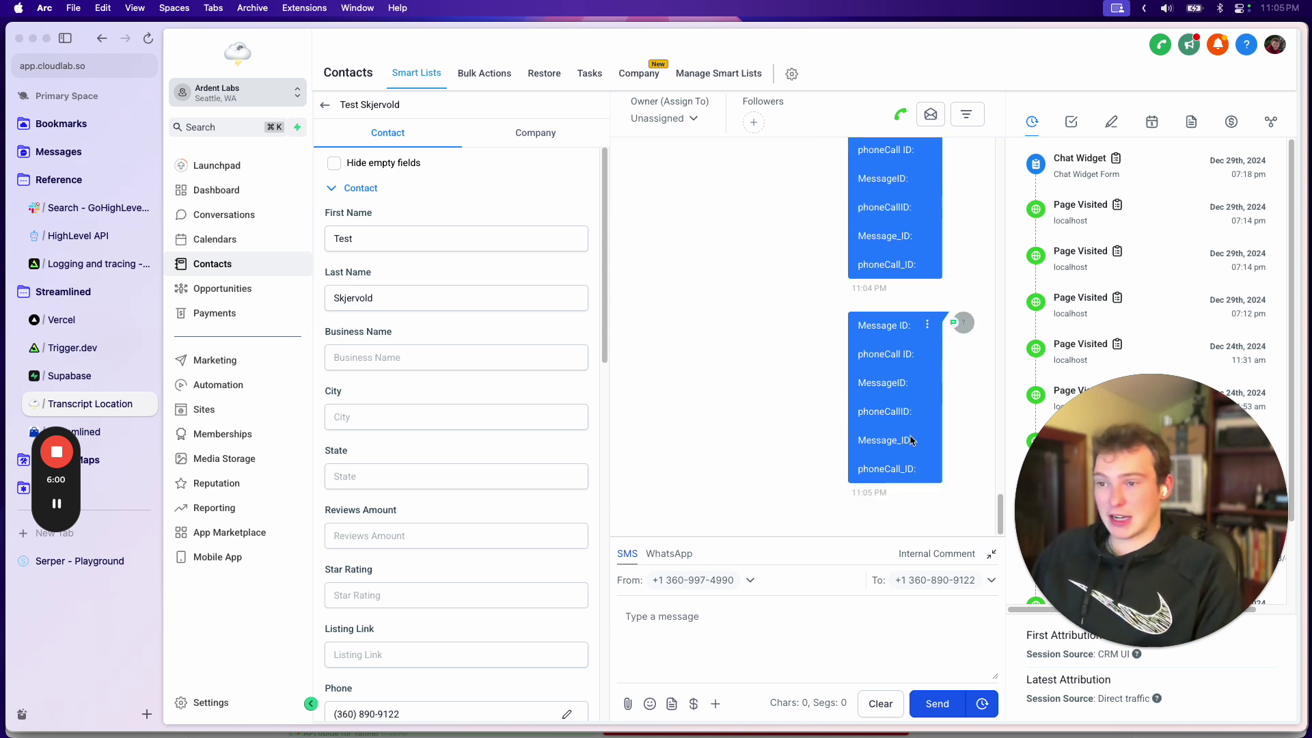
# Step: Examine the SMS messages in the test contact's conversation for values after each message and call ID label
pyautogui.scroll(1, 840, 349)
pyautogui.scroll(-1, 889, 424)
pyautogui.click(883, 386)
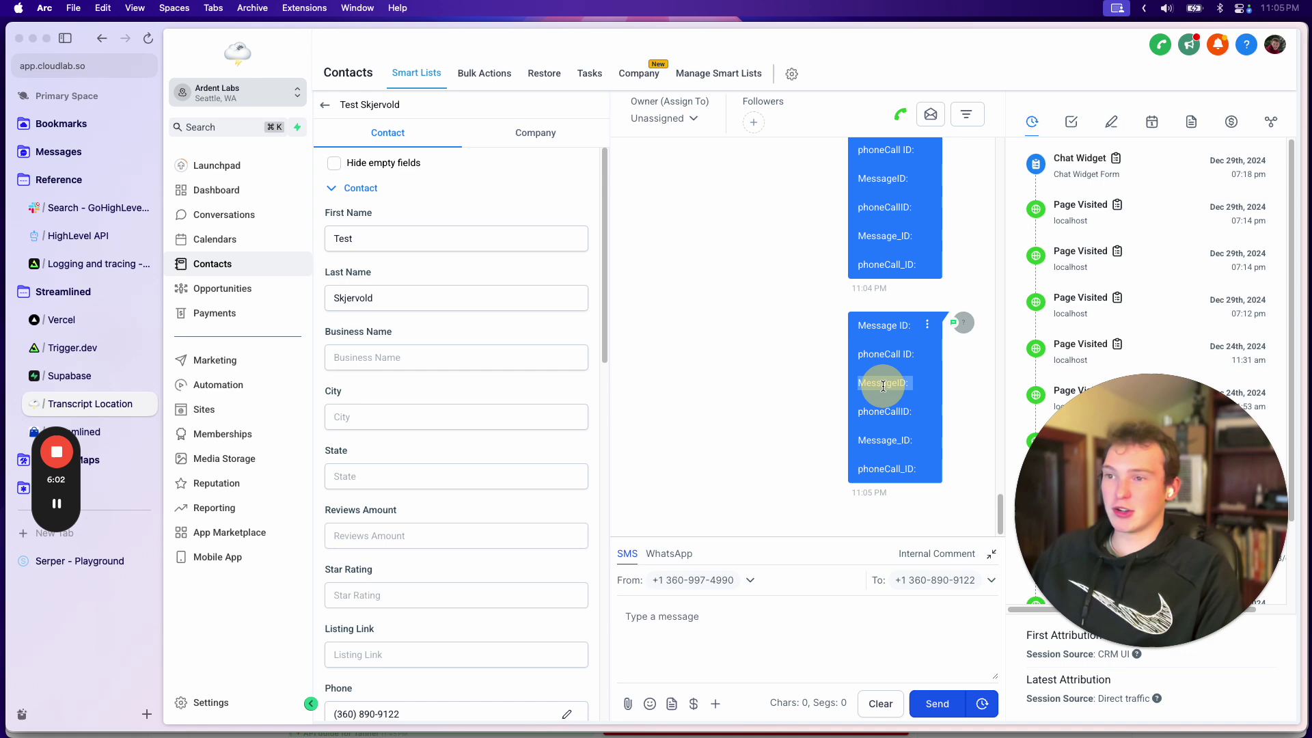
# Step: Open the test contact's notes and examine the newest full call summary together with its speaker talk time percentages
pyautogui.click(863, 367)
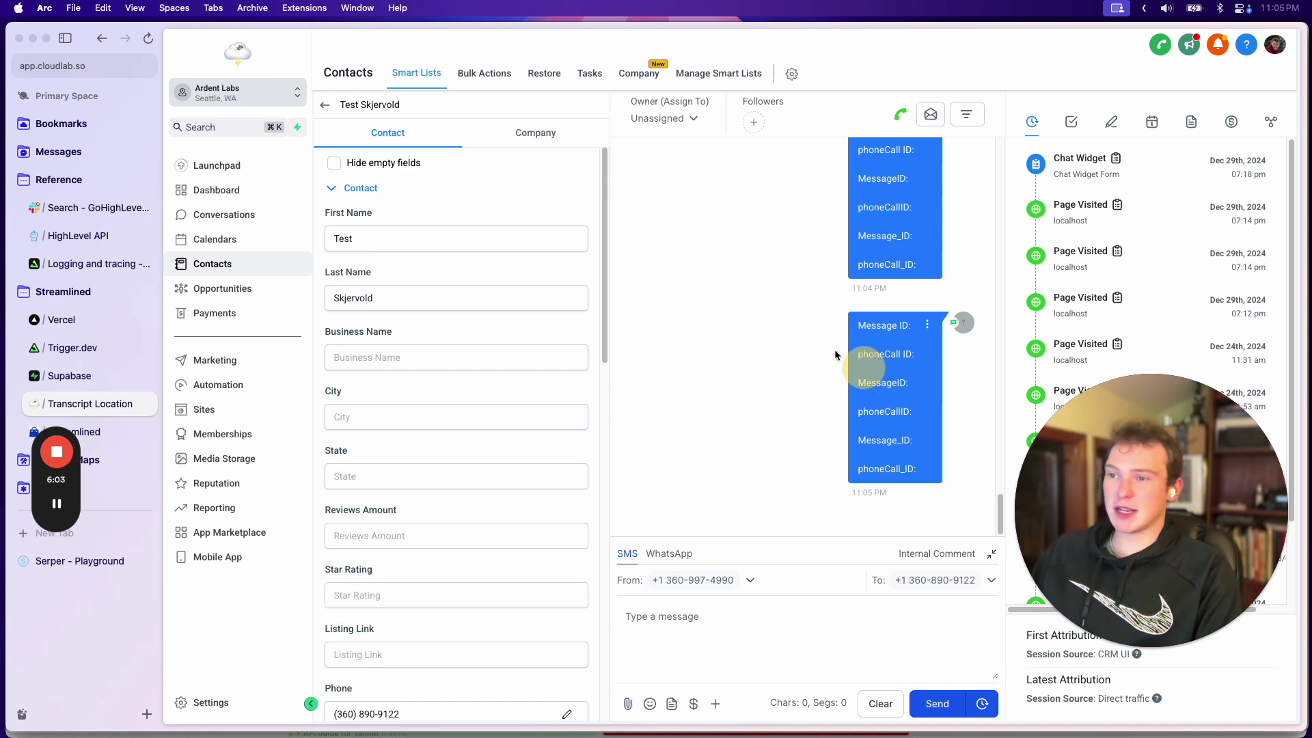
pyautogui.click(1114, 123)
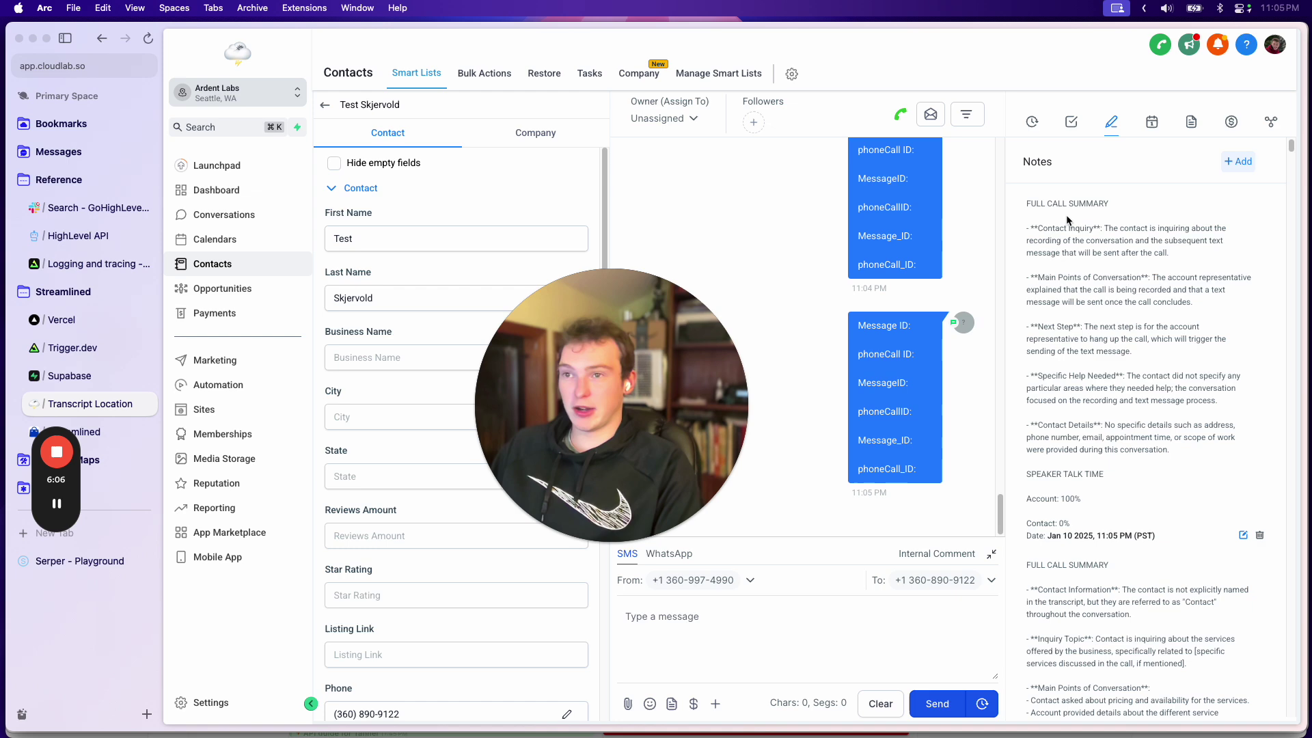
pyautogui.moveTo(1051, 208); pyautogui.dragTo(1019, 203)
pyautogui.click(1160, 384)
pyautogui.click(1072, 279)
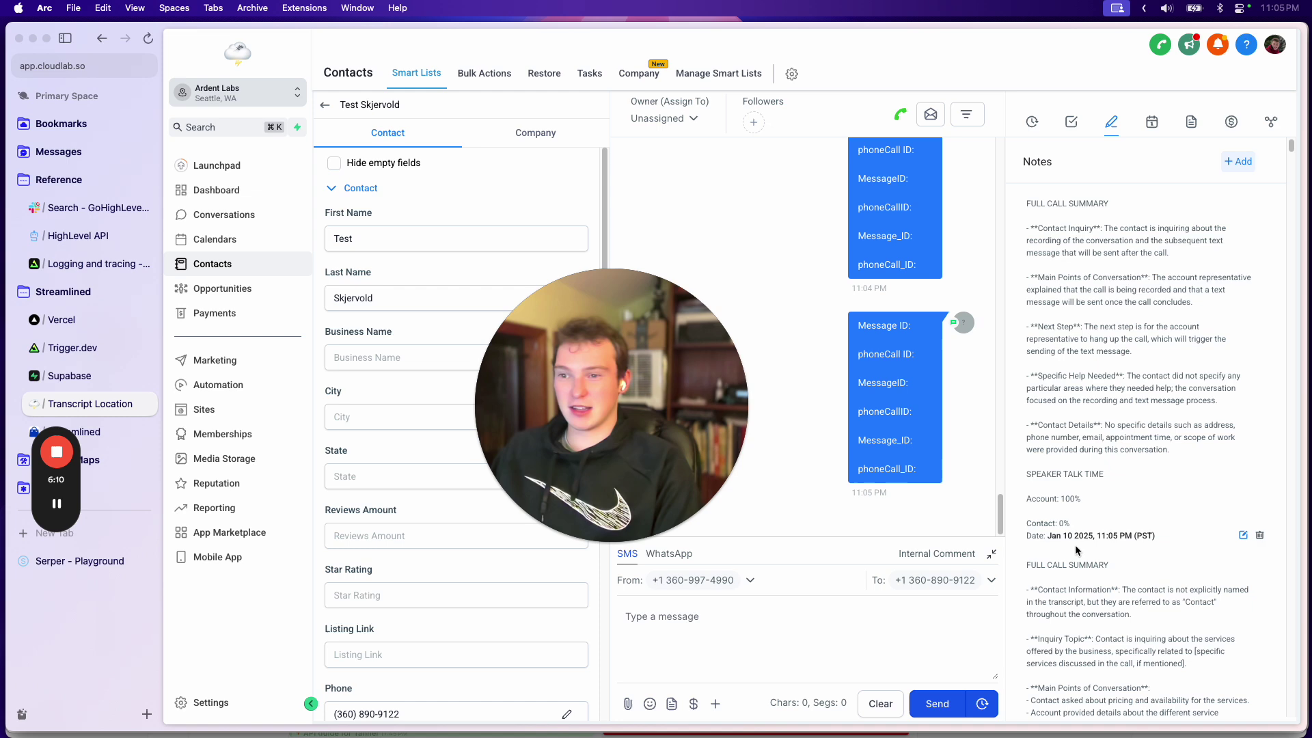
pyautogui.scroll(-2, 1158, 366)
pyautogui.scroll(2, 1158, 366)
pyautogui.moveTo(1084, 482); pyautogui.dragTo(1010, 463)
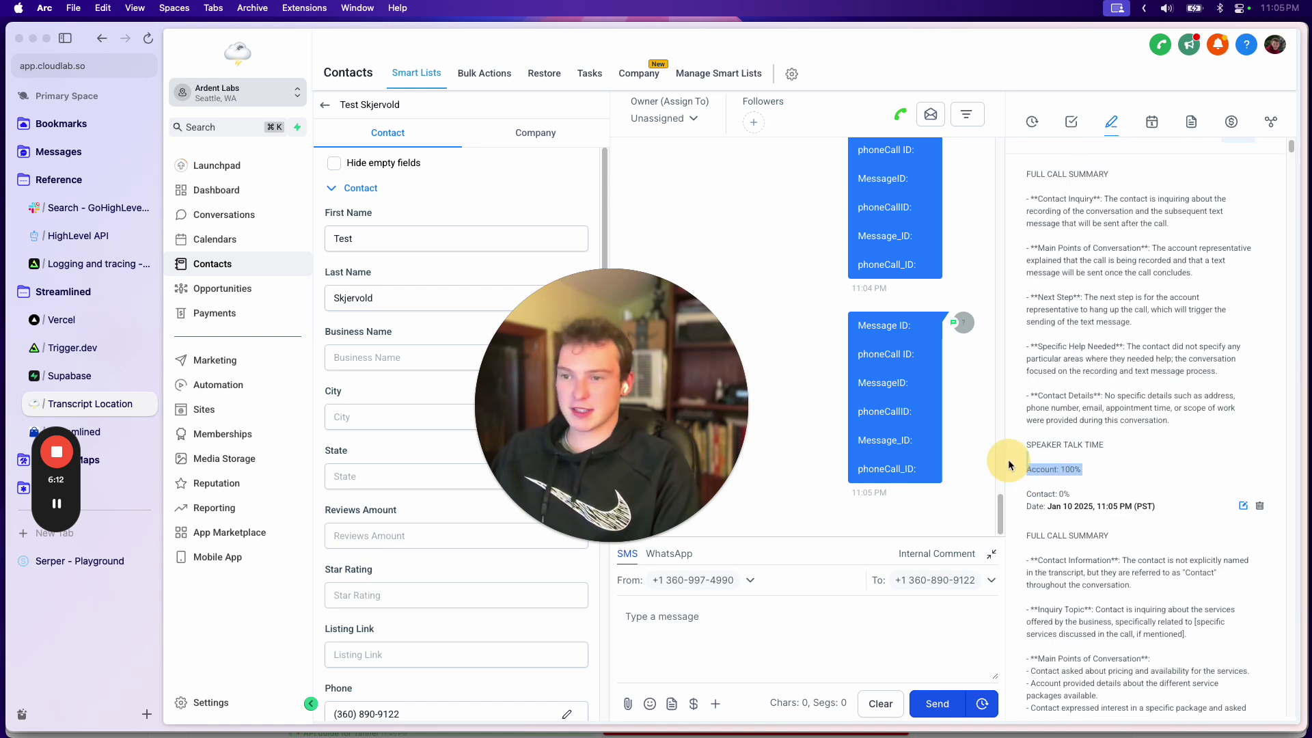
pyautogui.click(1073, 502)
pyautogui.moveTo(1082, 496); pyautogui.dragTo(1007, 459)
pyautogui.click(1087, 492)
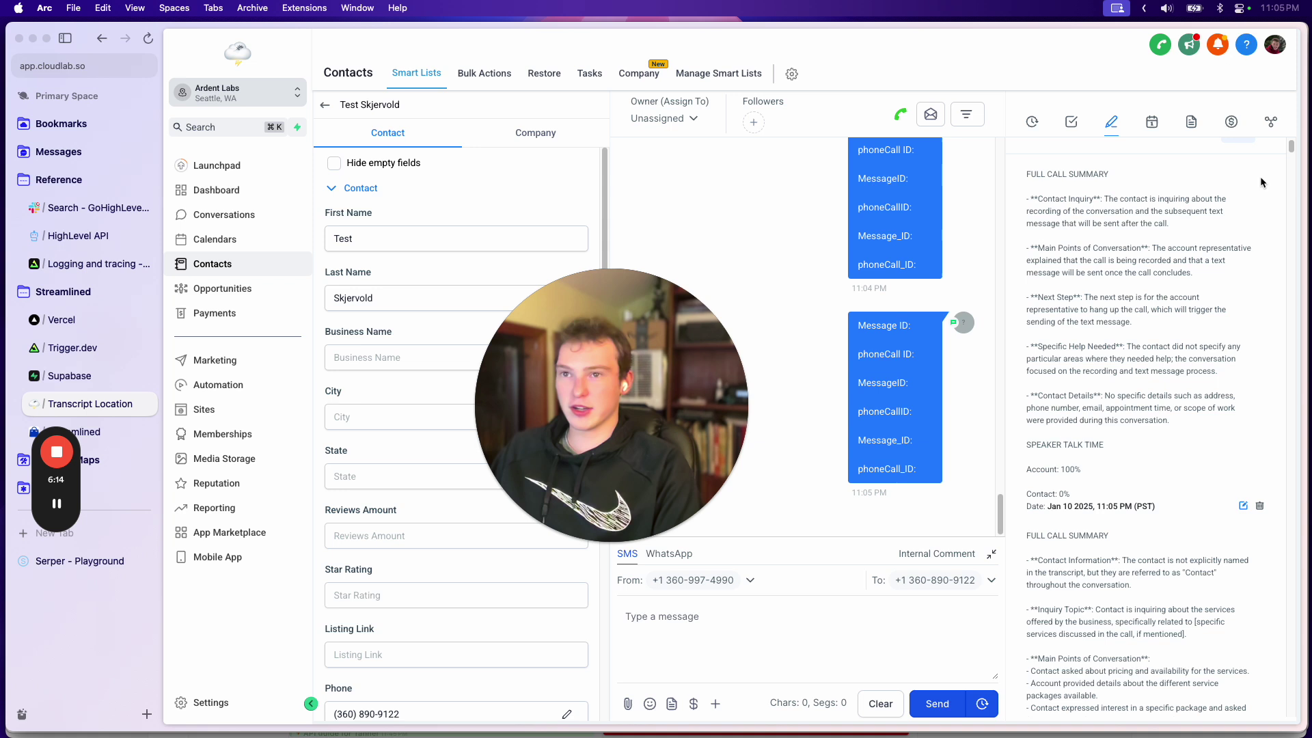
pyautogui.scroll(1, 1258, 183)
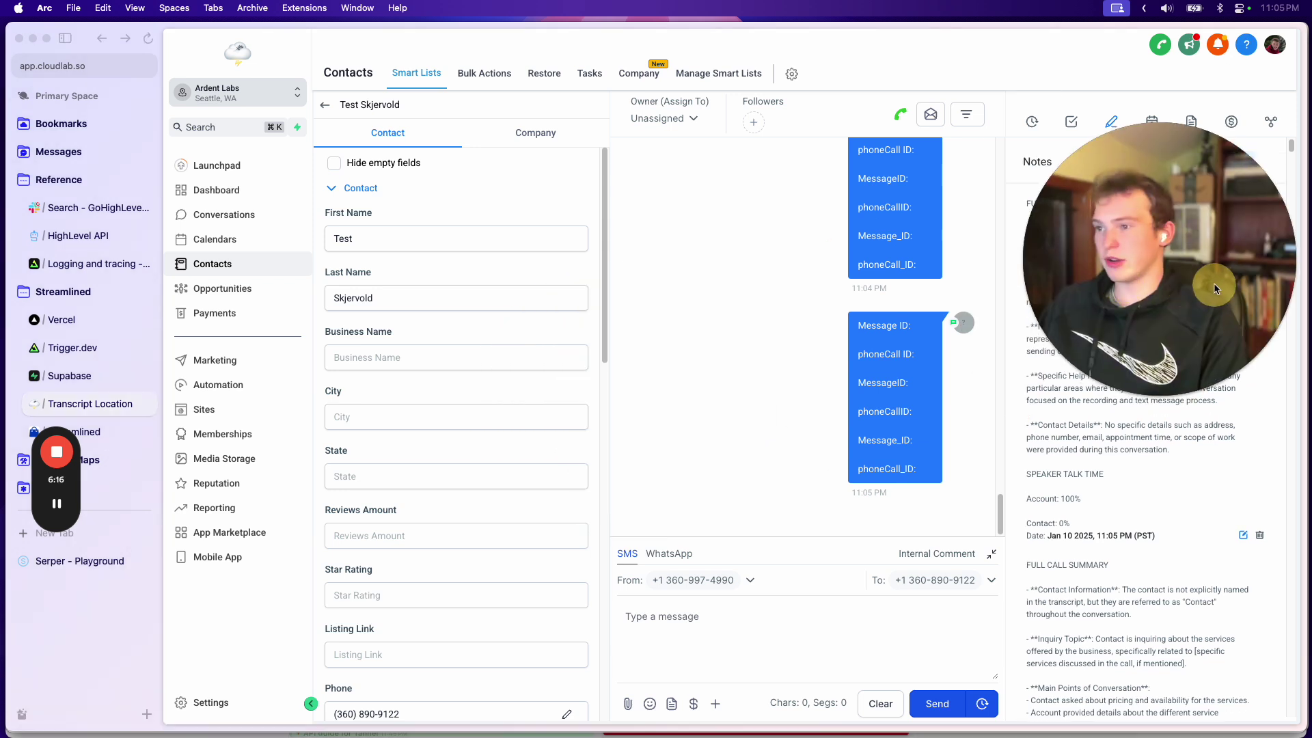
# Step: In the Summarize Call Transcript workflow, delete the SMS action and add a FORMATTED TRANSCRIPT section with {{ca_transcript_complete.transcript}} to the Save Summary note
pyautogui.click(716, 271)
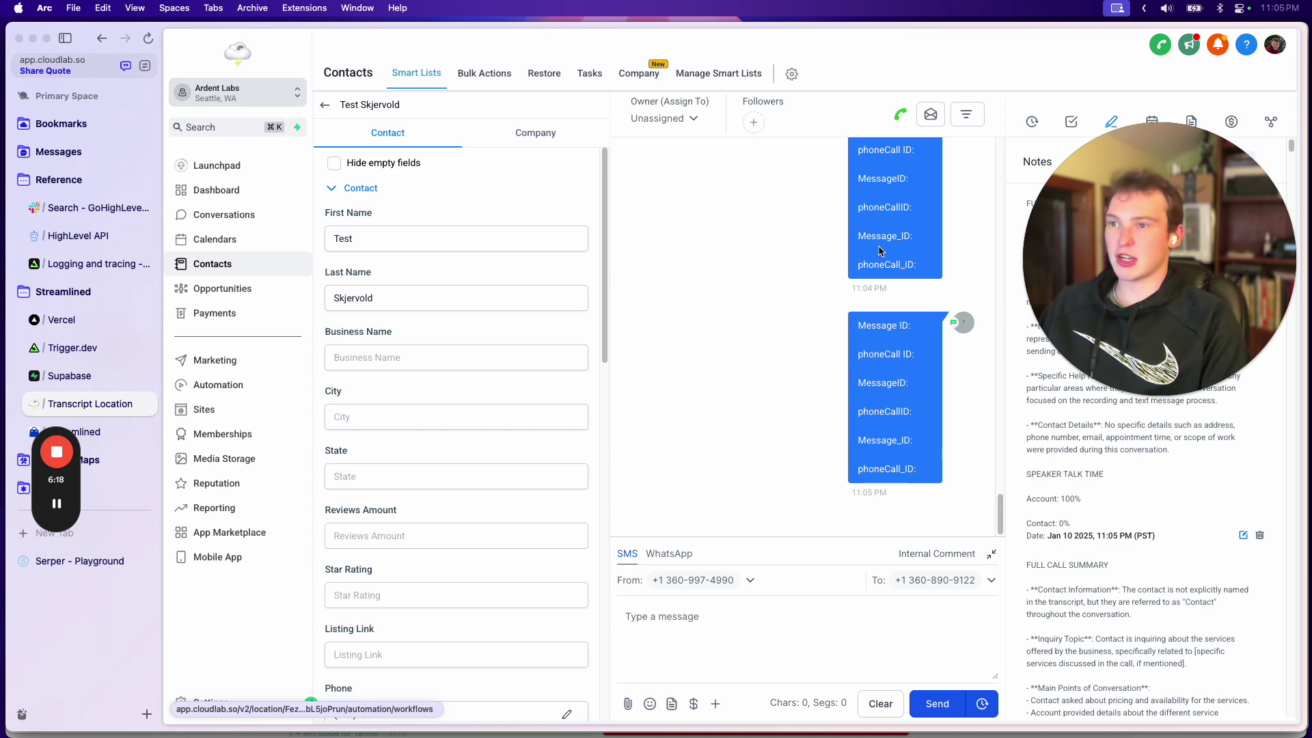
pyautogui.click(233, 384)
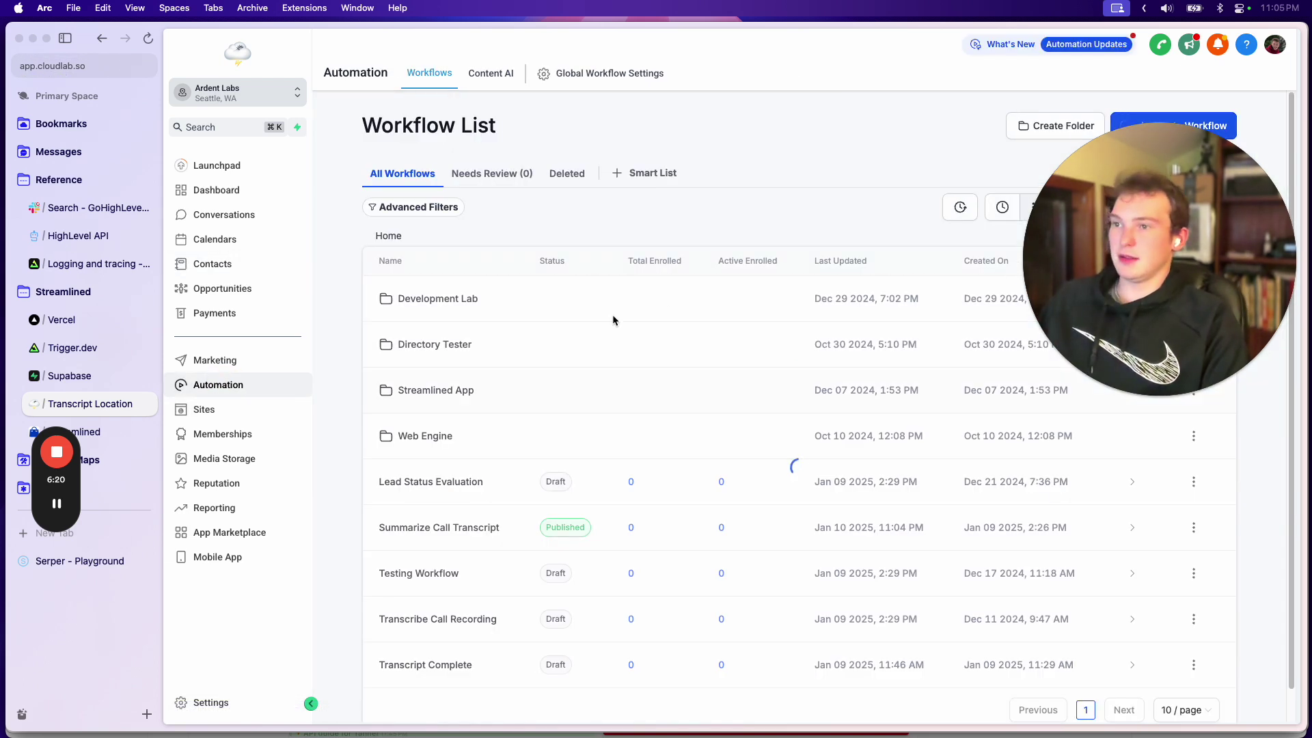
pyautogui.click(424, 527)
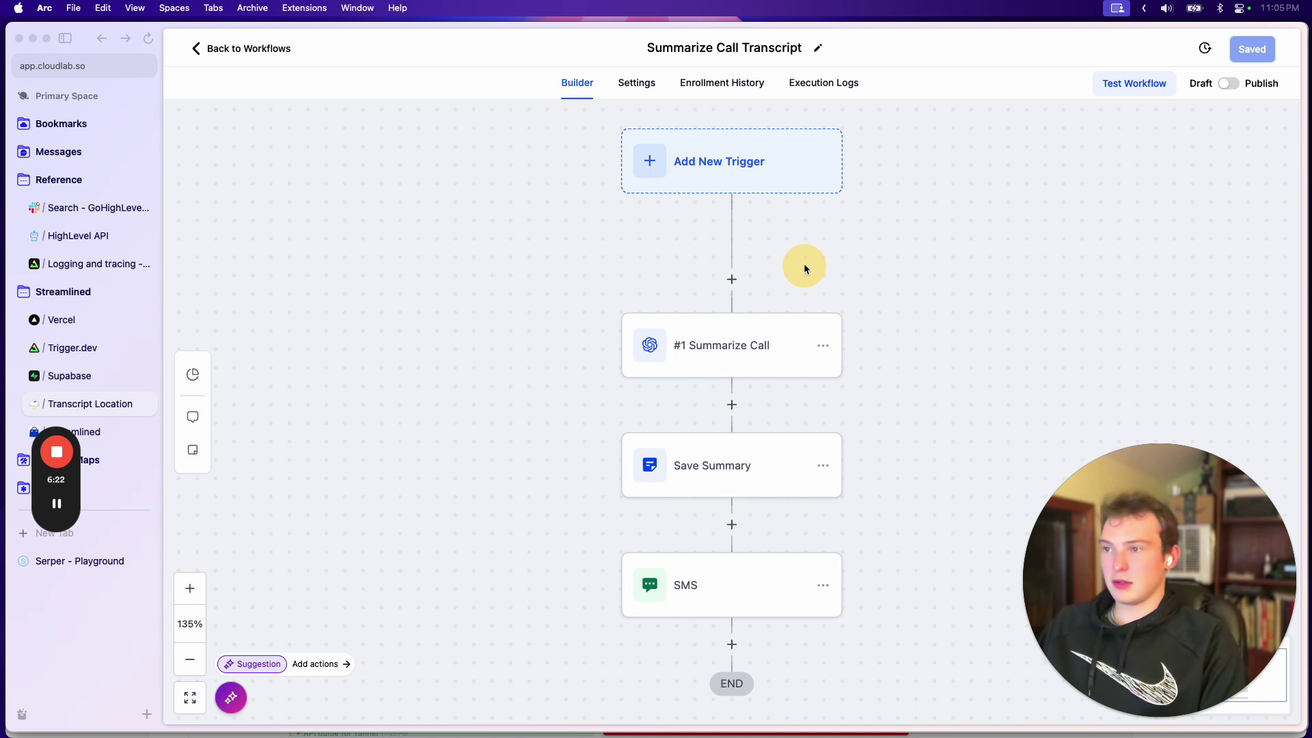
pyautogui.click(745, 402)
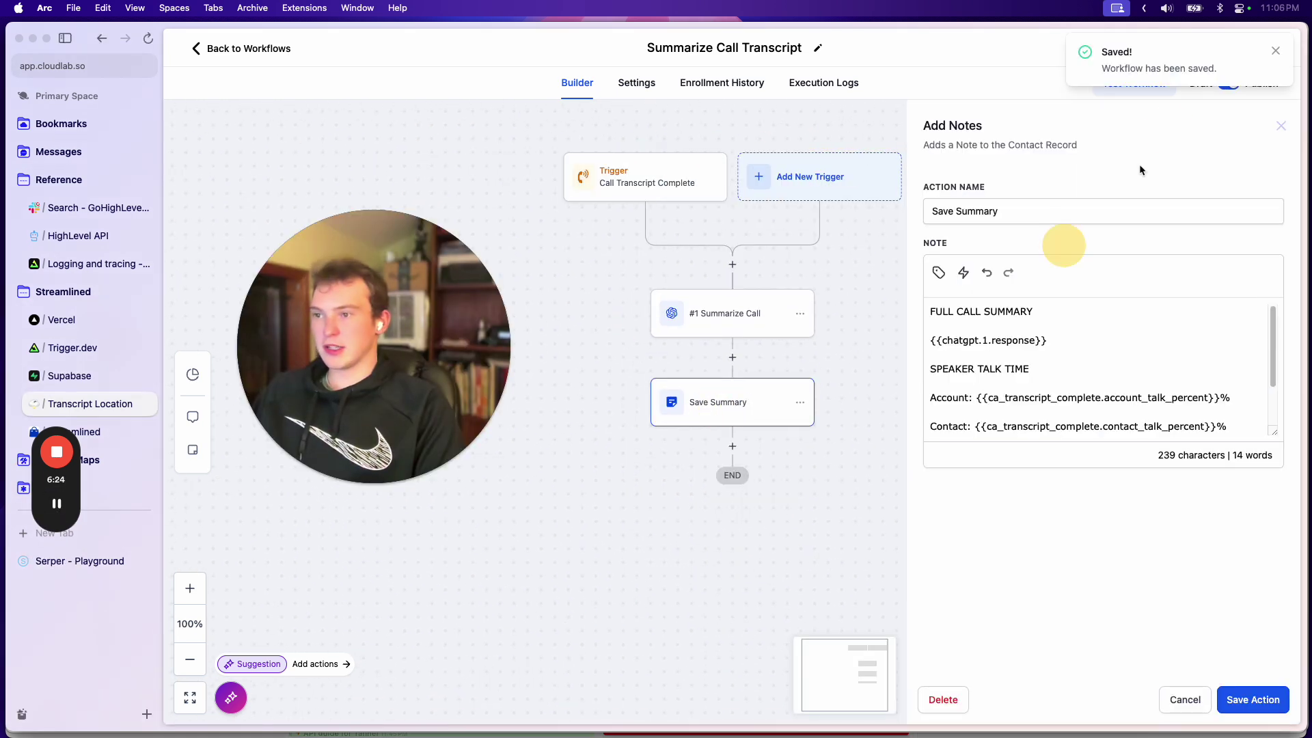
pyautogui.click(1275, 50)
pyautogui.scroll(-2, 1052, 410)
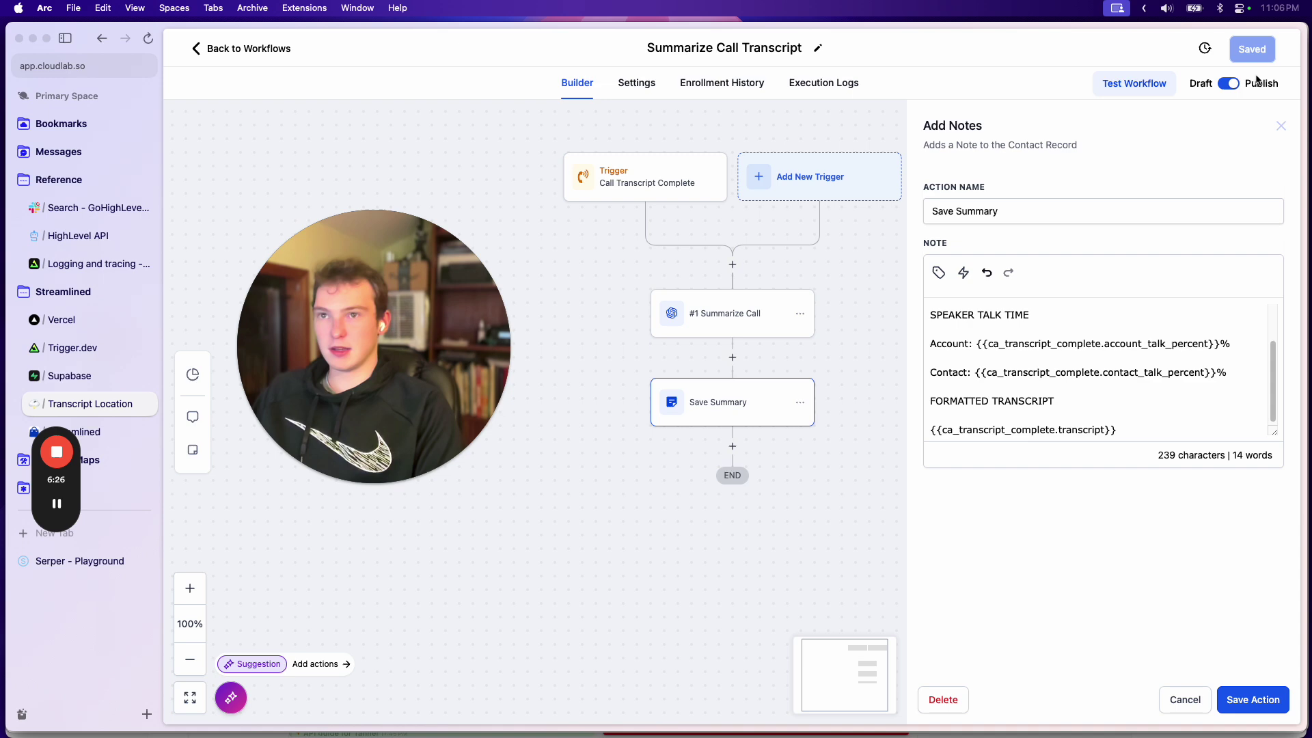
pyautogui.click(1279, 127)
pyautogui.click(240, 47)
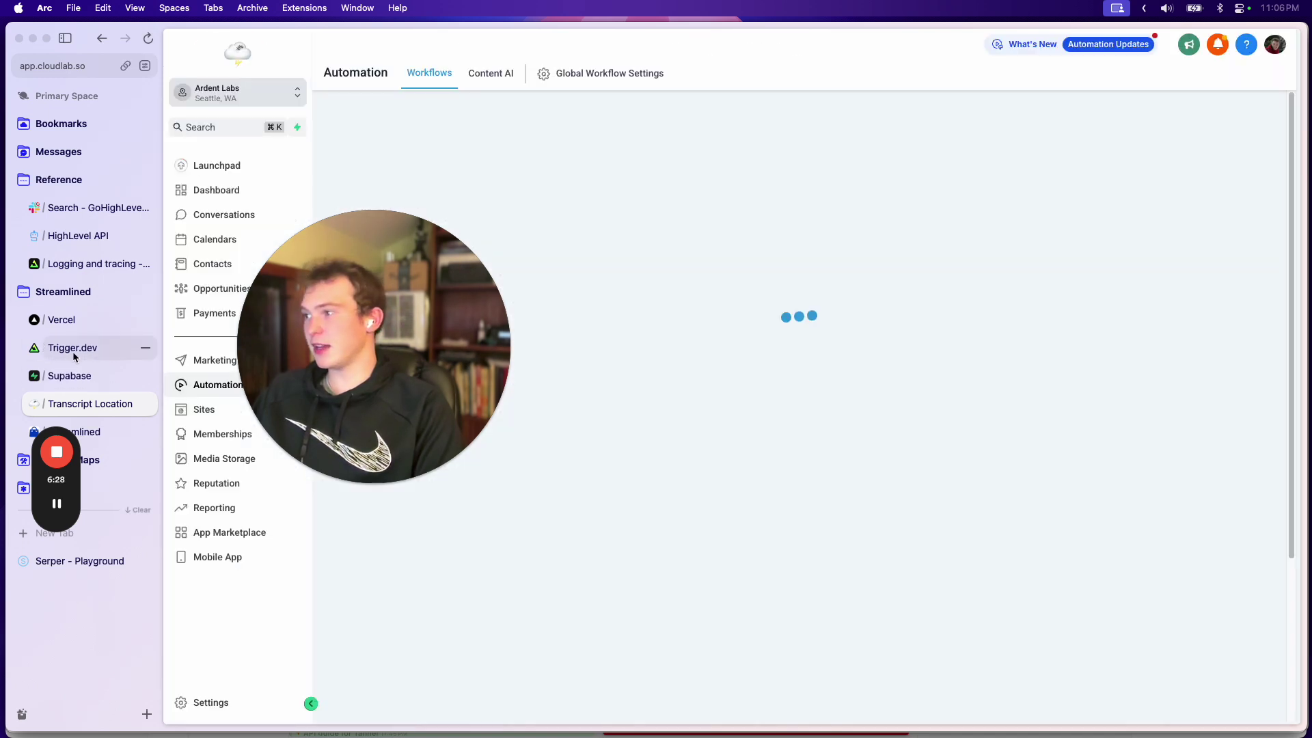
# Step: Check the handle-call-transcript run in Trigger.dev and look for a new transcript note on the test contact's record
pyautogui.click(74, 348)
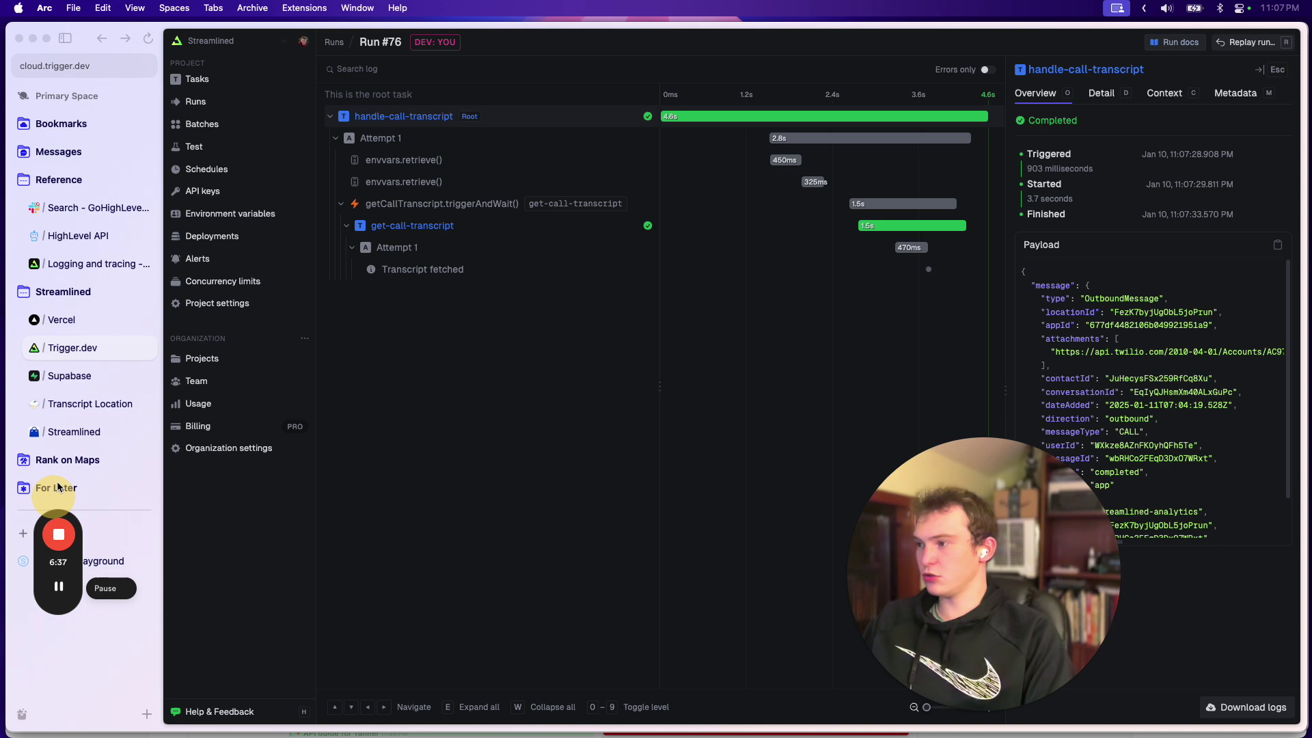
pyautogui.click(87, 404)
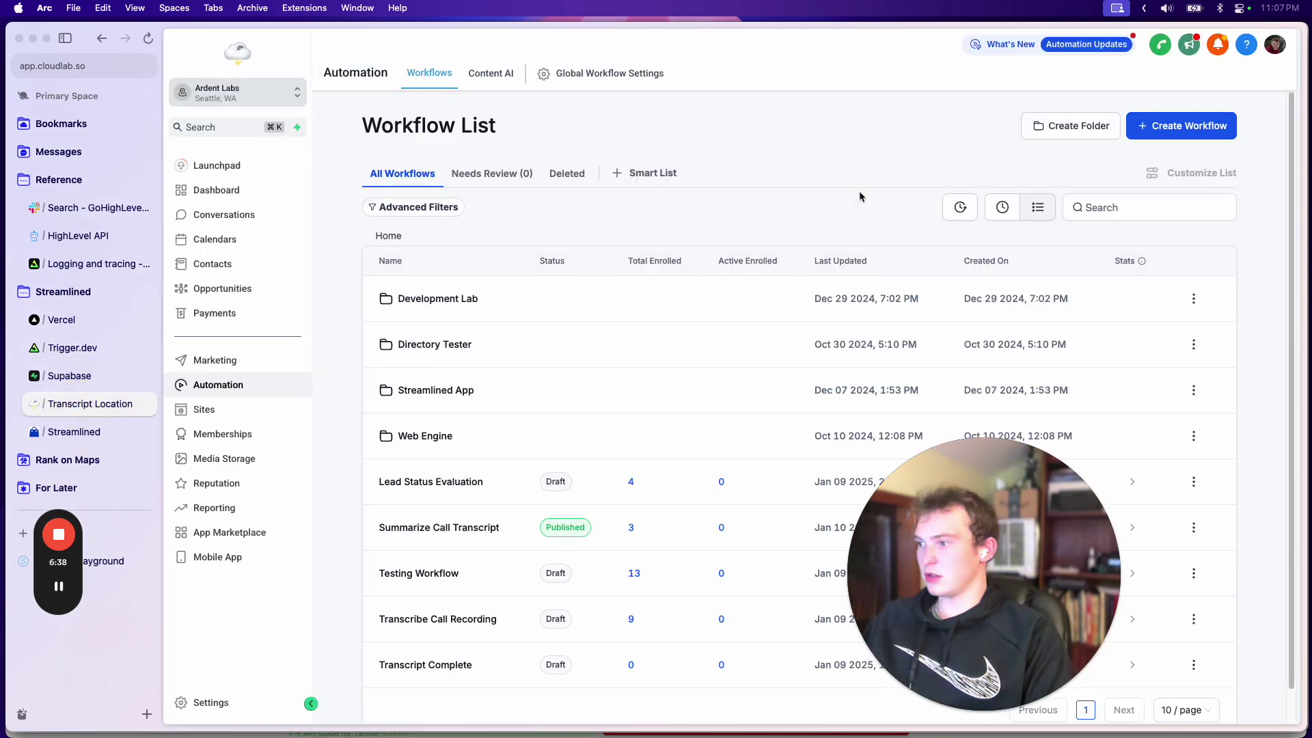
pyautogui.click(229, 218)
pyautogui.click(1166, 123)
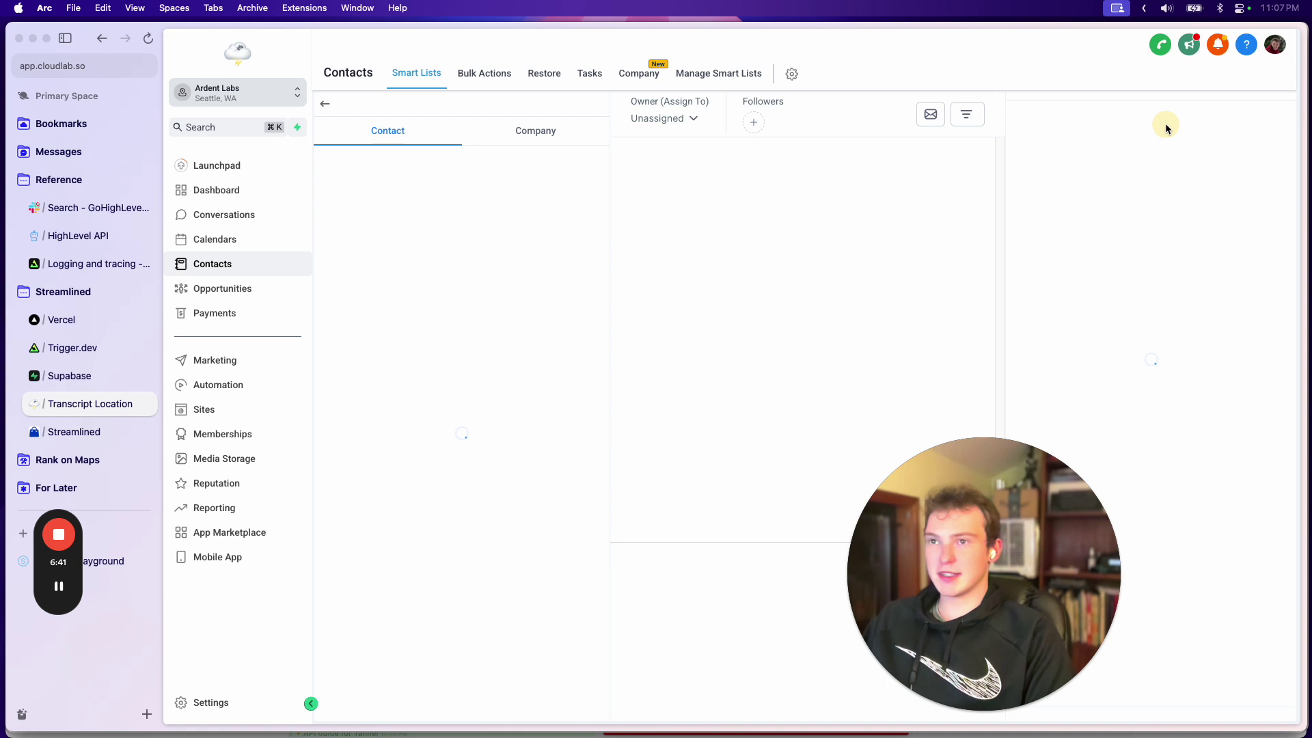
pyautogui.click(1112, 122)
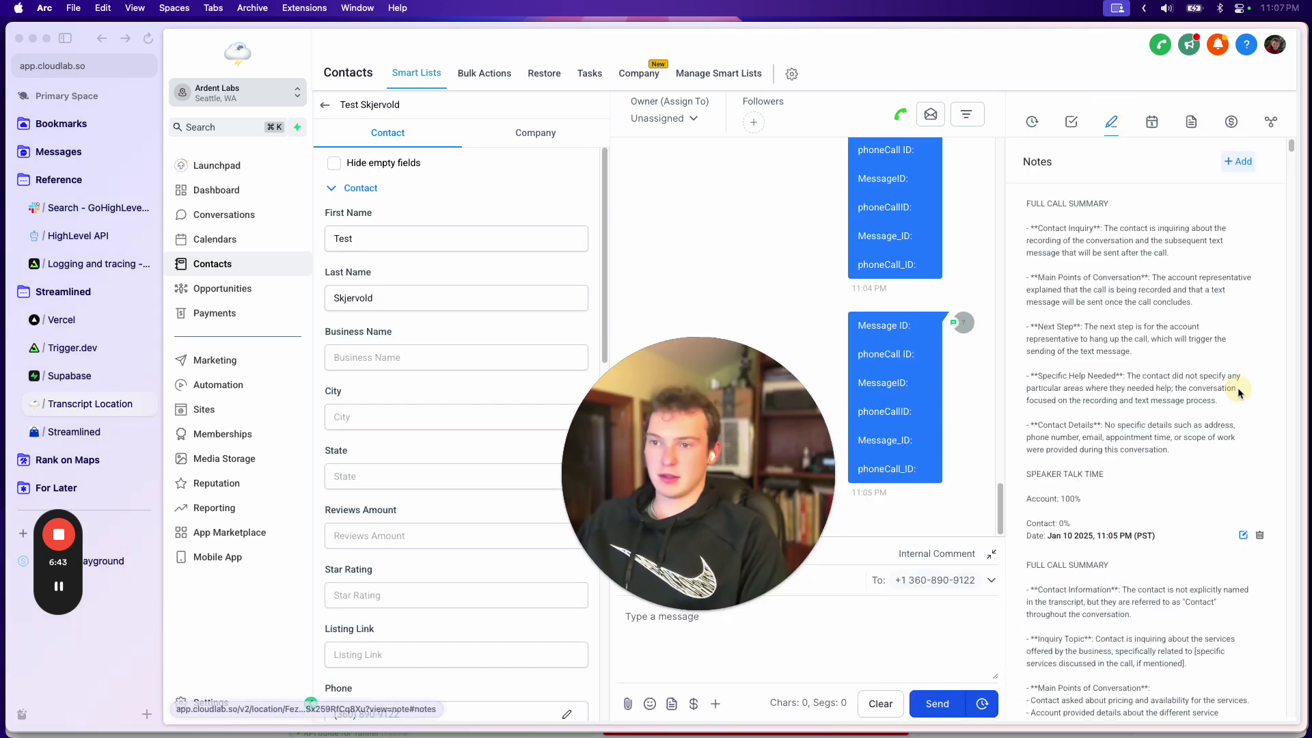
pyautogui.scroll(-3, 1162, 417)
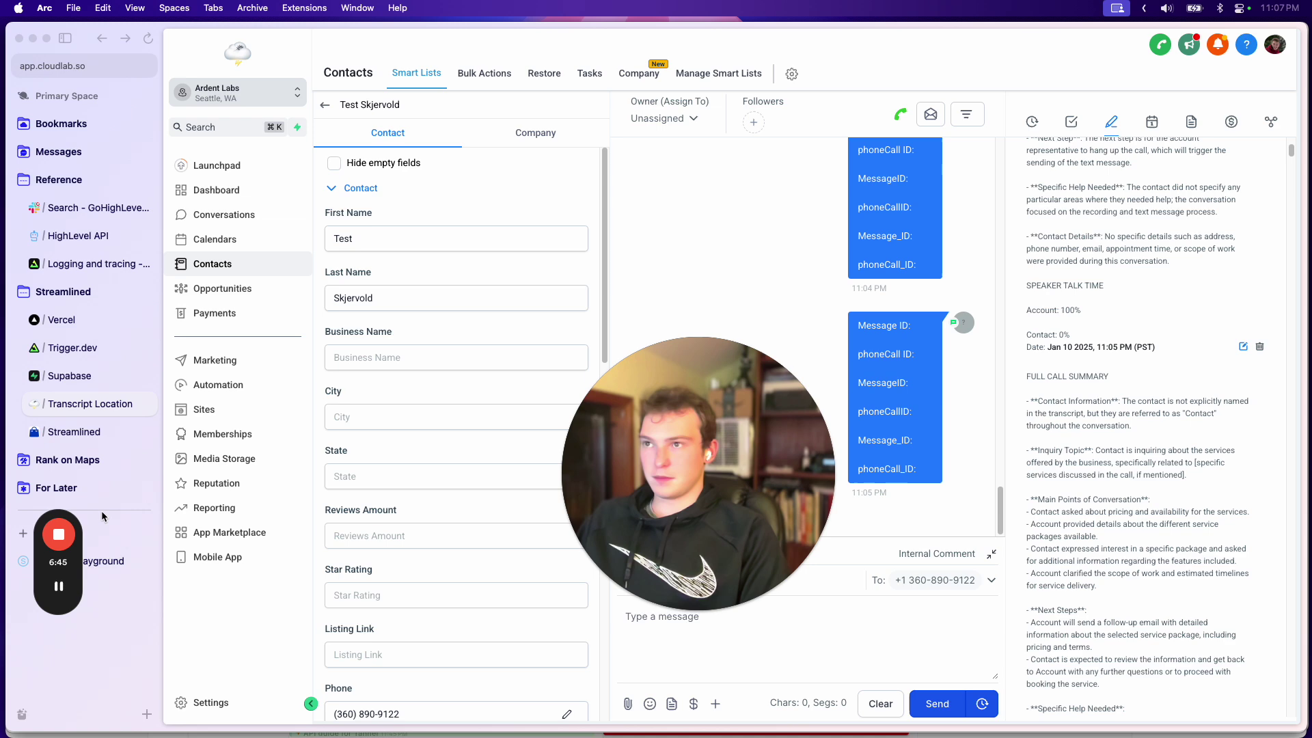
pyautogui.click(1134, 296)
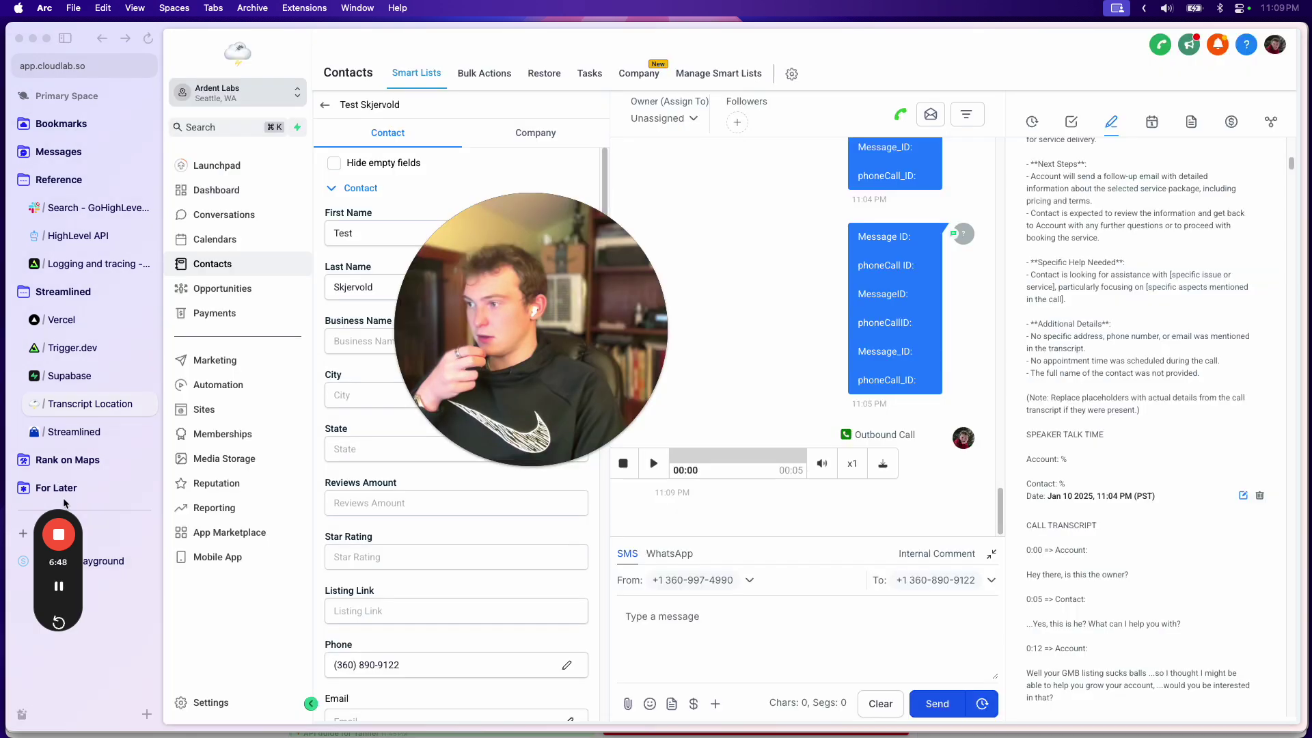
# Step: Examine the CALL TRANSCRIPT note on the test contact, reading its timestamps, speaker labels and dialogue lines
pyautogui.moveTo(65, 504); pyautogui.dragTo(88, 414)
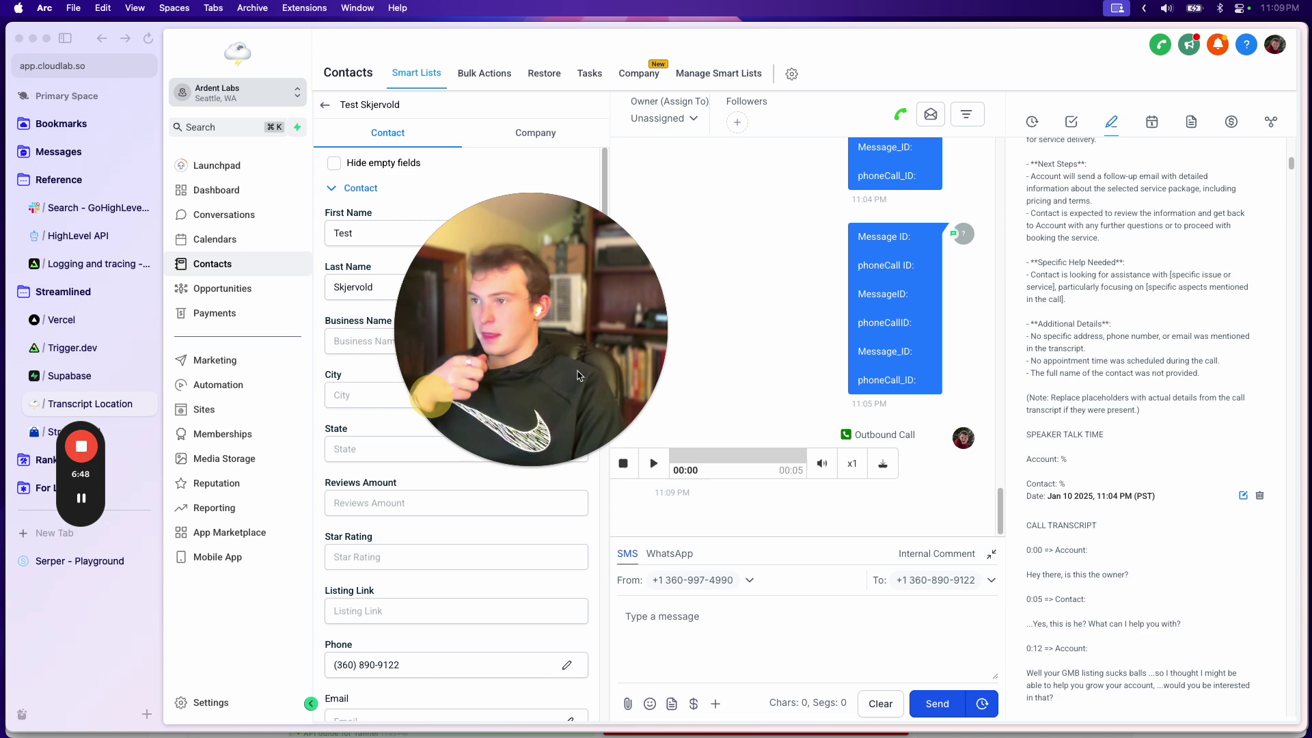
pyautogui.scroll(-7, 1114, 474)
pyautogui.scroll(3, 1114, 474)
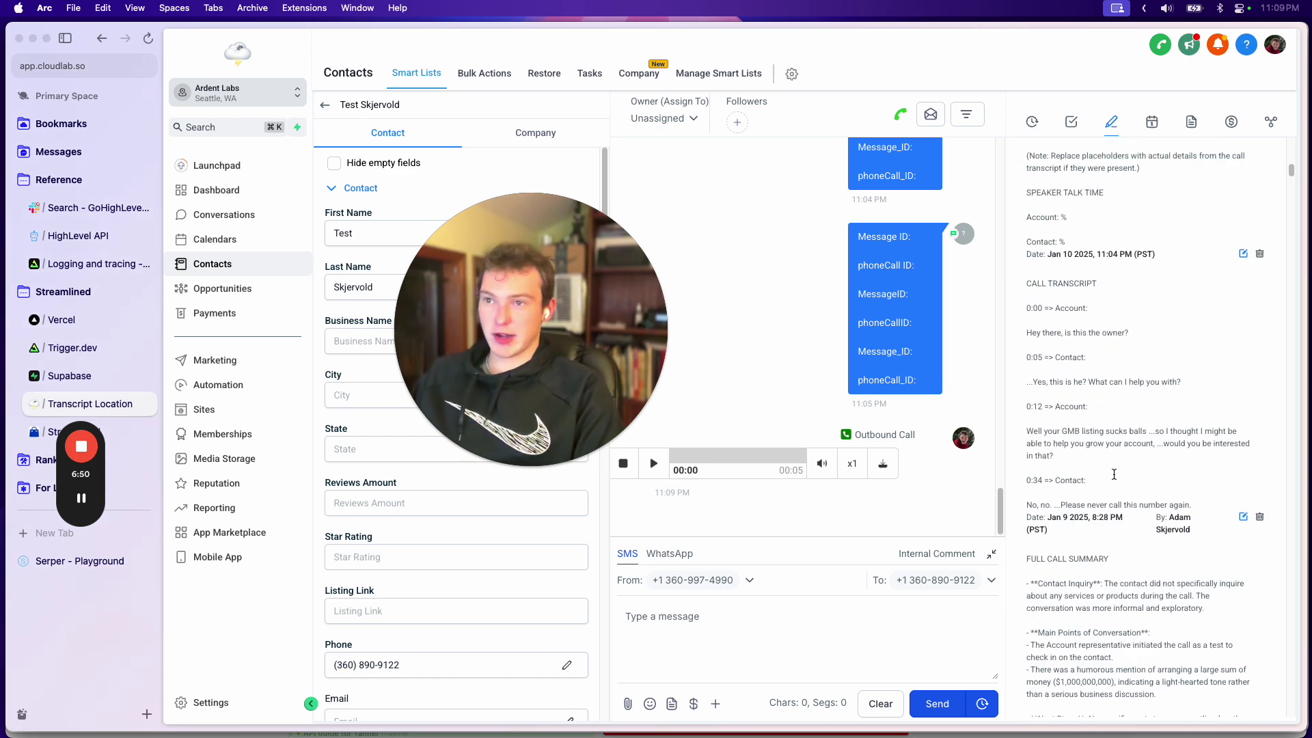
pyautogui.moveTo(1023, 294); pyautogui.dragTo(1084, 387)
pyautogui.click(1006, 310)
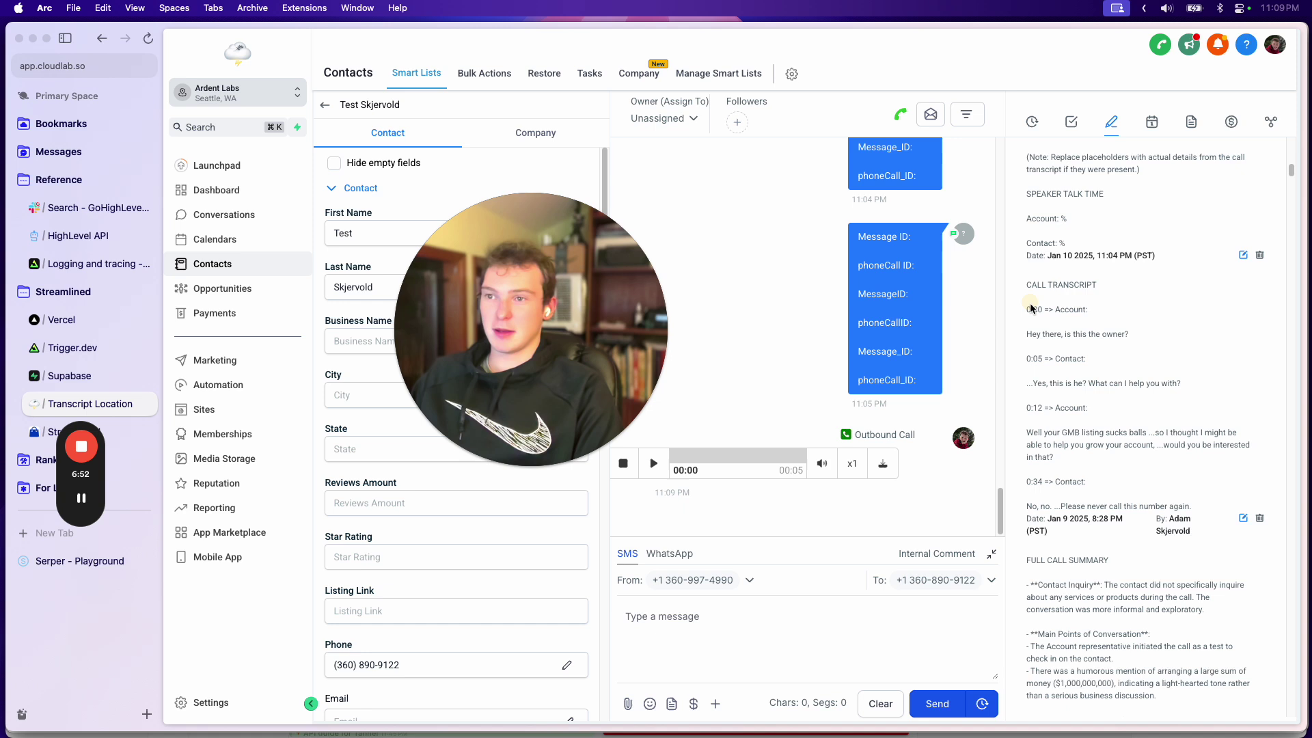
pyautogui.moveTo(1025, 306); pyautogui.dragTo(1019, 362)
pyautogui.click(1090, 414)
pyautogui.moveTo(1092, 414); pyautogui.dragTo(1004, 413)
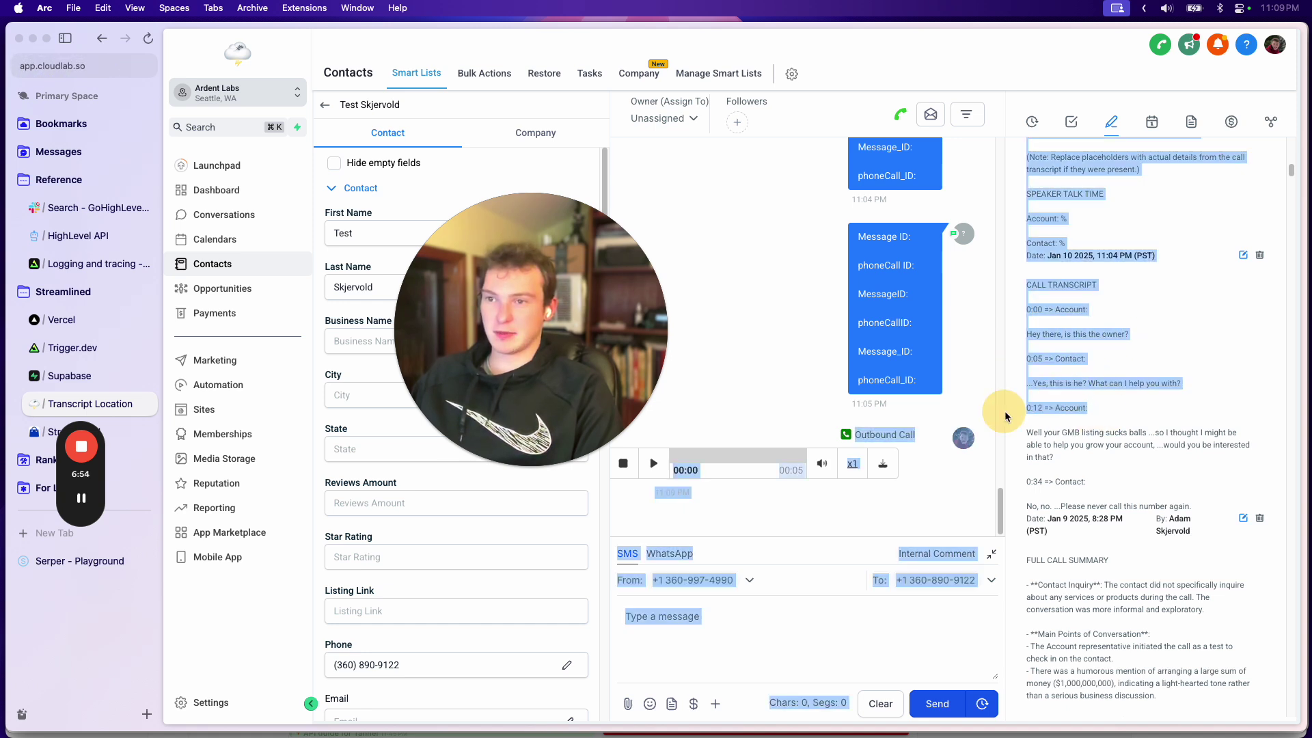
pyautogui.click(1092, 413)
pyautogui.moveTo(1067, 460); pyautogui.dragTo(1028, 316)
pyautogui.click(1088, 364)
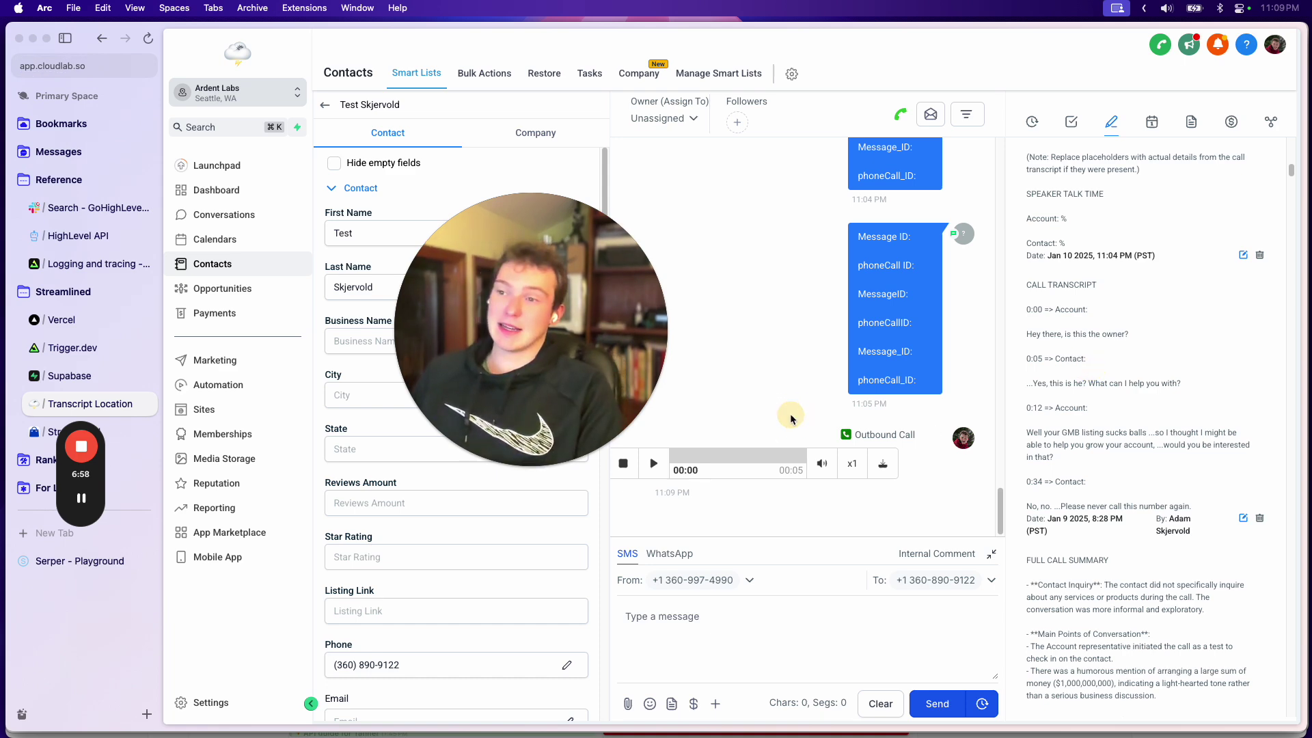
# Step: Look for the transcript of the 11:04 PM outbound call in the test contact's conversation and compare it with the newest call
pyautogui.scroll(5, 777, 434)
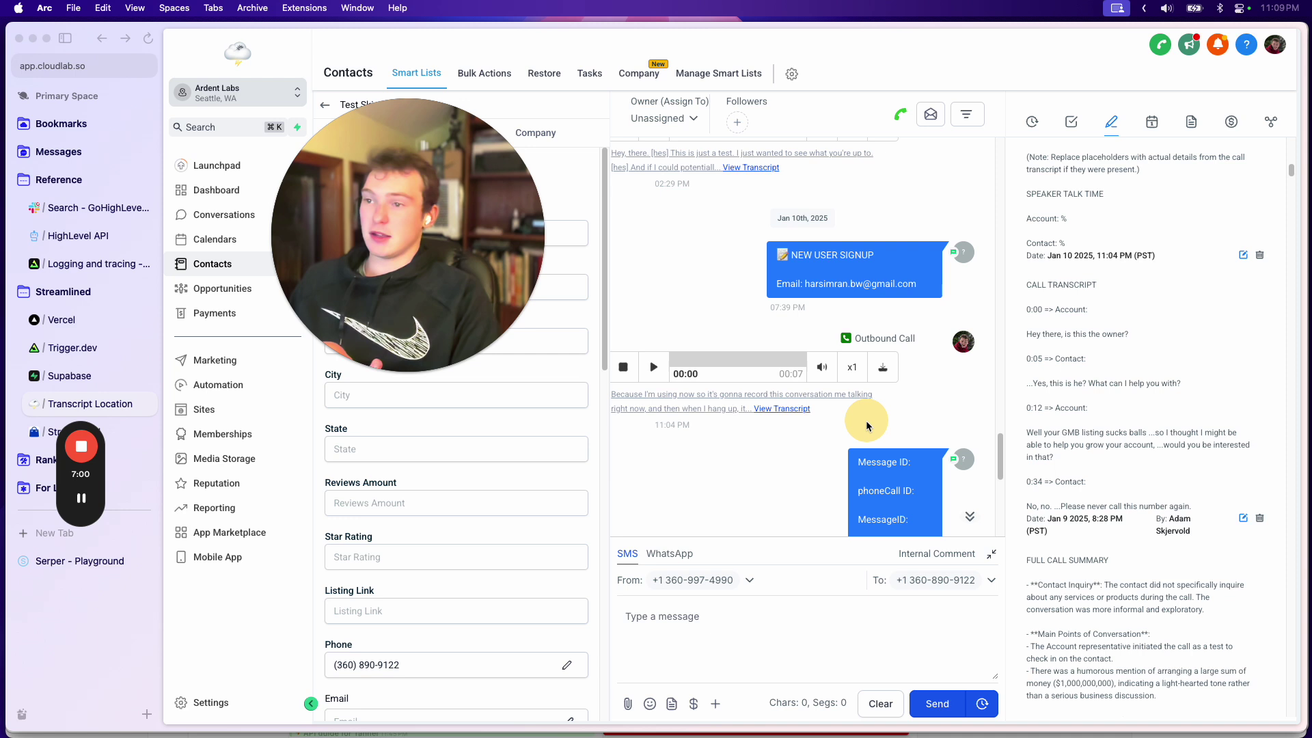
pyautogui.click(780, 408)
pyautogui.click(857, 372)
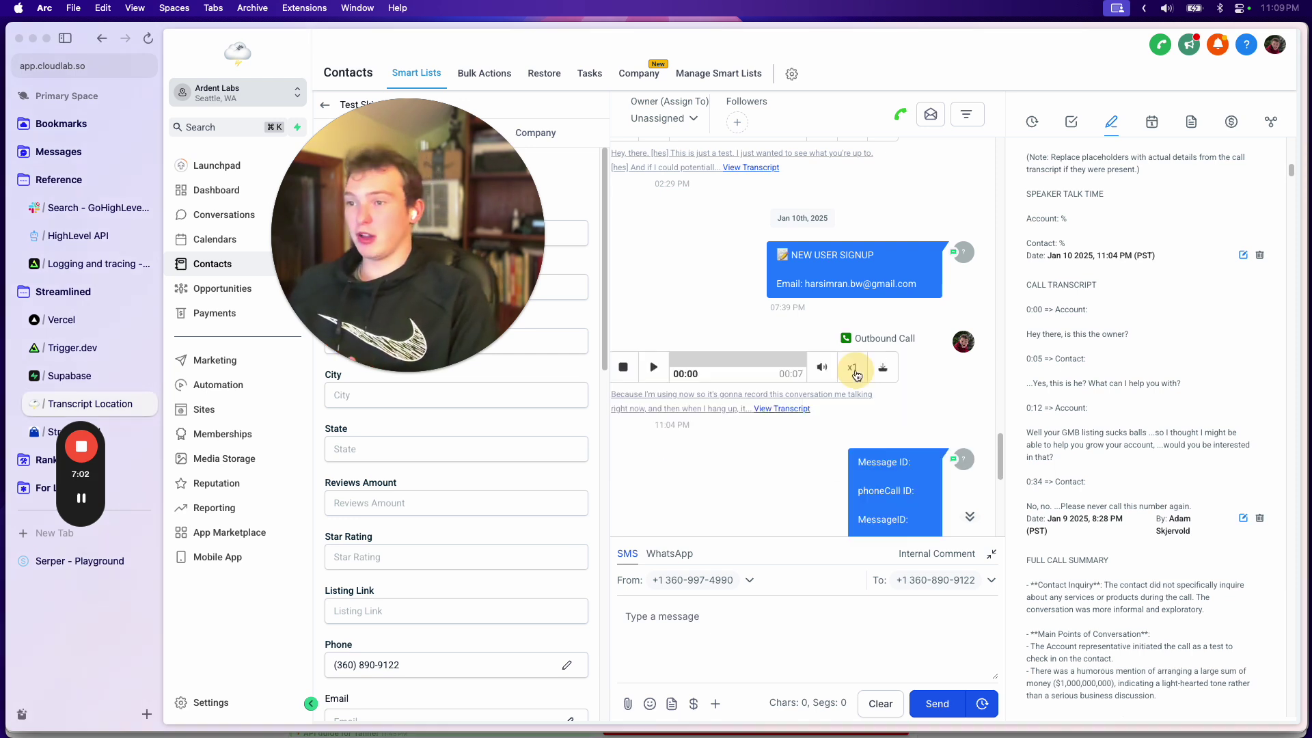
pyautogui.scroll(-1, 789, 449)
pyautogui.scroll(-5, 789, 449)
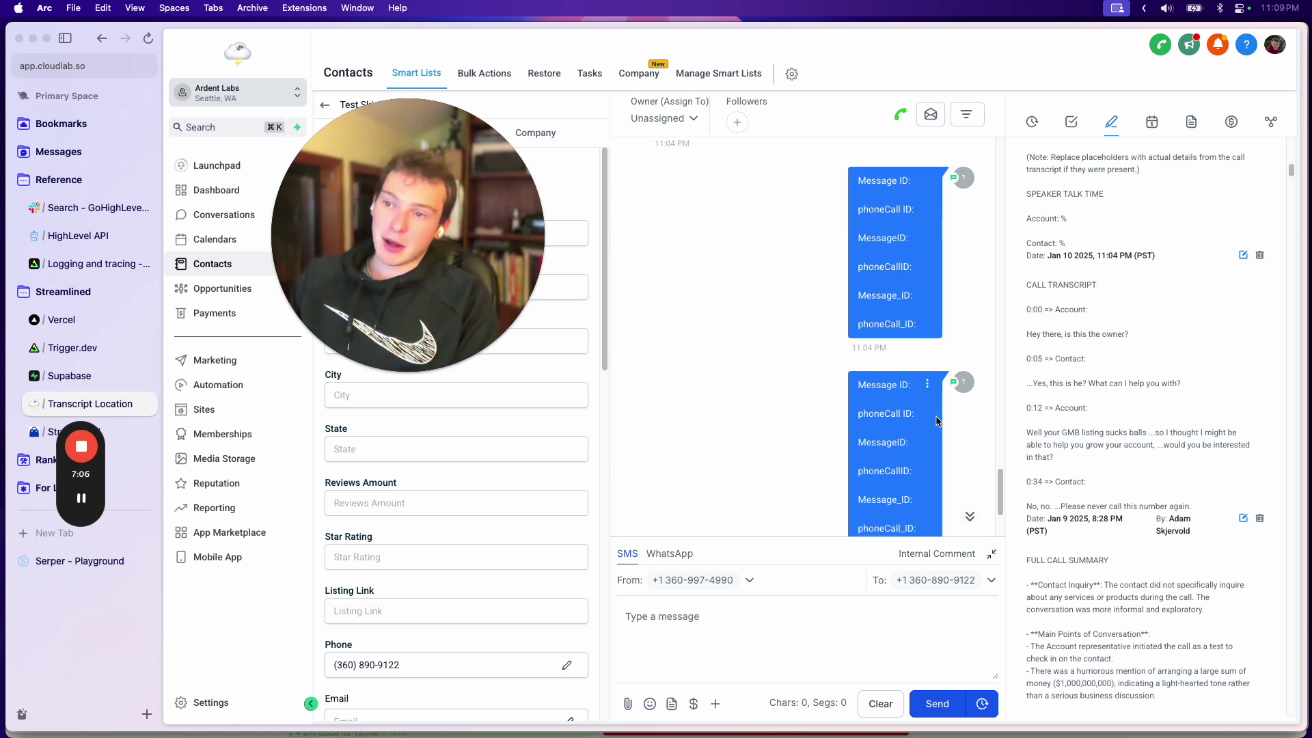
# Step: Review the order of Account and Contact lines in the CALL TRANSCRIPT note against the neighbouring summary notes
pyautogui.moveTo(1023, 317); pyautogui.dragTo(1076, 387)
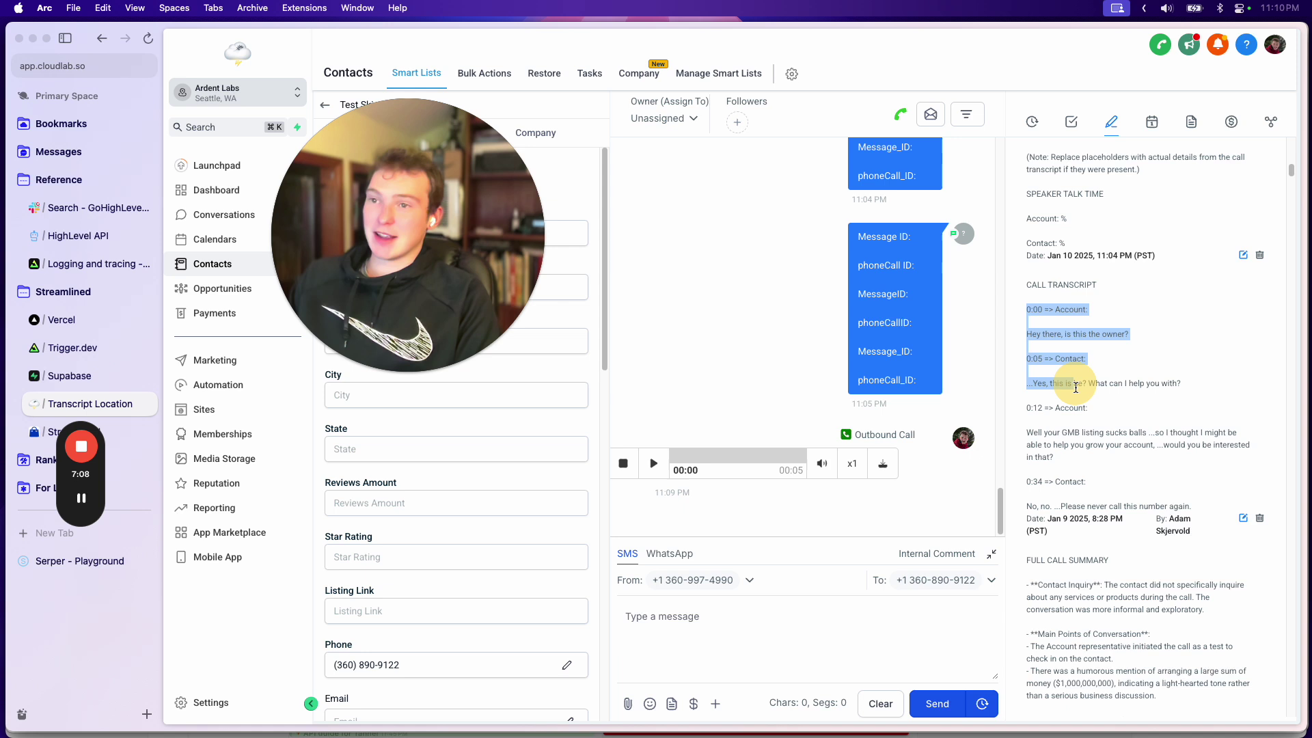
pyautogui.click(1101, 363)
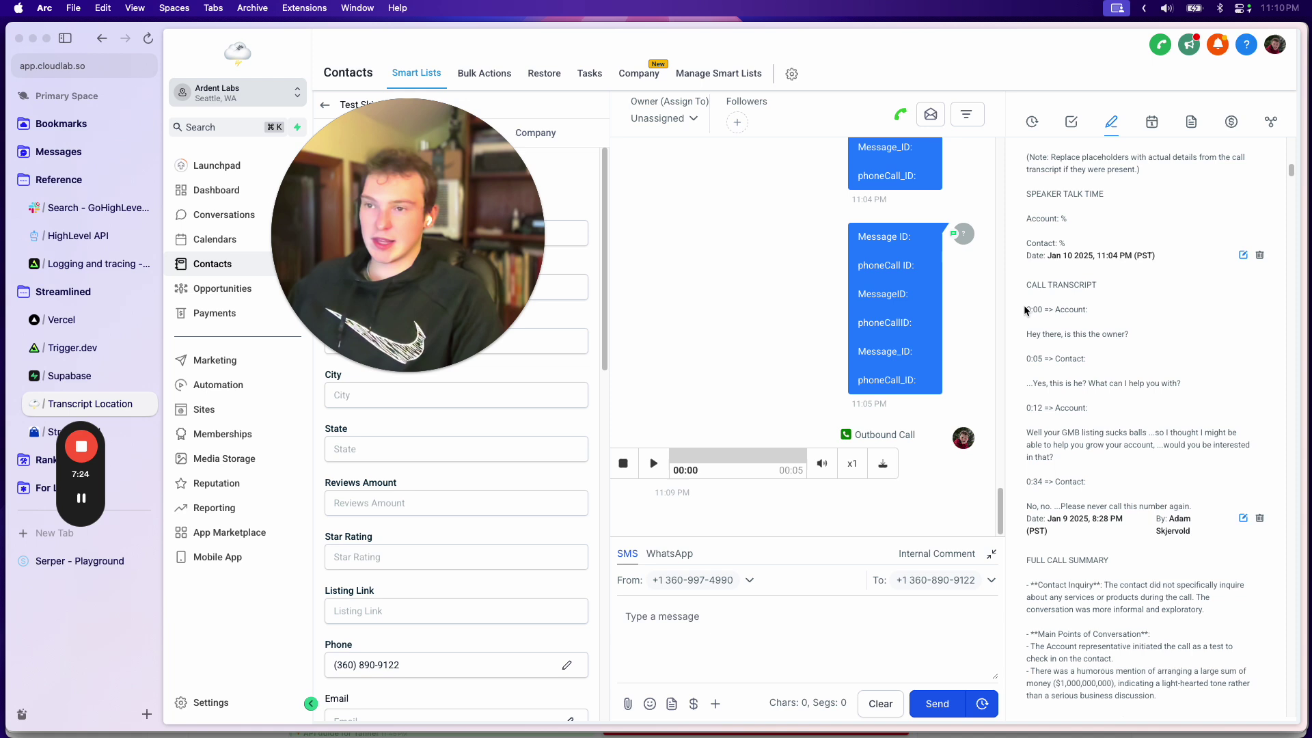
pyautogui.moveTo(1025, 310); pyautogui.dragTo(1097, 410)
pyautogui.click(1097, 410)
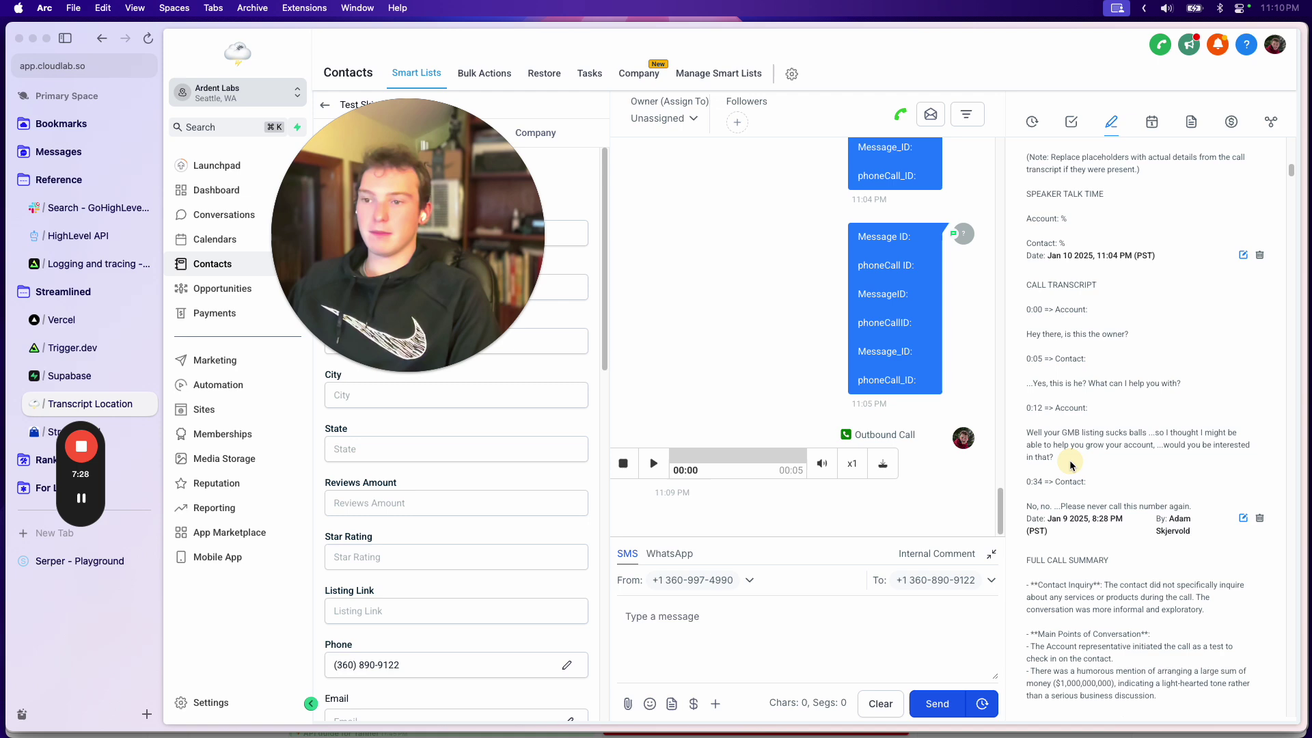
pyautogui.moveTo(1071, 466); pyautogui.dragTo(1044, 294)
pyautogui.click(1047, 343)
pyautogui.scroll(-2, 1074, 454)
pyautogui.scroll(2, 1071, 469)
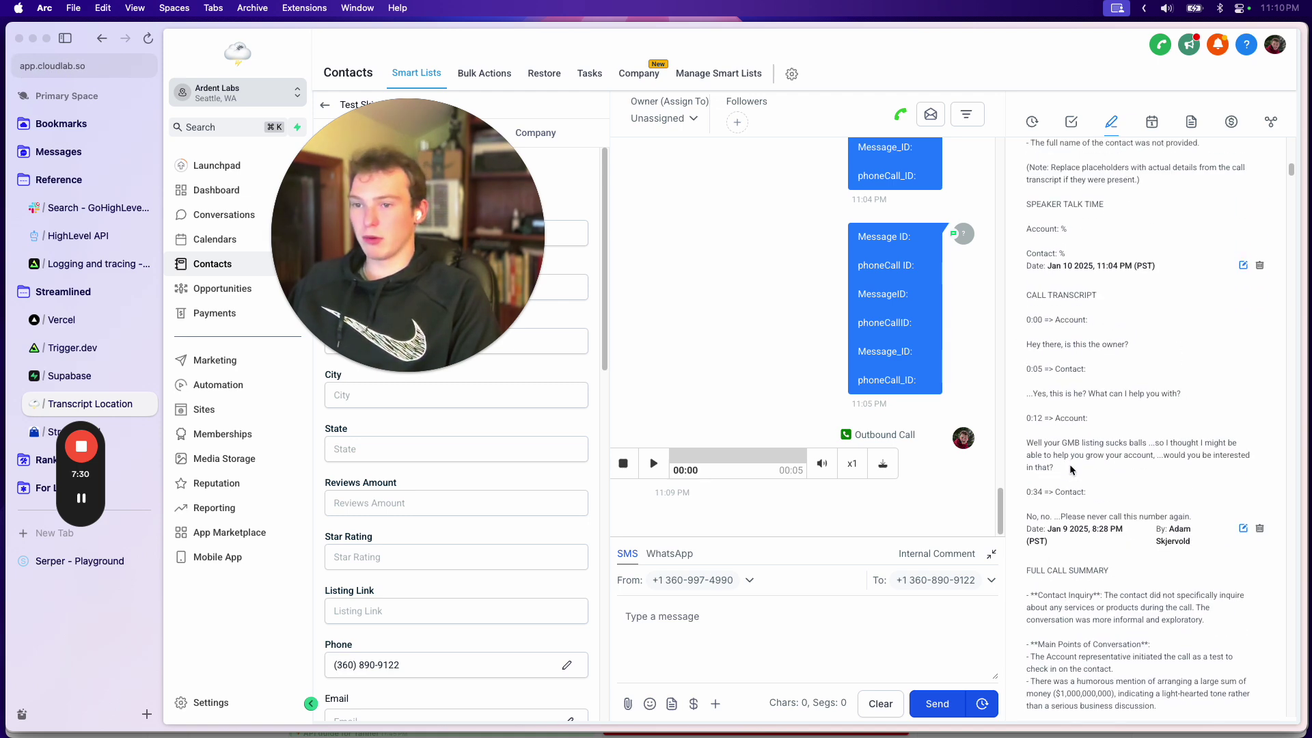
pyautogui.moveTo(431, 278); pyautogui.dragTo(1182, 251)
pyautogui.click(80, 498)
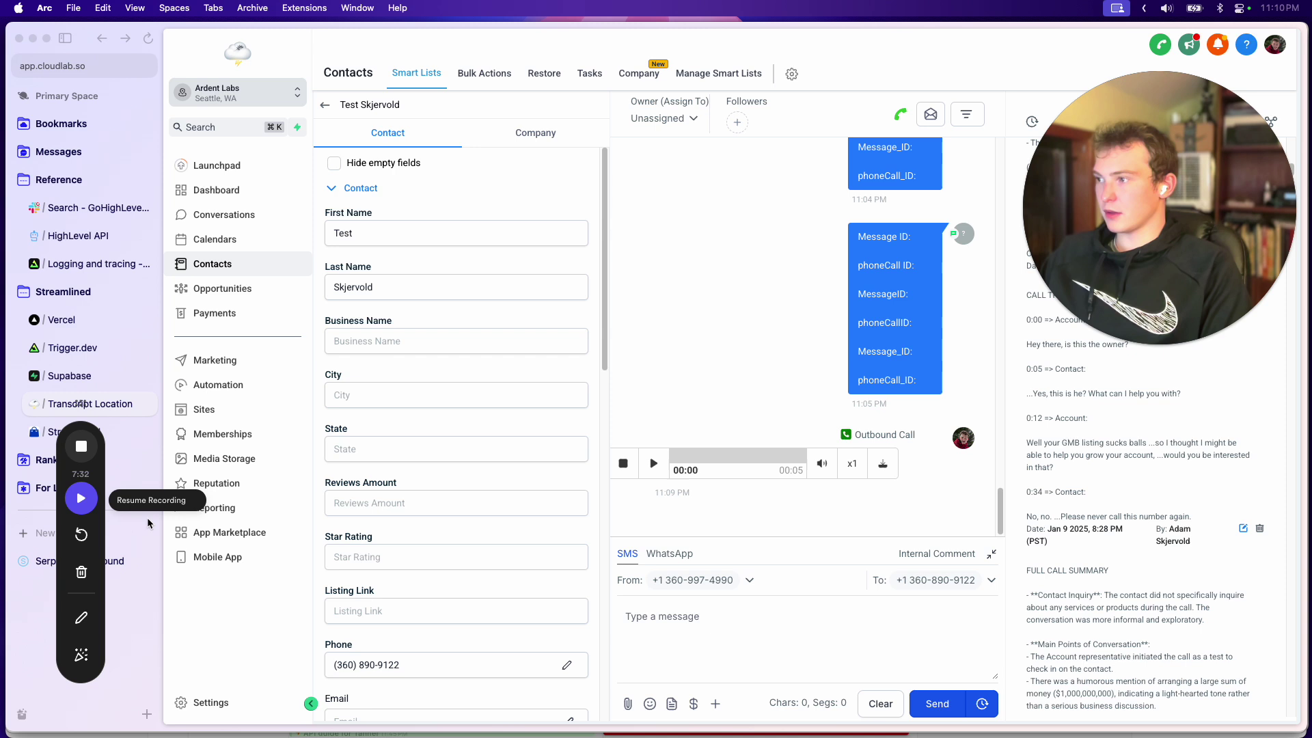
pyautogui.click(81, 498)
pyautogui.moveTo(75, 422); pyautogui.dragTo(177, 546)
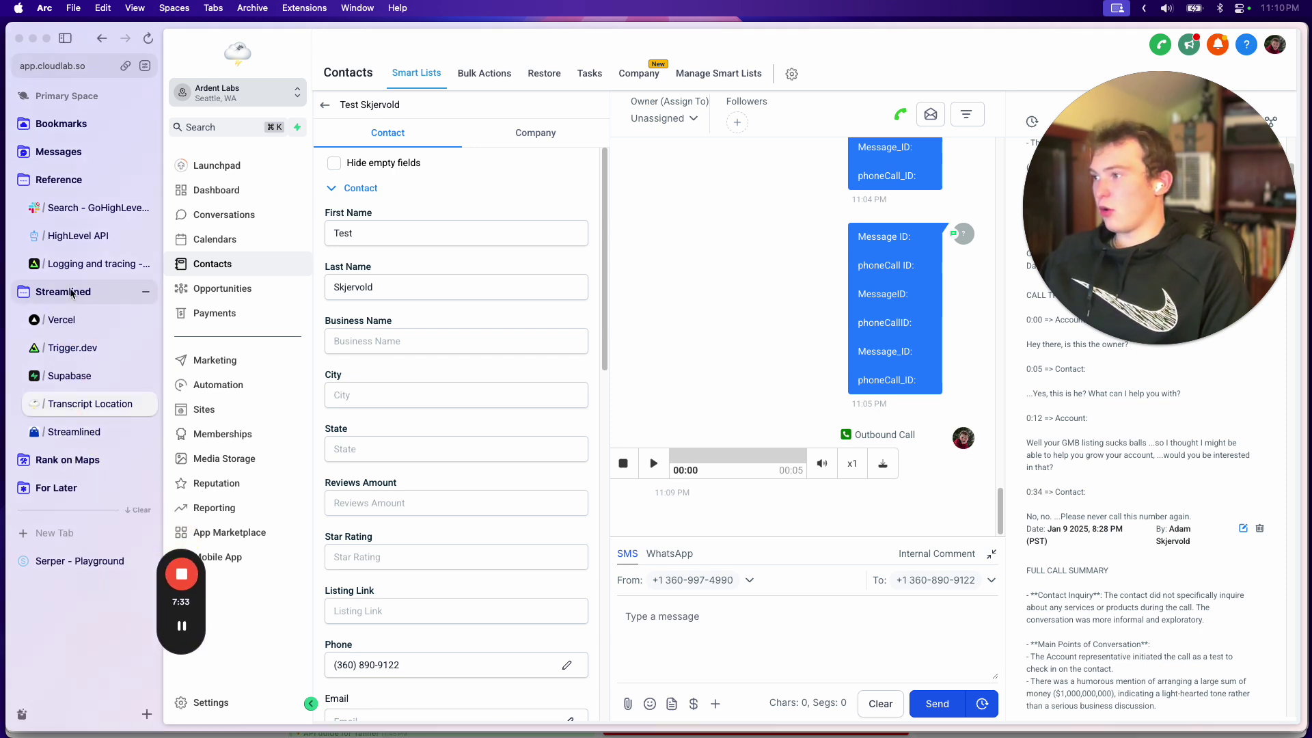
# Step: Open the Advanced AI Call Transcript & Summary app that has a version in review from the HighLevel marketplace apps
pyautogui.moveTo(71, 292)
pyautogui.scroll(-3, 256, 307)
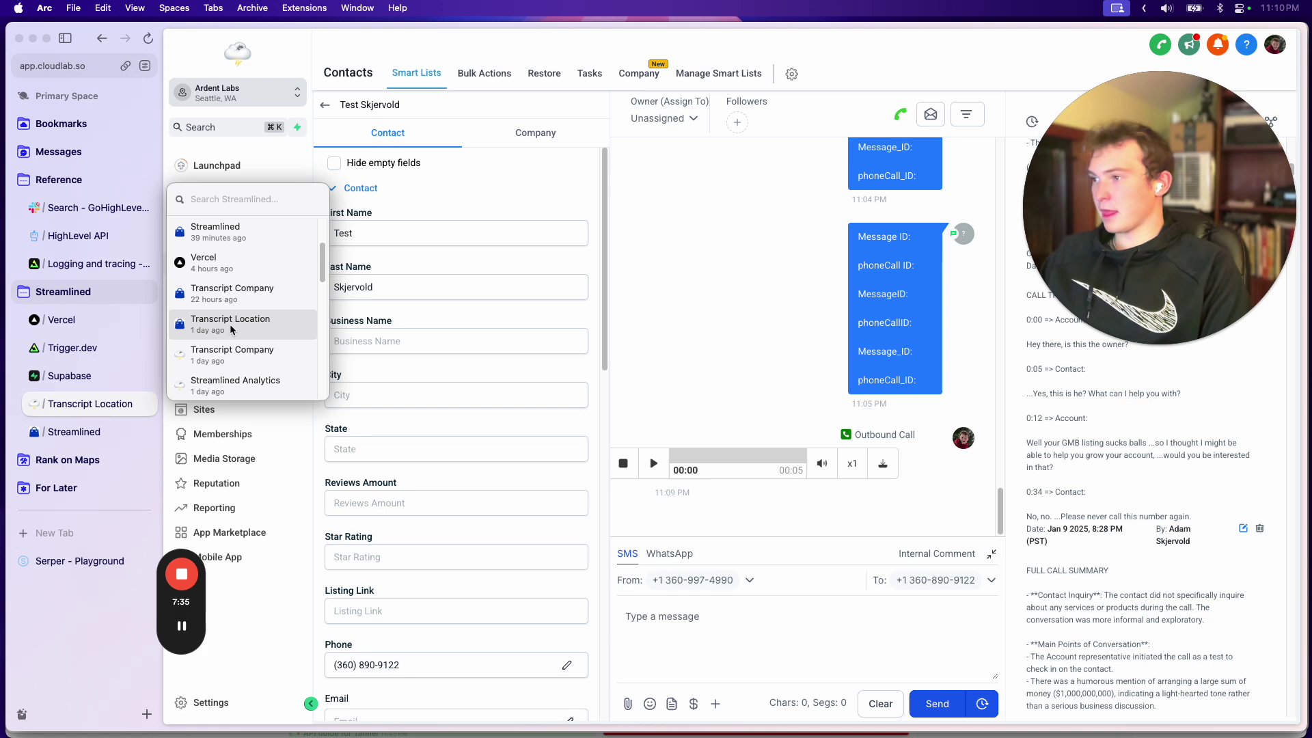
pyautogui.click(240, 326)
pyautogui.scroll(-5, 906, 408)
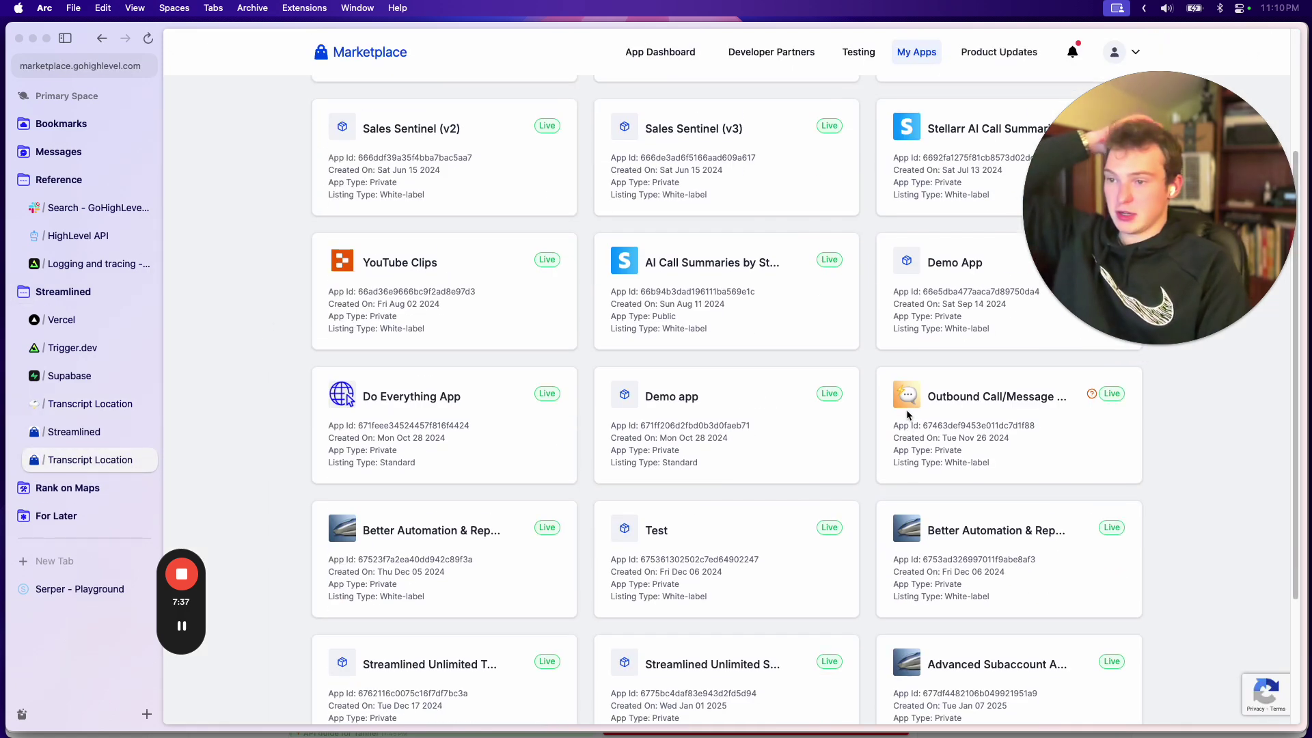
pyautogui.scroll(-1, 868, 437)
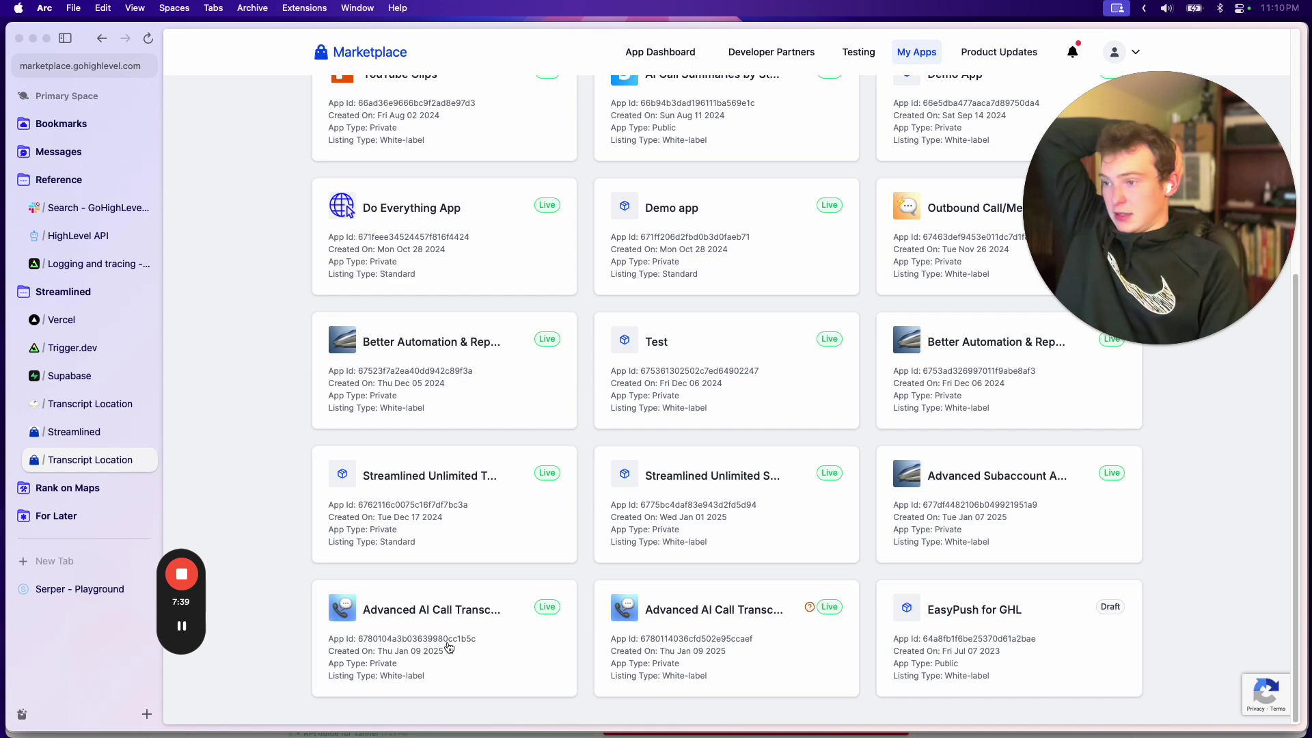
pyautogui.click(760, 644)
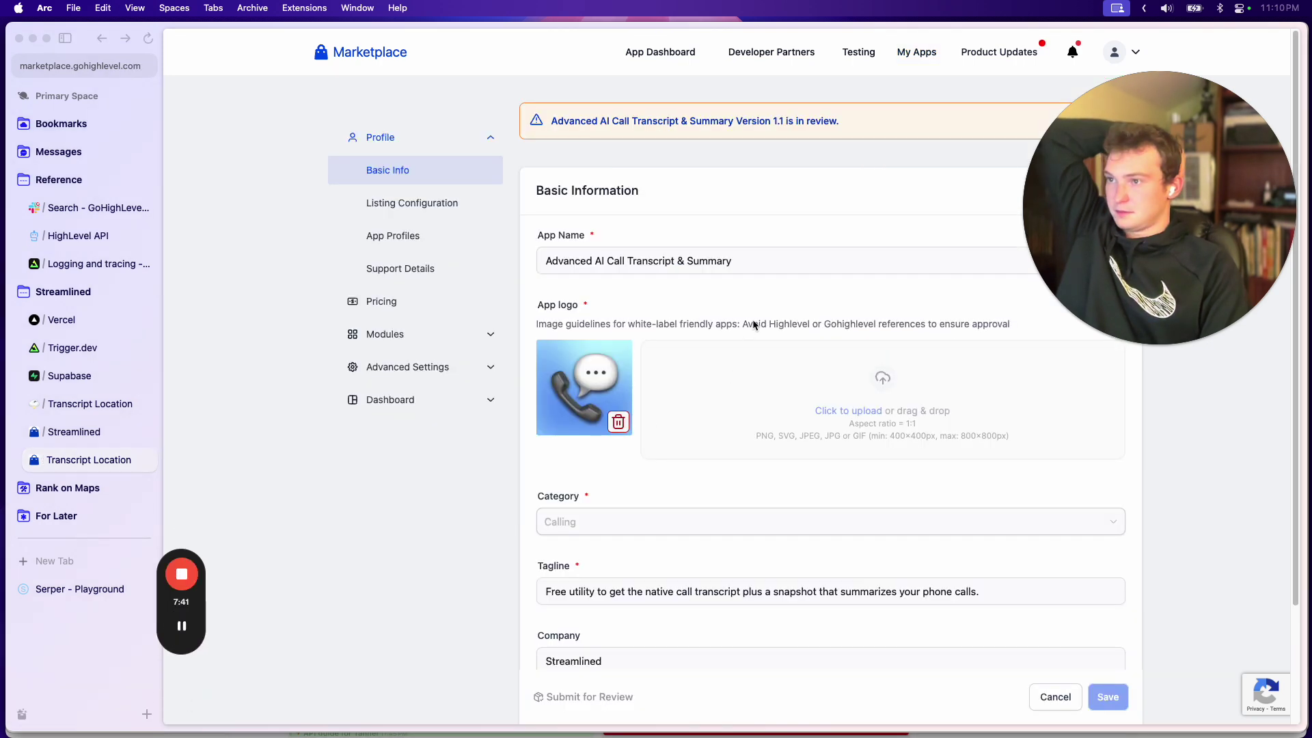
pyautogui.scroll(-2, 692, 407)
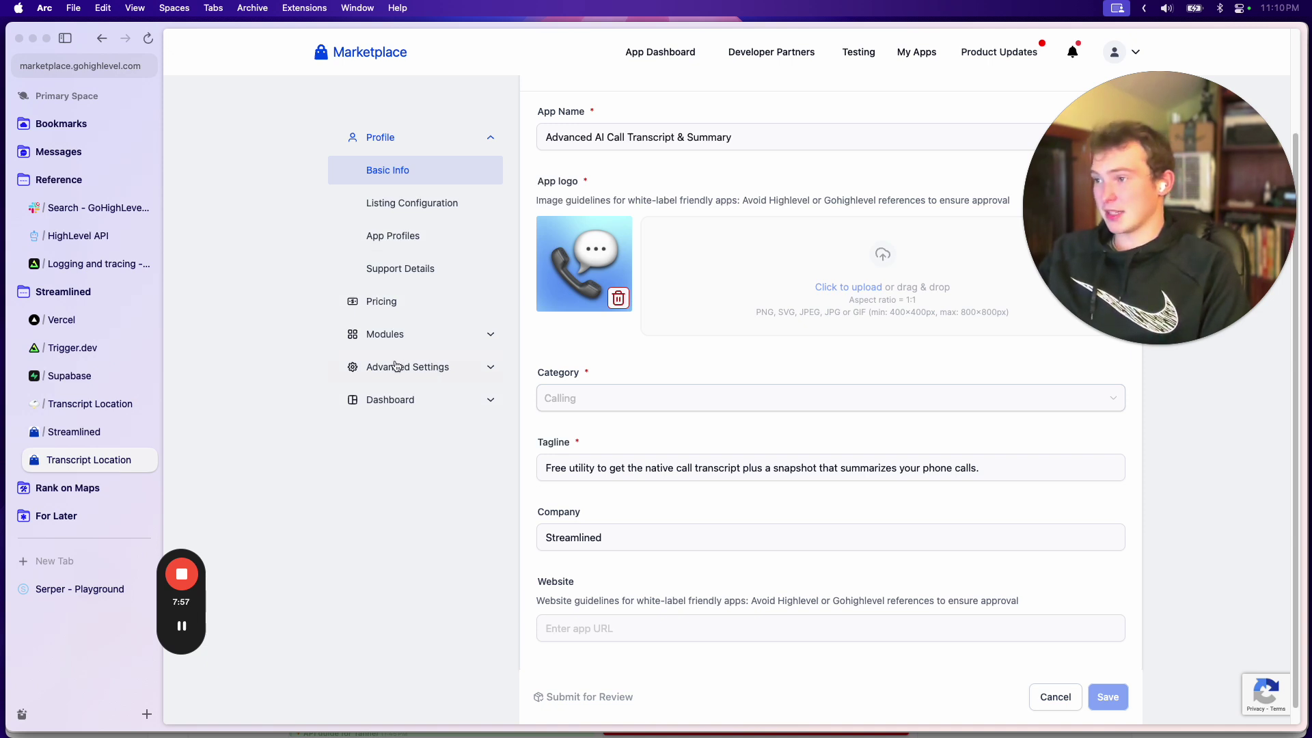
# Step: Open the configuration of version 1.3 of the app's Call Transcript Complete workflow trigger
pyautogui.click(436, 370)
pyautogui.click(389, 205)
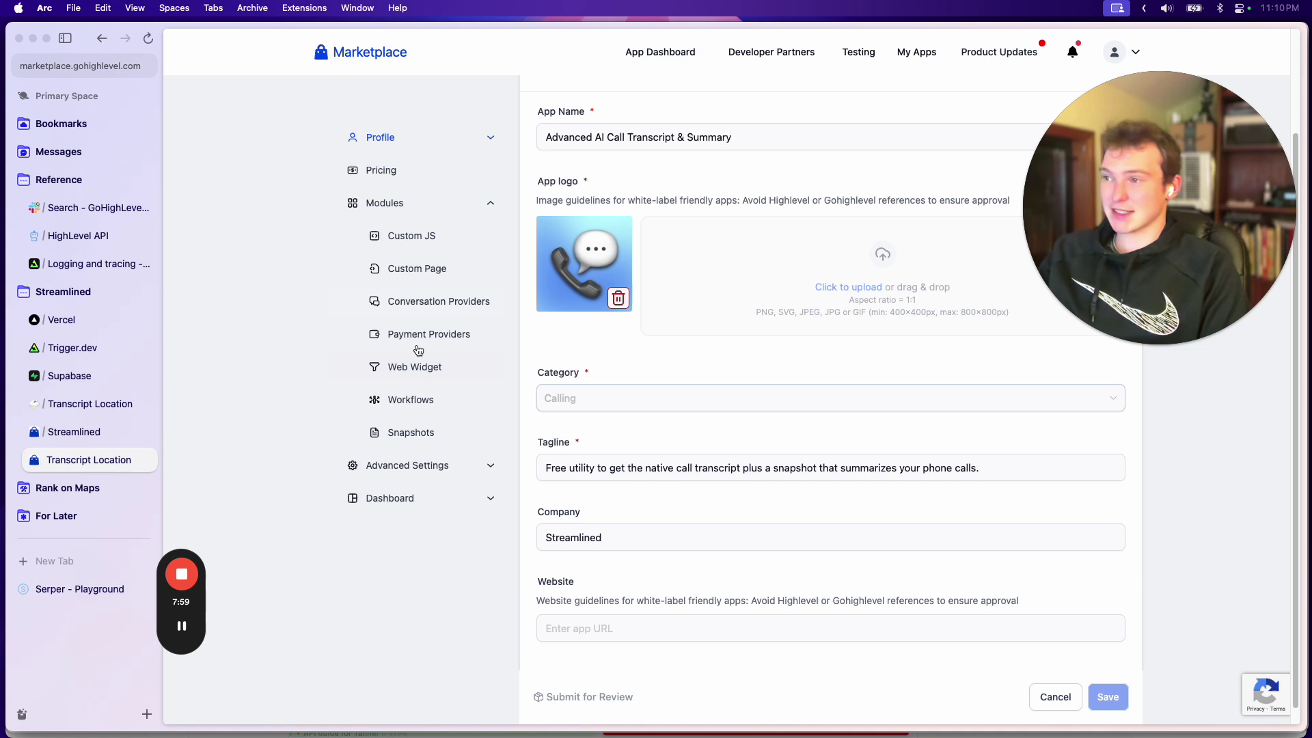
pyautogui.click(420, 400)
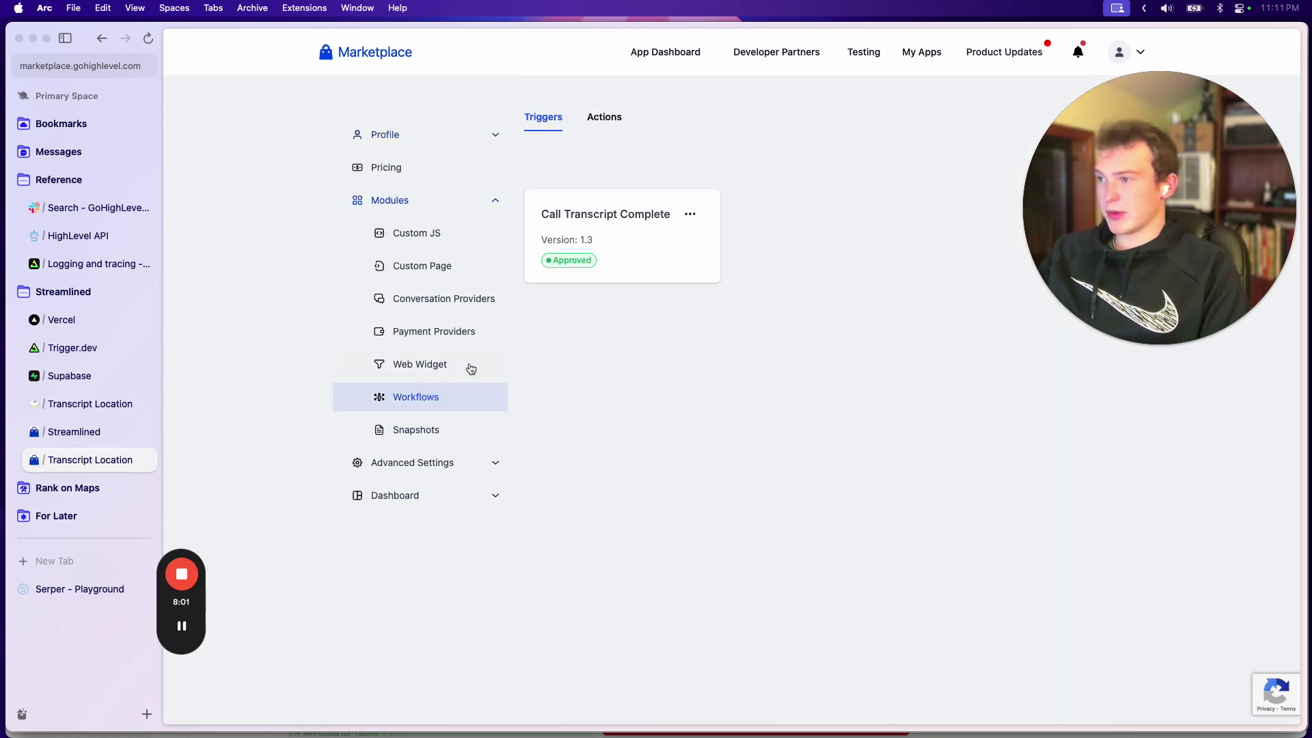
pyautogui.click(690, 215)
pyautogui.click(711, 250)
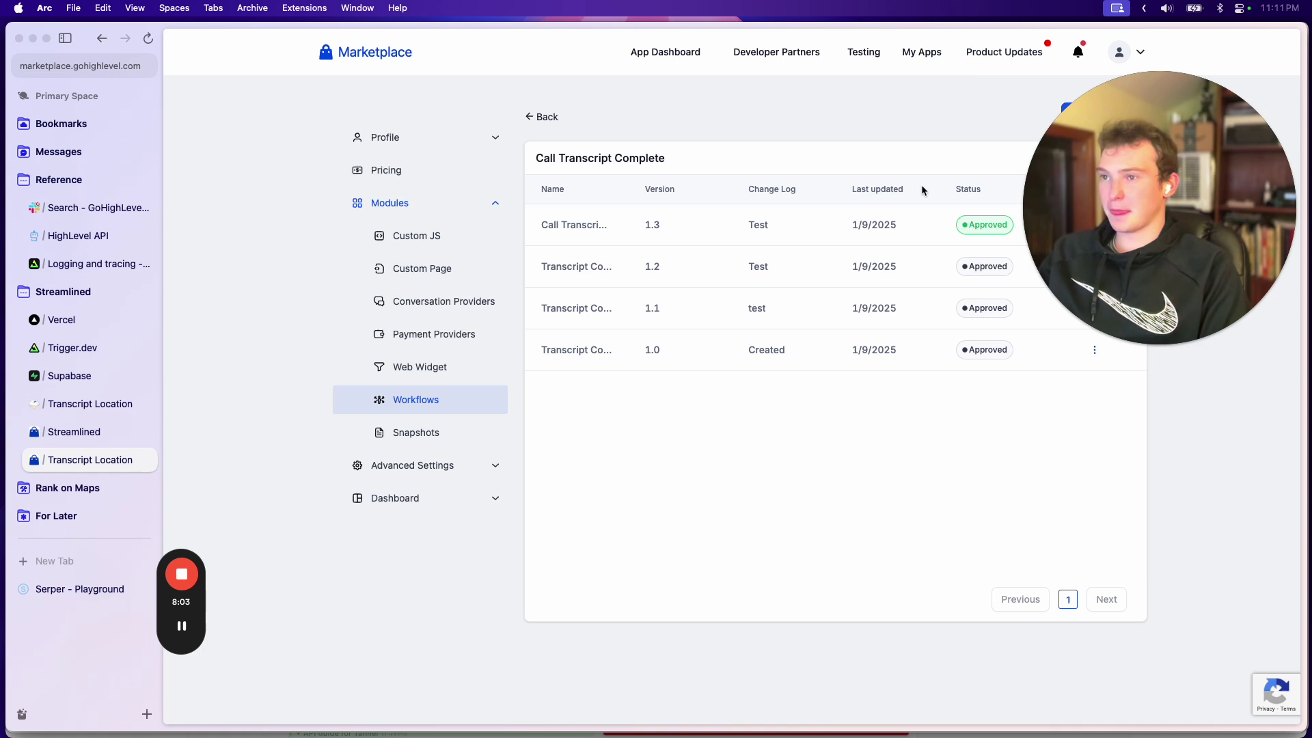
pyautogui.click(1095, 225)
pyautogui.click(1072, 159)
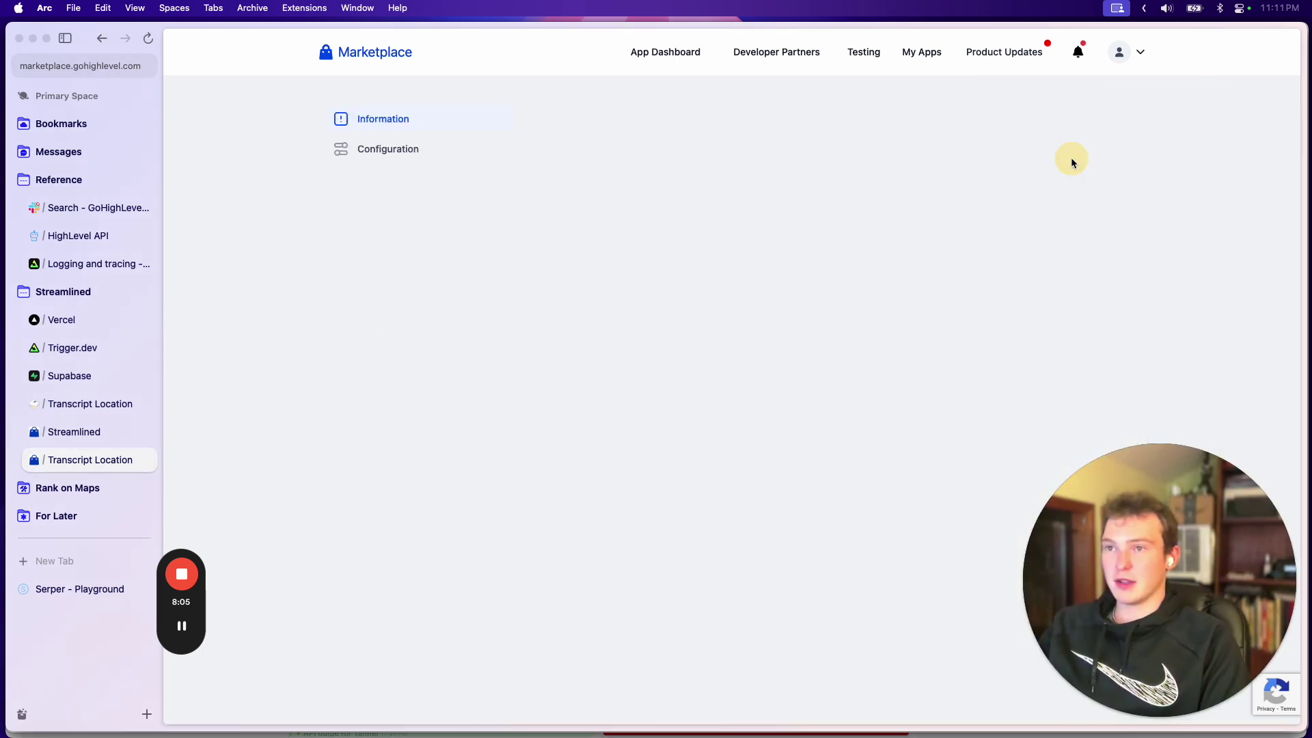
pyautogui.click(400, 222)
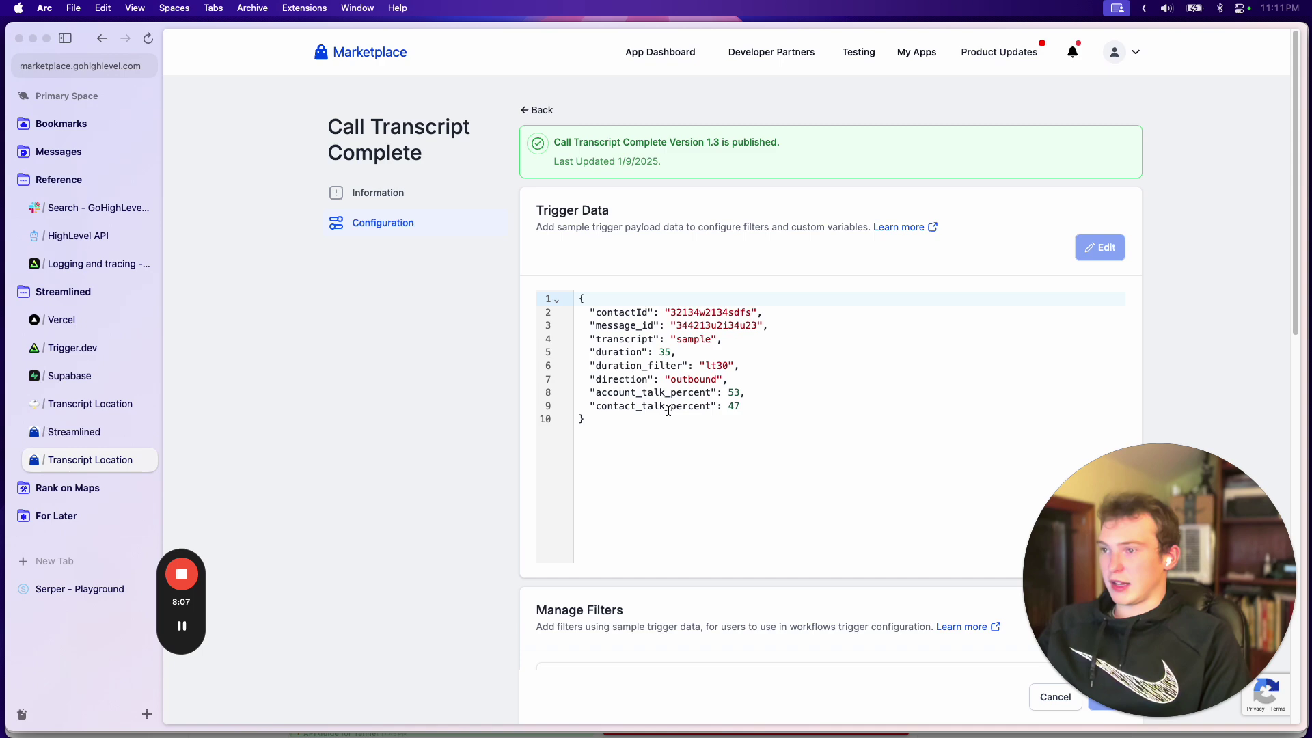
# Step: Examine the trigger's sample payload, filters, custom variables and subscription URL
pyautogui.scroll(-3, 683, 342)
pyautogui.scroll(2, 683, 341)
pyautogui.moveTo(625, 348); pyautogui.dragTo(586, 253)
pyautogui.click(641, 449)
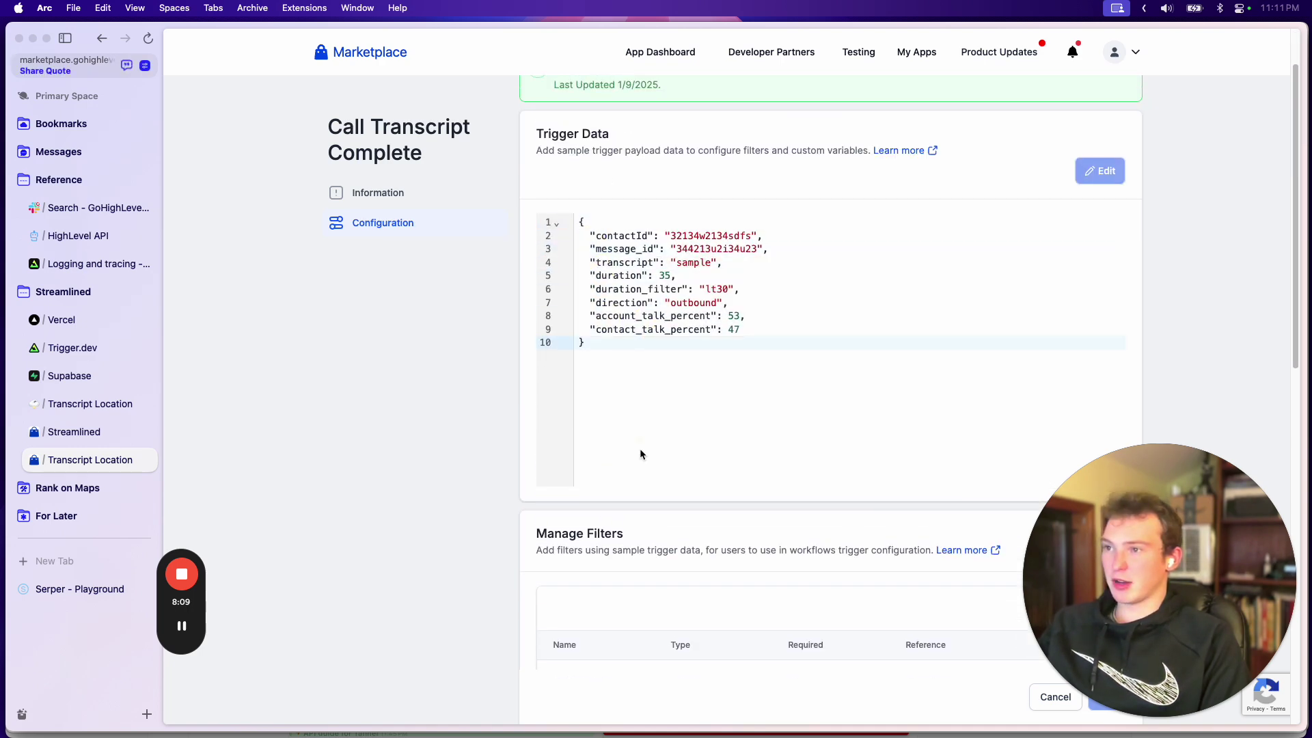
pyautogui.scroll(-10, 676, 465)
pyautogui.scroll(-2, 678, 461)
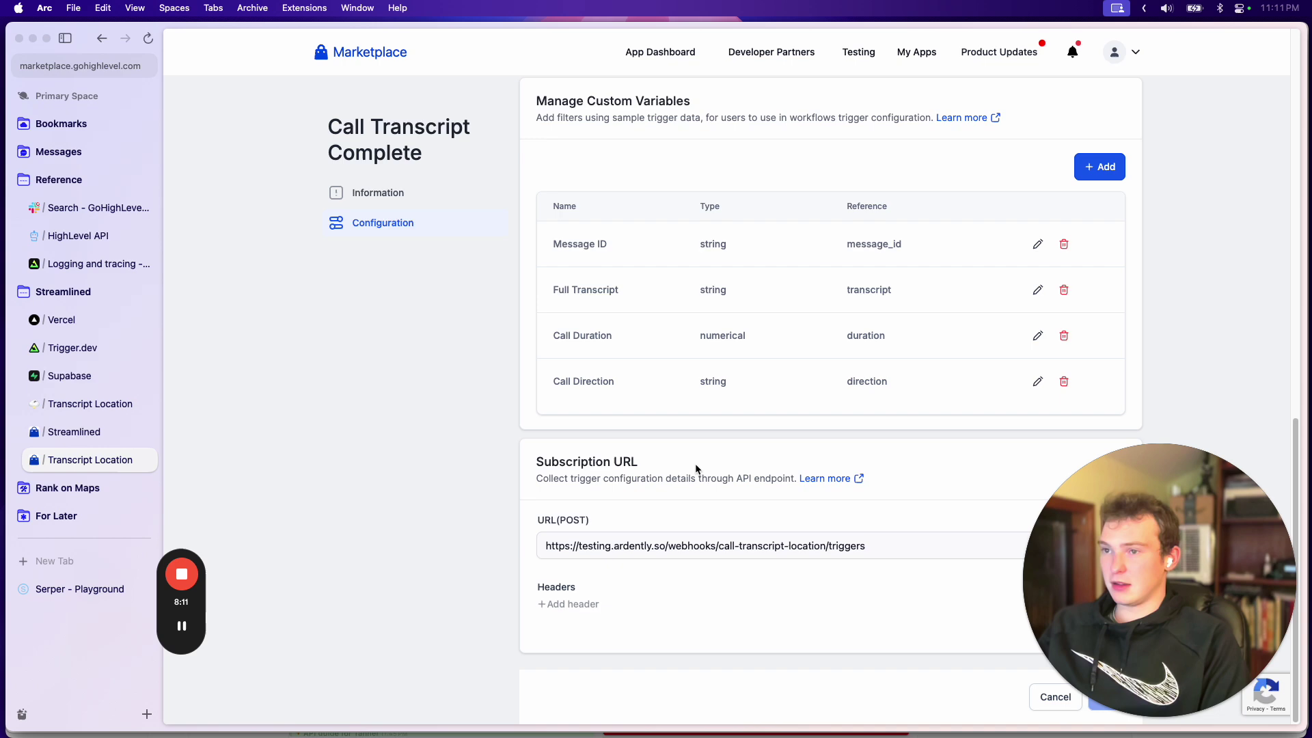
pyautogui.scroll(-3, 712, 348)
pyautogui.scroll(3, 712, 348)
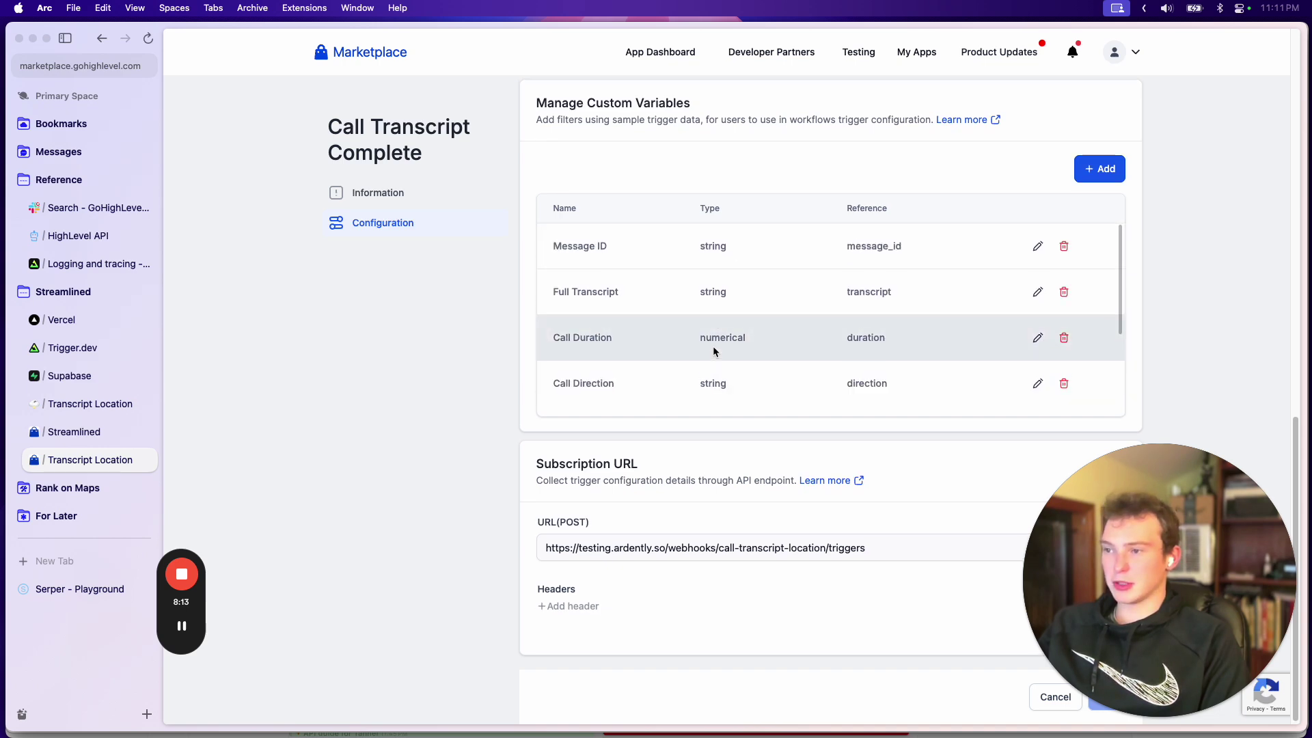
pyautogui.scroll(2, 712, 347)
pyautogui.scroll(-2, 712, 347)
pyautogui.scroll(10, 712, 351)
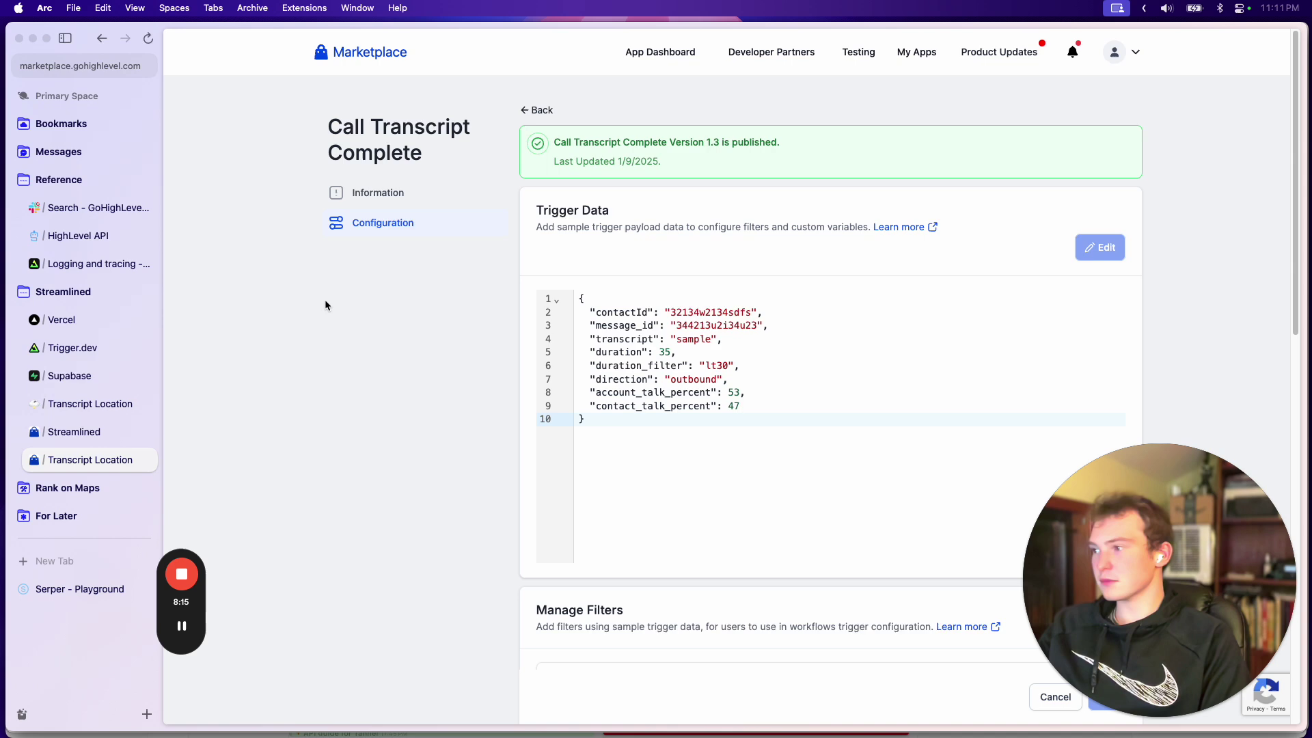
# Step: Switch to Cursor and look through the streamlined project's files for the webhook trigger code
pyautogui.moveTo(522, 718)
pyautogui.click(600, 691)
pyautogui.click(493, 227)
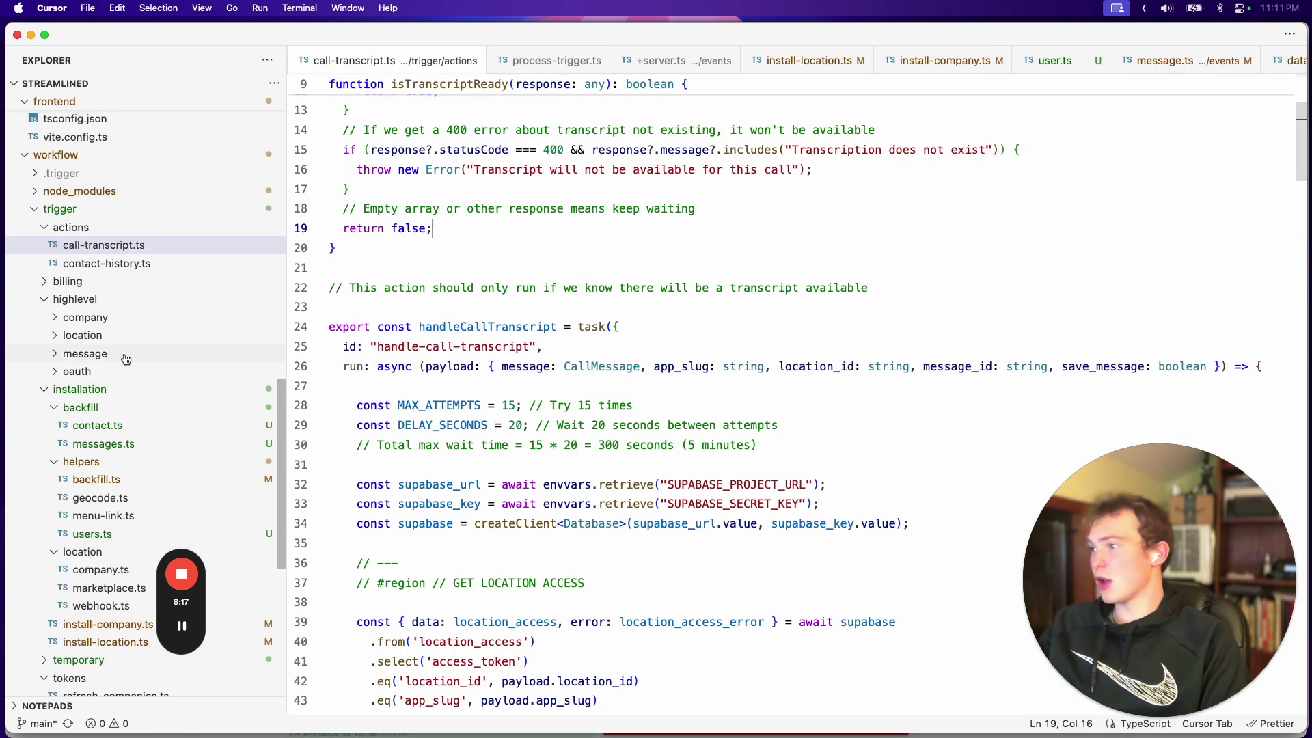
pyautogui.scroll(-2, 126, 355)
pyautogui.scroll(6, 129, 355)
pyautogui.scroll(10, 130, 358)
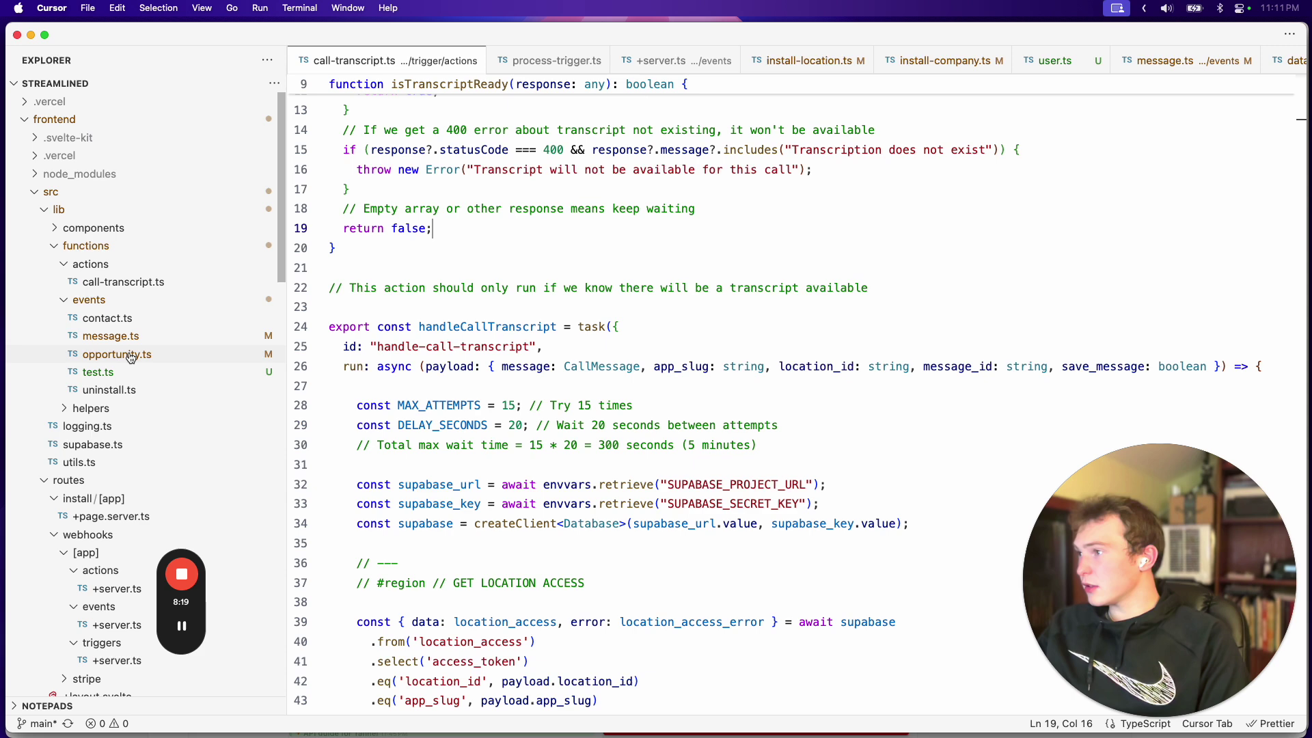
pyautogui.scroll(-3, 143, 358)
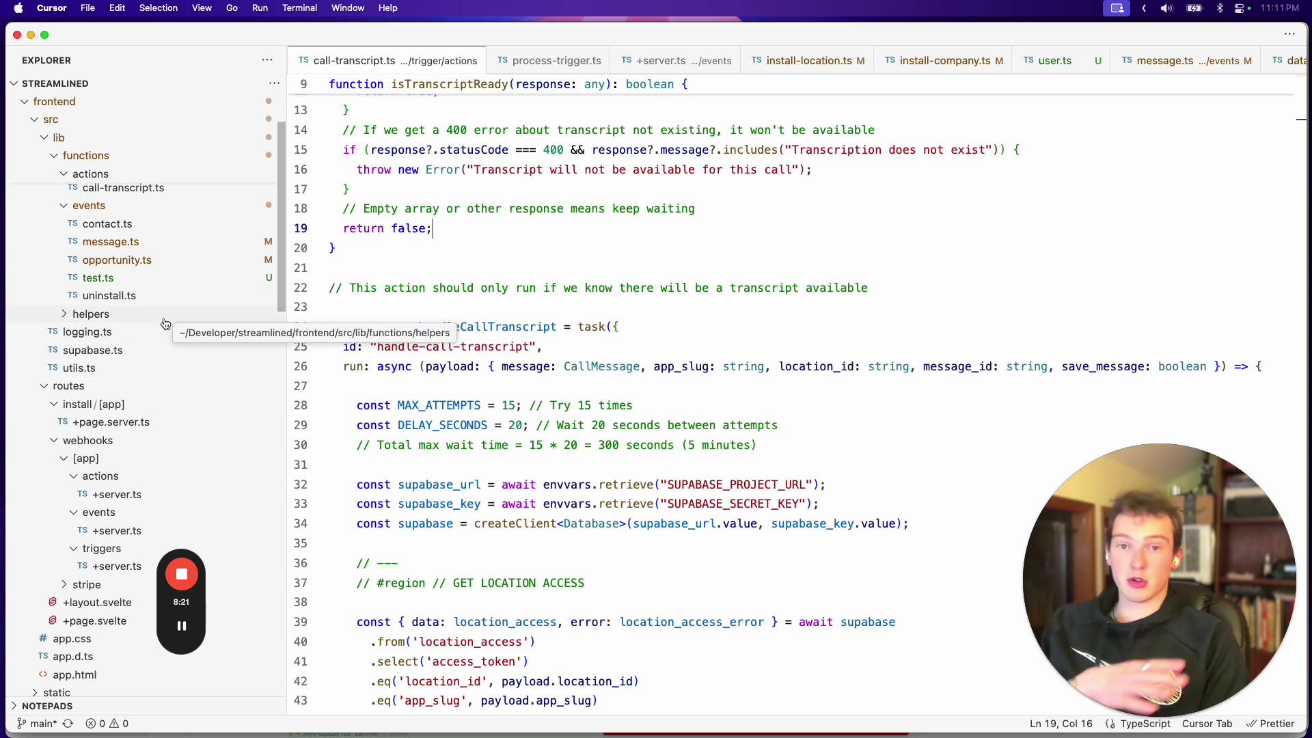
# Step: Return to Arc and open the Summarize Call Transcript workflow in the Ardent Labs account to view its trigger and actions
pyautogui.moveTo(401, 729)
pyautogui.click(290, 695)
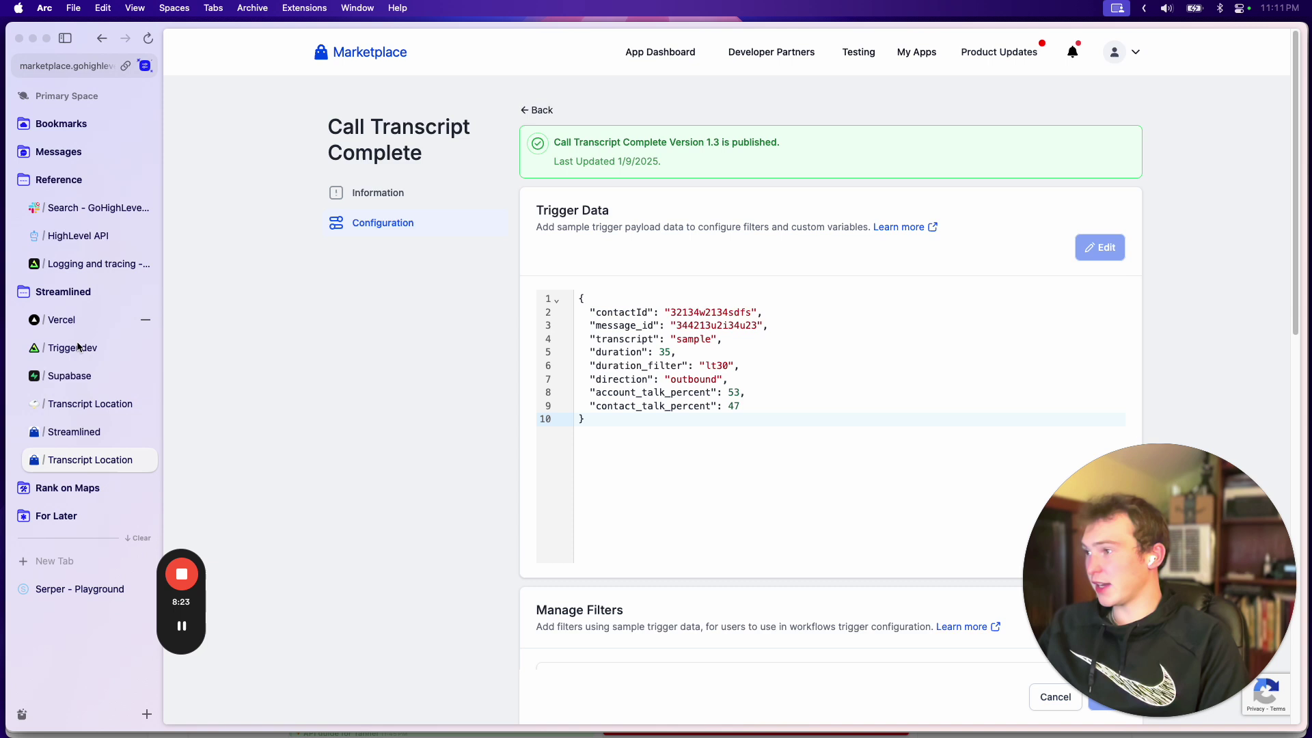
pyautogui.click(83, 409)
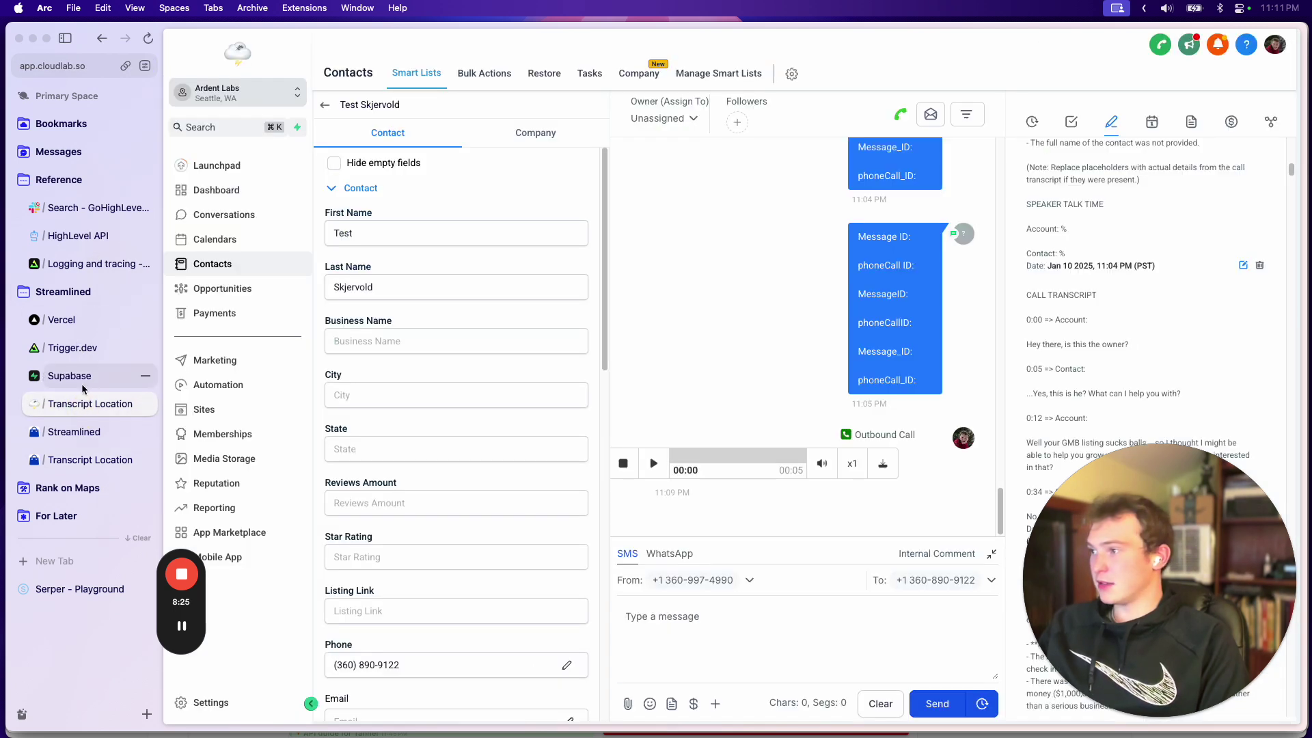
pyautogui.click(226, 385)
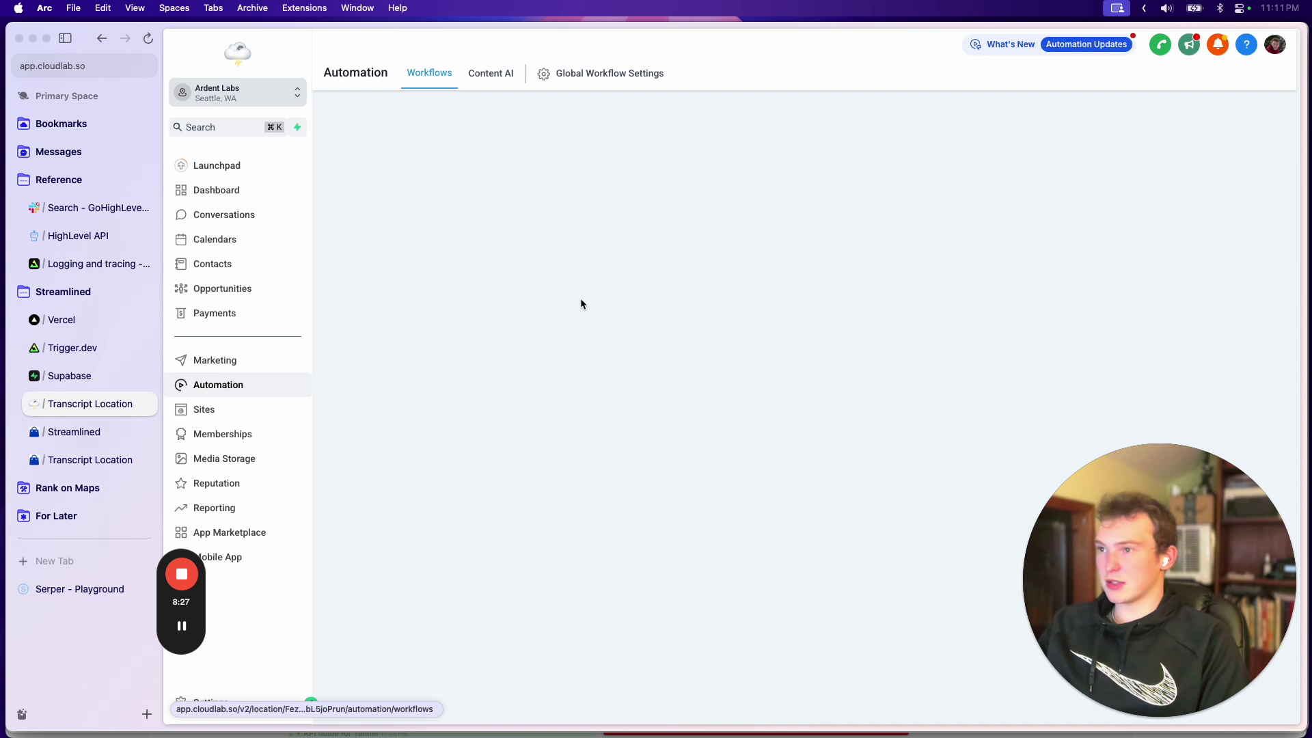
pyautogui.click(442, 529)
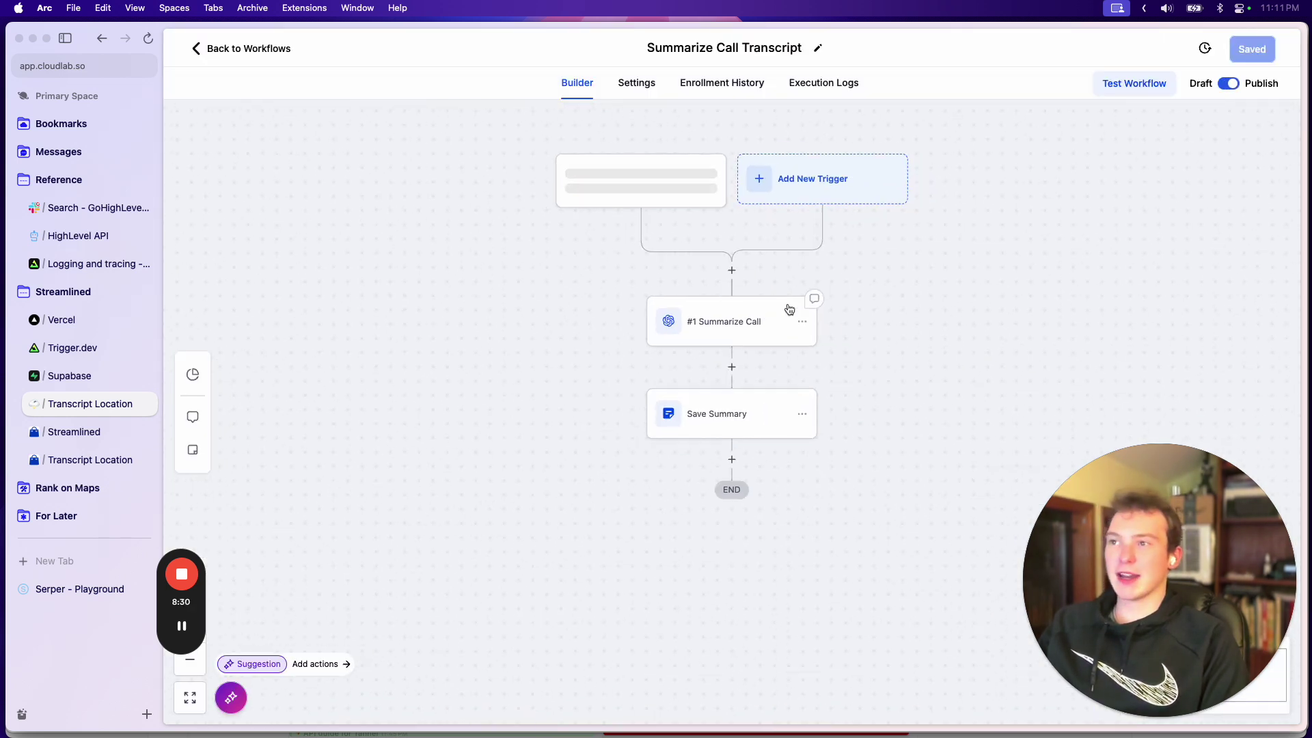
pyautogui.moveTo(941, 251); pyautogui.dragTo(862, 276)
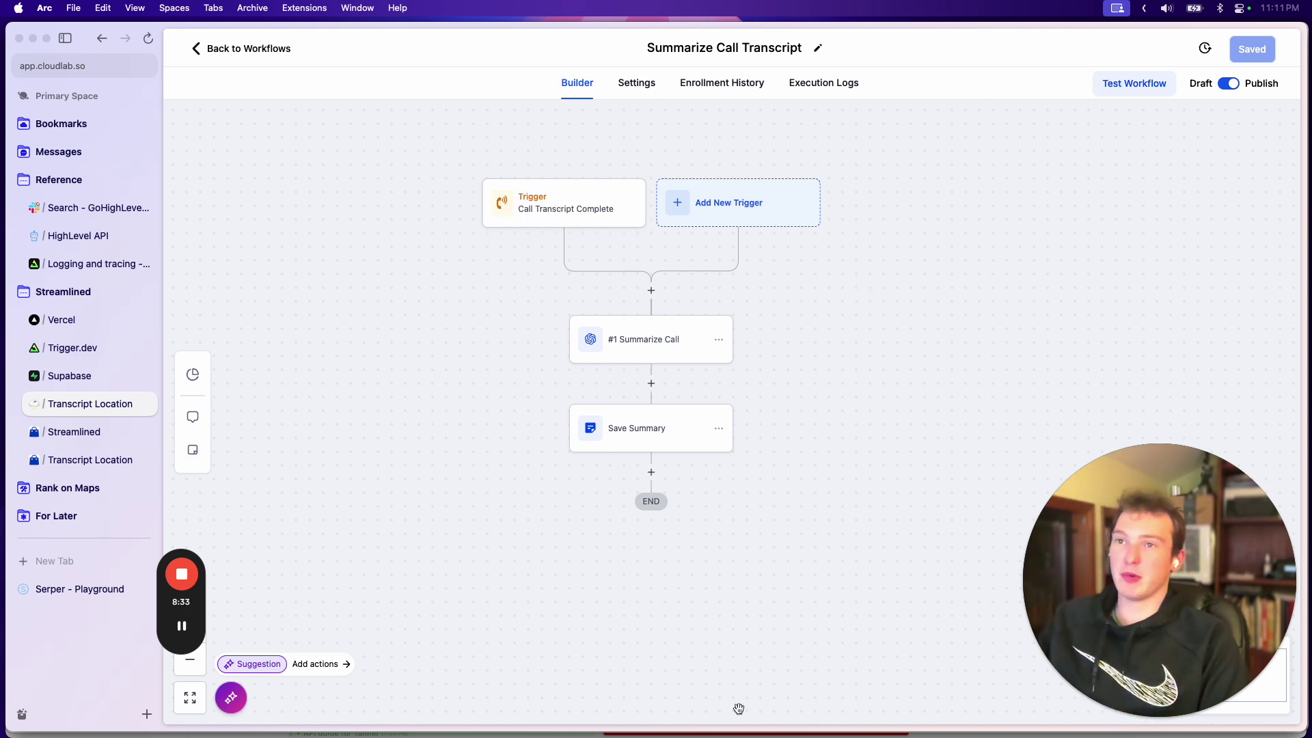
# Step: Switch to Cursor and view call-transcript.ts in the frontend's functions/actions folder
pyautogui.moveTo(756, 731)
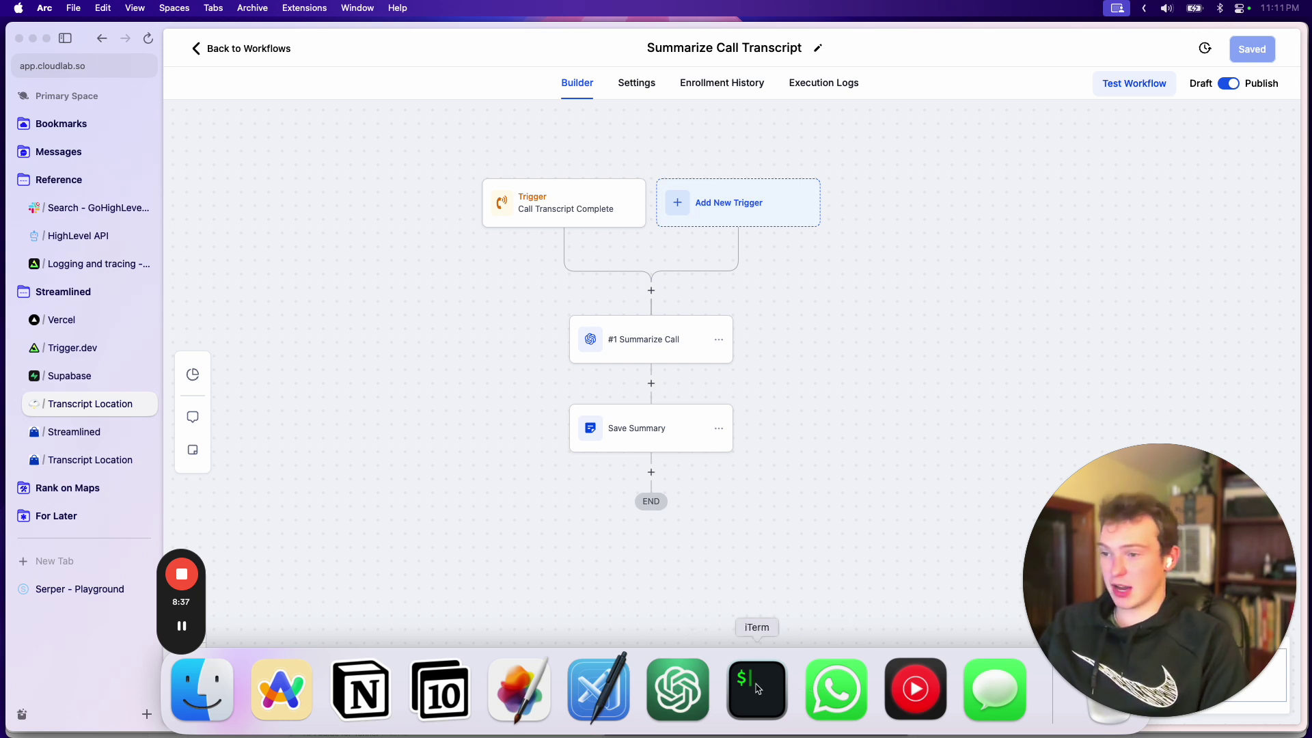
pyautogui.click(598, 690)
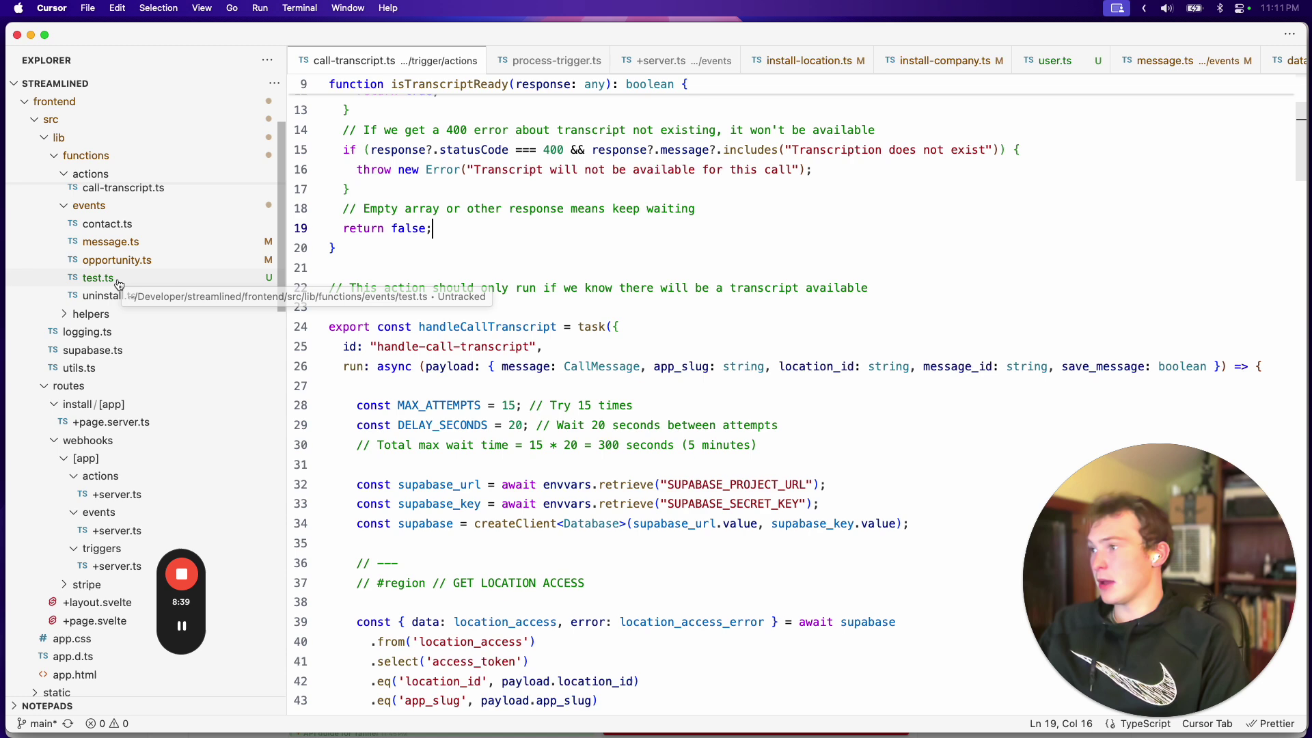
pyautogui.click(92, 376)
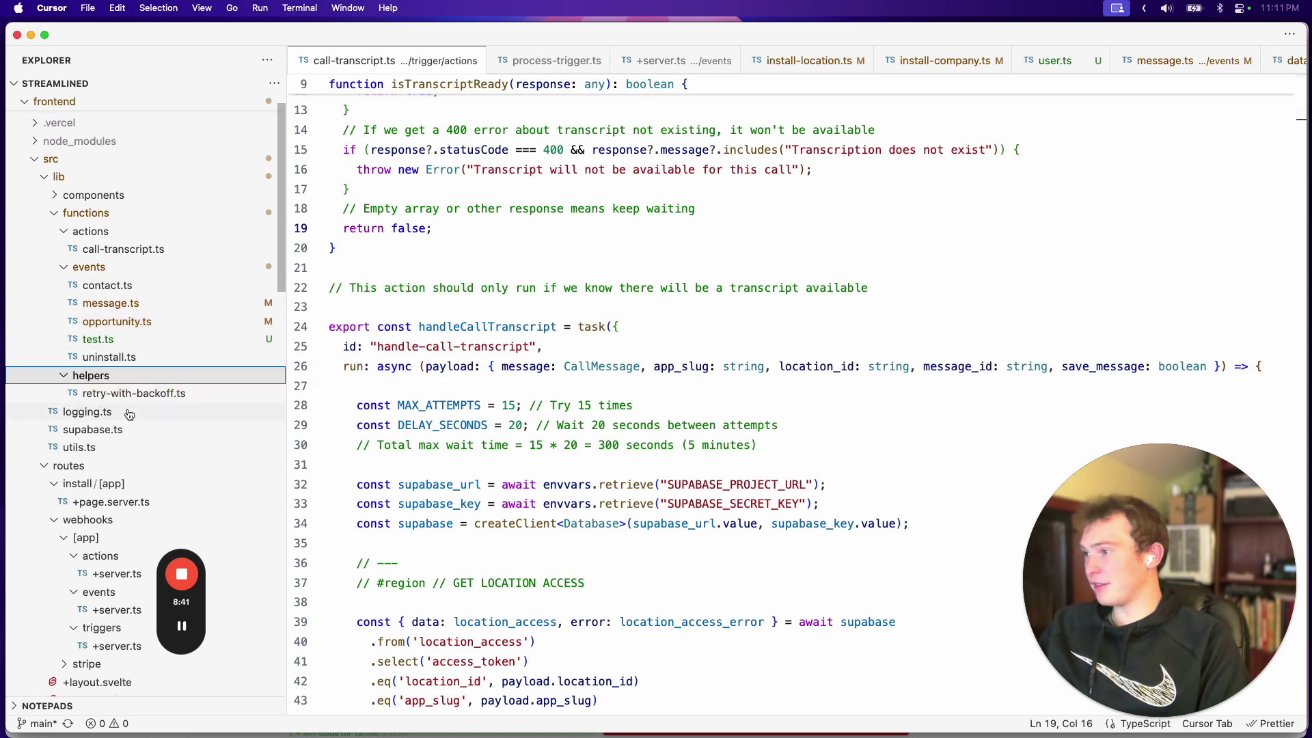
pyautogui.click(105, 376)
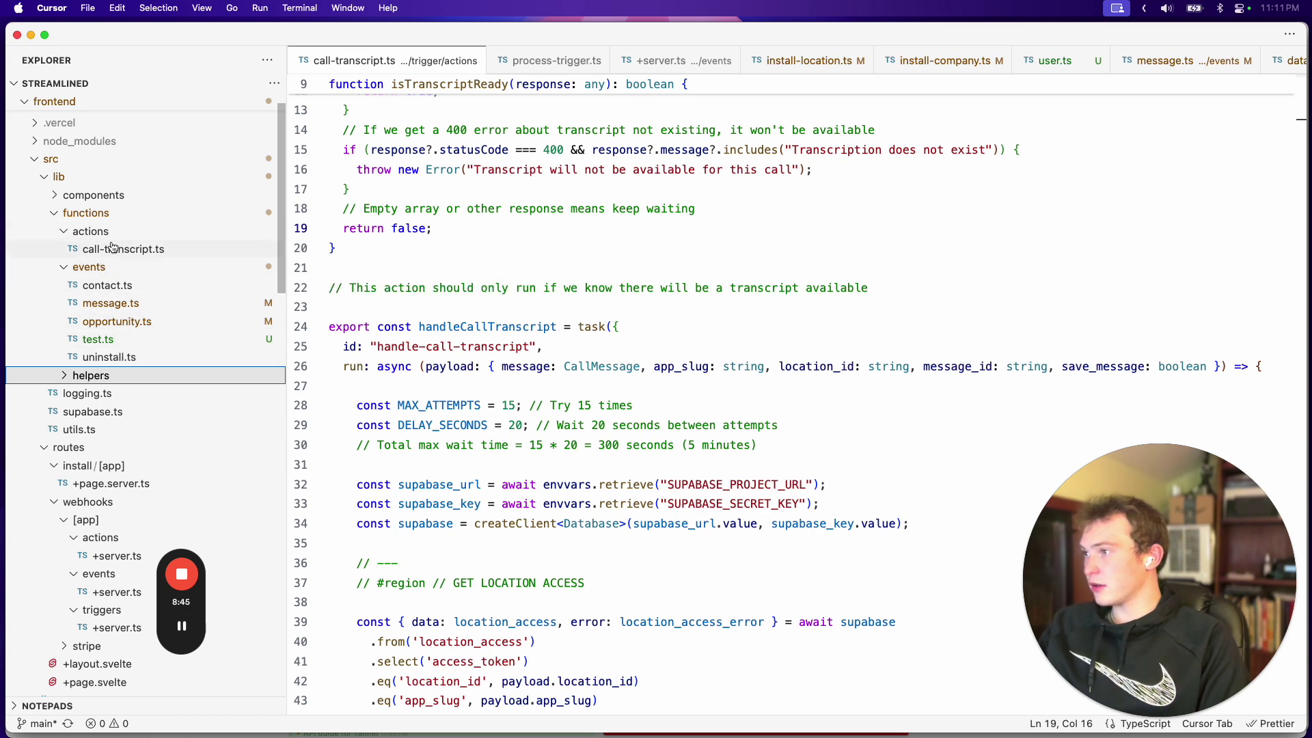
pyautogui.scroll(-1, 158, 245)
pyautogui.click(157, 245)
pyautogui.scroll(-3, 140, 301)
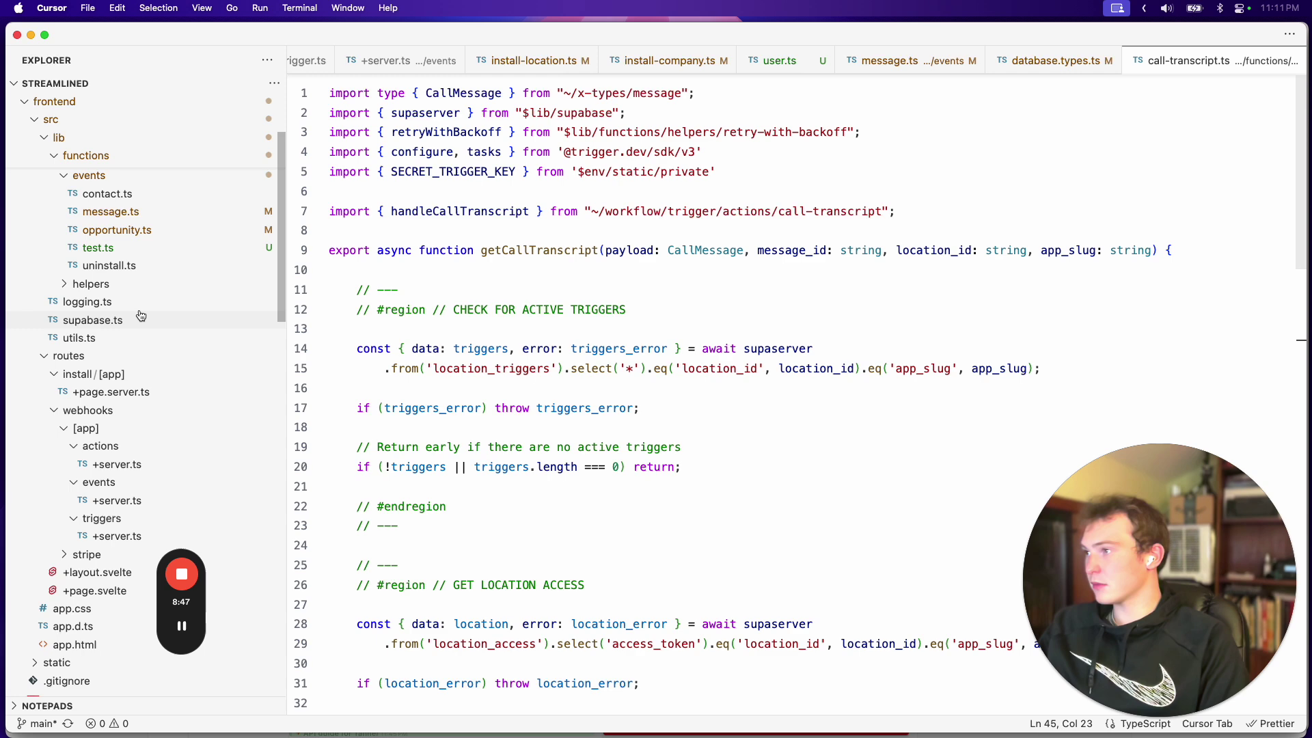
pyautogui.scroll(4, 142, 289)
pyautogui.scroll(-3, 146, 304)
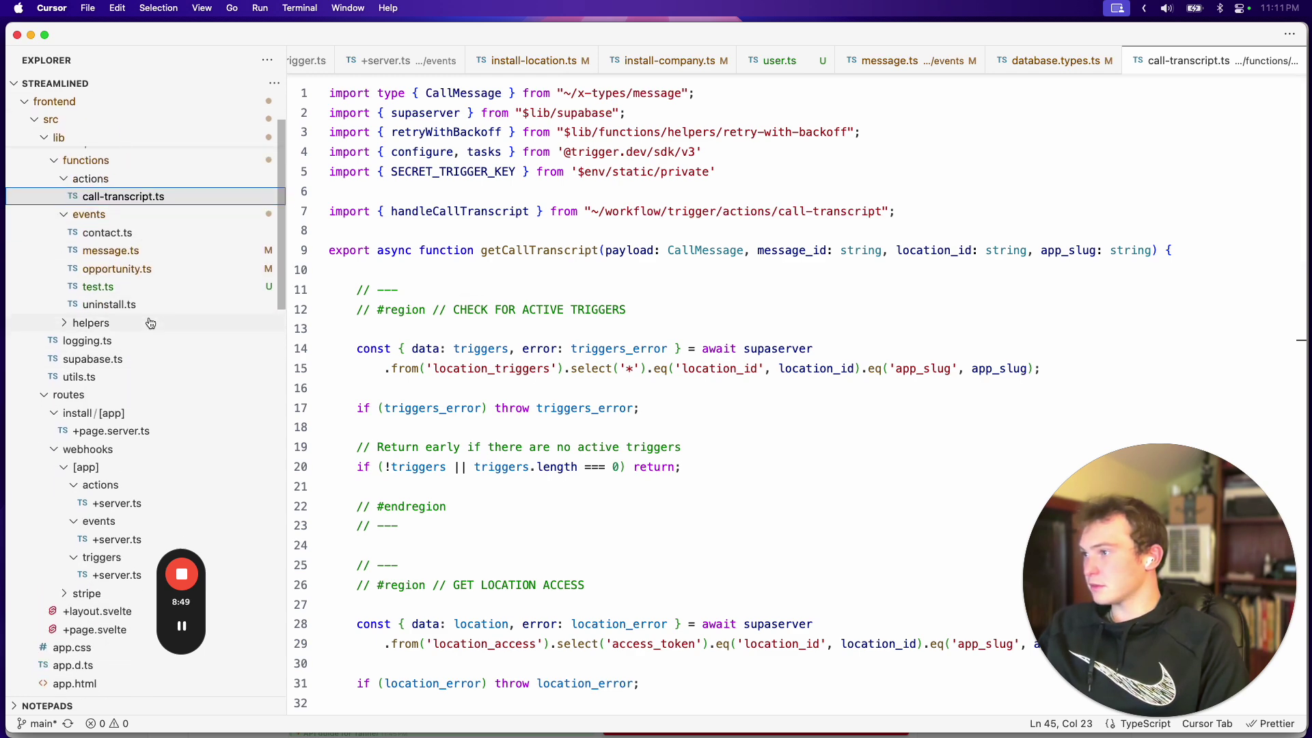
# Step: View message.ts in the events folder, and open the +server.ts file of the triggers webhook route
pyautogui.click(126, 253)
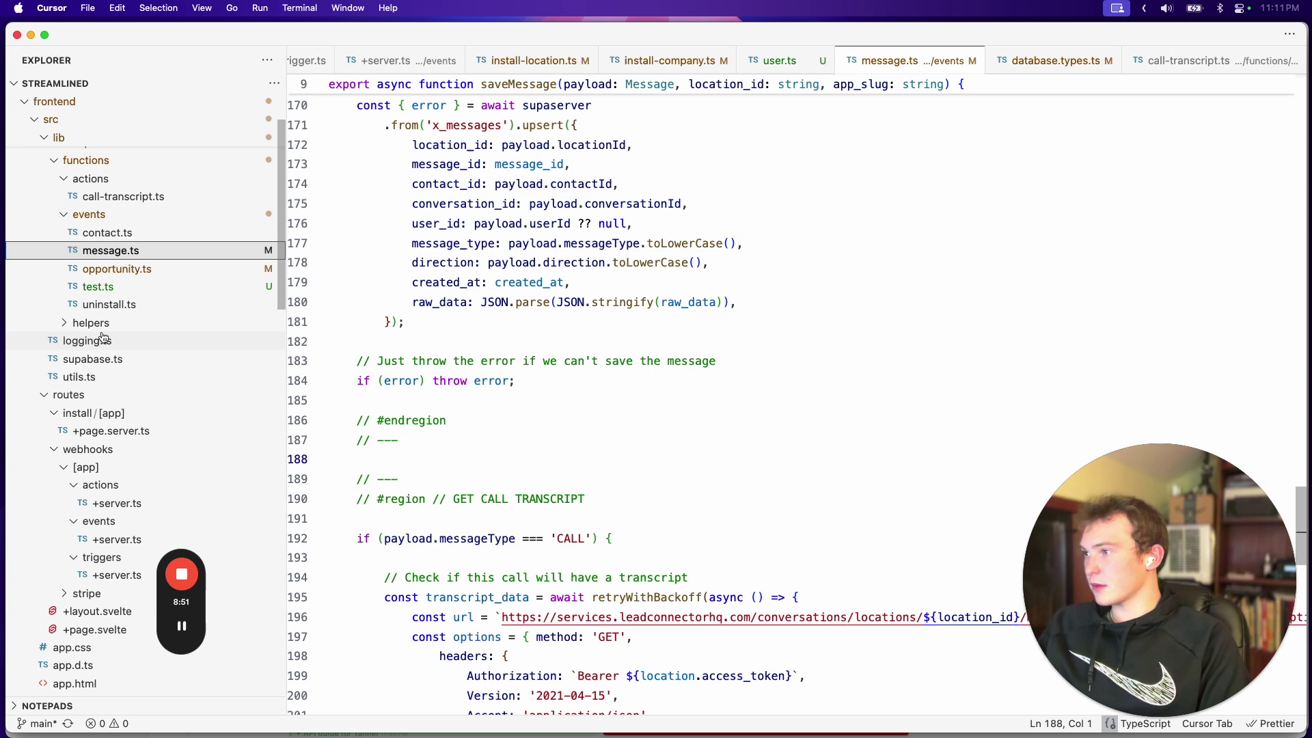
pyautogui.click(107, 325)
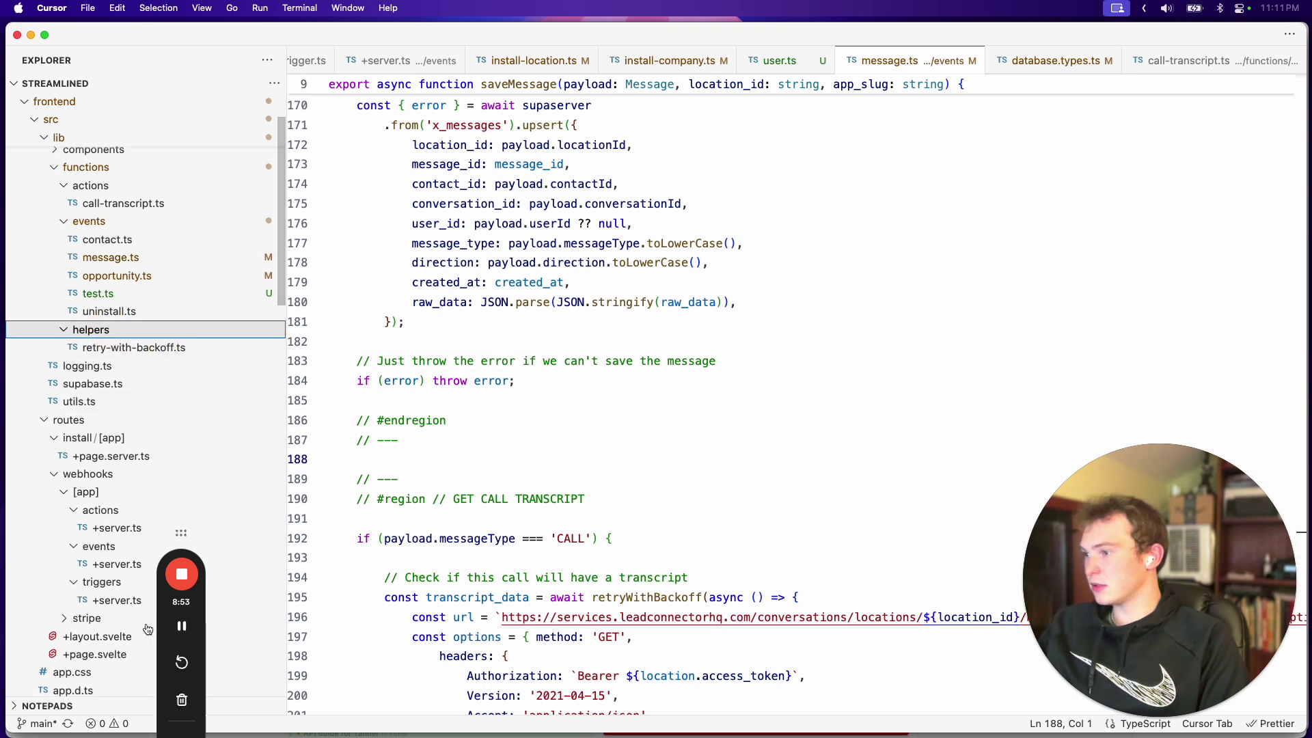
pyautogui.scroll(-4, 116, 478)
pyautogui.click(117, 457)
# Step: Examine the trigger webhook's payload parsing, DELETED event handling, location check and active trigger upsert
pyautogui.scroll(10, 739, 330)
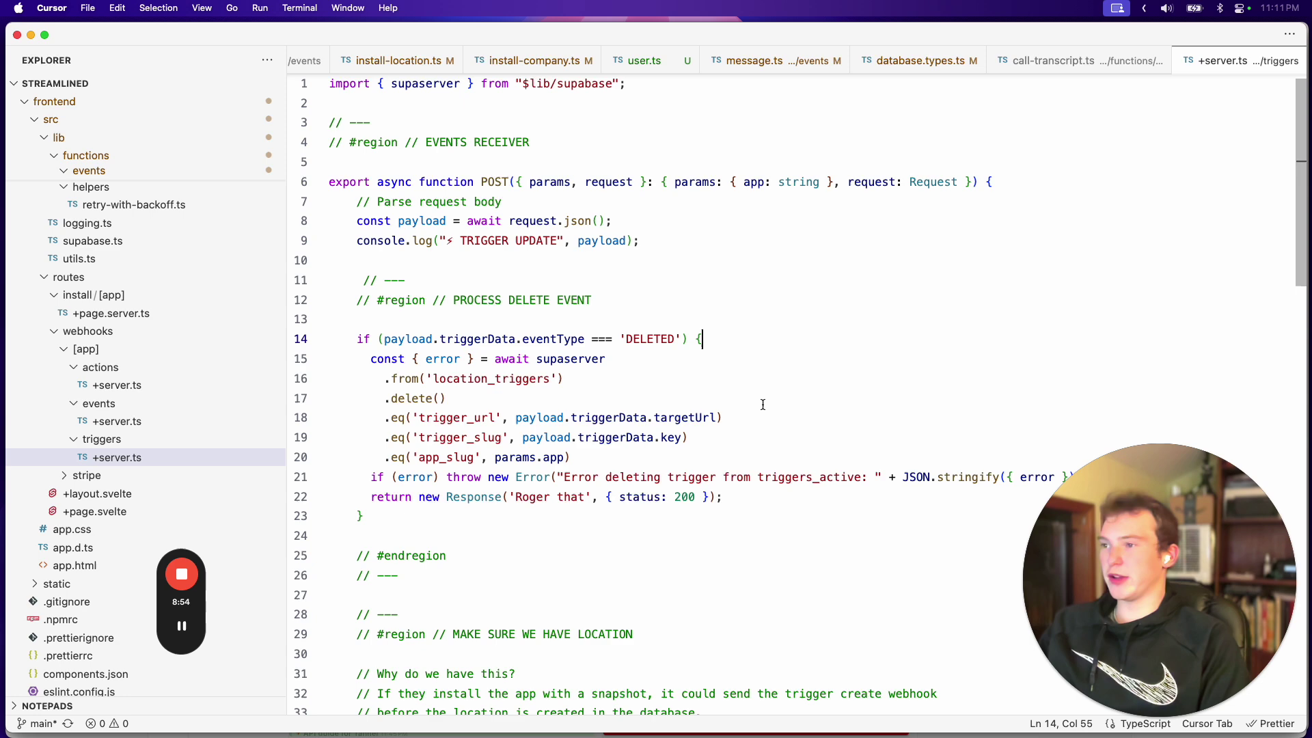
pyautogui.scroll(1, 585, 391)
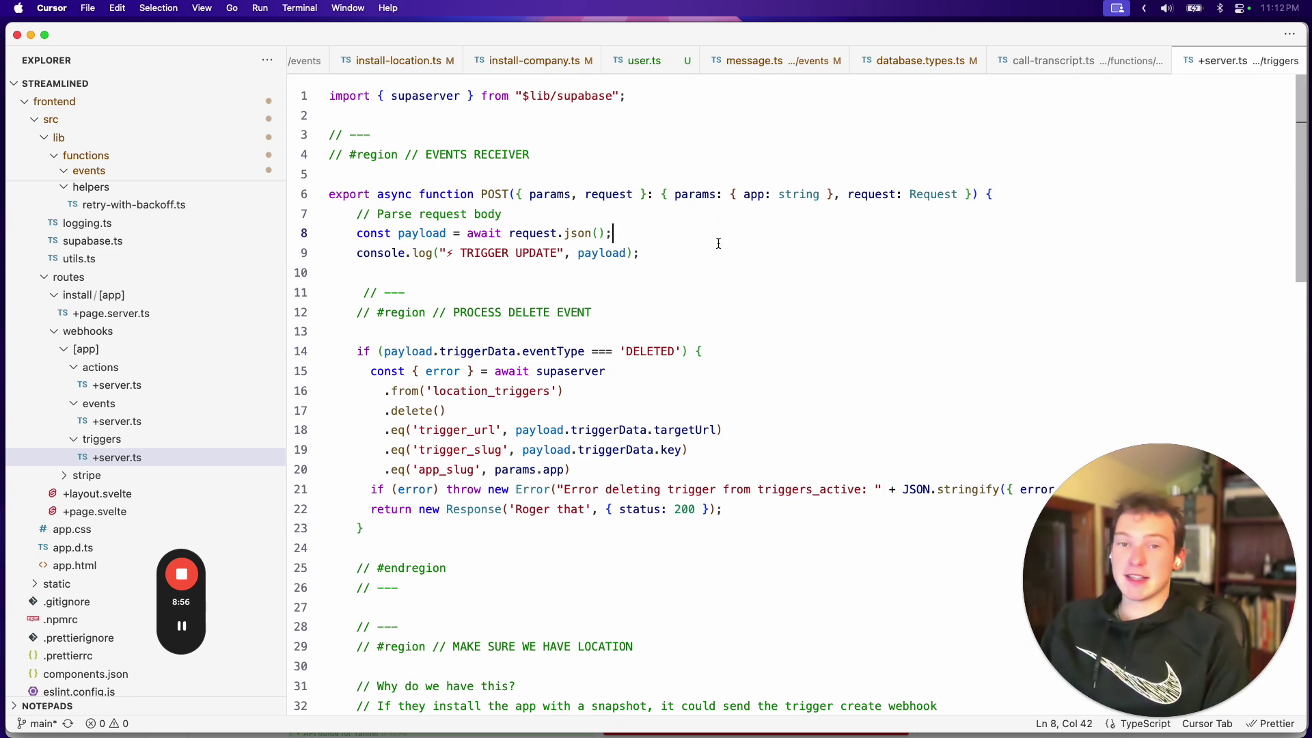
pyautogui.scroll(-2, 659, 331)
pyautogui.click(650, 258)
pyautogui.scroll(-1, 593, 336)
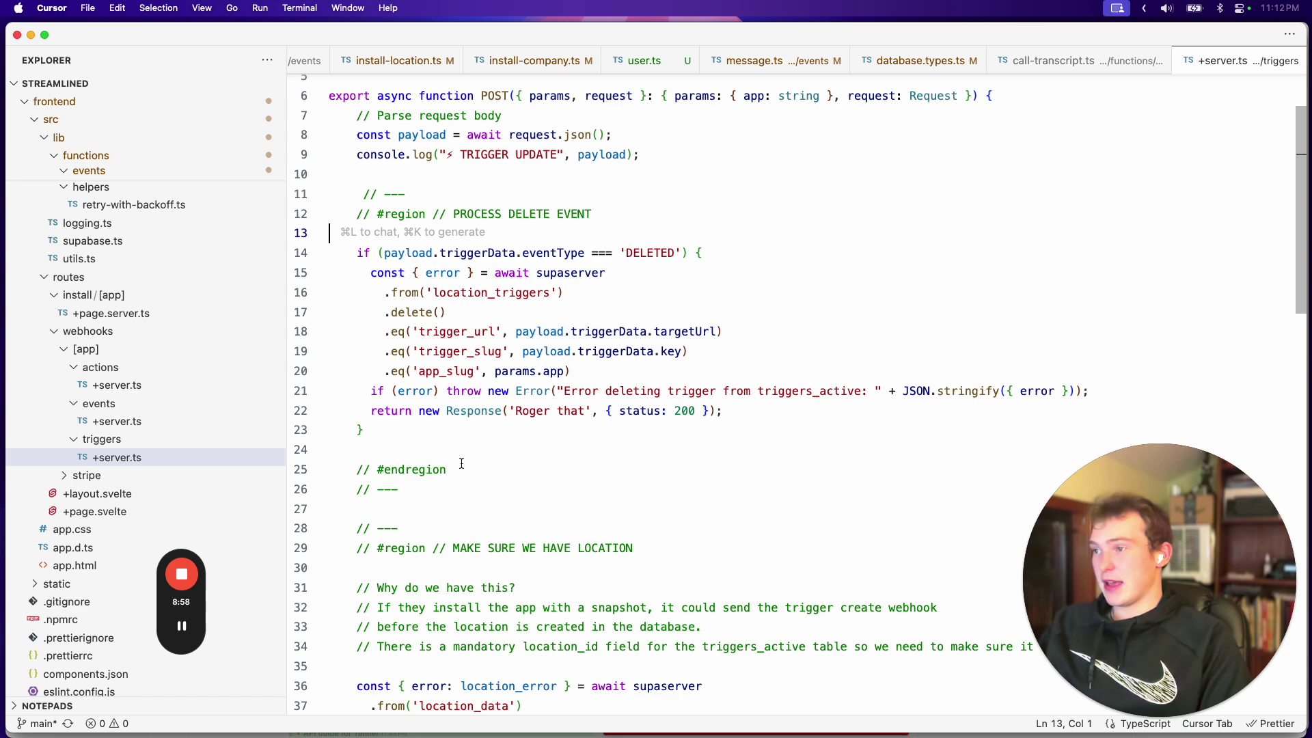
pyautogui.moveTo(388, 429); pyautogui.dragTo(351, 244)
pyautogui.scroll(-10, 371, 391)
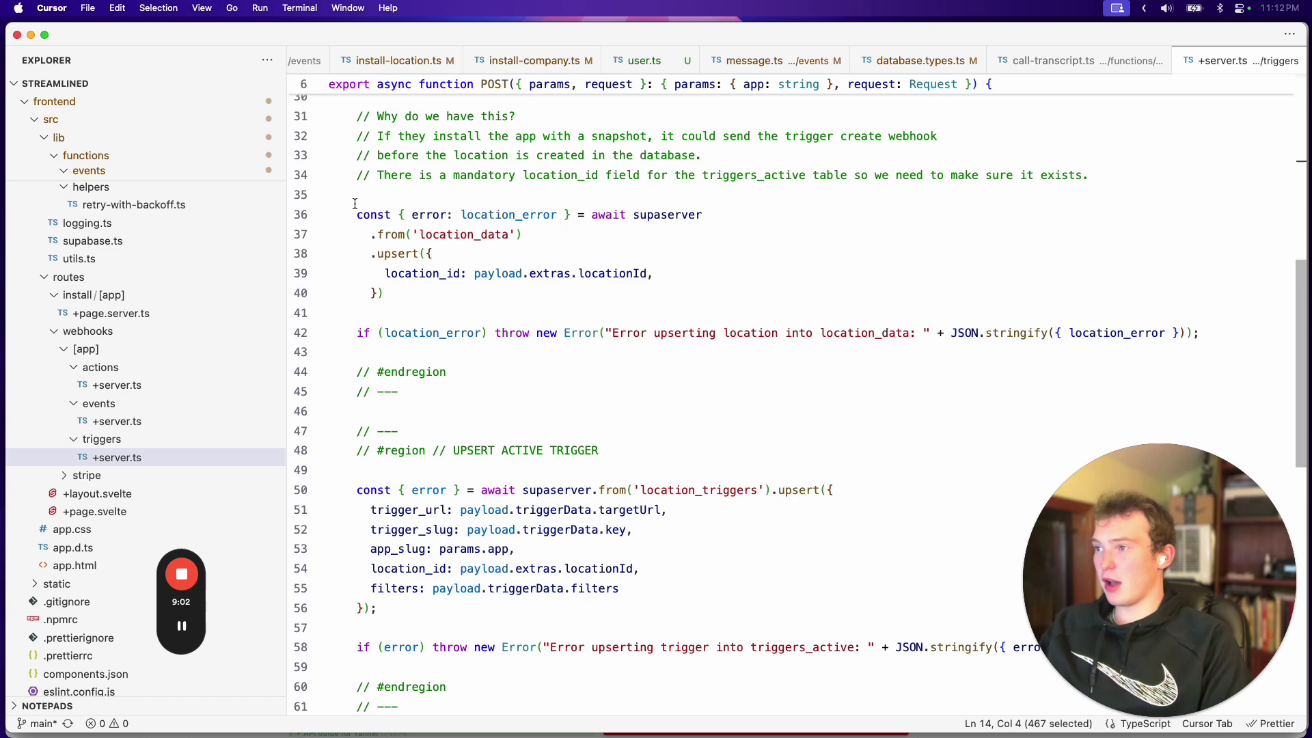
pyautogui.scroll(-2, 469, 371)
pyautogui.scroll(4, 445, 259)
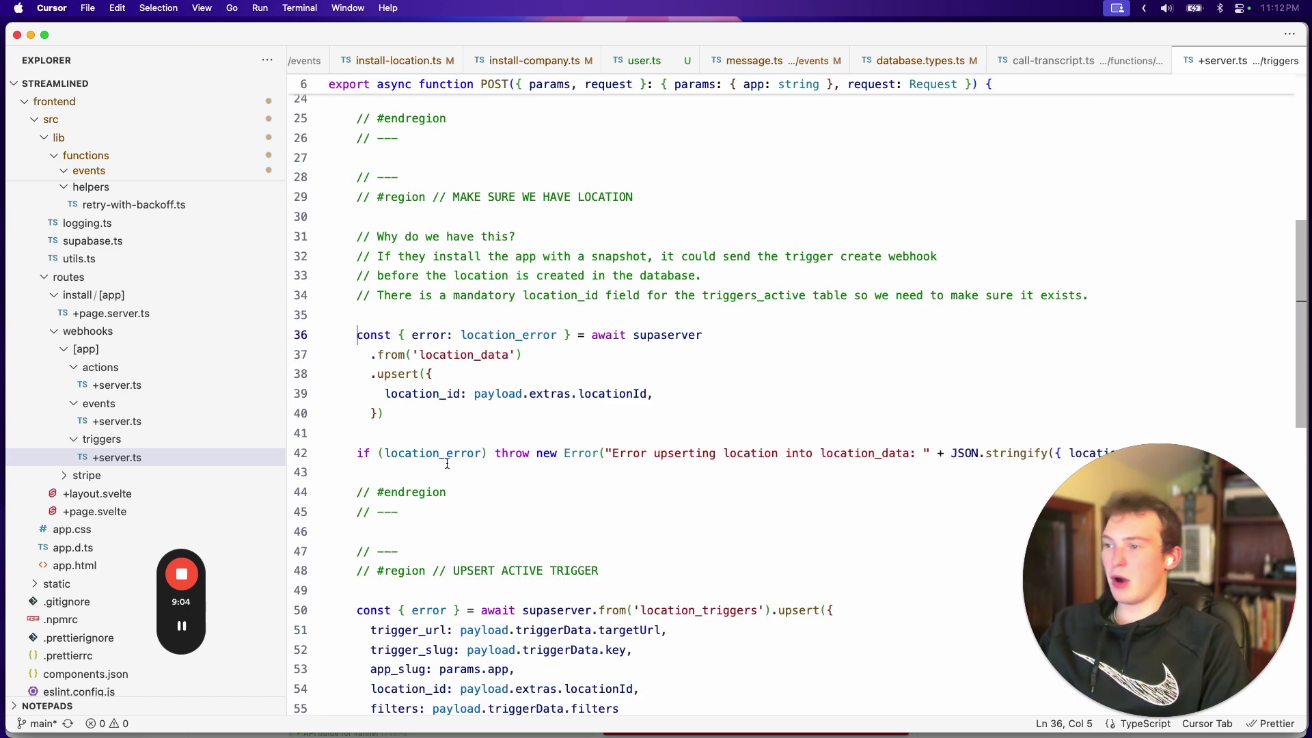
# Step: Examine the location_data upsert and the location_triggers upsert with their error checks in the triggers webhook code
pyautogui.moveTo(431, 452); pyautogui.dragTo(356, 331)
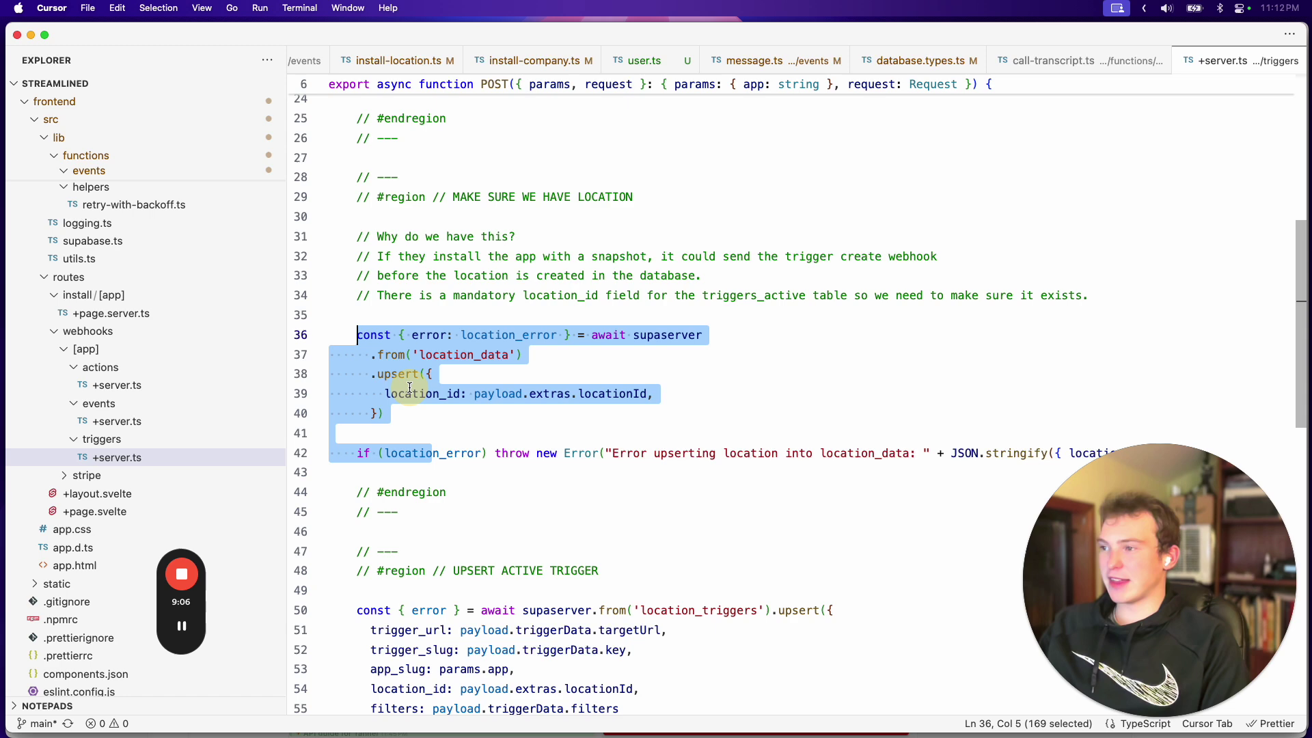
pyautogui.click(412, 394)
pyautogui.scroll(-5, 412, 394)
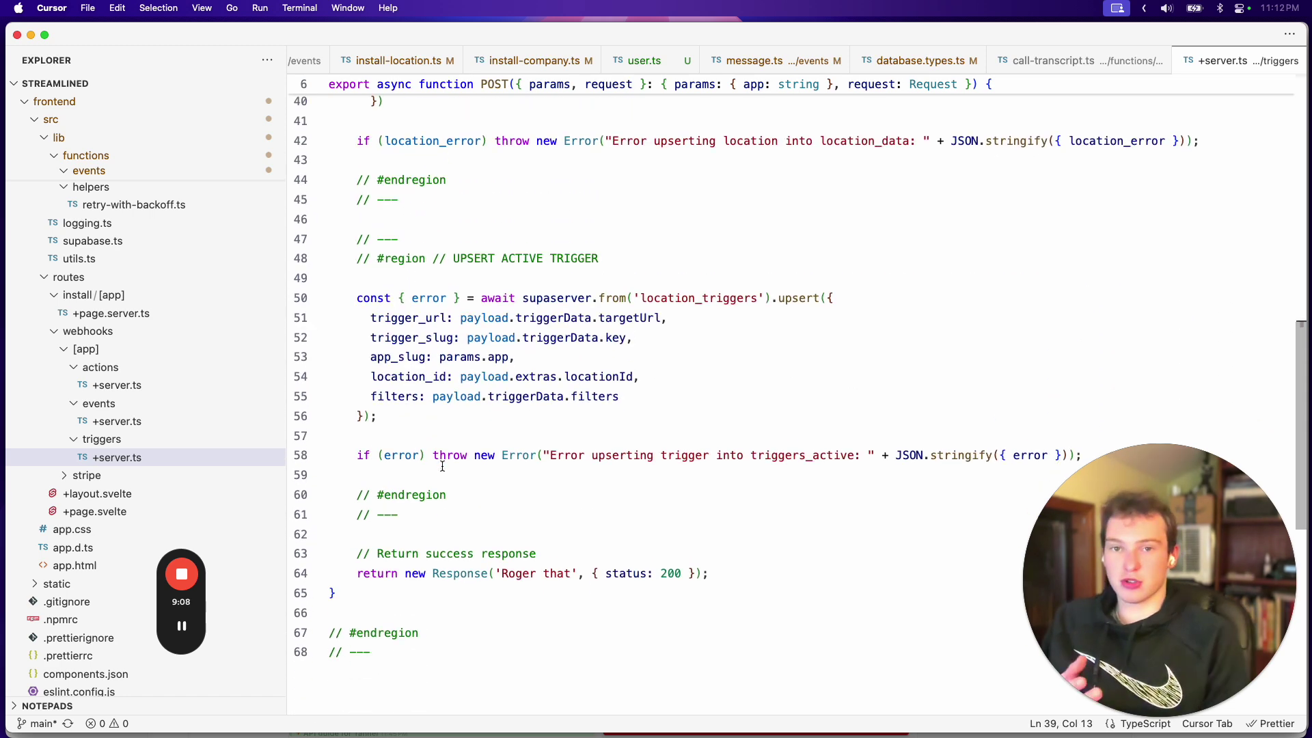
pyautogui.click(499, 470)
pyautogui.hotkey('shift', 'Up')
pyautogui.hotkey('shift', 'Up')
pyautogui.hotkey('shift', 'Up')
pyautogui.hotkey('shift', 'Up')
pyautogui.hotkey('shift', 'Up')
pyautogui.hotkey('shift', 'Up')
pyautogui.hotkey('shift', 'Up')
pyautogui.hotkey('shift', 'Up')
pyautogui.hotkey('shift', 'Up')
pyautogui.hotkey('shift', 'Up')
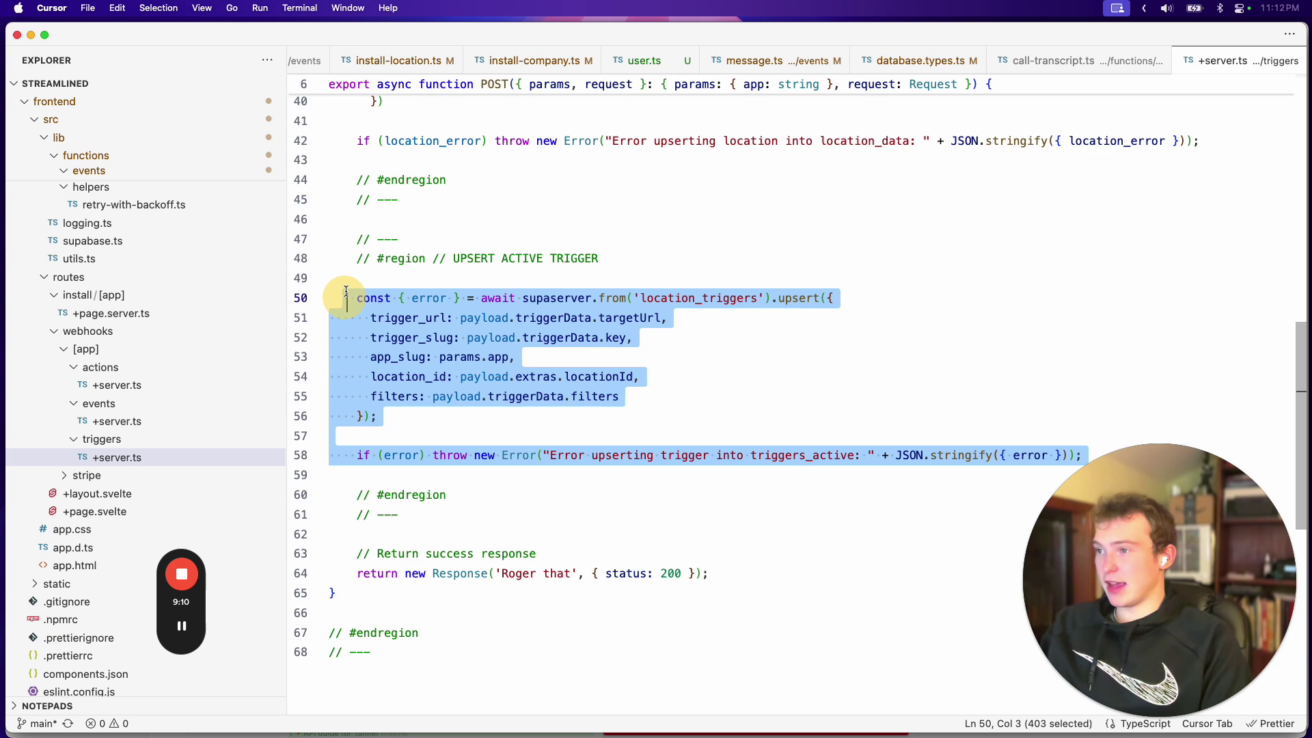
pyautogui.scroll(7, 471, 408)
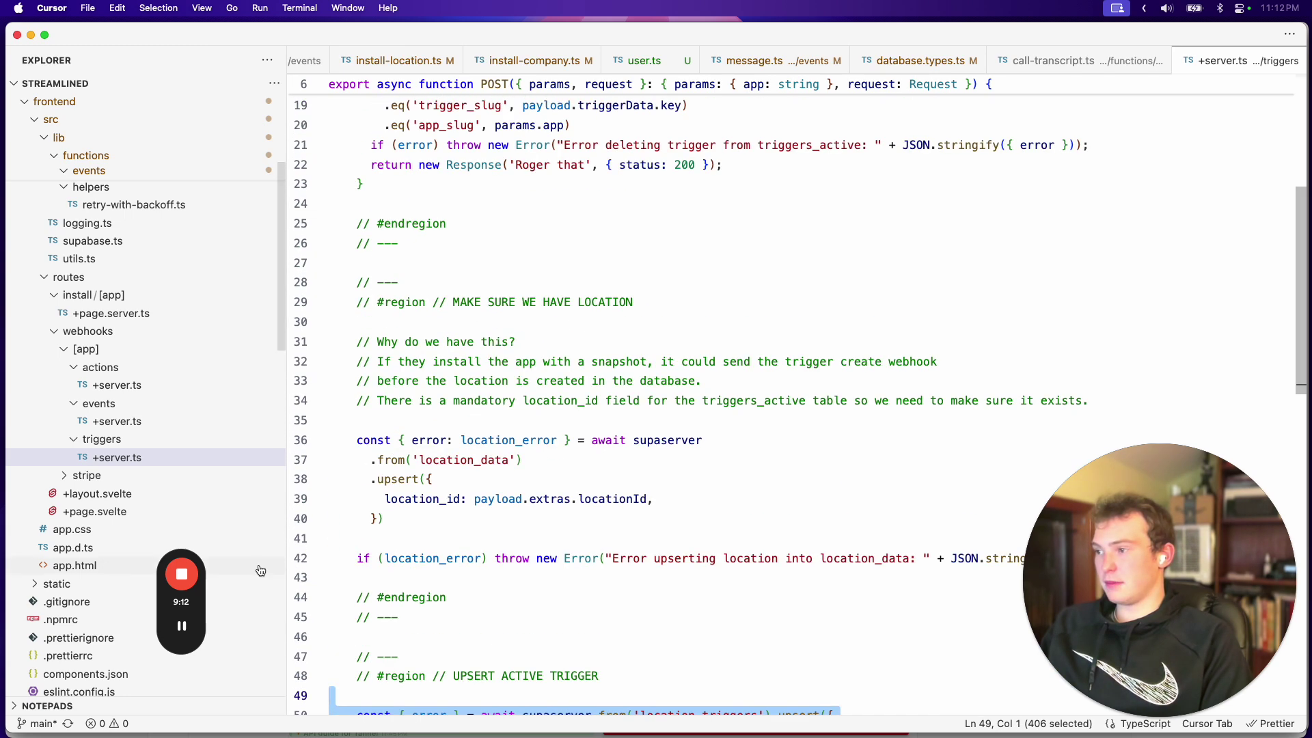
pyautogui.scroll(-3, 542, 515)
pyautogui.click(437, 282)
pyautogui.moveTo(499, 403); pyautogui.dragTo(377, 262)
pyautogui.click(443, 373)
pyautogui.scroll(-3, 410, 393)
pyautogui.scroll(1, 440, 421)
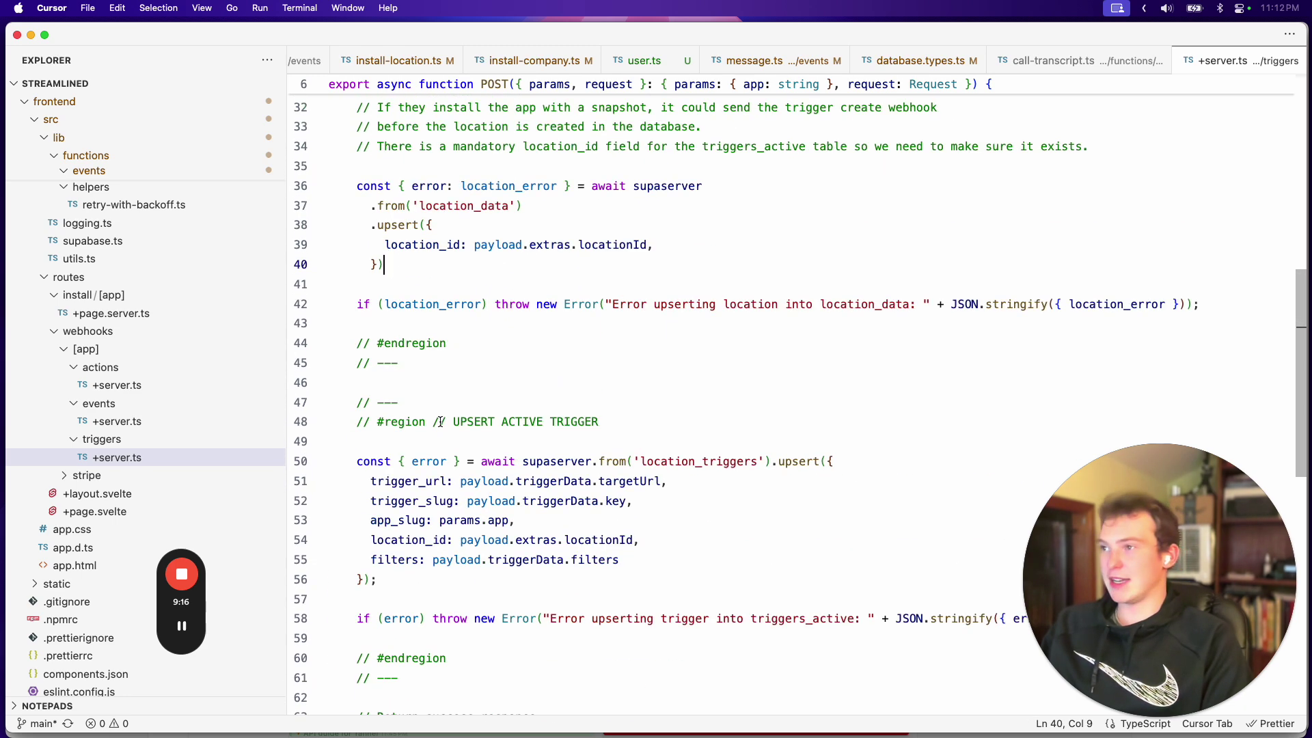
pyautogui.scroll(-5, 441, 421)
pyautogui.click(445, 405)
pyautogui.hotkey('shift', 'Up')
pyautogui.hotkey('shift', 'Up')
pyautogui.hotkey('shift', 'Up')
pyautogui.hotkey('shift', 'Up')
pyautogui.hotkey('shift', 'Up')
pyautogui.hotkey('shift', 'Up')
pyautogui.hotkey('shift', 'Up')
pyautogui.hotkey('shift', 'Up')
pyautogui.hotkey('shift', 'Up')
pyautogui.click(445, 404)
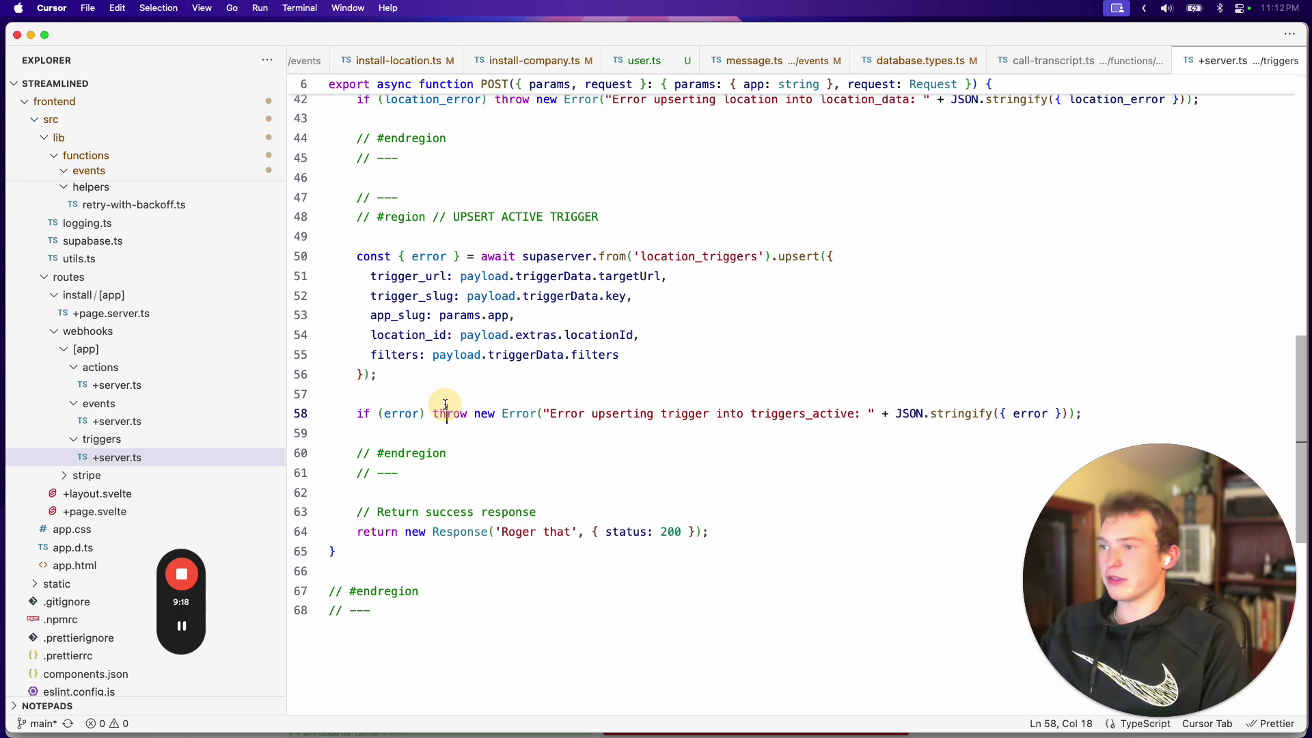
# Step: Switch to Arc and open the location_triggers table in Supabase to view its trigger slug, app slug, location and filters columns
pyautogui.moveTo(443, 704)
pyautogui.click(281, 690)
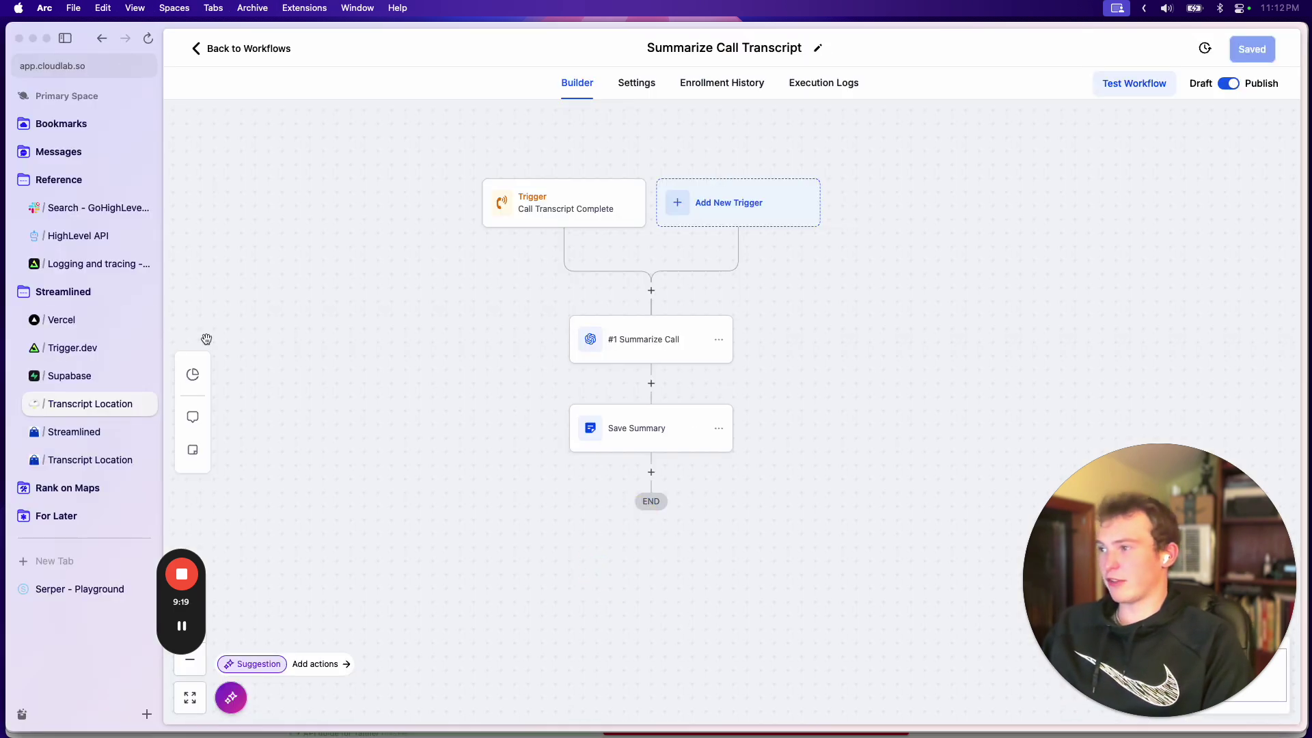
pyautogui.click(87, 375)
pyautogui.click(265, 259)
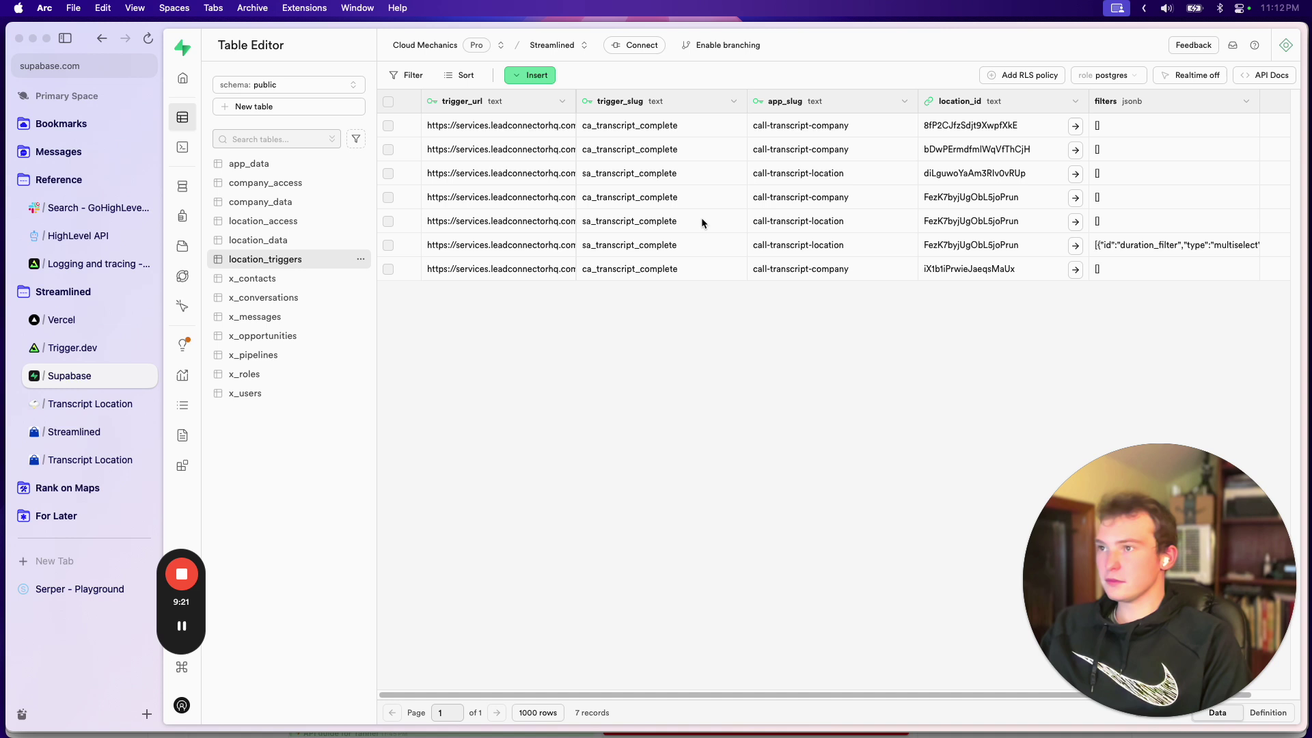
pyautogui.click(653, 174)
pyautogui.click(653, 243)
pyautogui.hscroll(1, 888, 246)
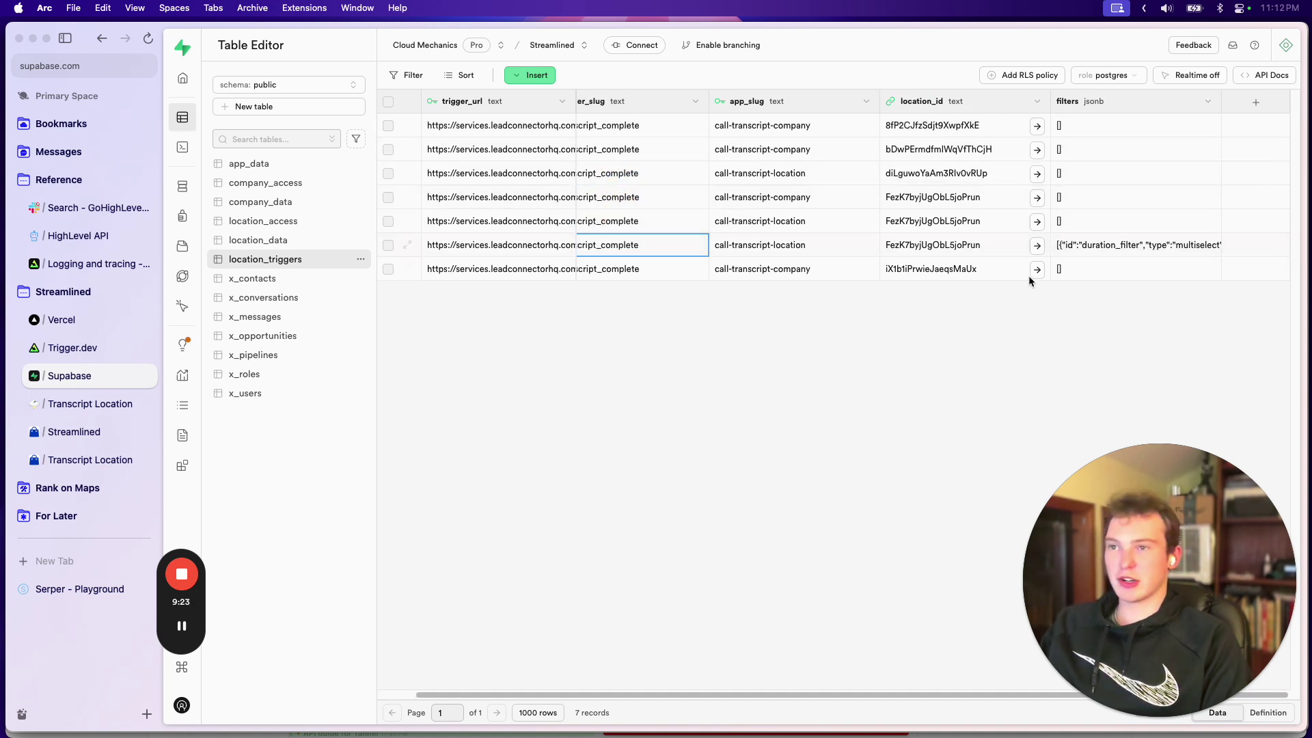
# Step: View the full JSON of the duration_filter entry in the filters column without changing it
pyautogui.doubleClick(1108, 247)
pyautogui.scroll(-2, 1114, 294)
pyautogui.scroll(2, 1117, 311)
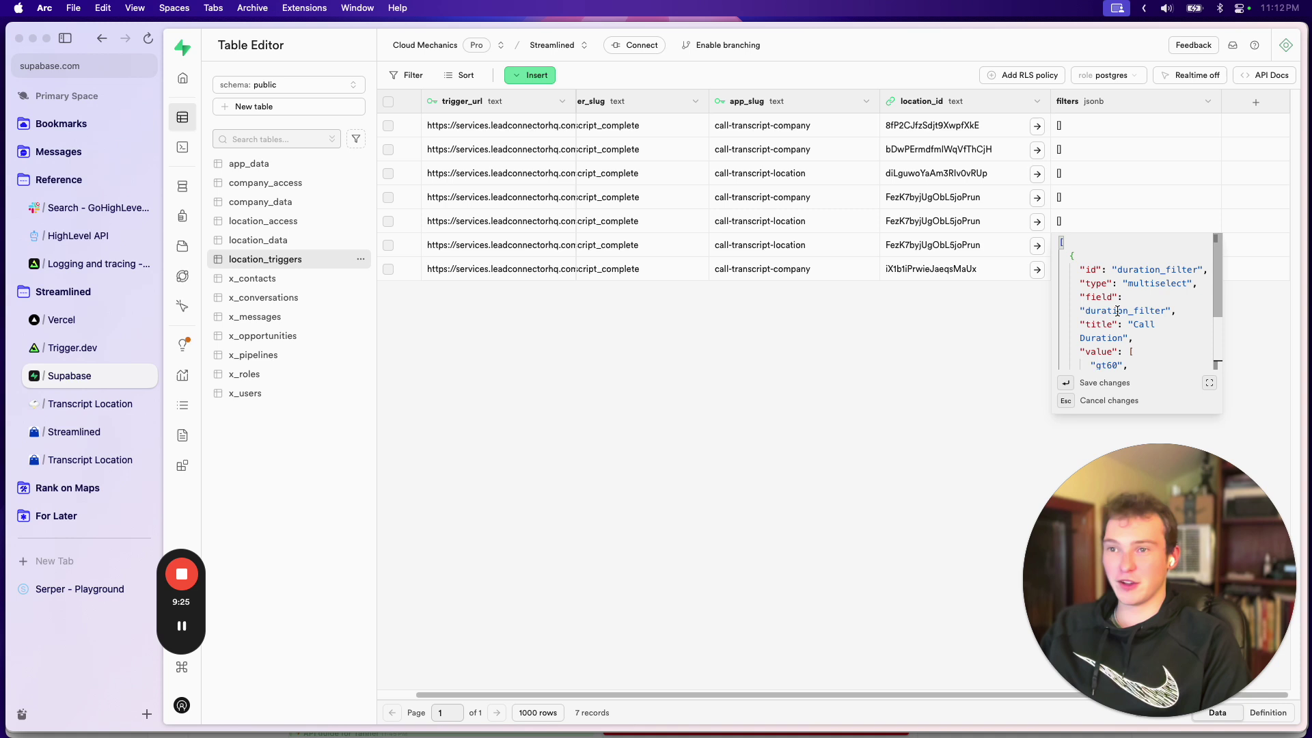
pyautogui.click(846, 304)
pyautogui.hscroll(-1, 928, 227)
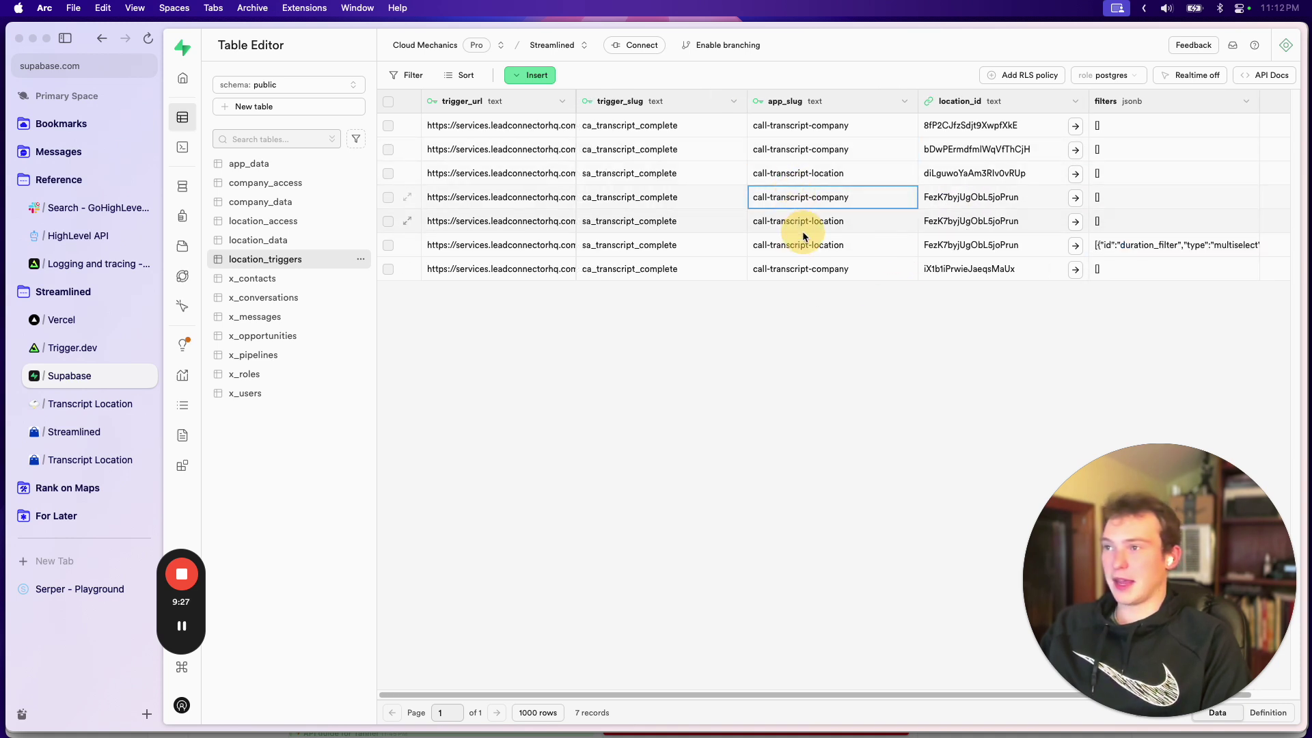
# Step: Inspect the trigger_url values across the rows of the location_triggers table
pyautogui.click(554, 198)
pyautogui.click(527, 152)
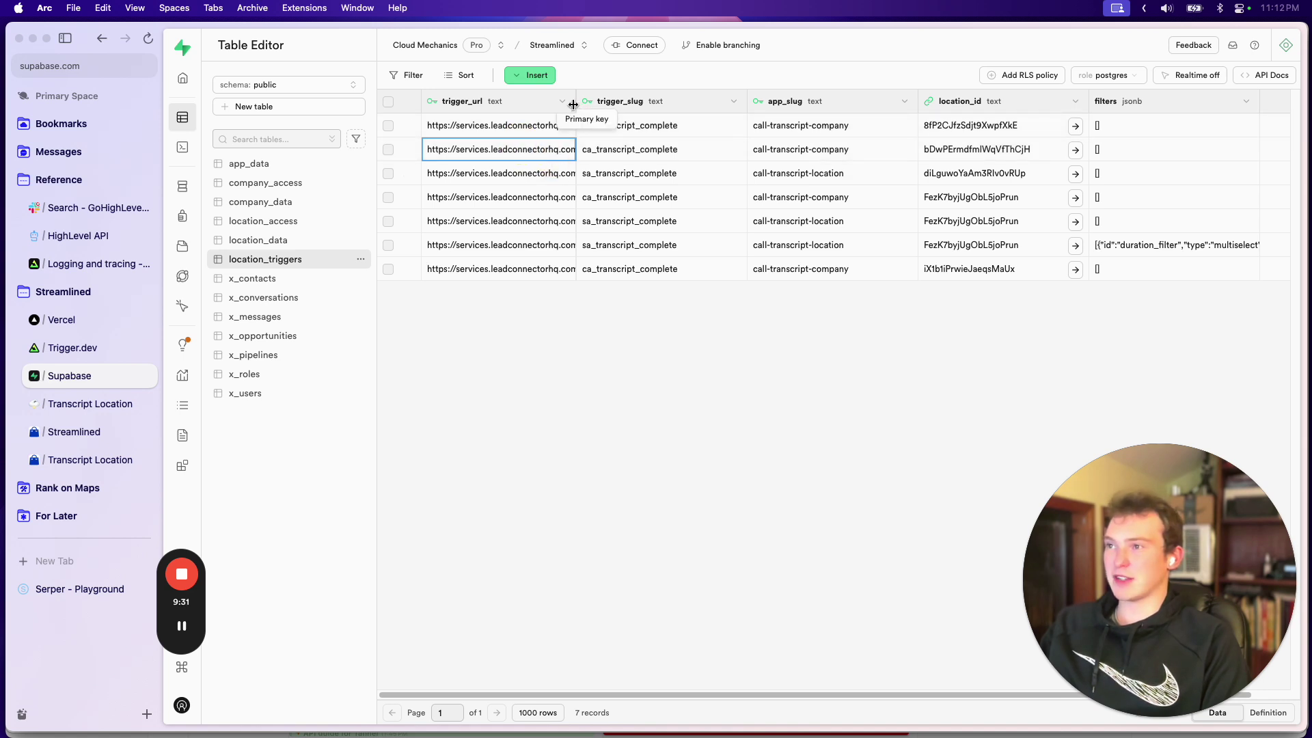
pyautogui.moveTo(573, 103)
pyautogui.mouseDown()
pyautogui.moveTo(1017, 99)
pyautogui.moveTo(569, 106)
pyautogui.mouseUp()
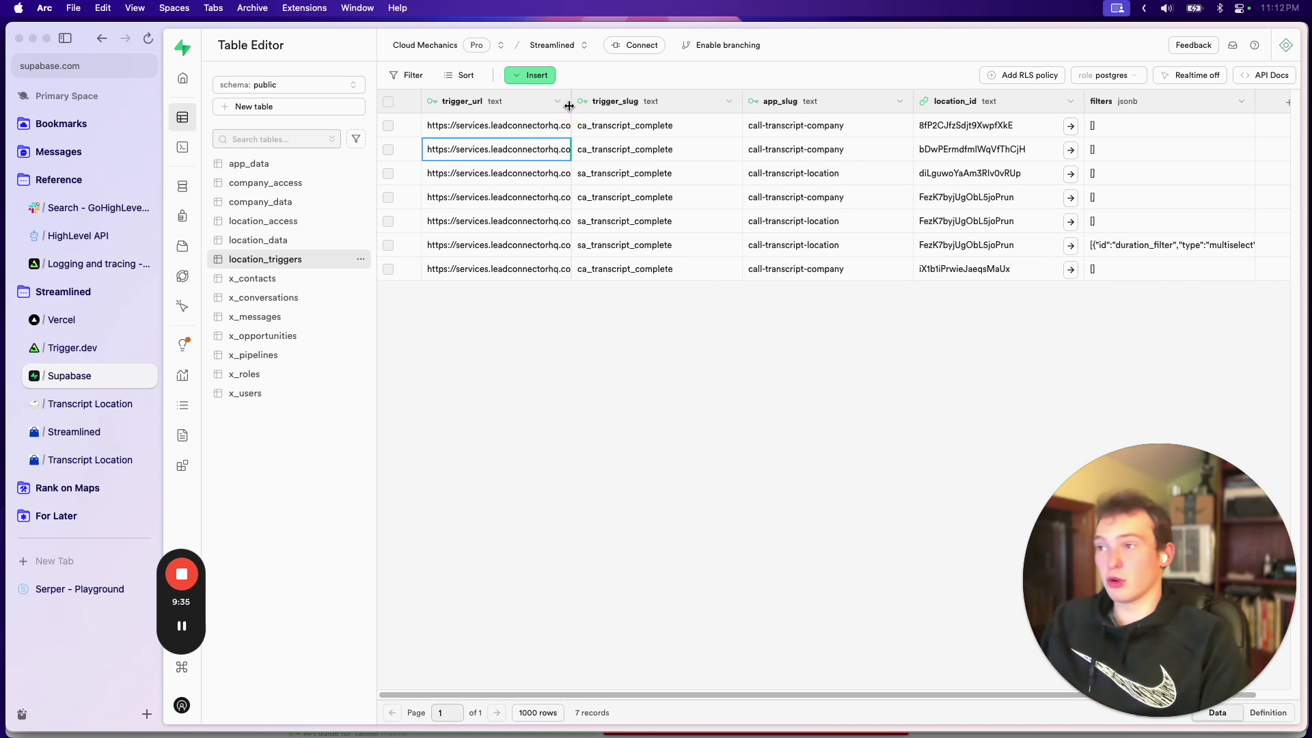
pyautogui.click(487, 174)
pyautogui.click(497, 198)
pyautogui.click(501, 221)
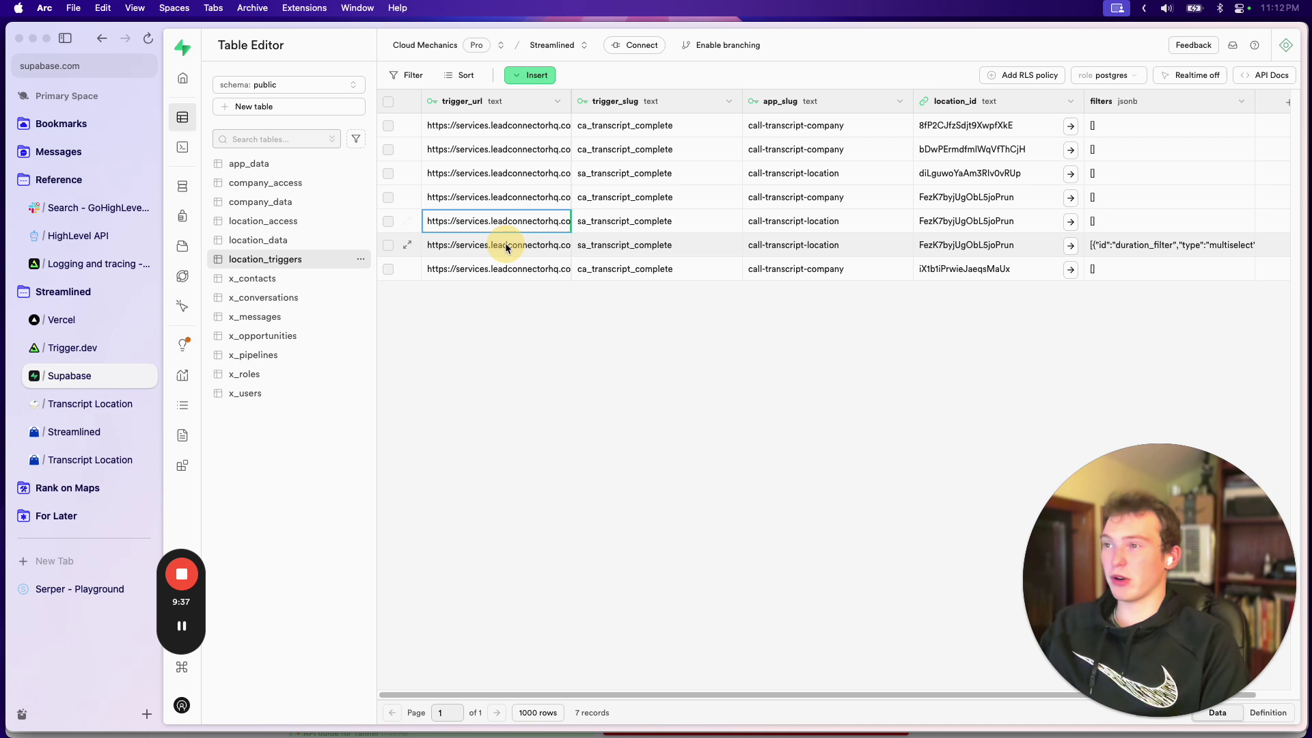
pyautogui.click(505, 245)
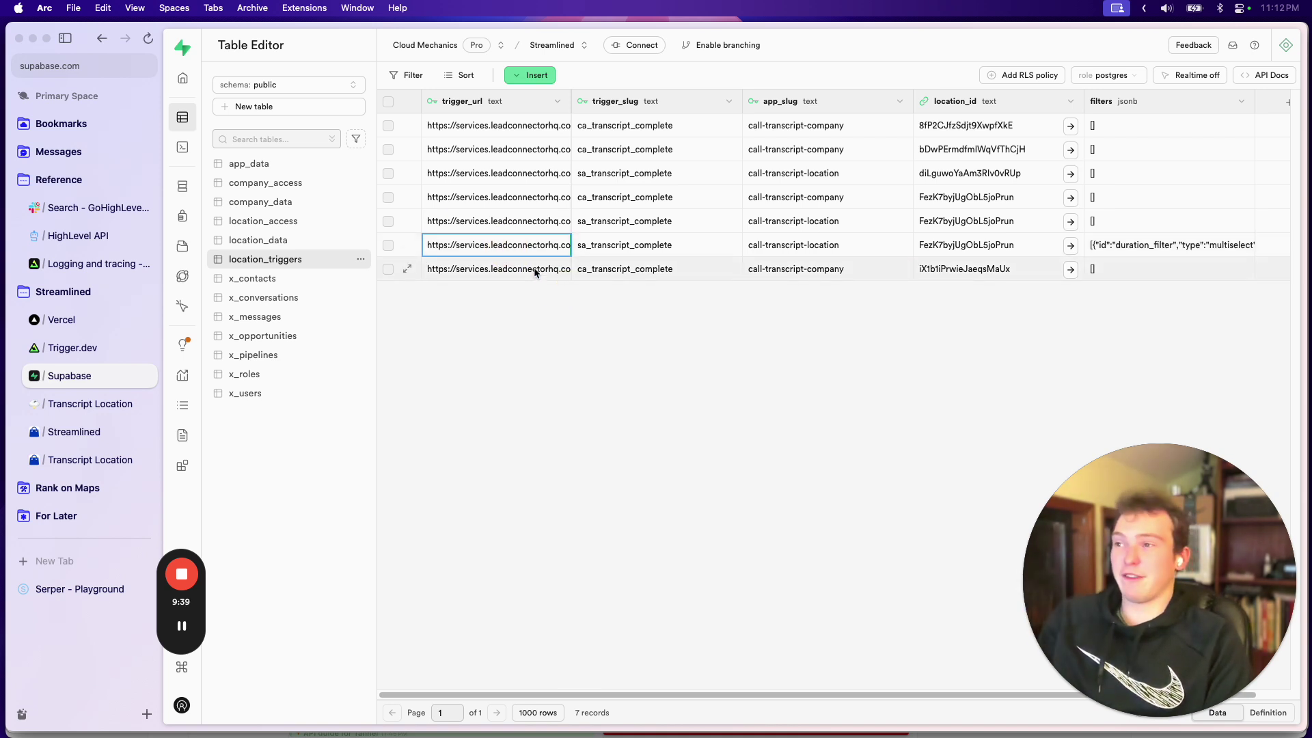
pyautogui.click(516, 201)
pyautogui.click(522, 225)
pyautogui.click(525, 267)
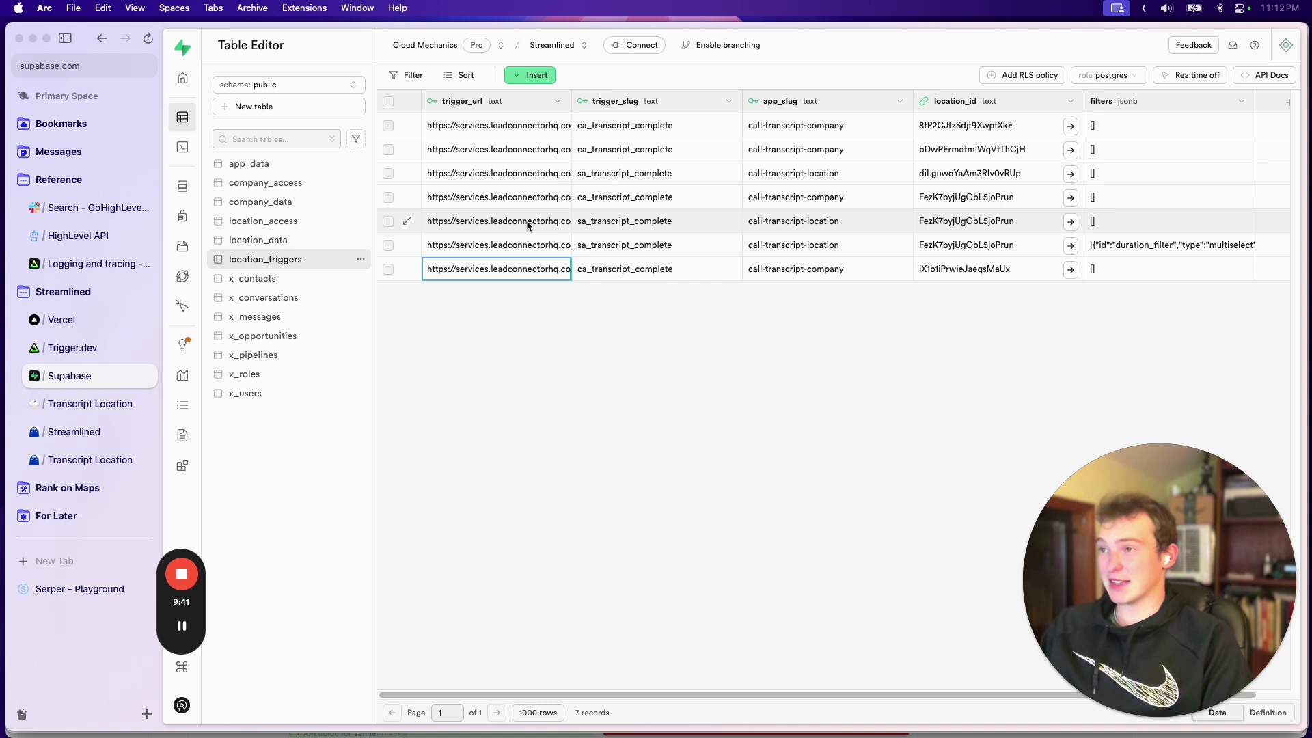
pyautogui.click(527, 223)
pyautogui.click(497, 173)
pyautogui.click(487, 150)
# Step: Return to the Summarize Call Transcript workflow and add a Call Duration filter to its Call Transcript Complete trigger
pyautogui.click(90, 404)
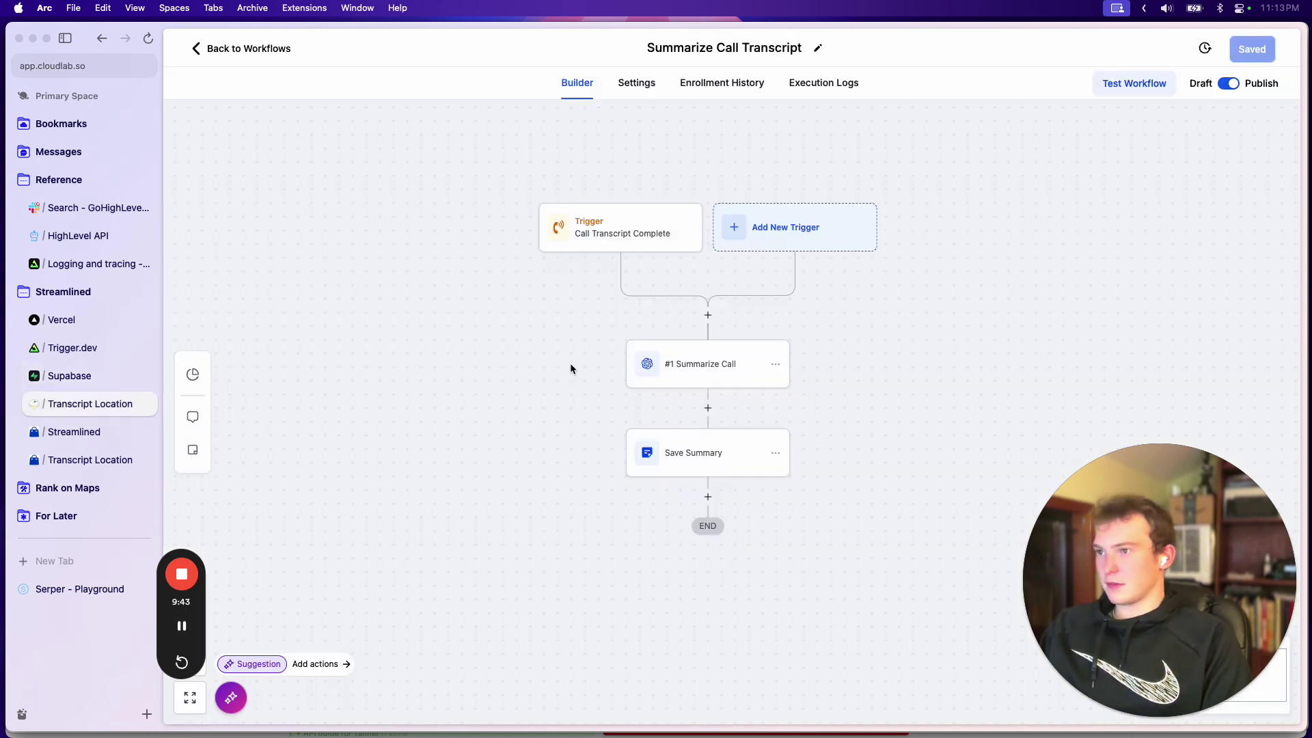
pyautogui.click(602, 235)
pyautogui.click(744, 376)
pyautogui.click(748, 391)
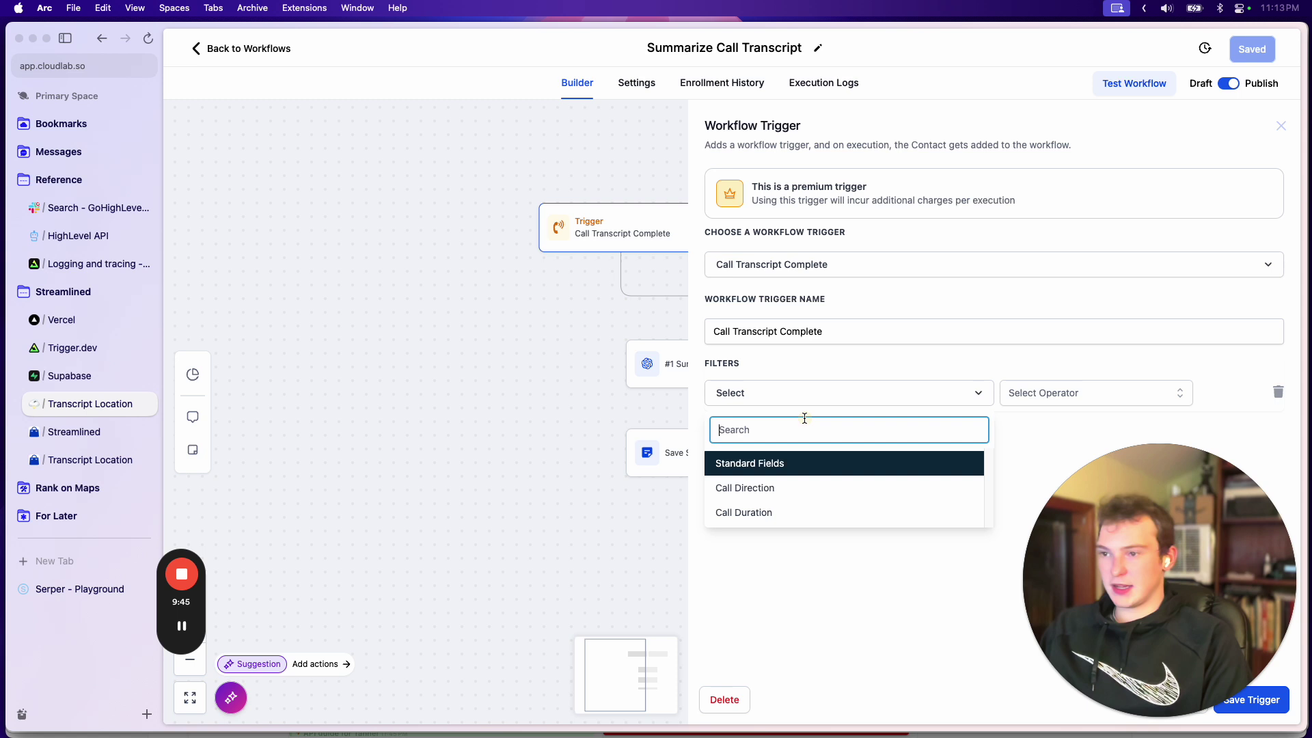
pyautogui.click(743, 512)
# Step: Set the Call Duration filter to Is any of Long: 60+ seconds and Middle: 30-60 seconds, and save the trigger and workflow
pyautogui.click(1059, 391)
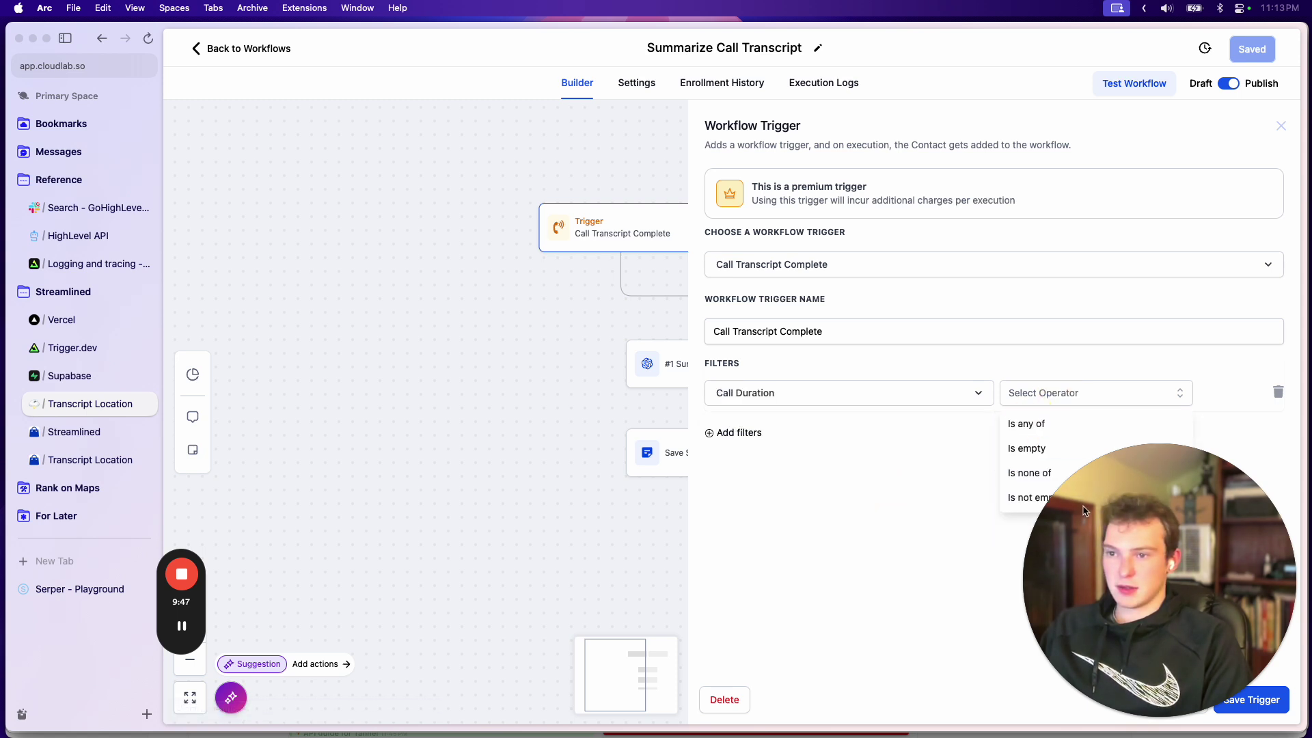
pyautogui.click(1128, 422)
pyautogui.click(1128, 396)
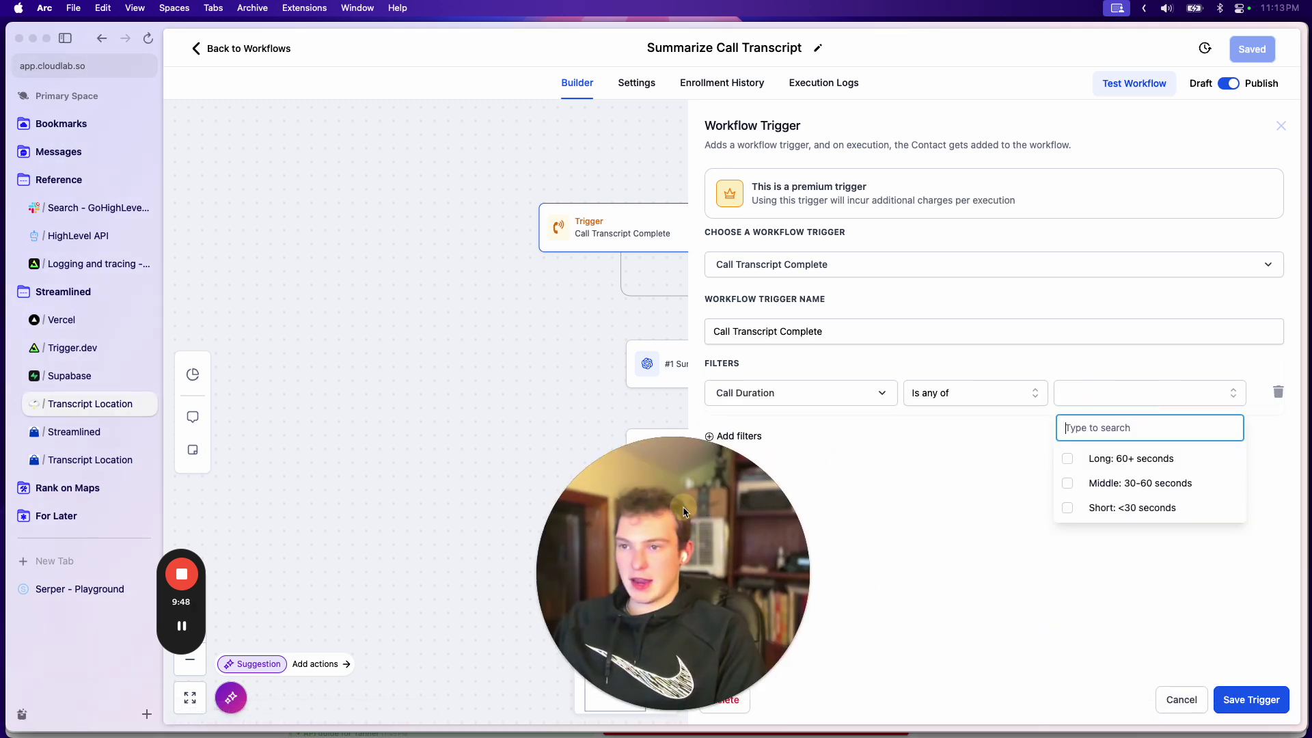
pyautogui.click(1135, 459)
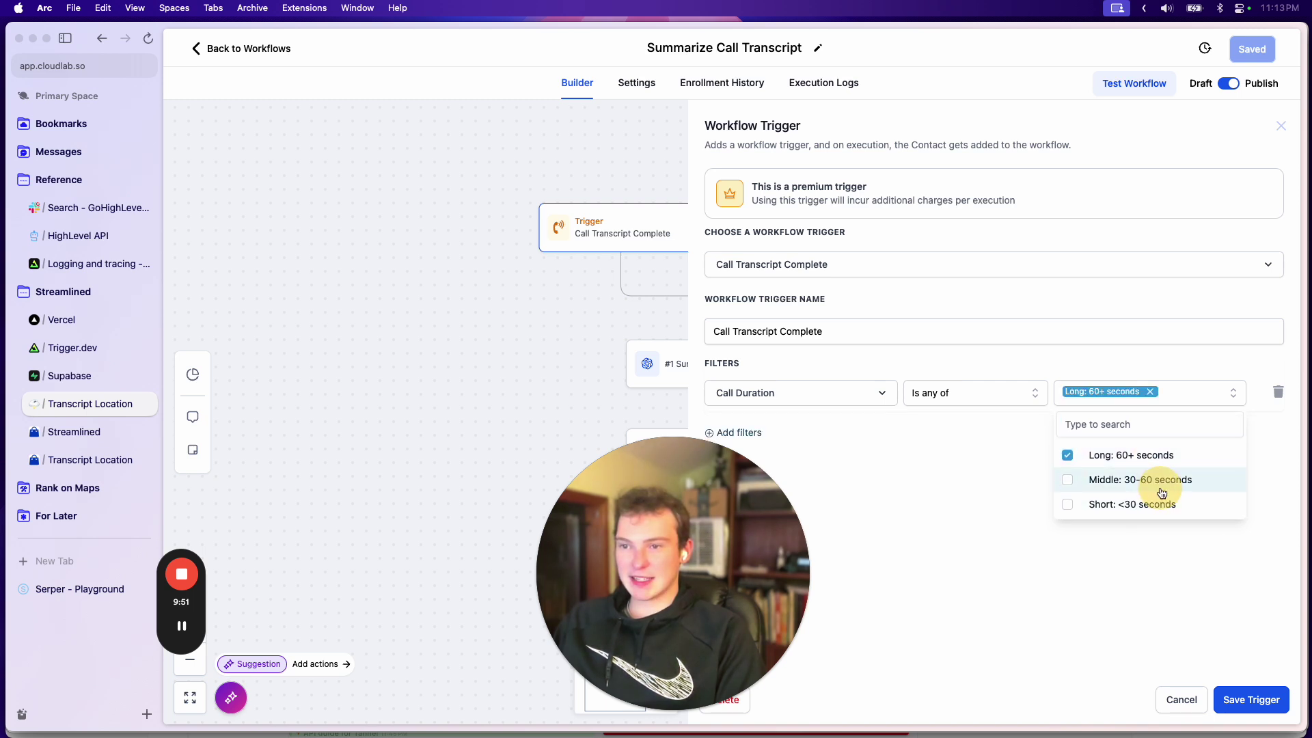
pyautogui.click(1140, 483)
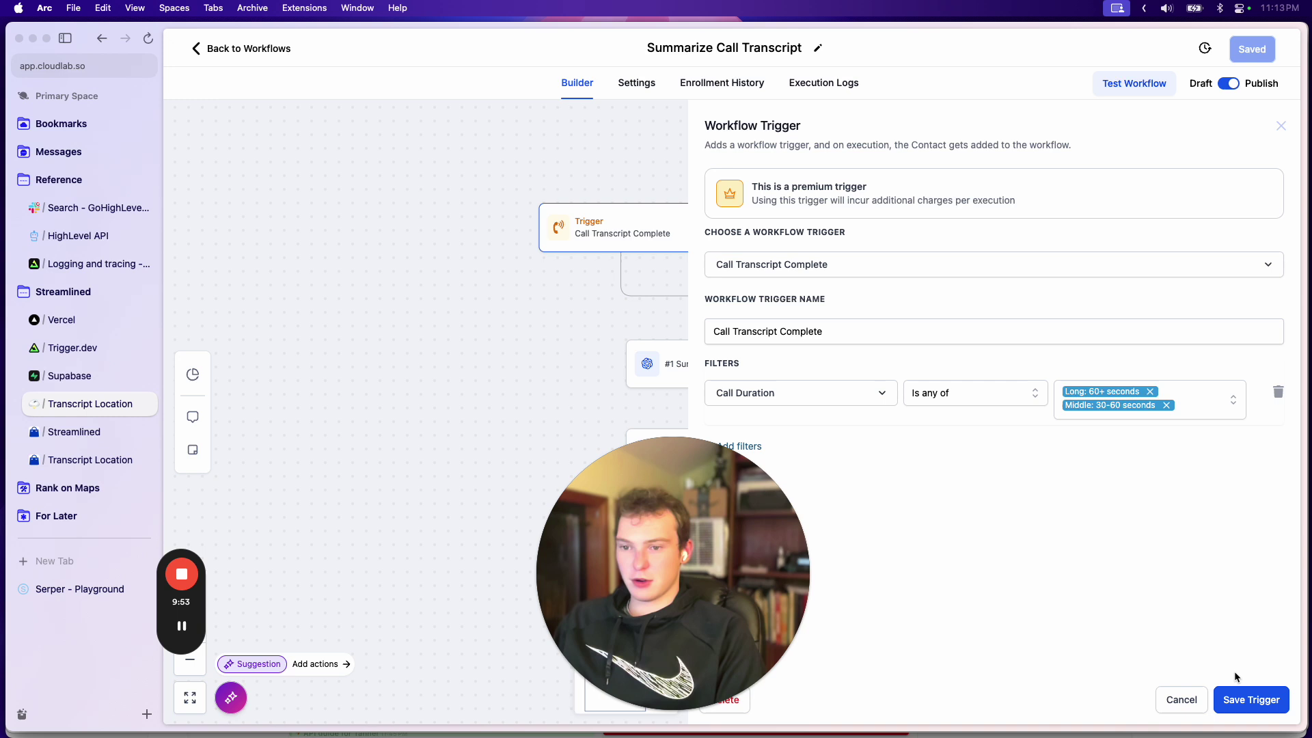
pyautogui.click(1265, 701)
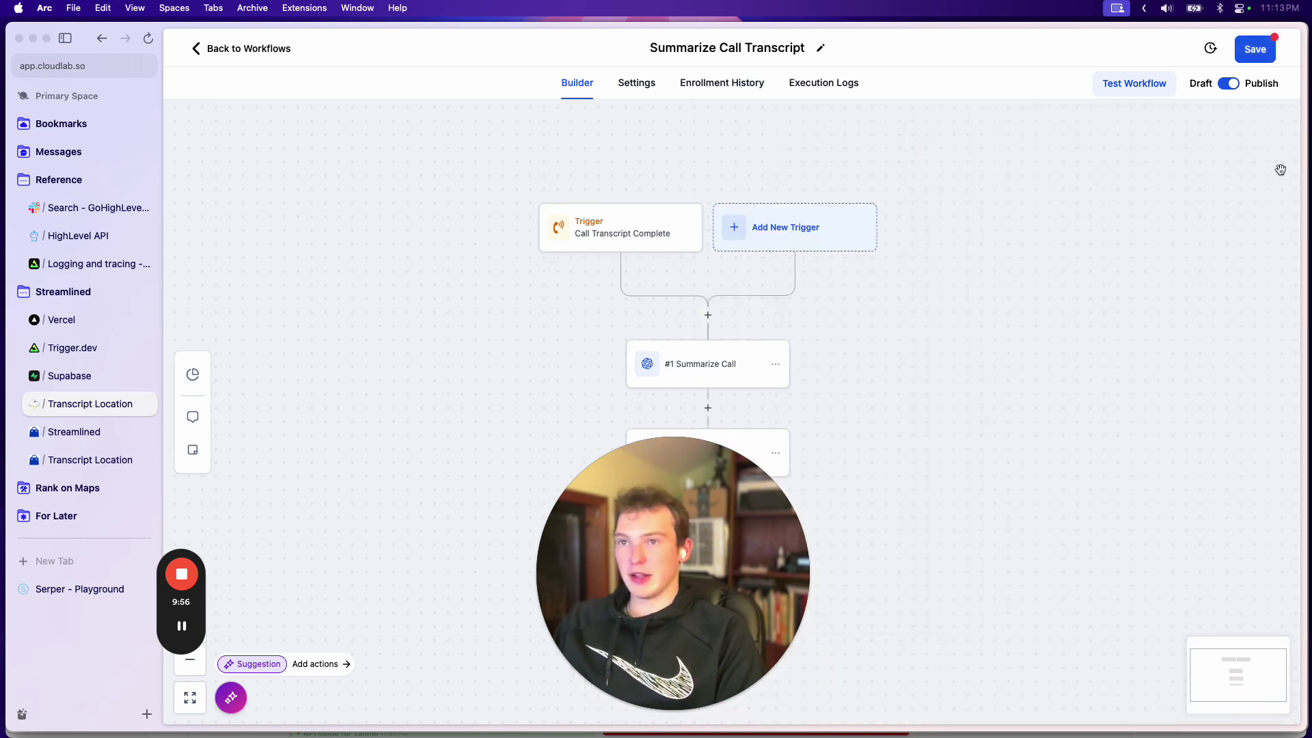
pyautogui.click(1264, 57)
pyautogui.moveTo(691, 567); pyautogui.dragTo(502, 350)
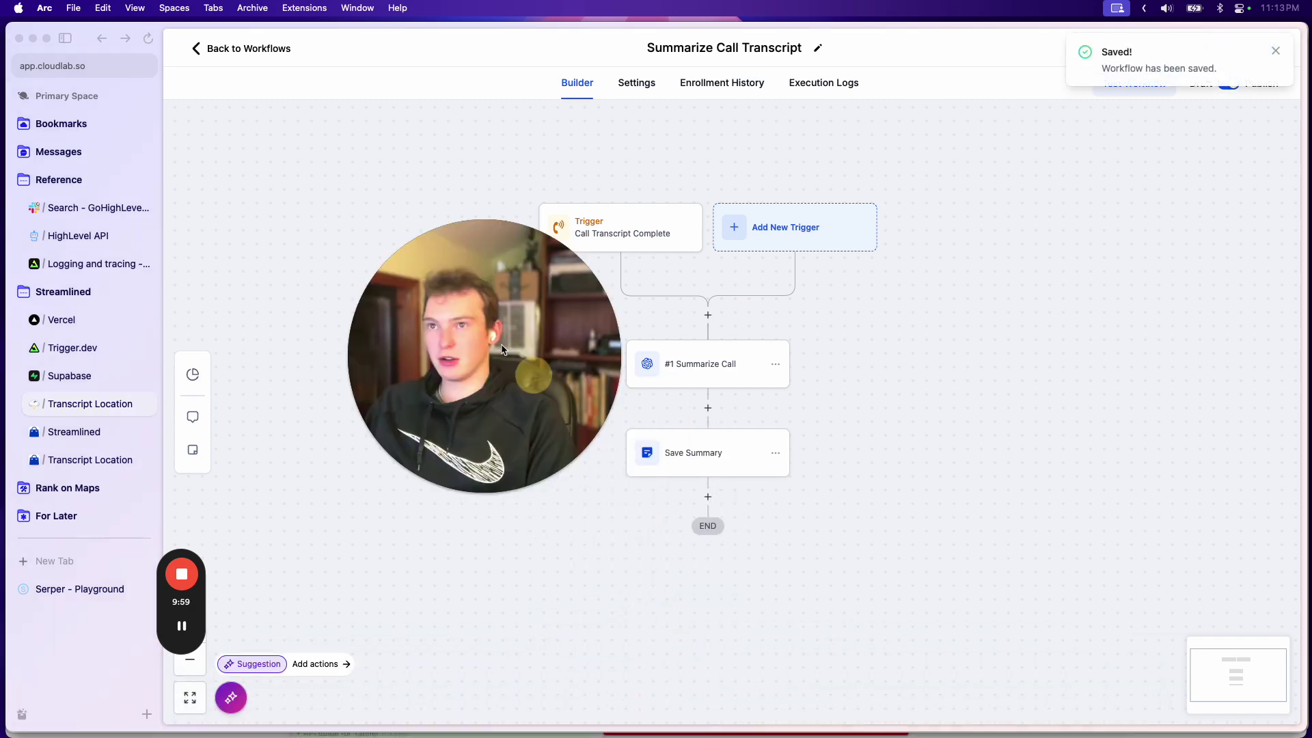
# Step: Switch to iTerm2 and examine the latest TRIGGER UPDATE payload's key, filters, eventType, targetUrl, meta and extras fields
pyautogui.click(757, 690)
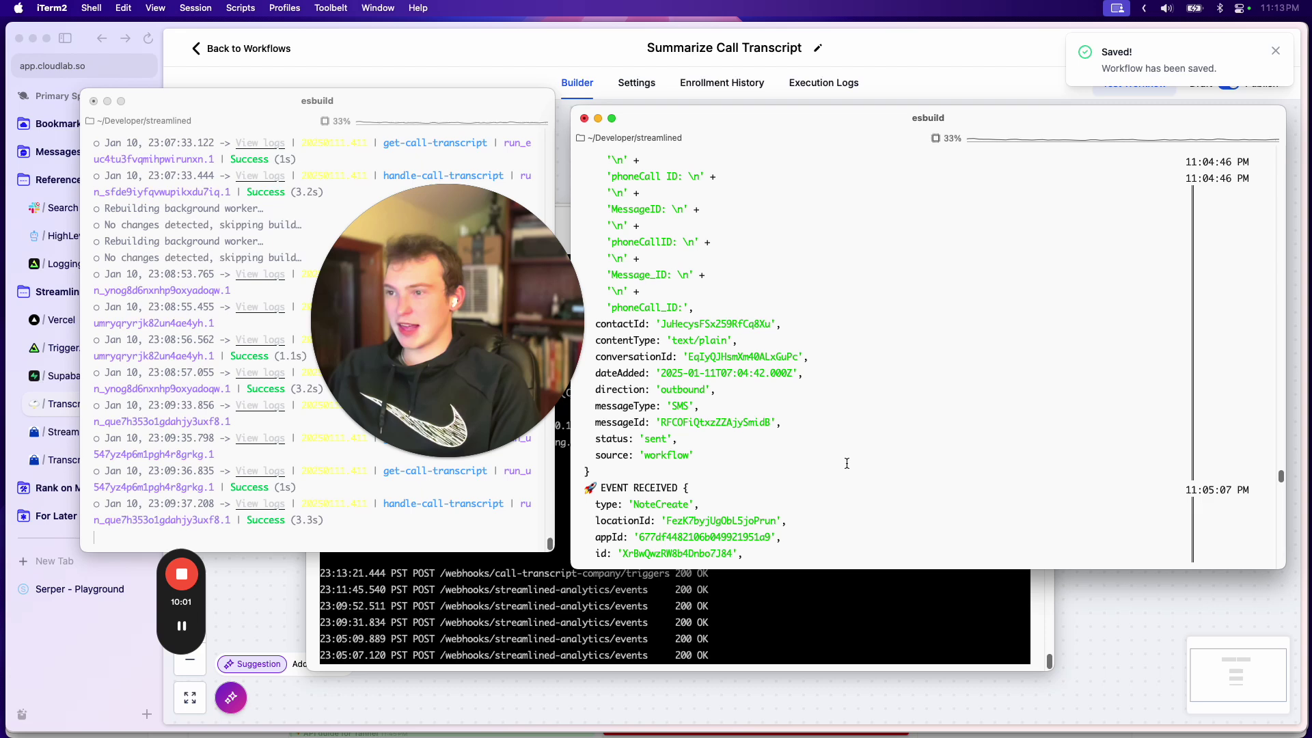
pyautogui.scroll(-15, 847, 463)
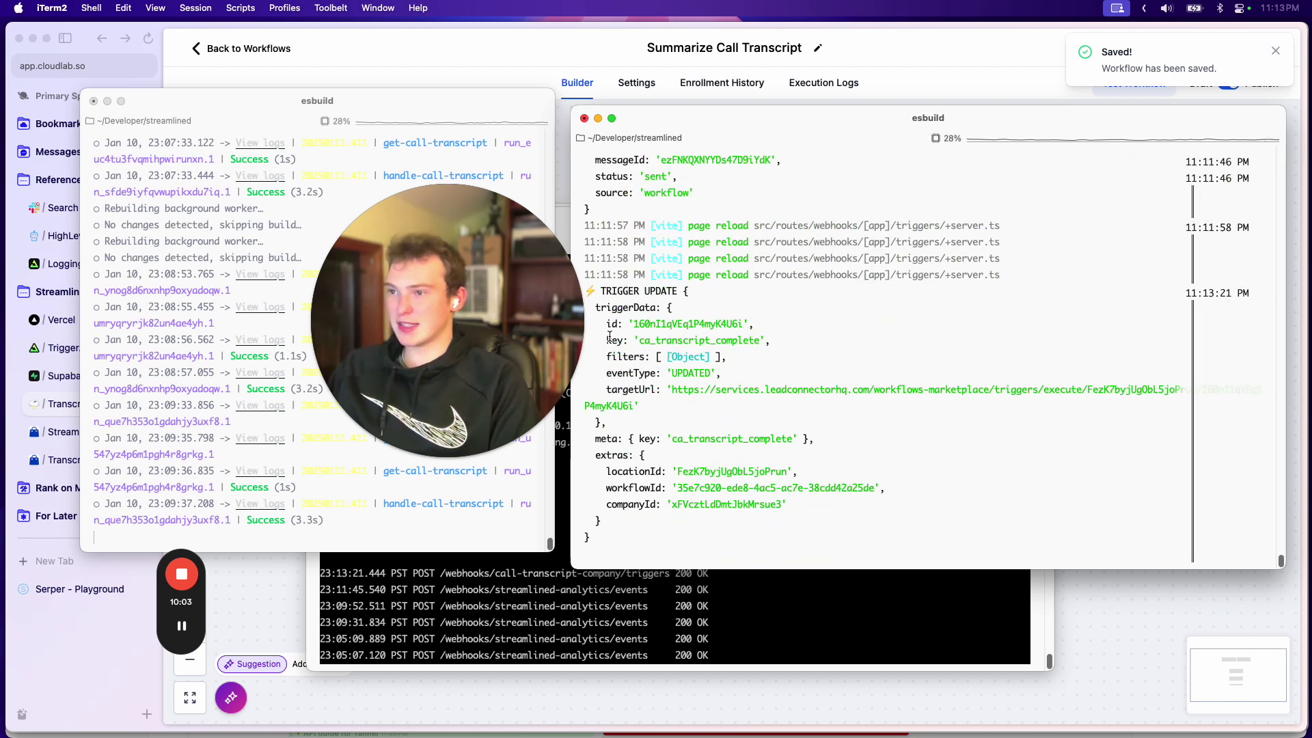
pyautogui.moveTo(609, 337); pyautogui.dragTo(820, 357)
pyautogui.click(815, 425)
pyautogui.doubleClick(684, 373)
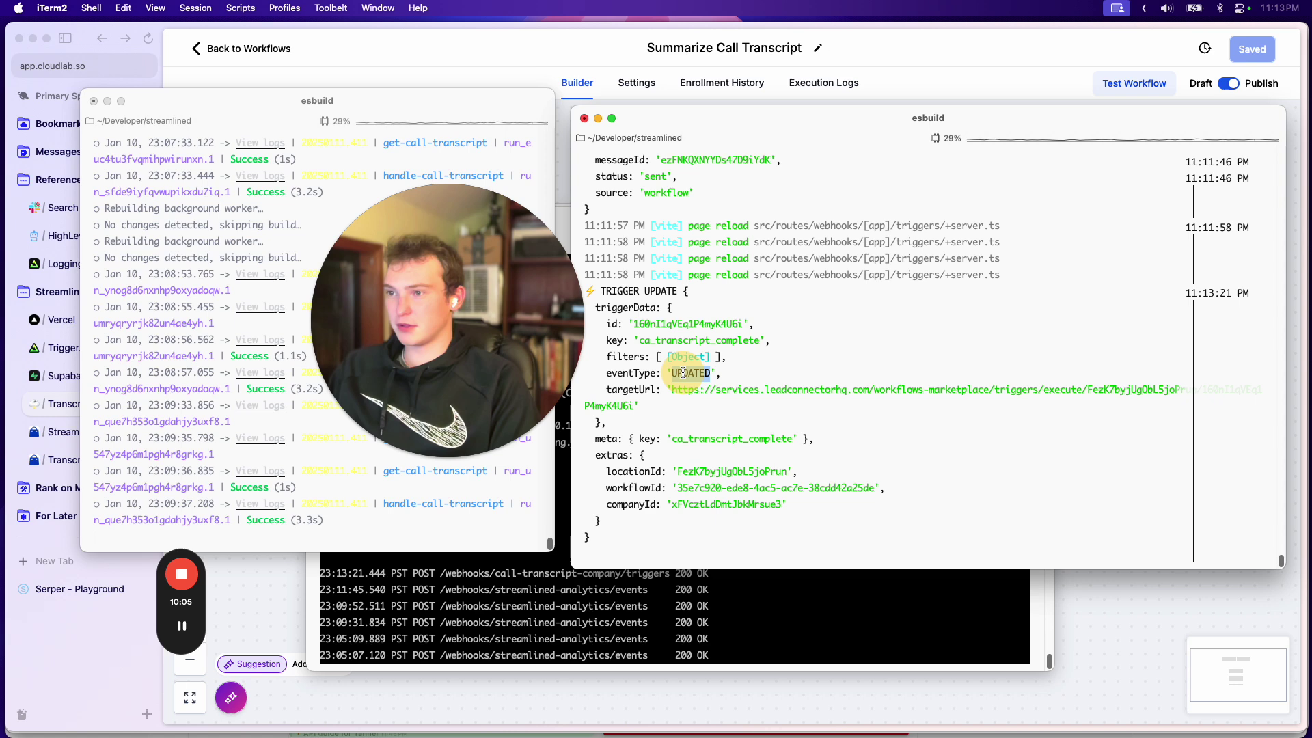
pyautogui.click(782, 419)
pyautogui.click(736, 396)
pyautogui.doubleClick(683, 374)
pyautogui.click(706, 385)
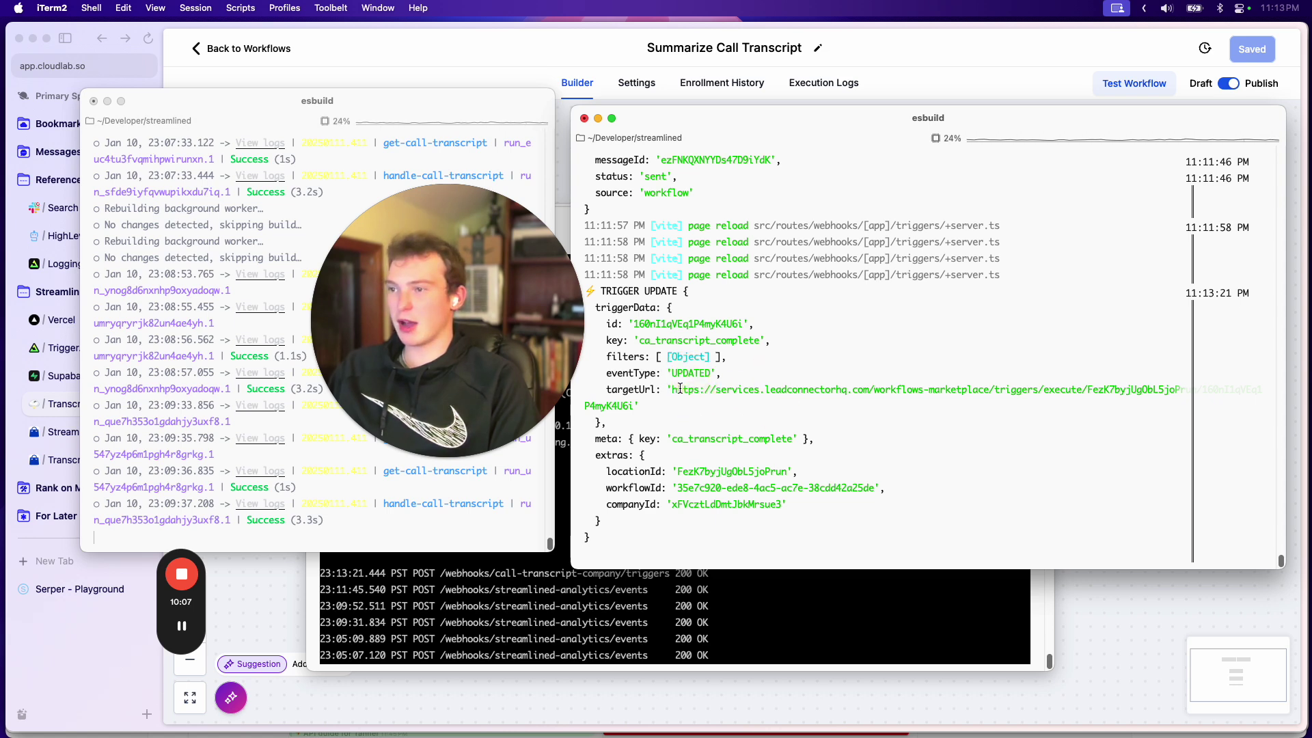
pyautogui.tripleClick(680, 388)
pyautogui.click(703, 475)
pyautogui.moveTo(683, 423); pyautogui.dragTo(768, 507)
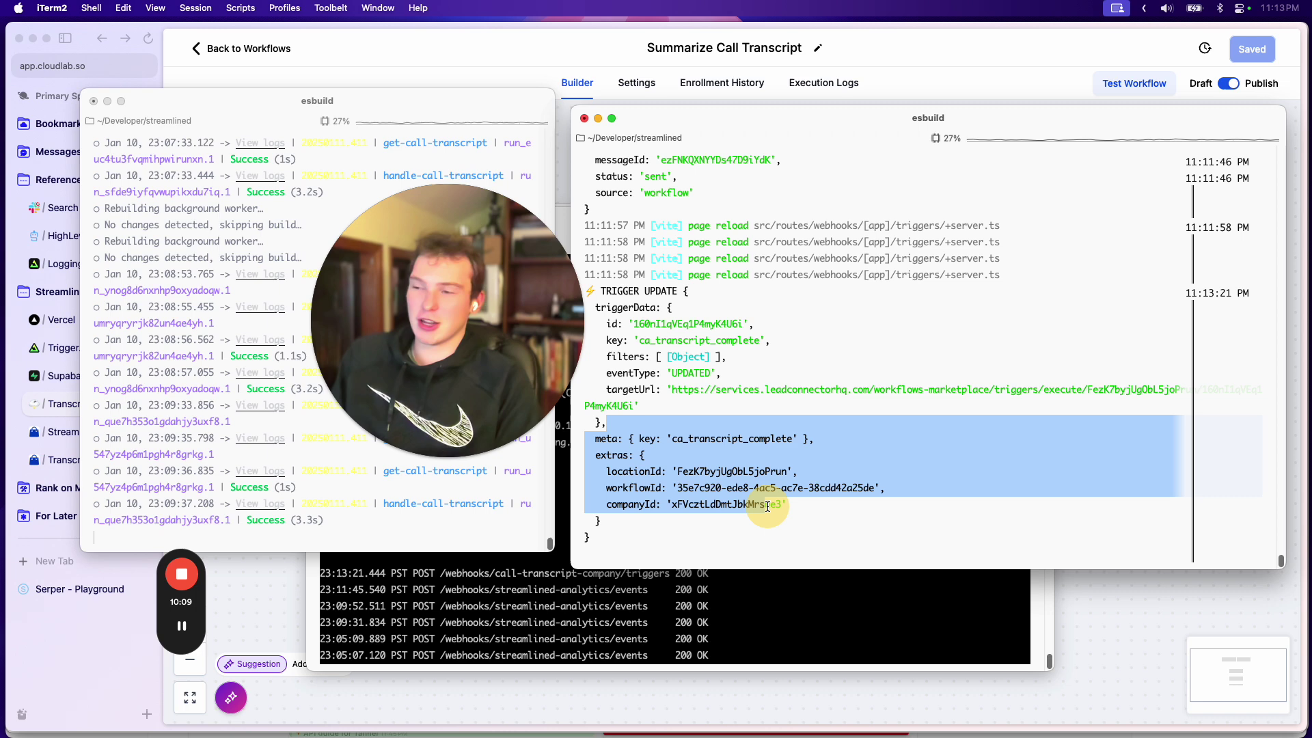
pyautogui.click(767, 507)
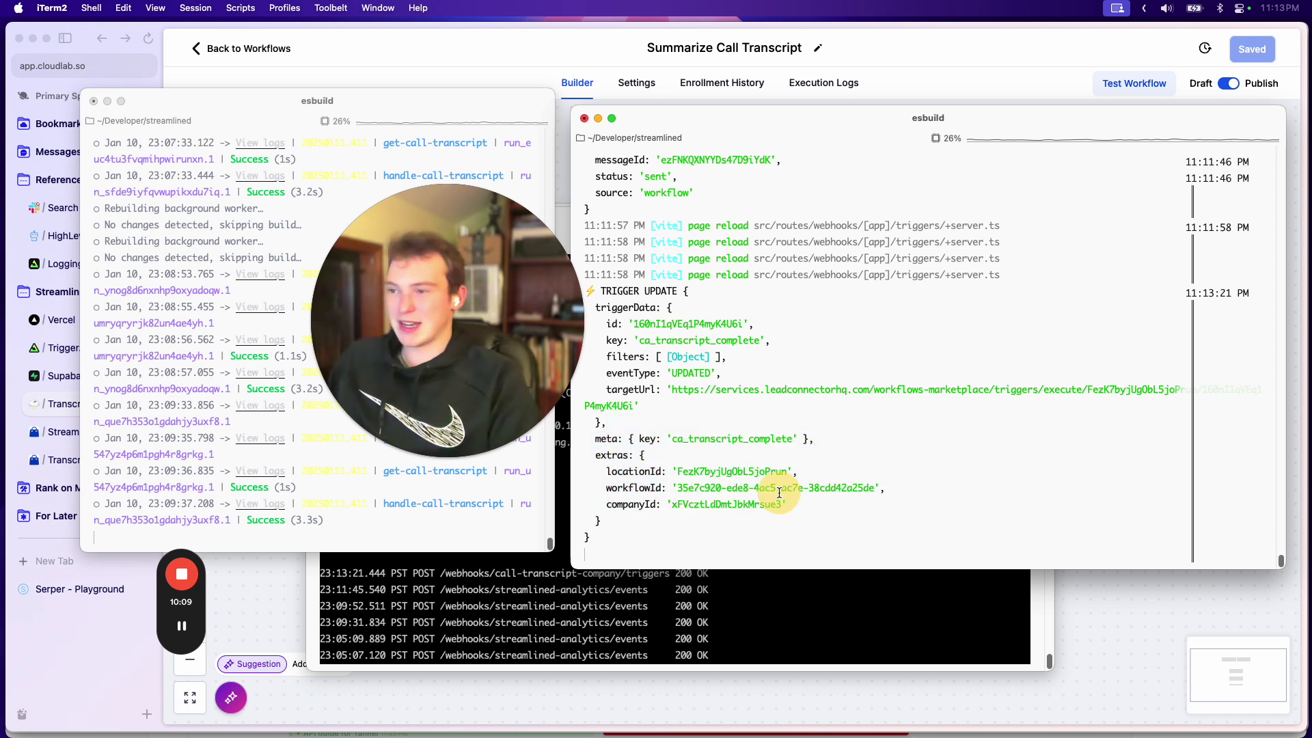
# Step: Switch to Cursor and examine the call-transcript condition and getCallTranscript call under FREE FUNCTIONS in the events webhook's +server.ts
pyautogui.click(1095, 635)
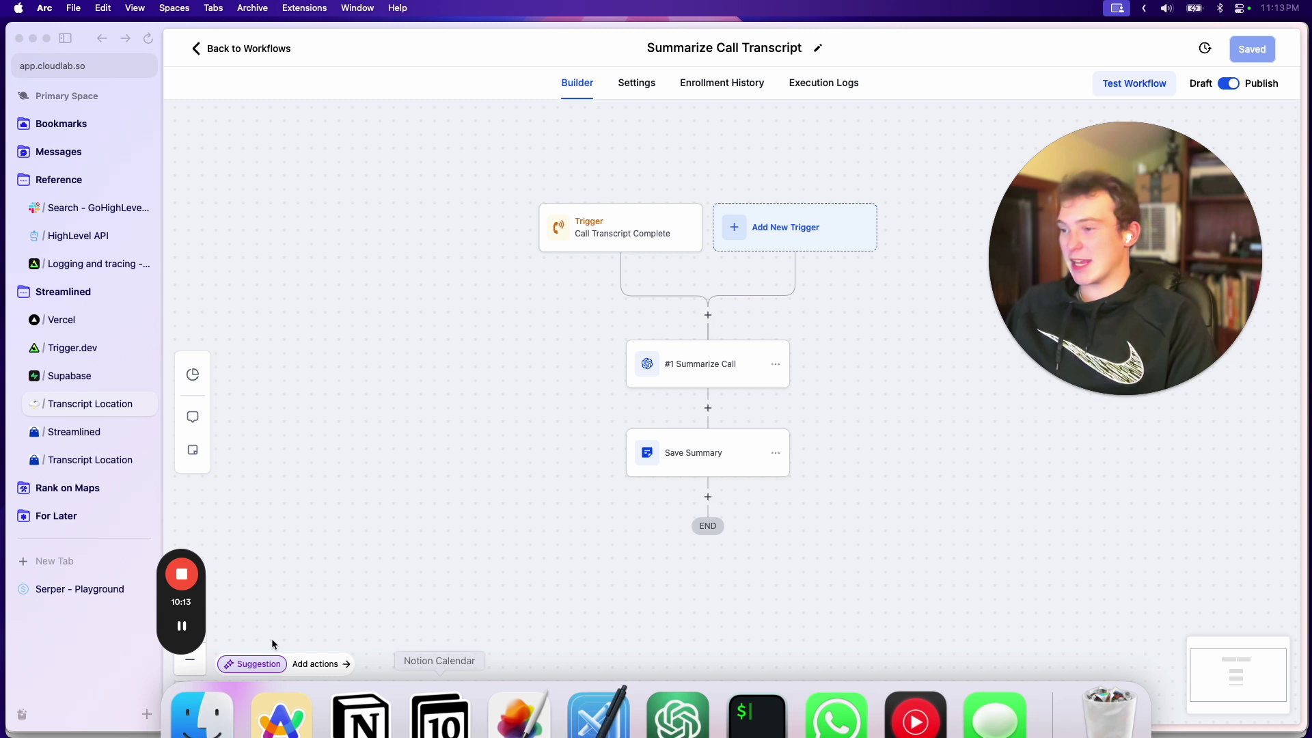
pyautogui.press('super+Tab')
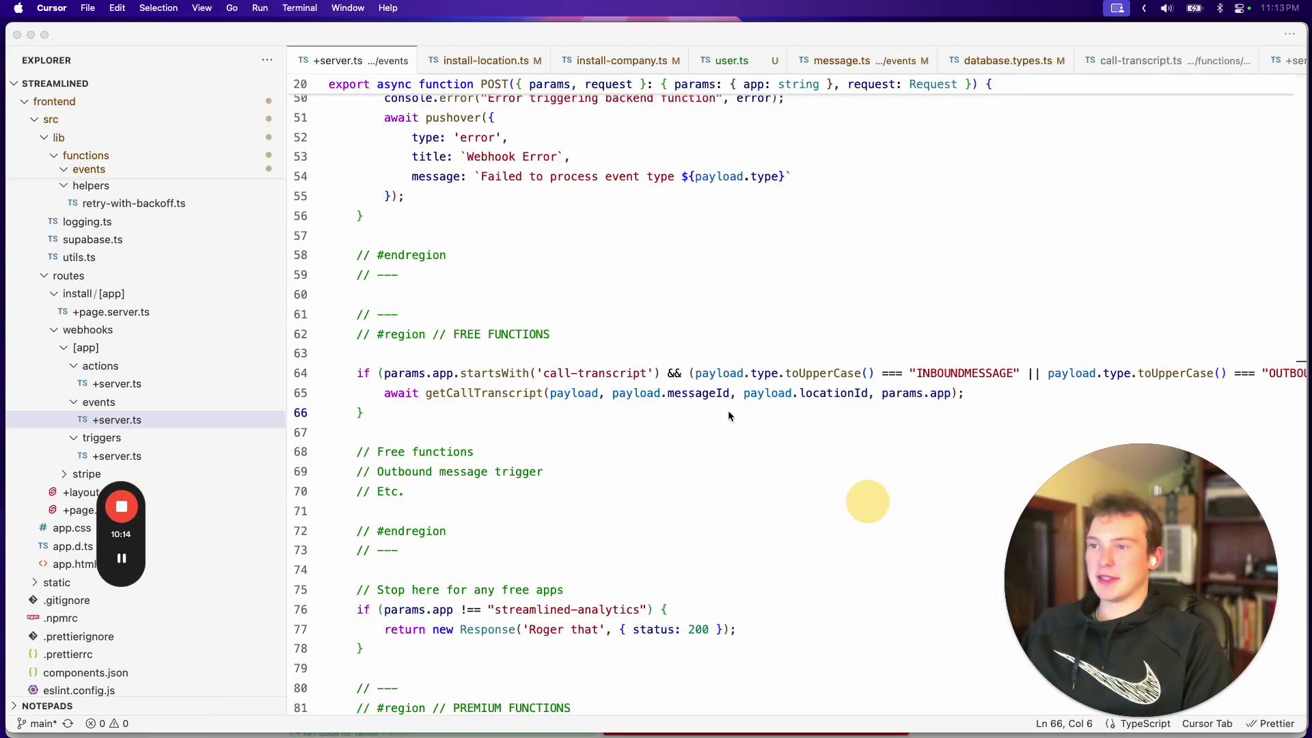
pyautogui.click(631, 359)
pyautogui.click(566, 415)
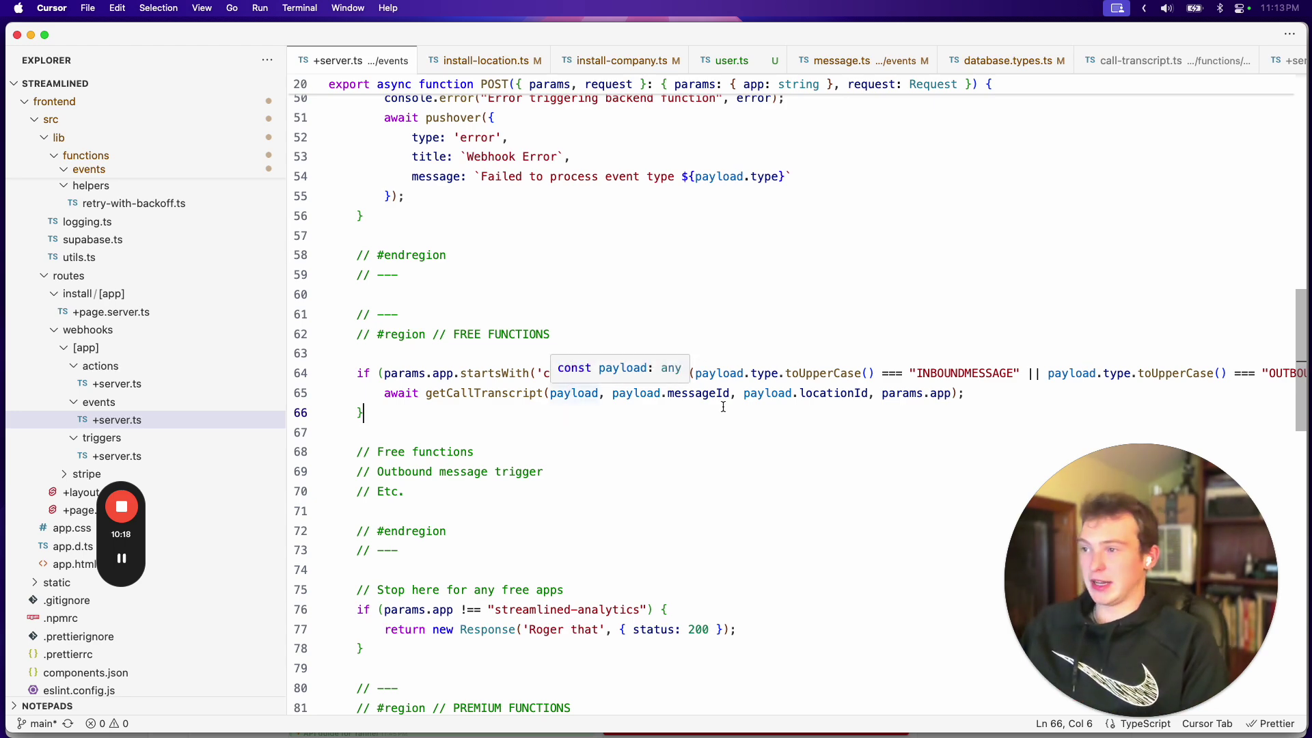
pyautogui.hscroll(3, 683, 410)
pyautogui.hscroll(-3, 546, 420)
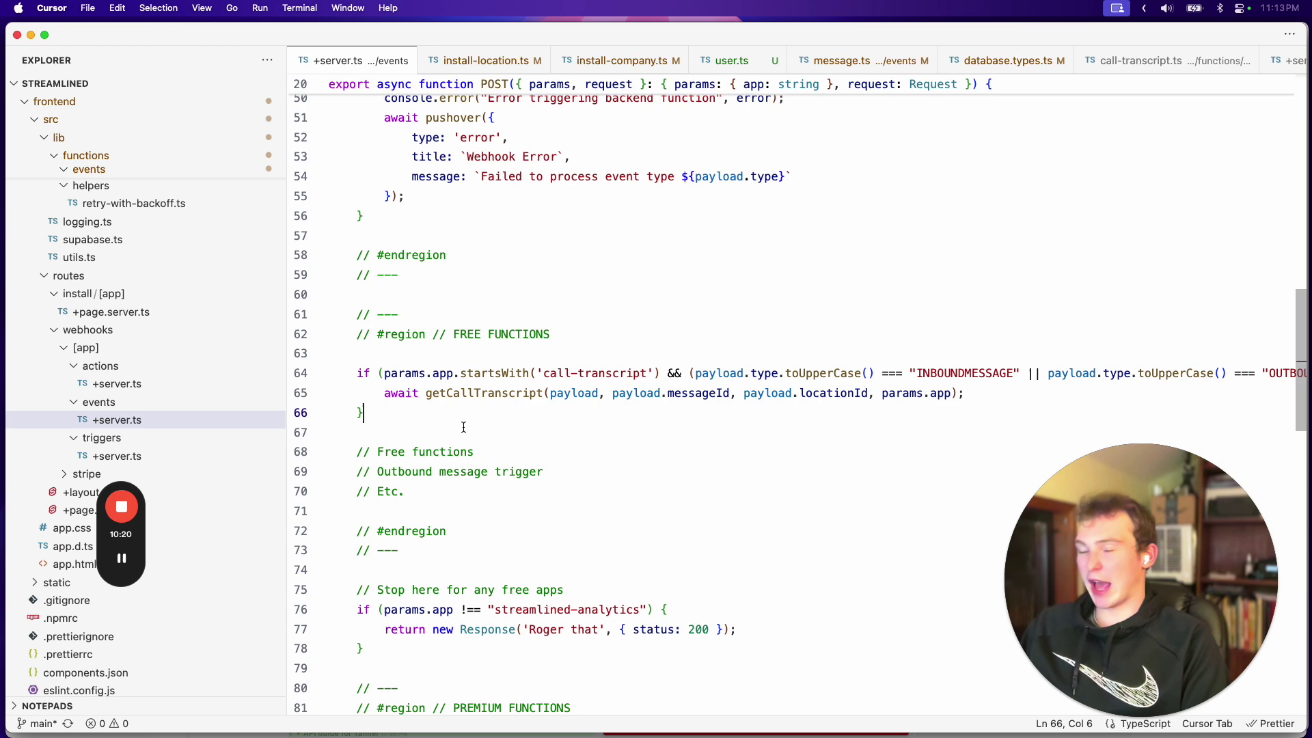
pyautogui.hscroll(3, 472, 431)
pyautogui.hscroll(-3, 485, 434)
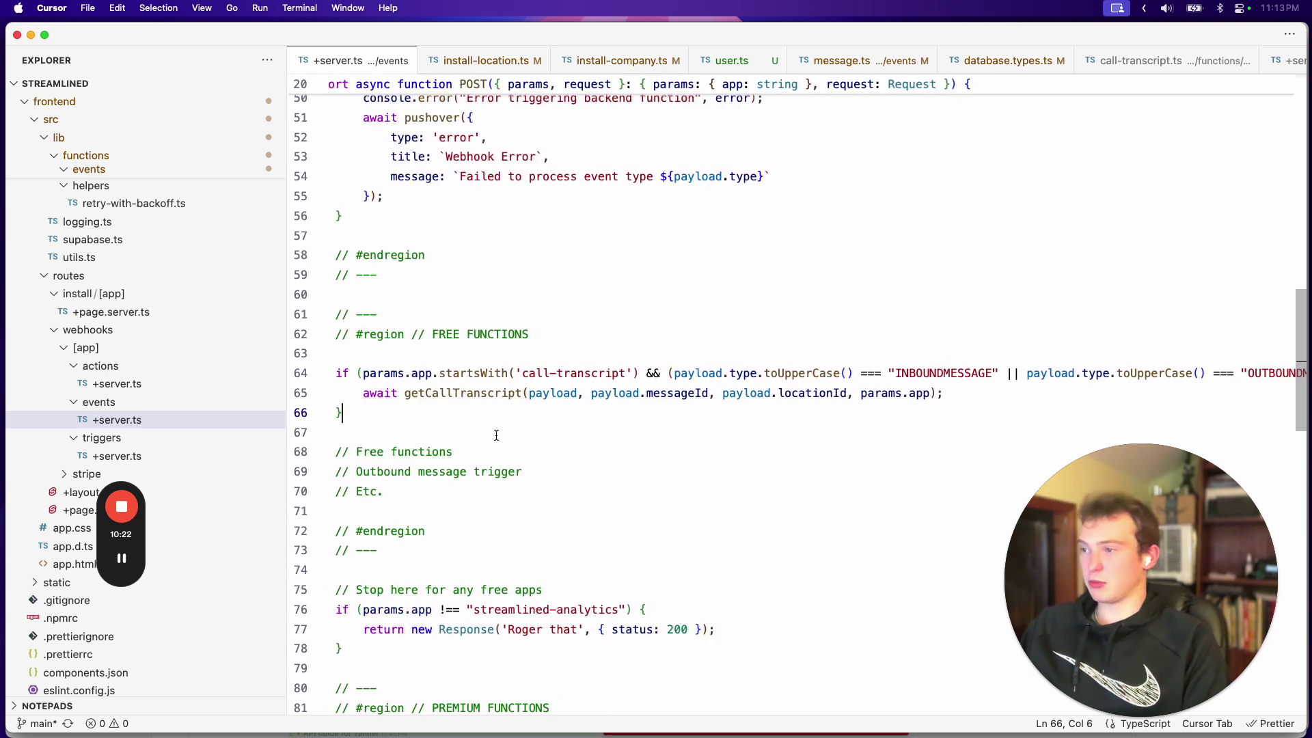
# Step: Examine the call-transcript condition for its app slug prefix, INBOUNDMESSAGE and OUTBOUNDMESSAGE types, and CALL message type
pyautogui.hscroll(2, 506, 427)
pyautogui.hscroll(-3, 524, 417)
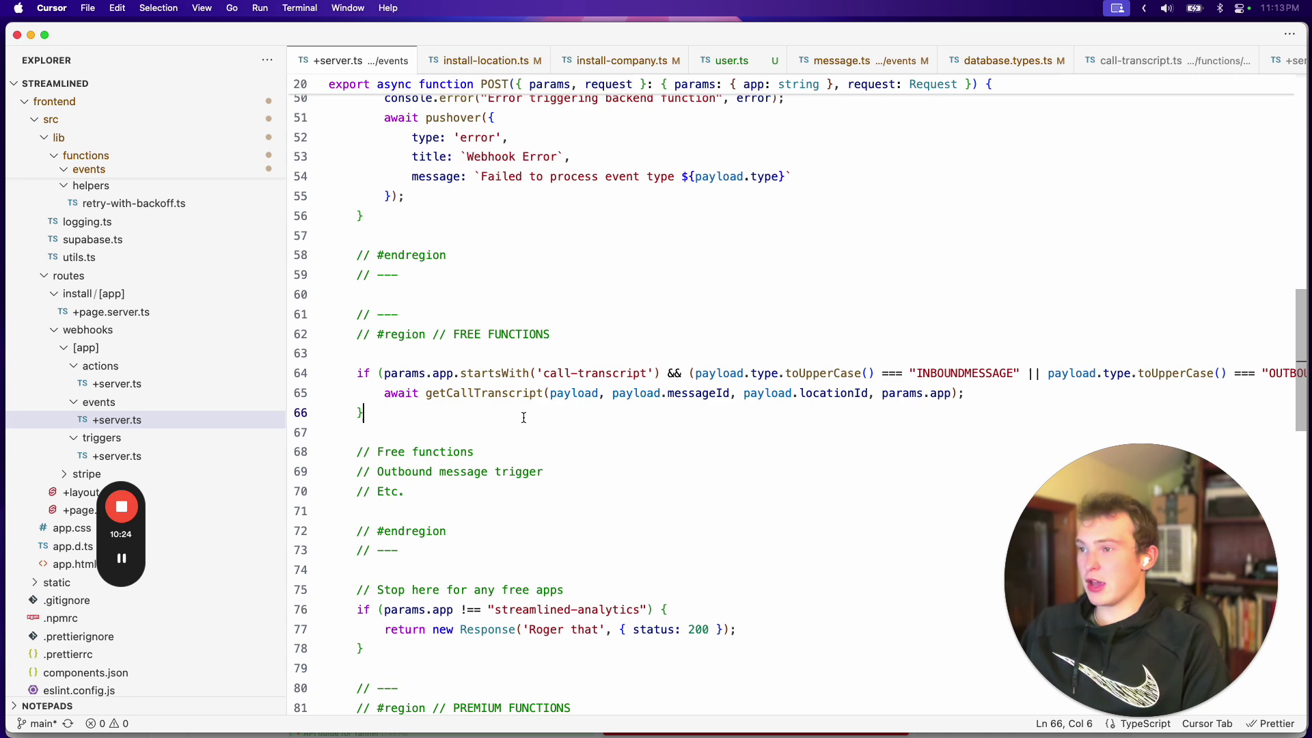
pyautogui.moveTo(460, 373); pyautogui.dragTo(661, 373)
pyautogui.click(586, 373)
pyautogui.hscroll(2, 524, 377)
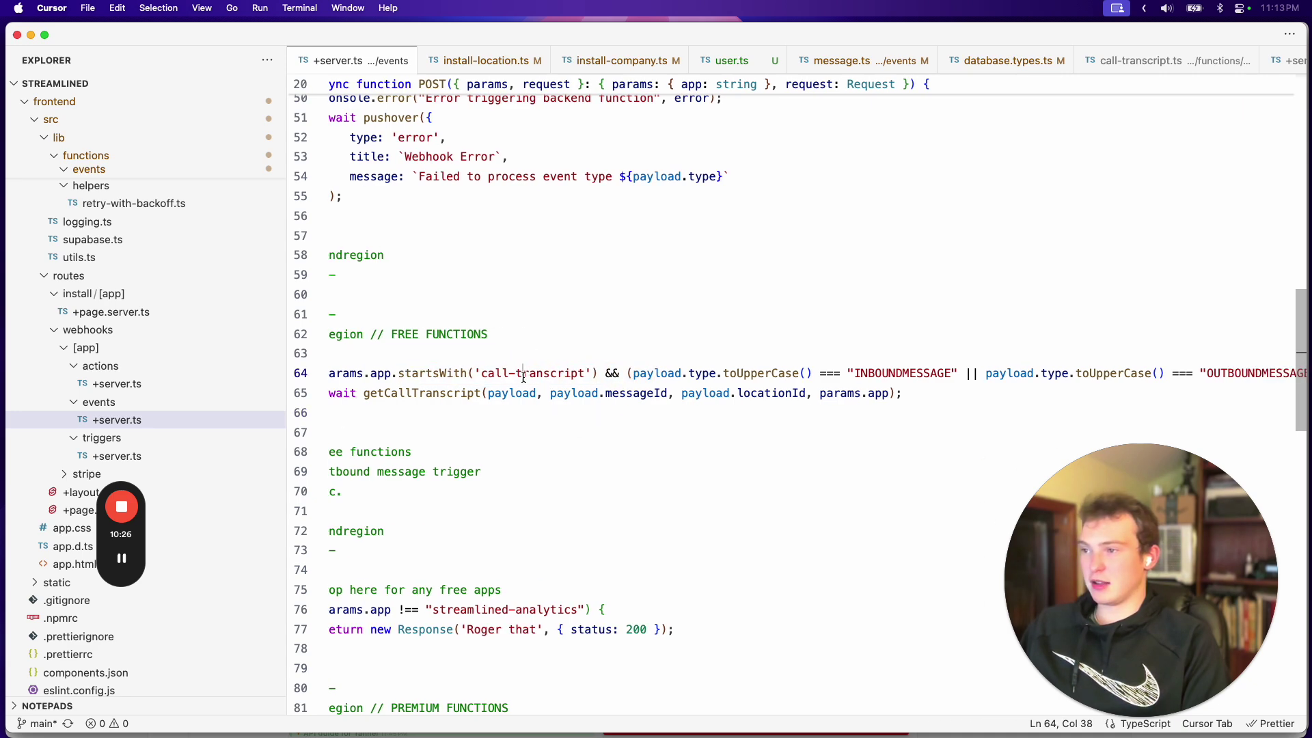
pyautogui.doubleClick(524, 373)
pyautogui.hscroll(3, 583, 407)
pyautogui.click(700, 373)
pyautogui.hscroll(2, 747, 422)
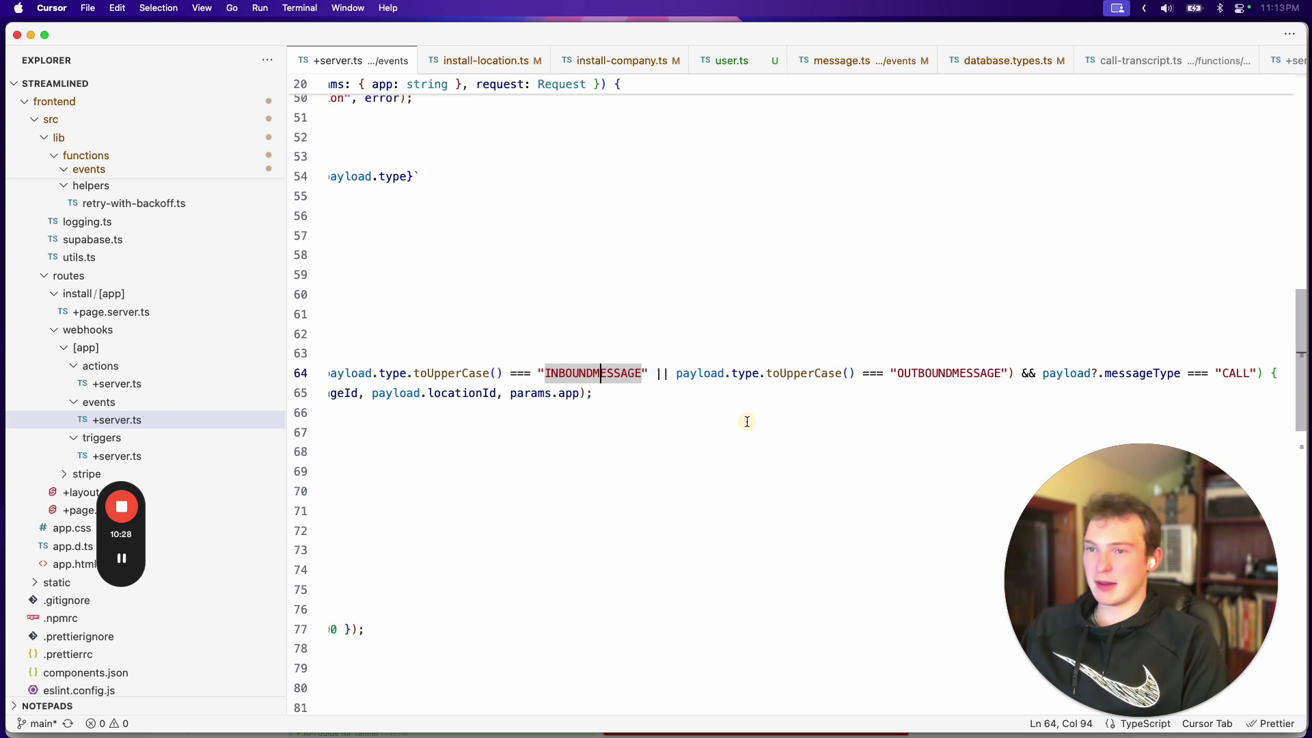
pyautogui.hscroll(1, 747, 421)
pyautogui.click(1235, 373)
pyautogui.hscroll(-5, 832, 419)
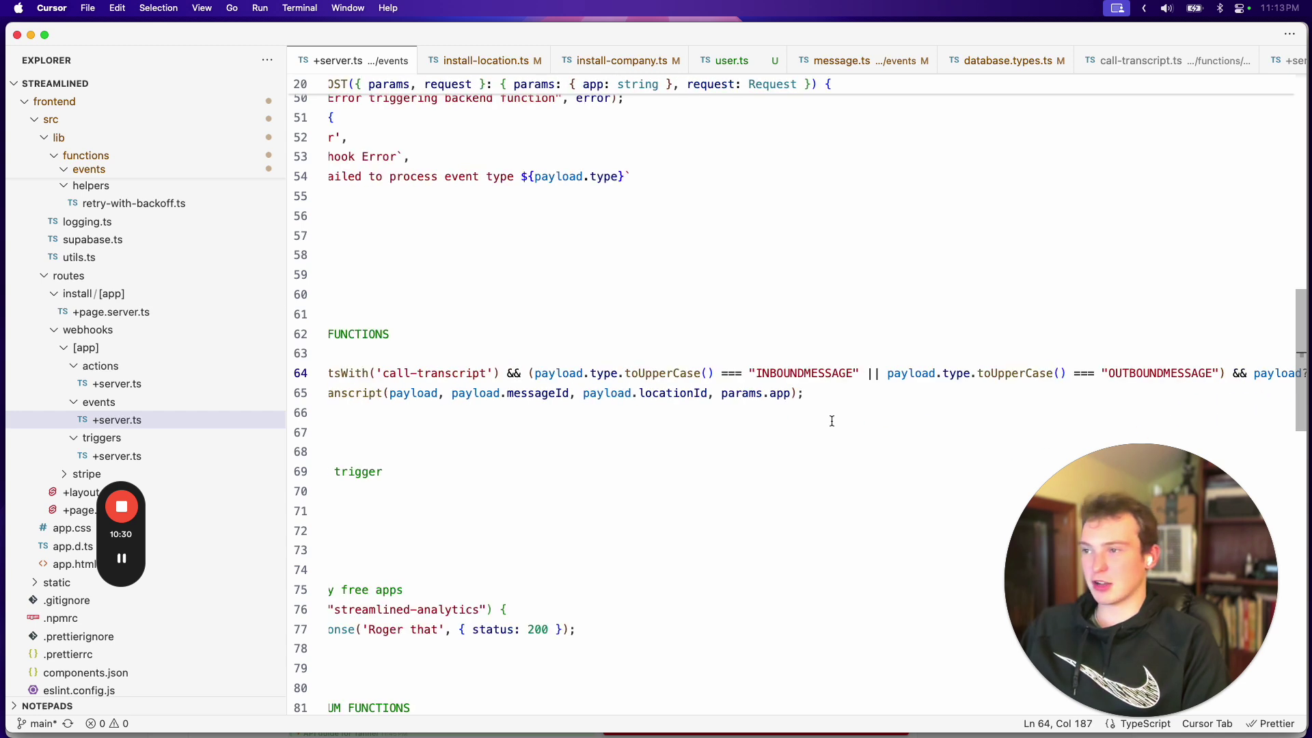
# Step: Open the getCallTranscript definition and examine its CHECK FOR ACTIVE TRIGGERS query and early return
pyautogui.keyDown('super'); pyautogui.click(539, 394); pyautogui.keyUp('super')
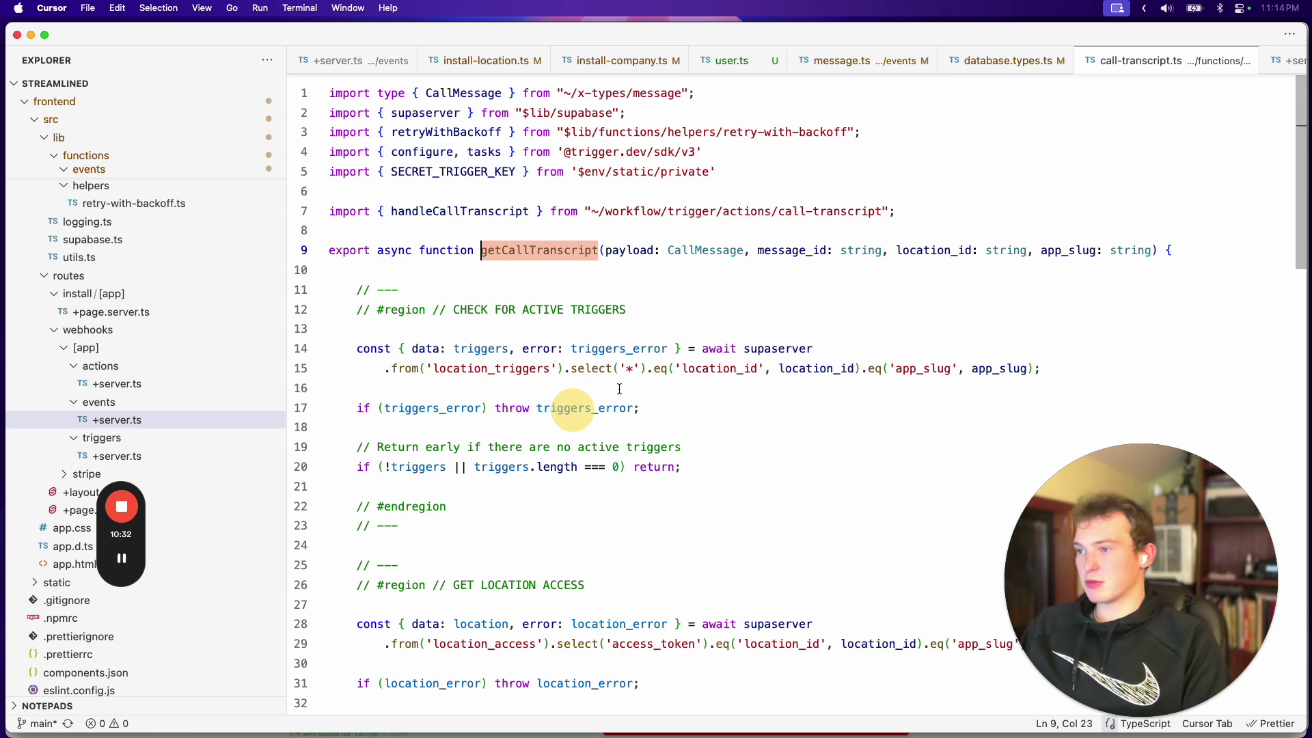
pyautogui.scroll(-2, 601, 413)
pyautogui.scroll(2, 585, 424)
pyautogui.click(737, 295)
pyautogui.click(713, 399)
pyautogui.scroll(-3, 713, 386)
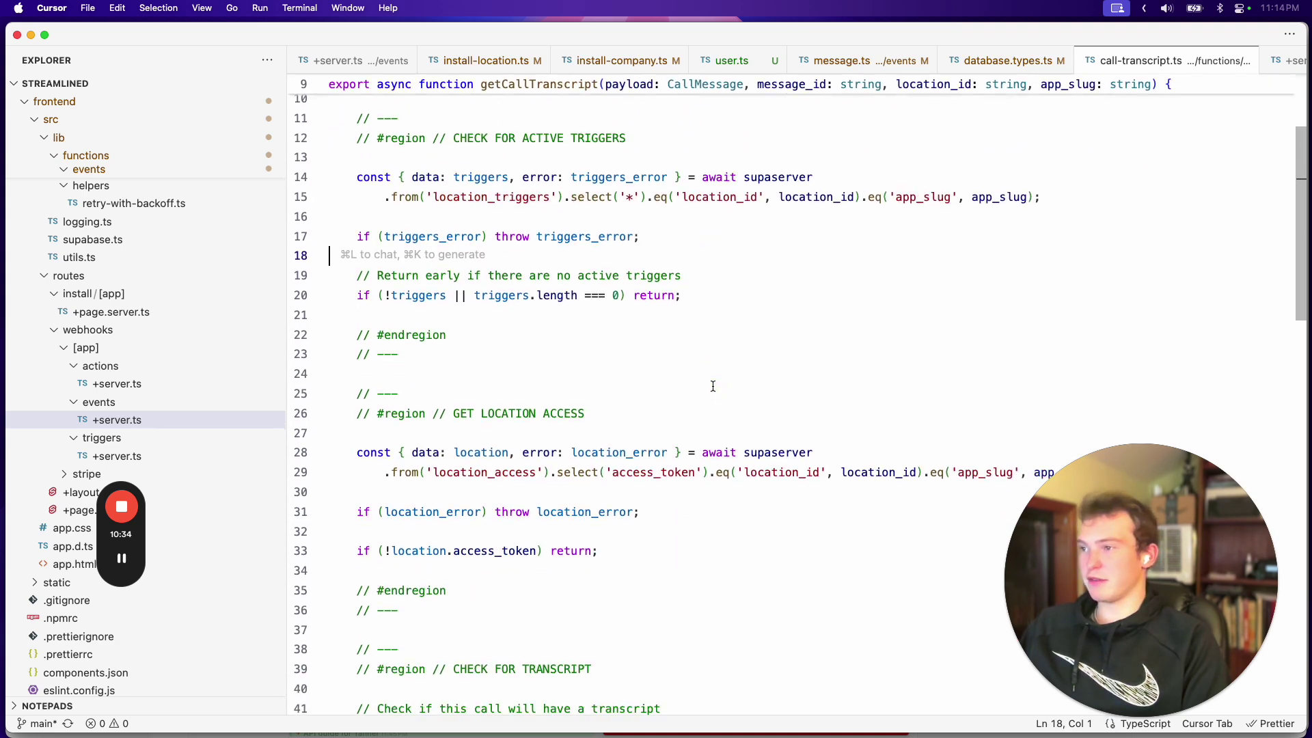
pyautogui.moveTo(724, 302); pyautogui.dragTo(332, 158)
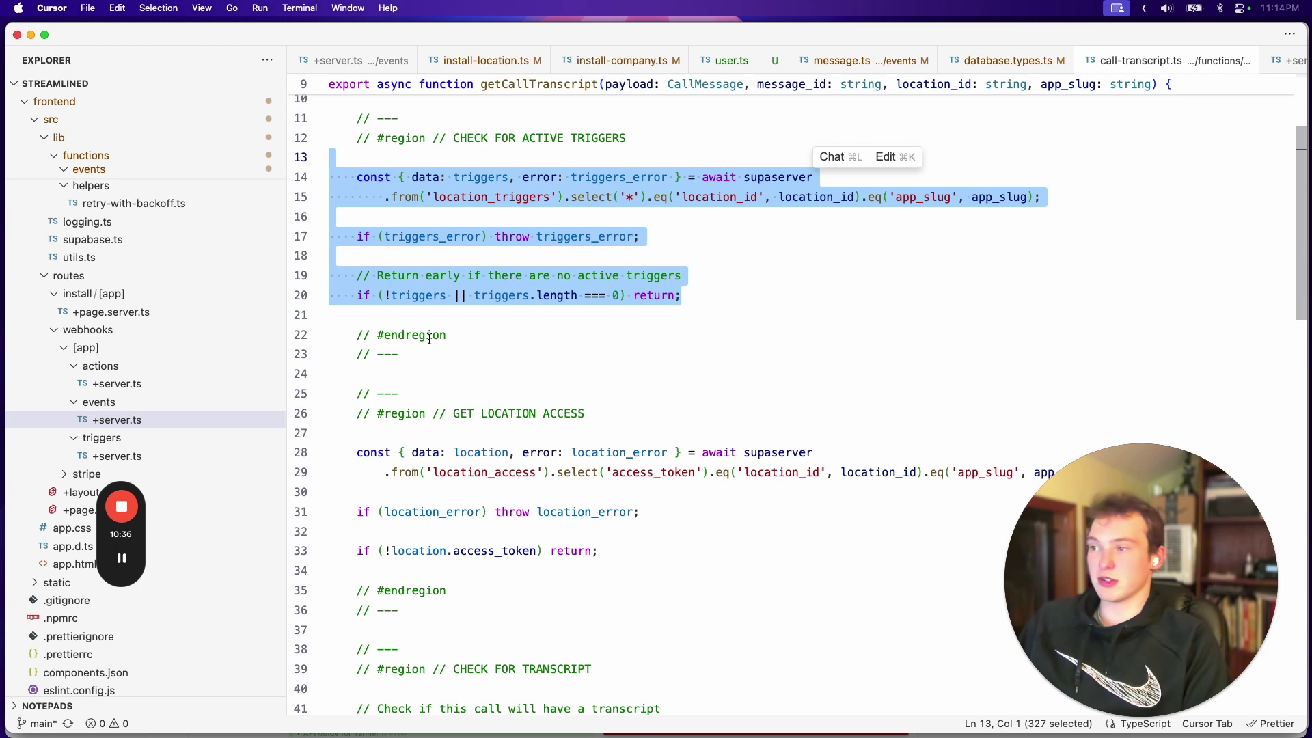
pyautogui.scroll(2, 432, 338)
pyautogui.moveTo(411, 414); pyautogui.dragTo(355, 158)
pyautogui.click(411, 415)
pyautogui.scroll(-4, 454, 424)
pyautogui.scroll(-7, 438, 494)
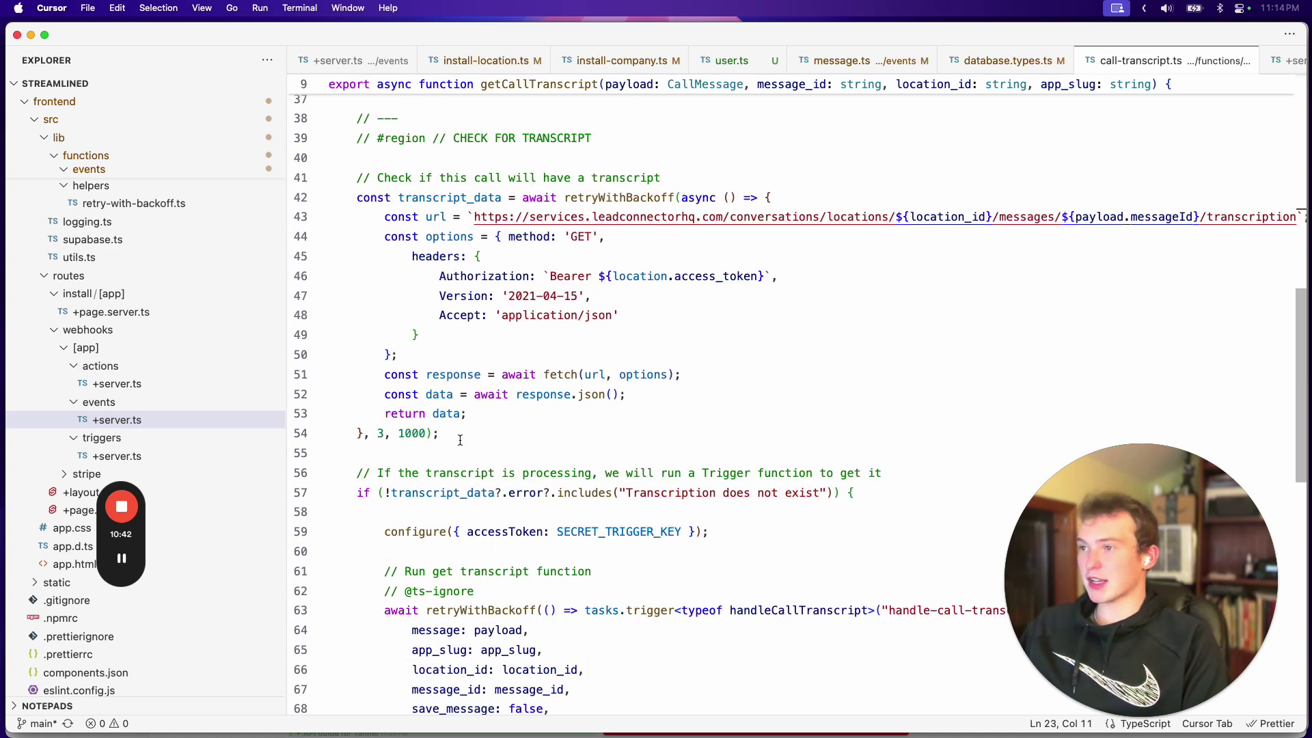
# Step: Examine the CHECK FOR TRANSCRIPT request, including its headers and the location and message parts of the transcription URL
pyautogui.moveTo(471, 425); pyautogui.dragTo(351, 176)
pyautogui.click(468, 448)
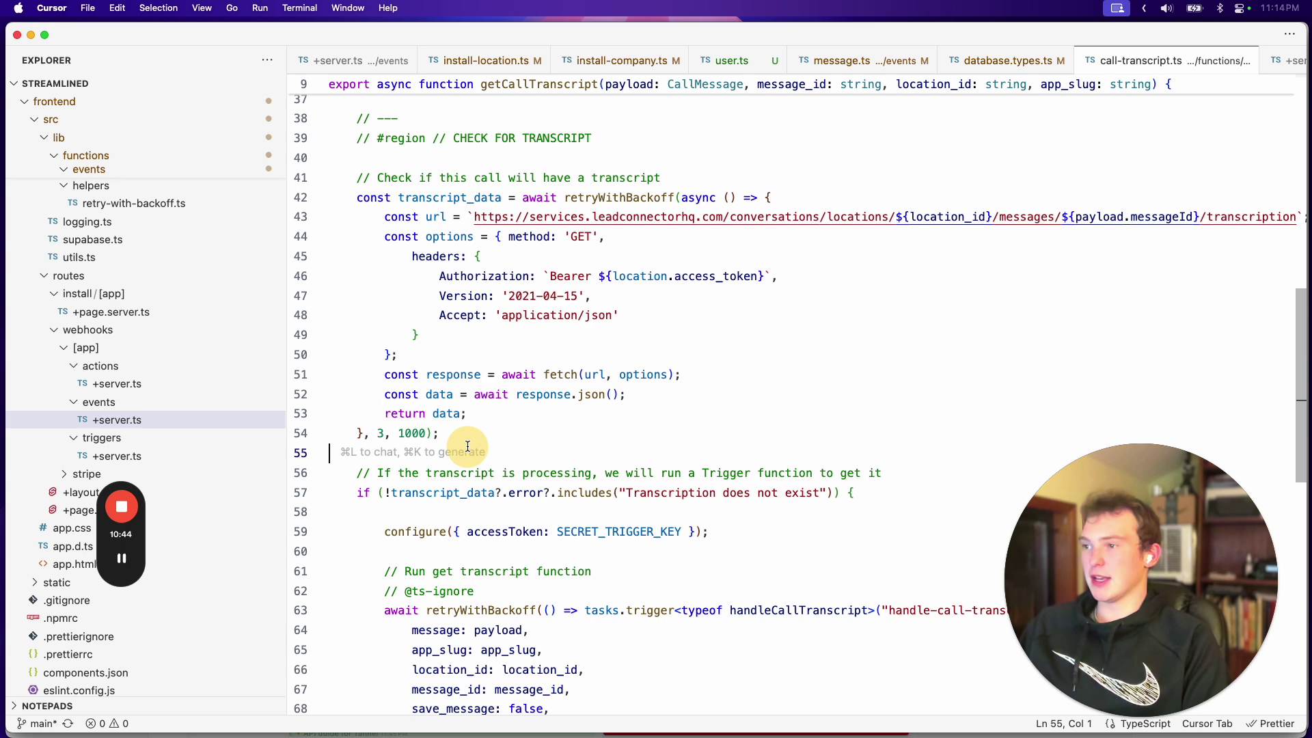
pyautogui.moveTo(387, 216); pyautogui.dragTo(598, 335)
pyautogui.click(488, 356)
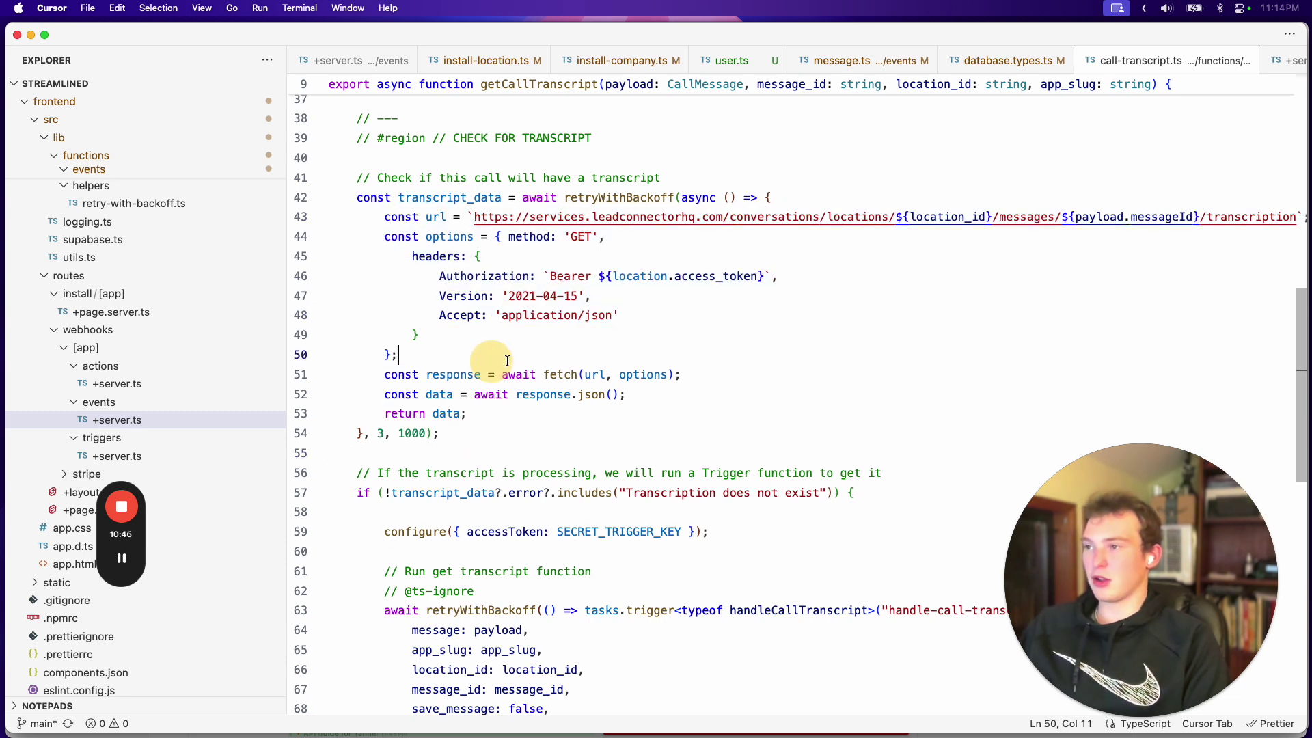
pyautogui.hscroll(2, 995, 231)
pyautogui.moveTo(785, 217); pyautogui.dragTo(1254, 223)
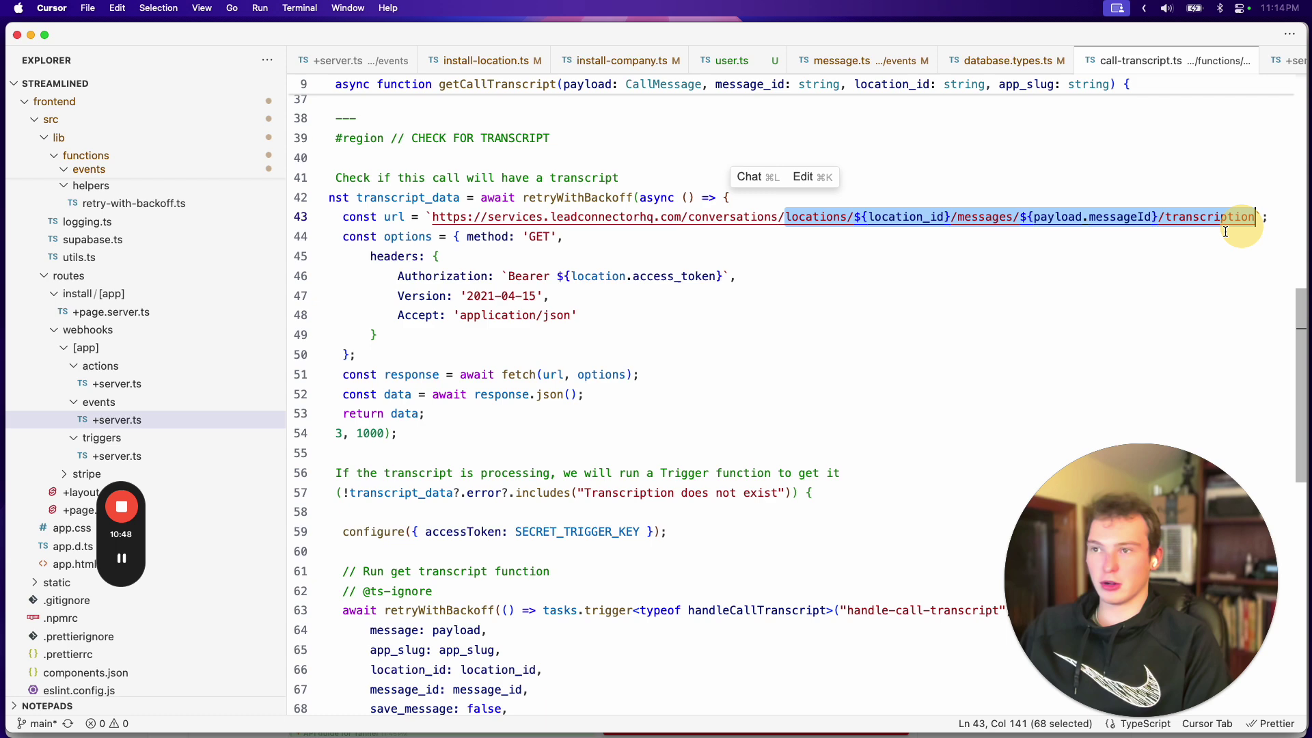
pyautogui.click(944, 291)
pyautogui.hscroll(-2, 734, 366)
pyautogui.scroll(-5, 734, 366)
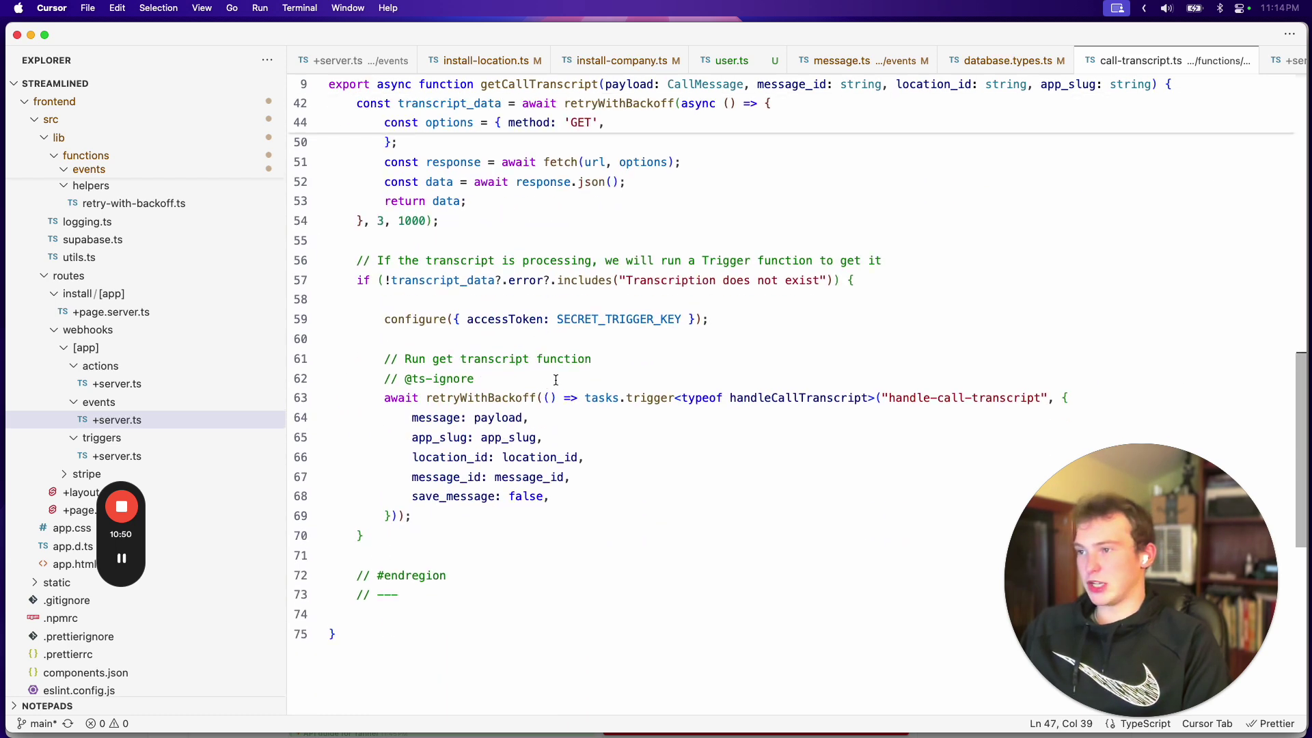
# Step: Examine the "Transcription does not exist" condition and the handle-call-transcript task call it guards
pyautogui.scroll(3, 555, 380)
pyautogui.moveTo(543, 418); pyautogui.dragTo(821, 418)
pyautogui.click(662, 418)
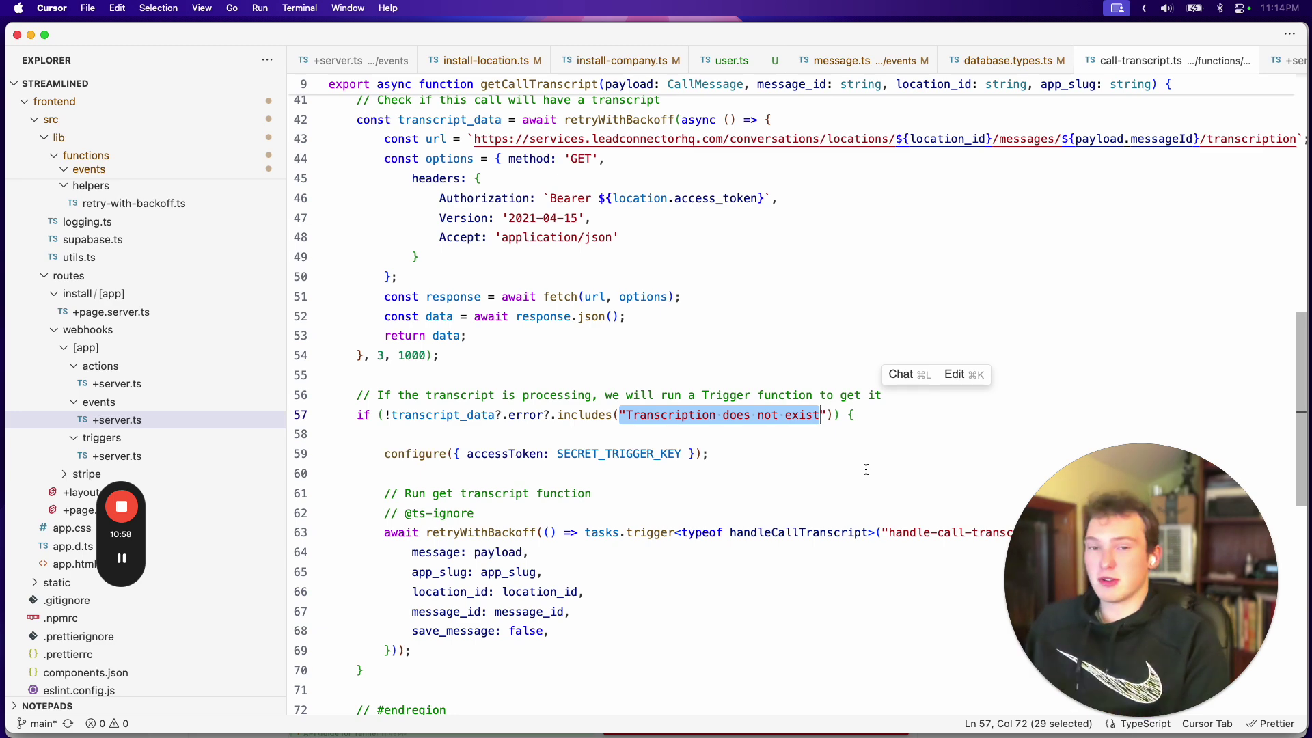
pyautogui.click(695, 435)
pyautogui.moveTo(627, 414); pyautogui.dragTo(791, 432)
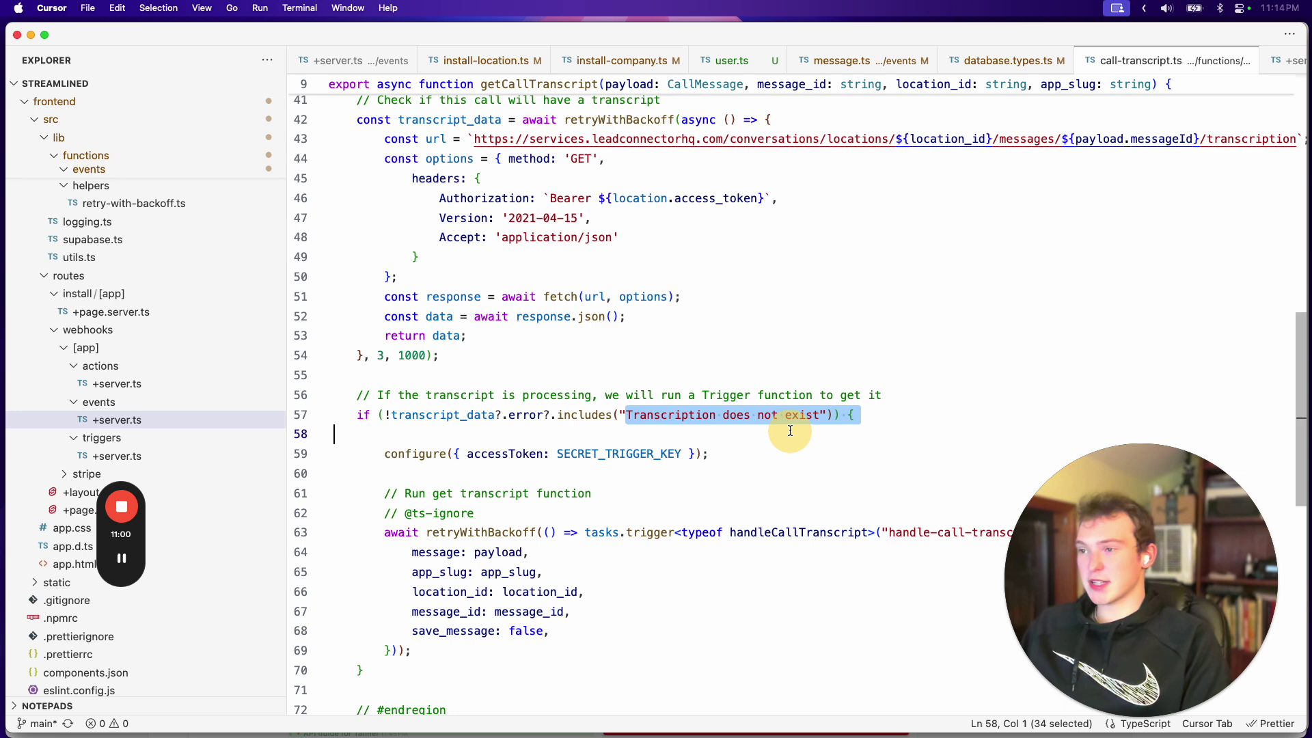
pyautogui.click(726, 470)
pyautogui.scroll(-4, 544, 520)
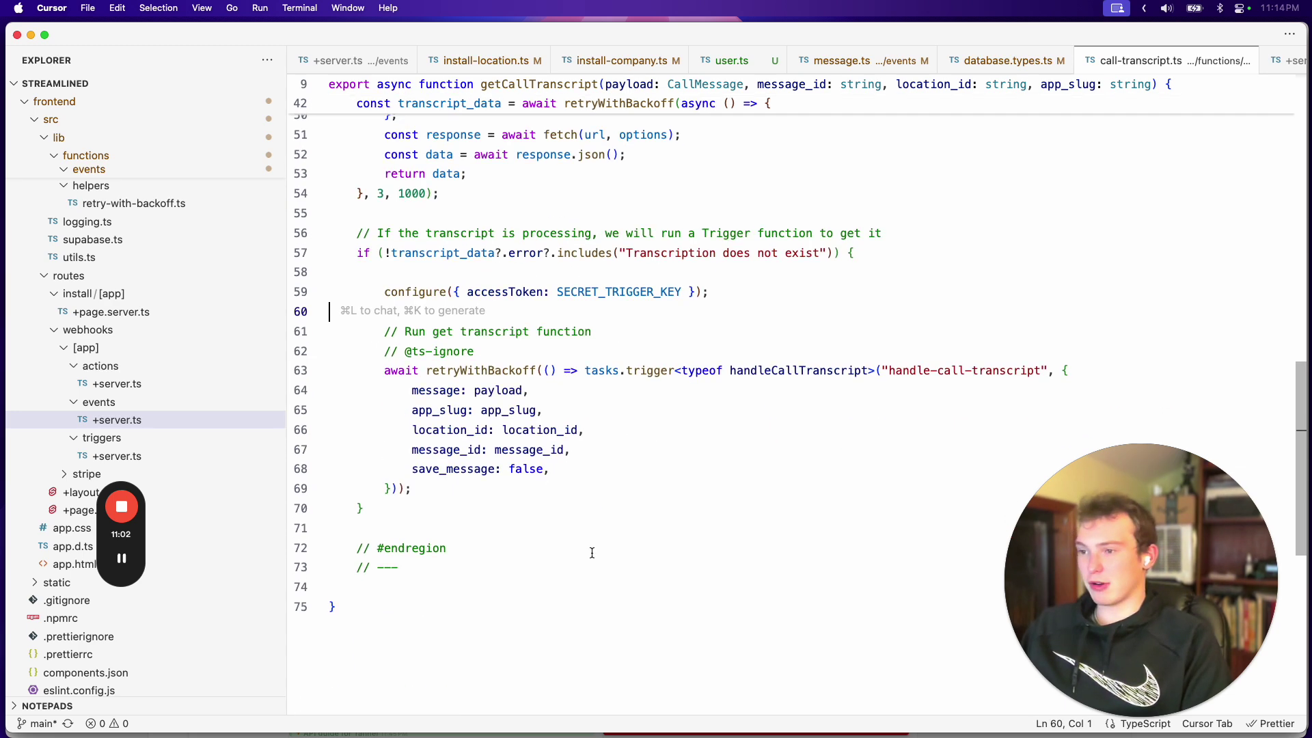
# Step: Open the handleCallTranscript task in trigger/actions and examine its MAX_ATTEMPTS and DELAY_SECONDS retry settings
pyautogui.hotkey('ctrl', '-')
pyautogui.scroll(-1, 647, 468)
pyautogui.scroll(-3, 646, 467)
pyautogui.click(743, 266)
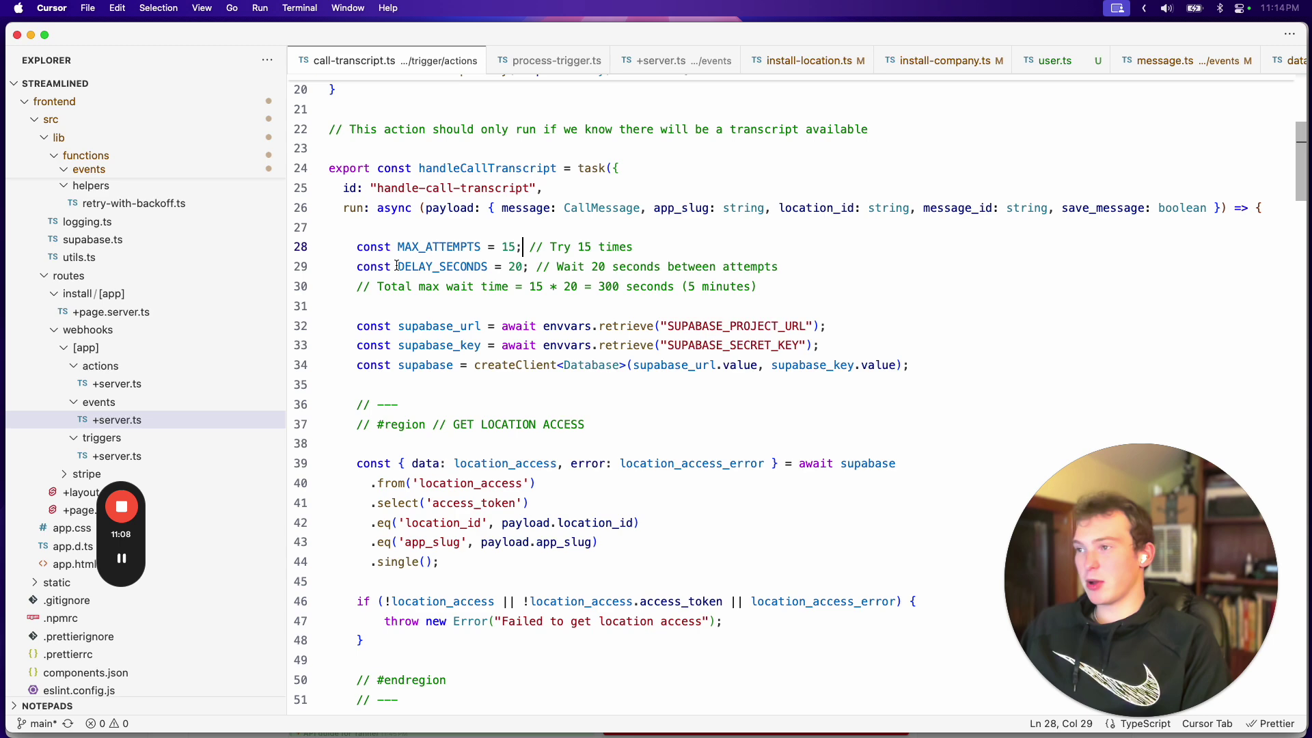
pyautogui.moveTo(398, 266); pyautogui.dragTo(535, 268)
pyautogui.click(535, 267)
pyautogui.click(578, 266)
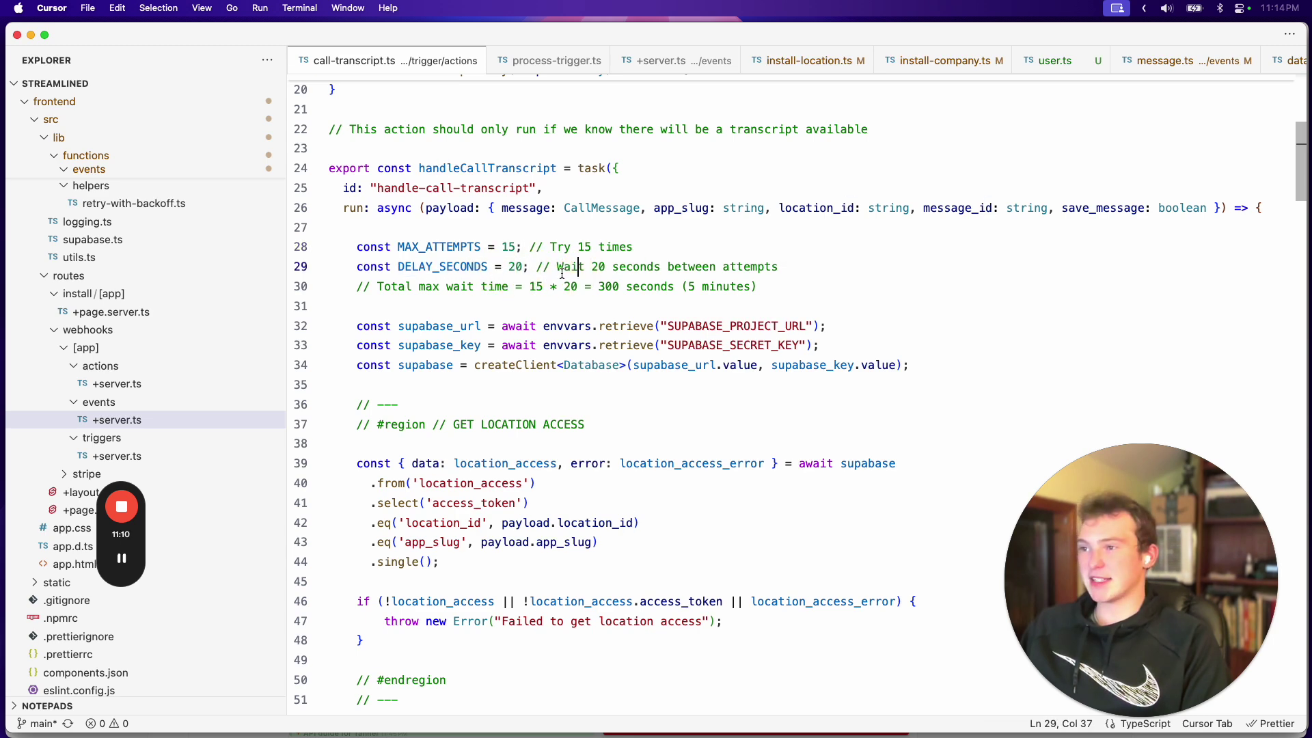
pyautogui.click(793, 267)
pyautogui.scroll(-2, 780, 338)
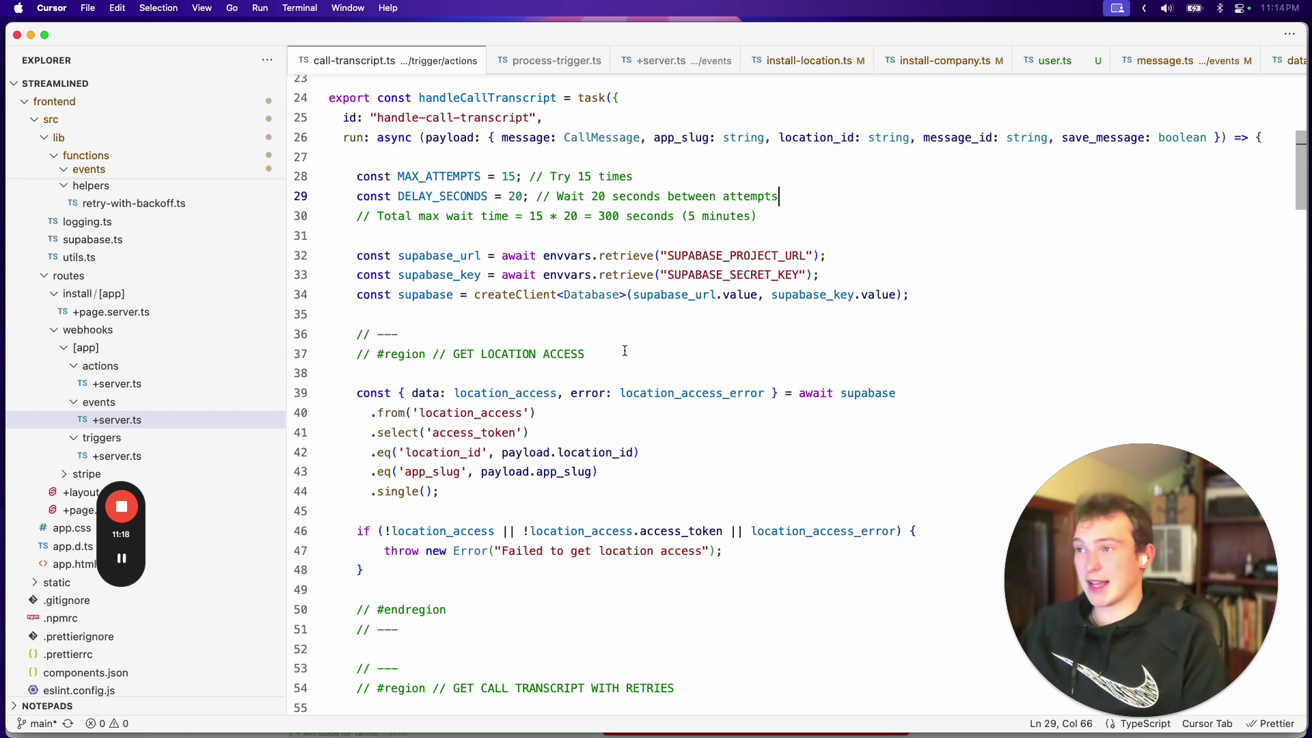
# Step: Examine the task's GET LOCATION ACCESS query and the GET CALL TRANSCRIPT WITH RETRIES loop
pyautogui.scroll(-3, 624, 351)
pyautogui.click(625, 266)
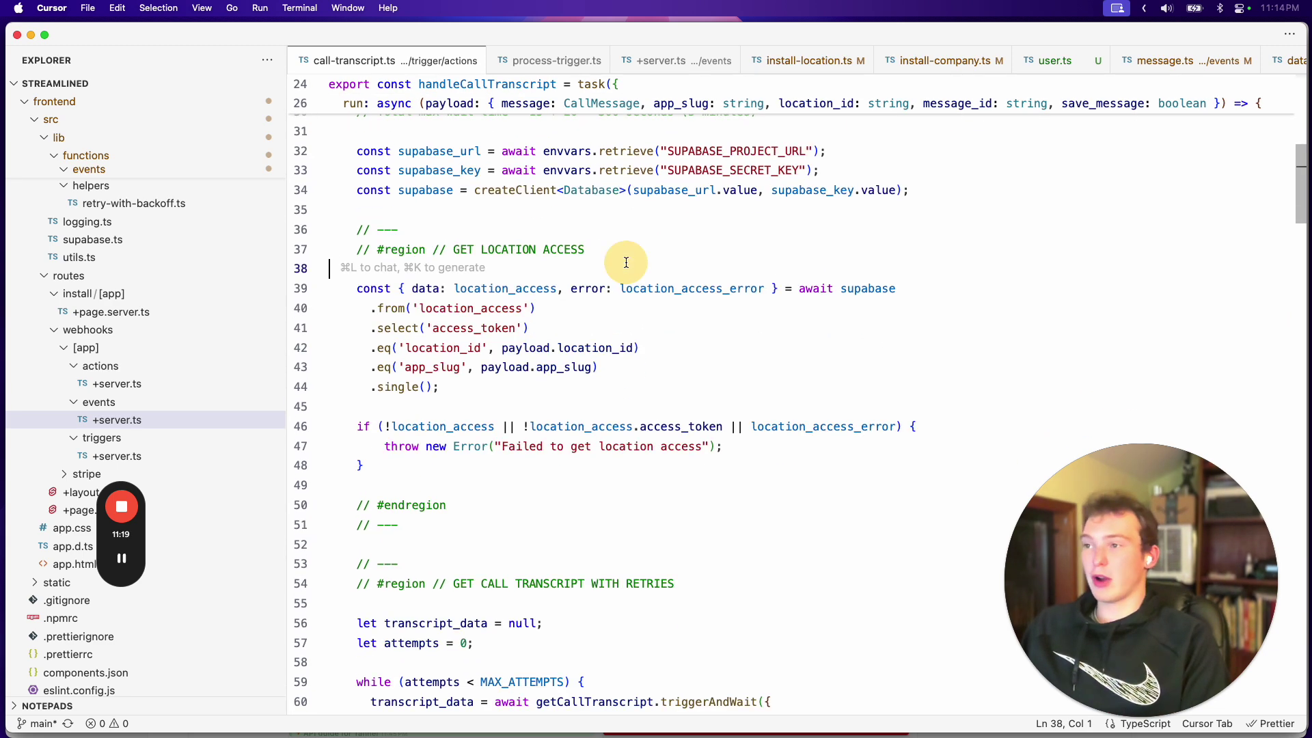
pyautogui.click(498, 371)
pyautogui.scroll(-6, 547, 382)
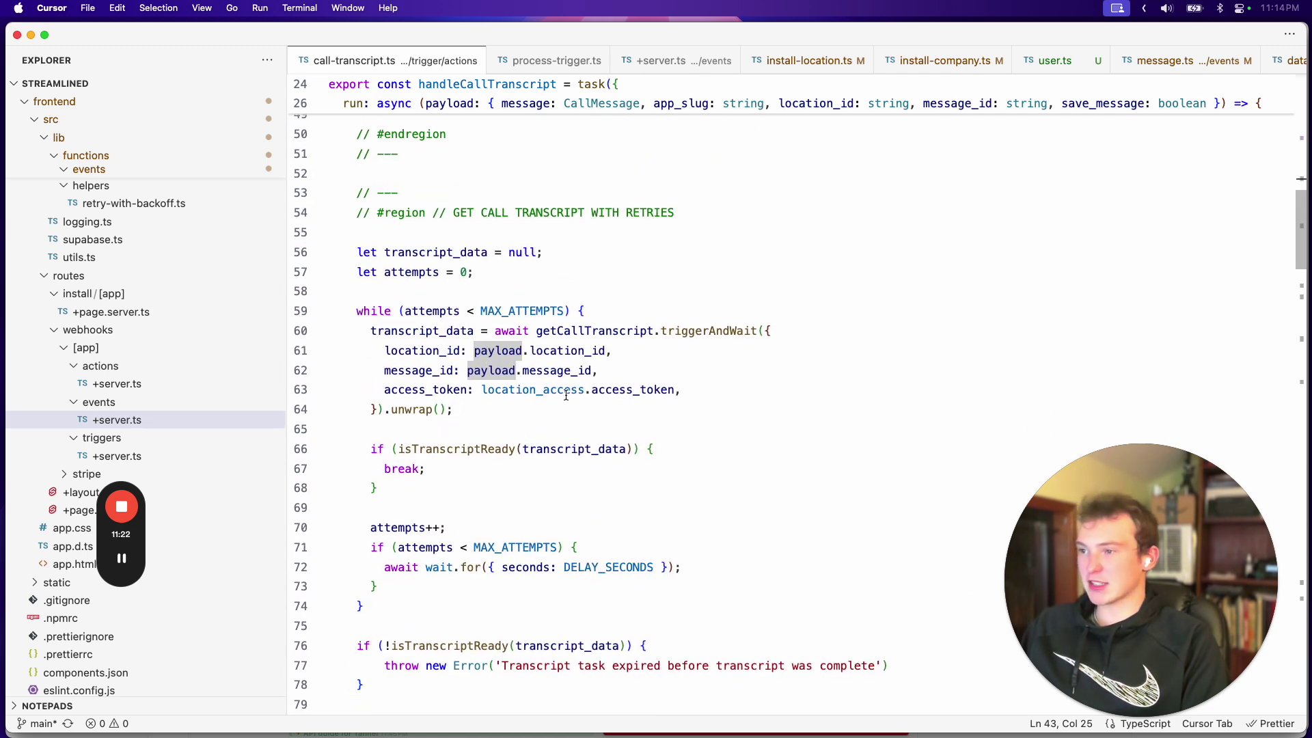
pyautogui.scroll(-2, 371, 272)
pyautogui.moveTo(356, 196); pyautogui.dragTo(624, 589)
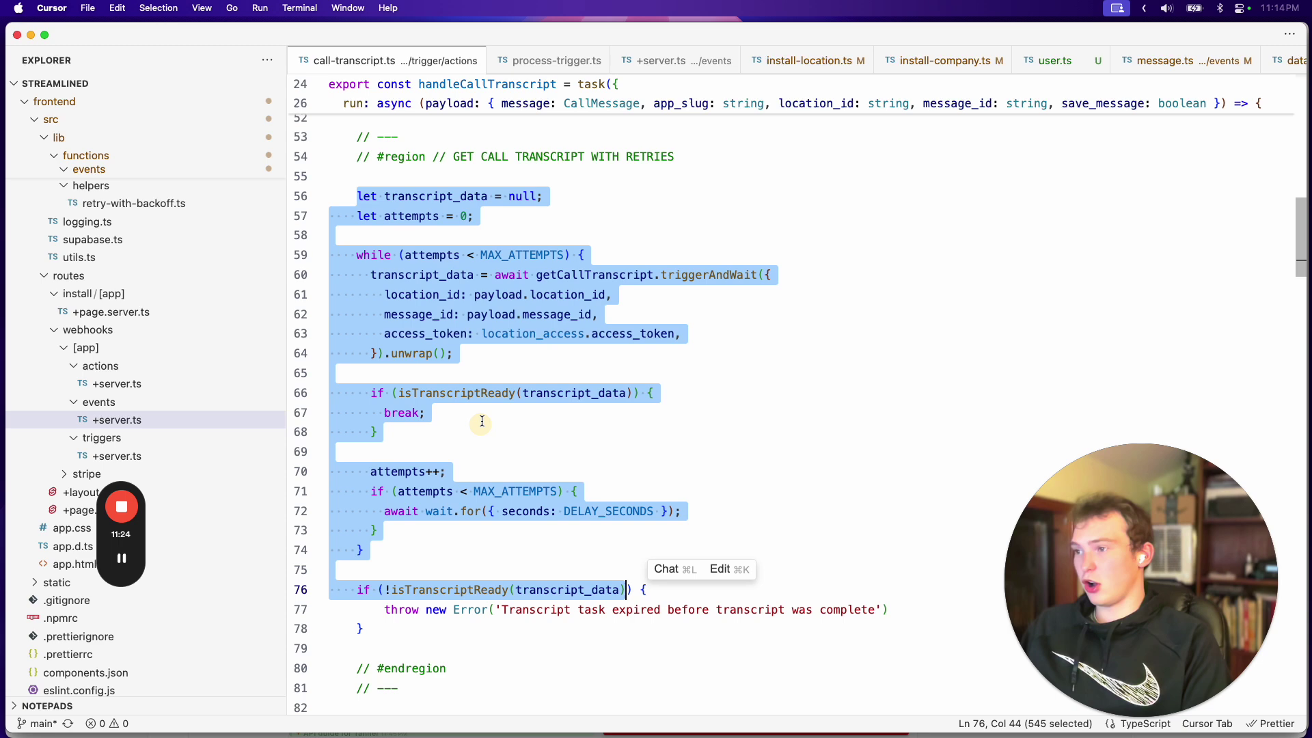
pyautogui.click(480, 420)
pyautogui.scroll(-3, 515, 467)
pyautogui.scroll(2, 560, 461)
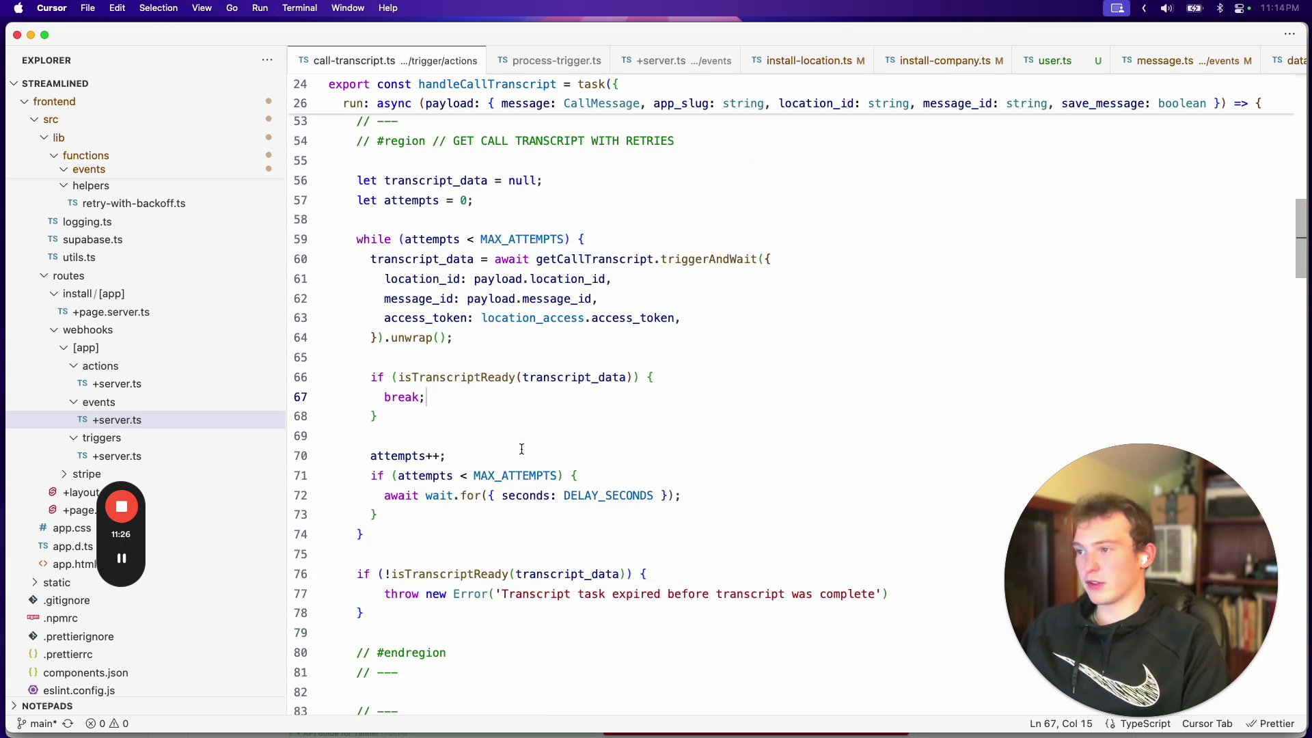
pyautogui.scroll(-10, 521, 449)
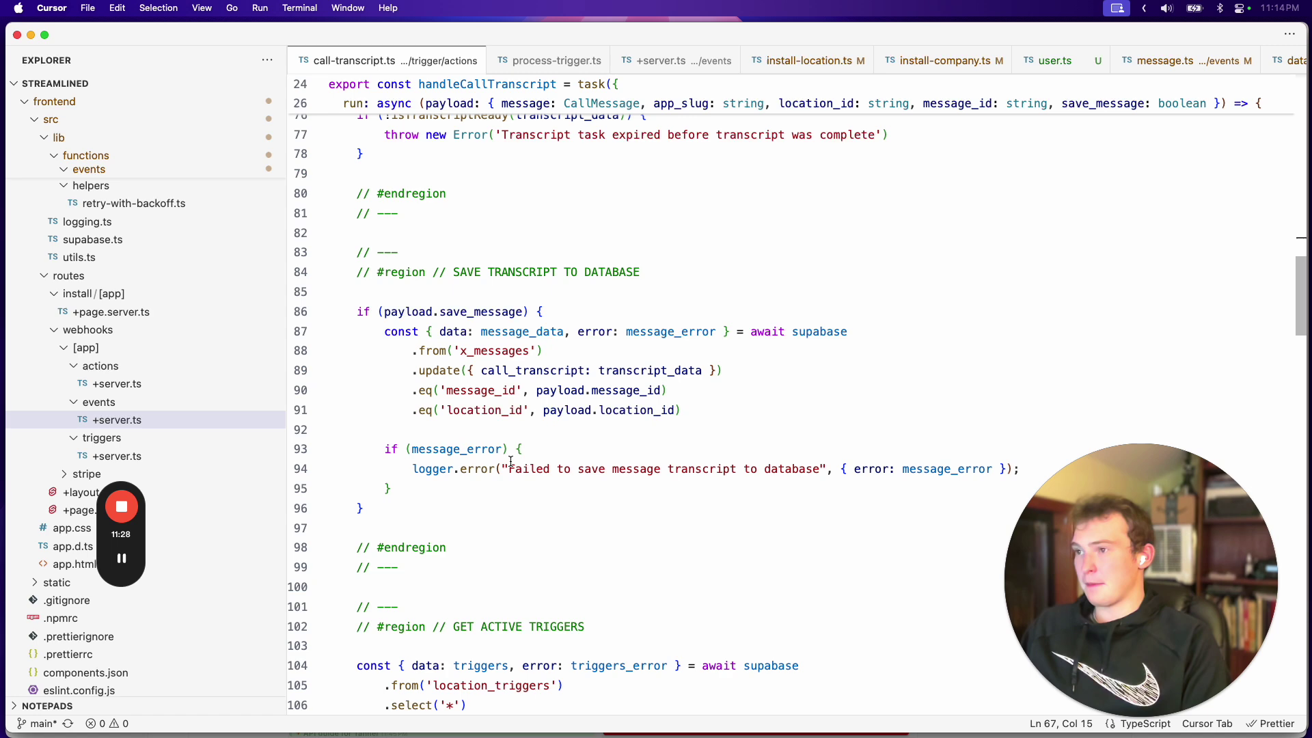
# Step: Examine the SAVE TRANSCRIPT TO DATABASE block and the save_message payload parameter that controls it
pyautogui.scroll(-1, 511, 462)
pyautogui.moveTo(401, 451); pyautogui.dragTo(360, 257)
pyautogui.click(449, 469)
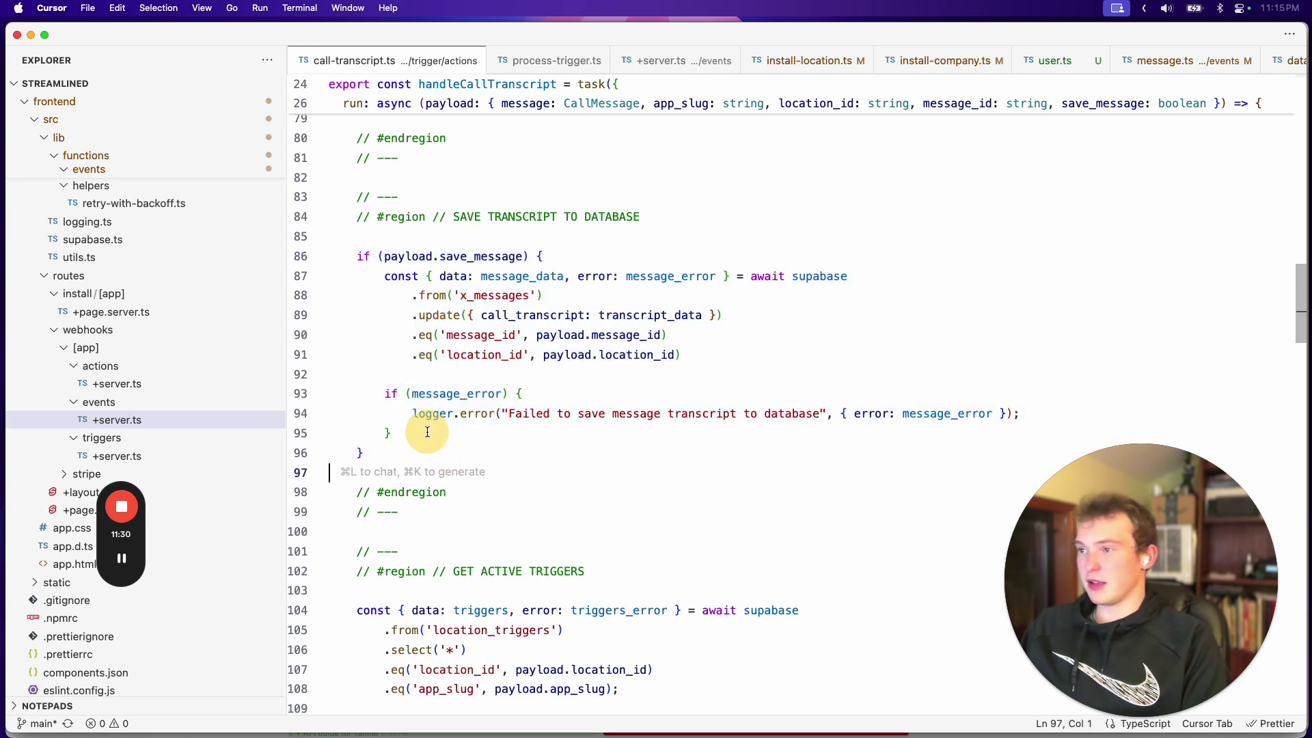
pyautogui.scroll(8, 457, 439)
pyautogui.scroll(15, 530, 495)
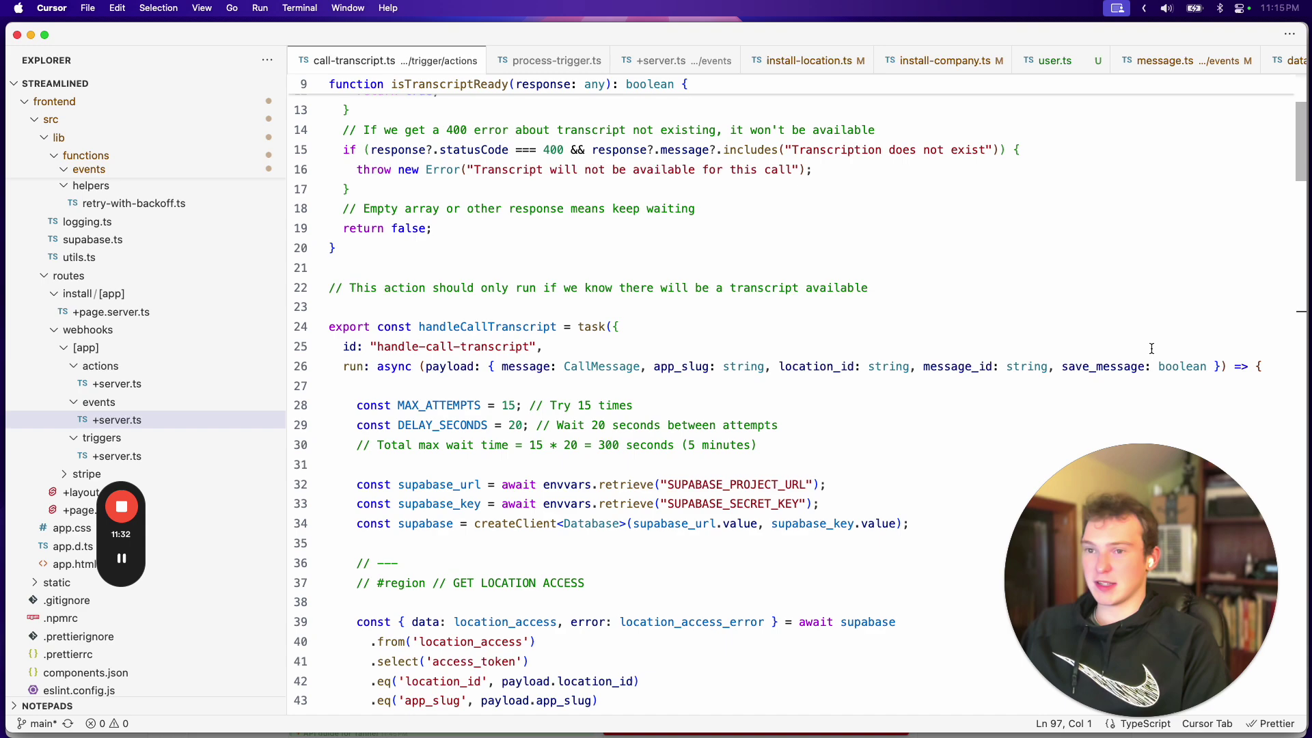
pyautogui.doubleClick(1108, 362)
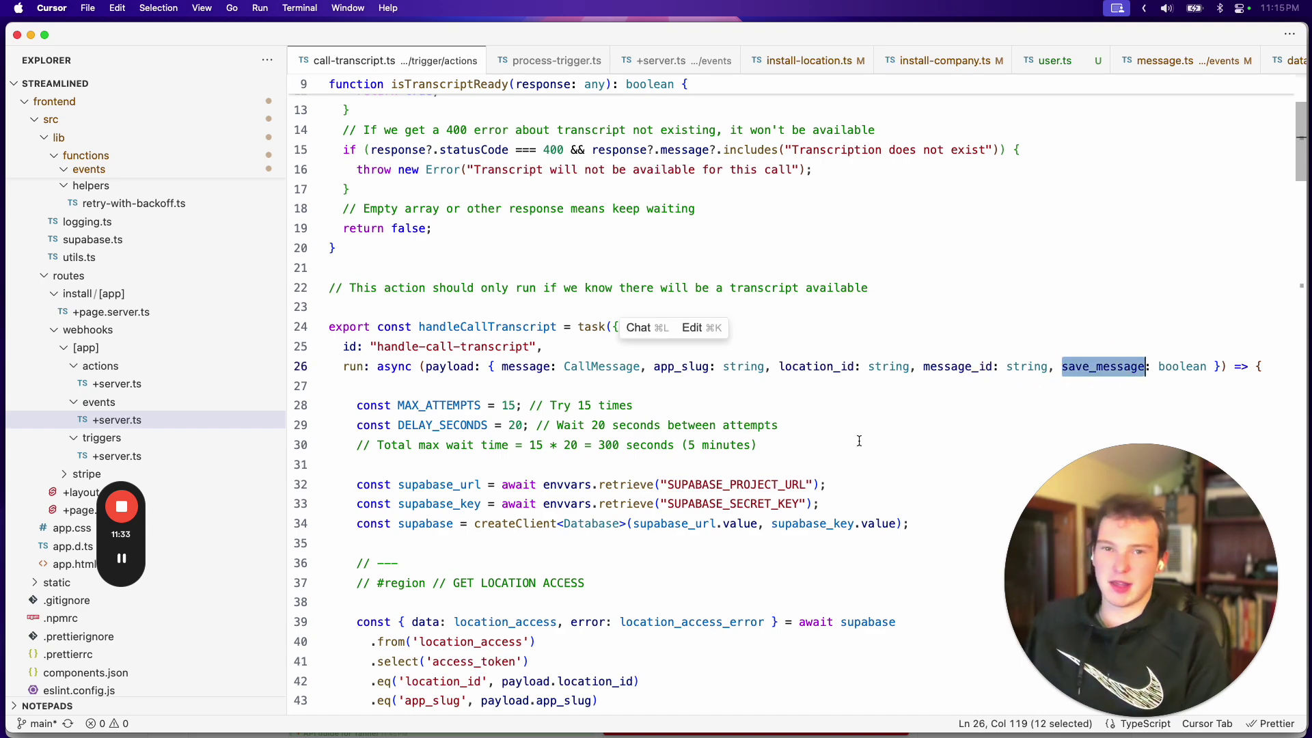
pyautogui.scroll(-20, 859, 440)
pyautogui.click(396, 365)
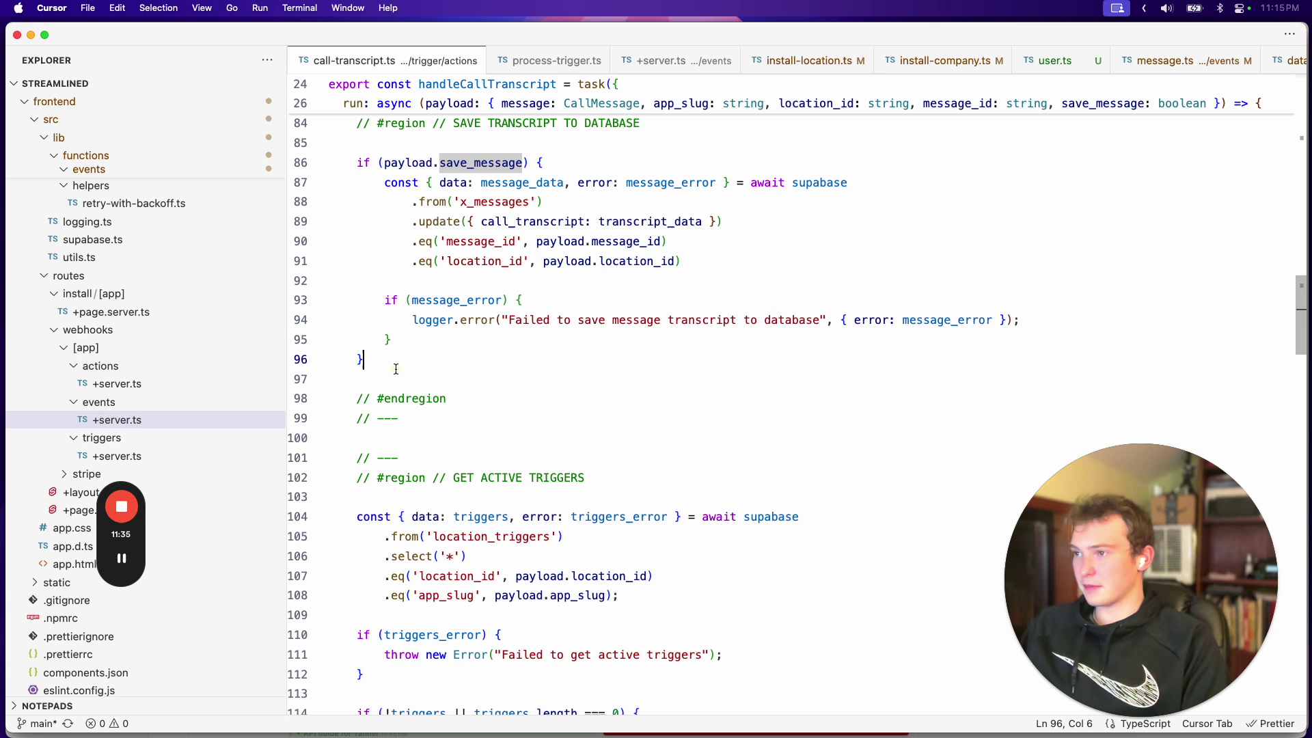
# Step: Examine the GET ACTIVE TRIGGERS region with its location_triggers query, error check and early return
pyautogui.scroll(-3, 478, 397)
pyautogui.scroll(-4, 625, 325)
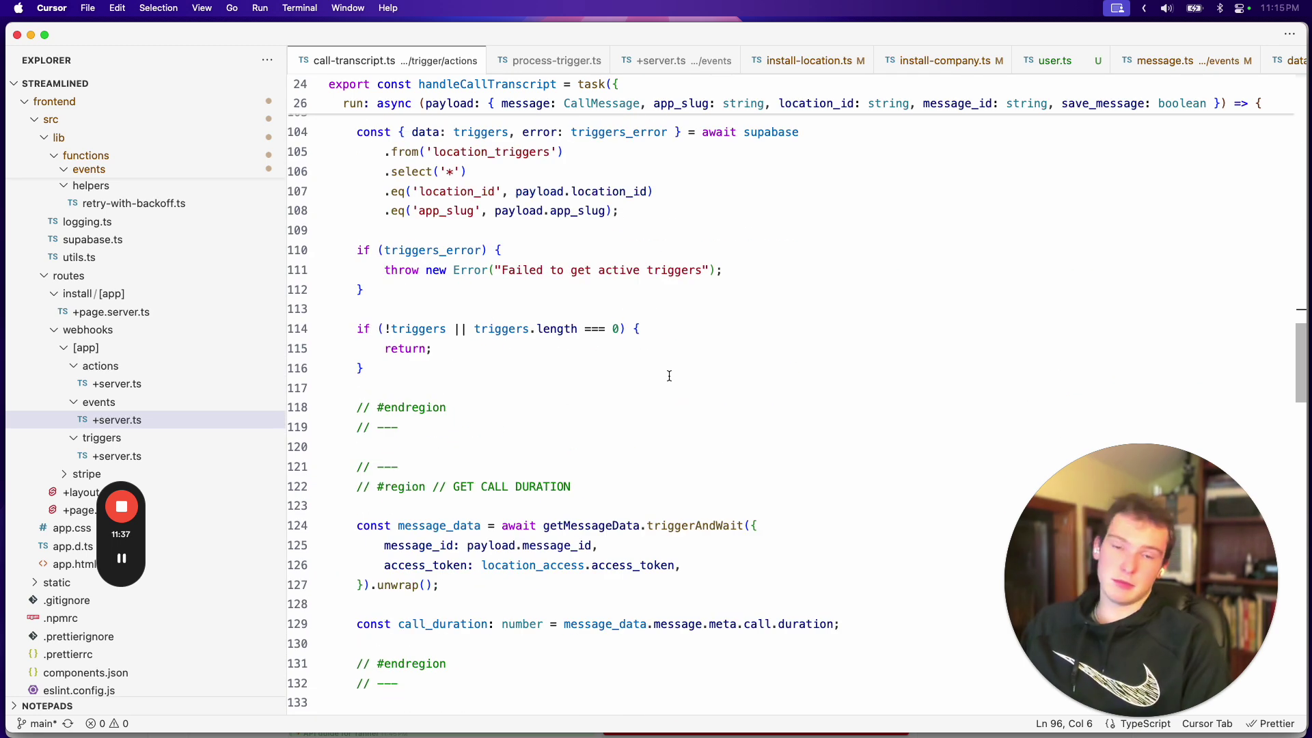
pyautogui.scroll(4, 669, 376)
pyautogui.scroll(-3, 605, 409)
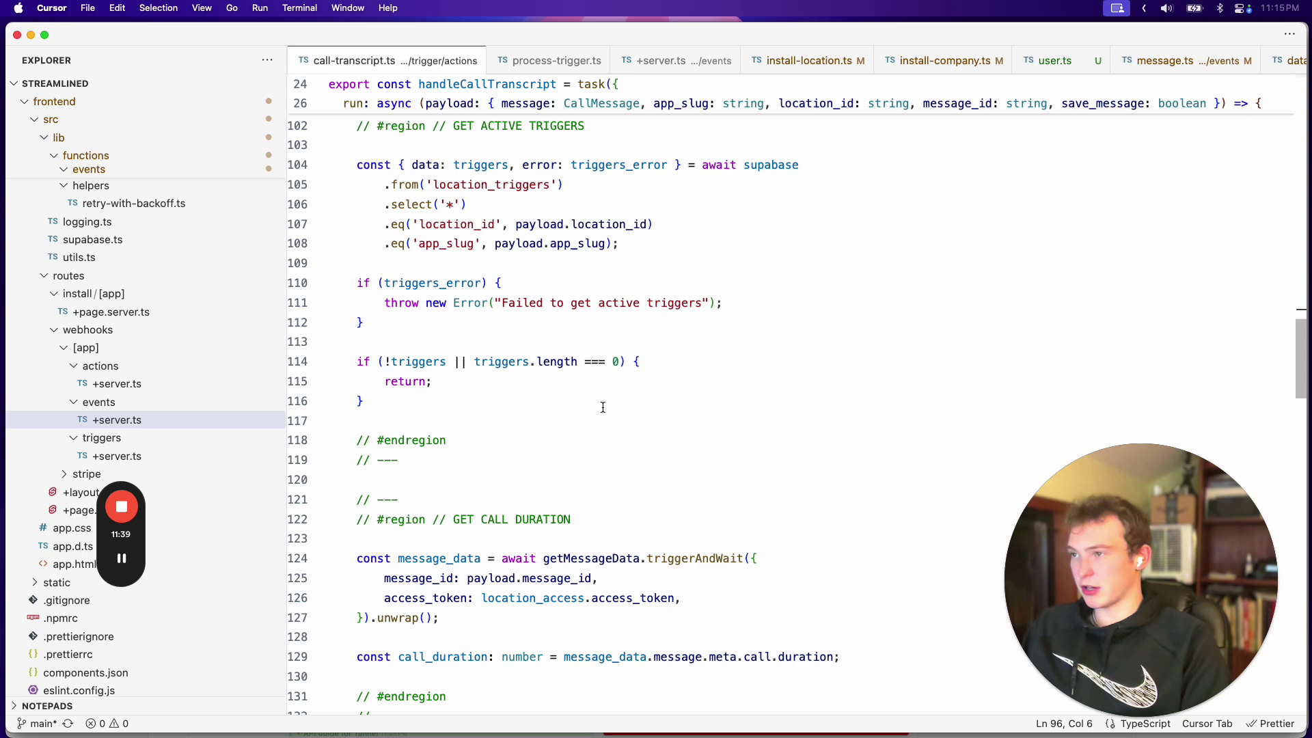
pyautogui.scroll(1, 516, 432)
pyautogui.scroll(1, 516, 433)
pyautogui.moveTo(391, 484); pyautogui.dragTo(349, 209)
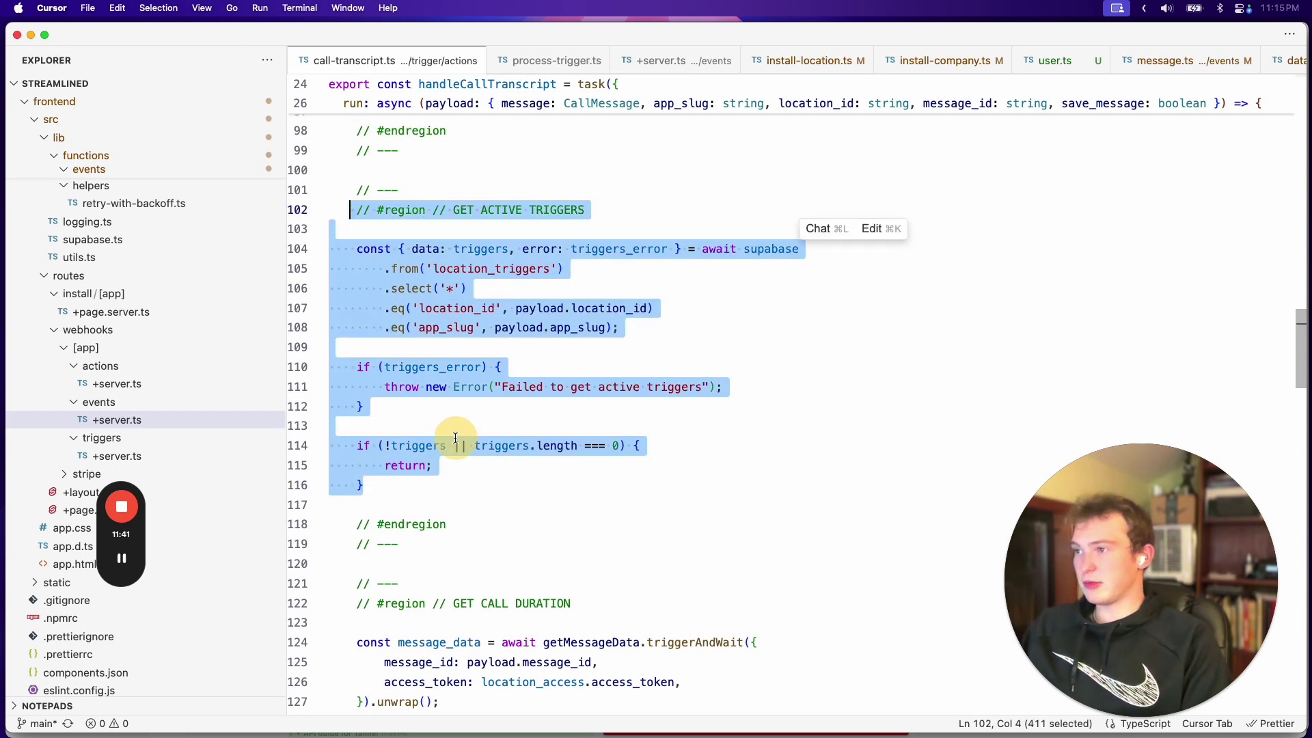
# Step: Examine the GET CALL DURATION region and the formatted_transcript code under FORMAT CALL TRANSCRIPT
pyautogui.scroll(-6, 456, 439)
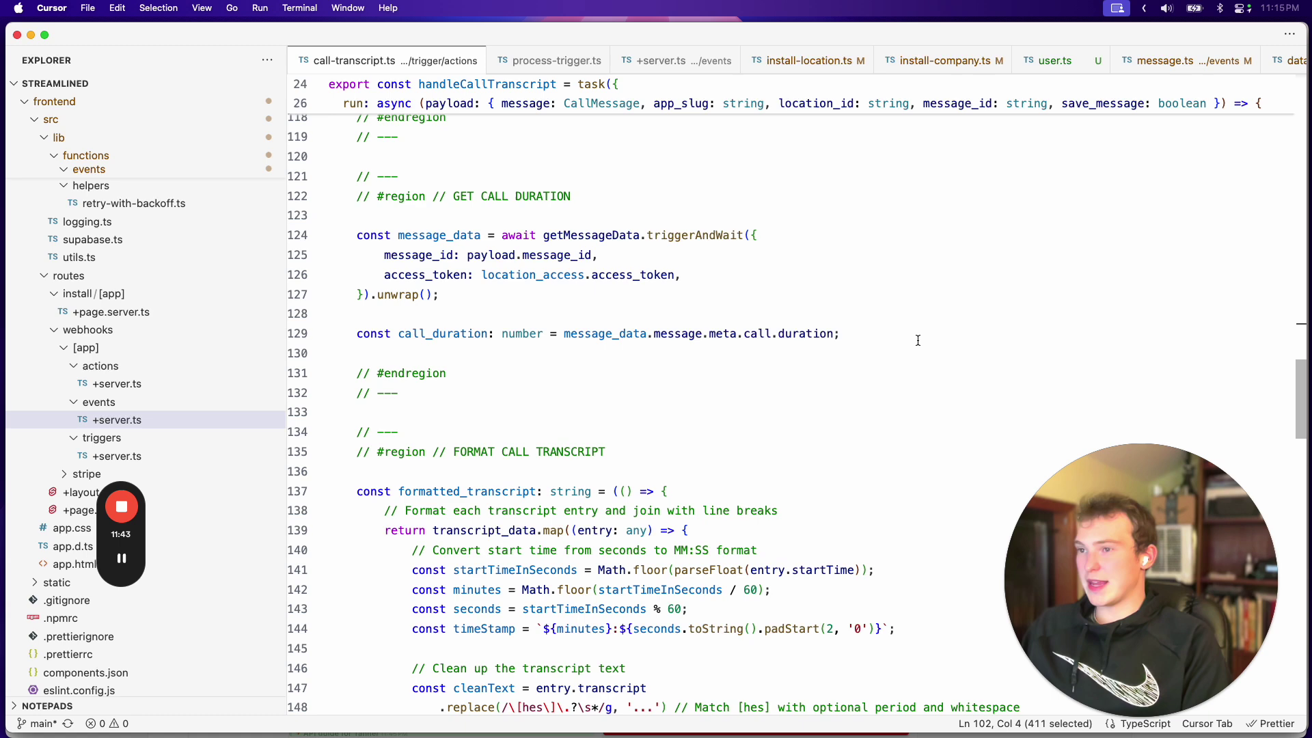
pyautogui.moveTo(917, 340); pyautogui.dragTo(356, 235)
pyautogui.click(445, 372)
pyautogui.scroll(-5, 479, 397)
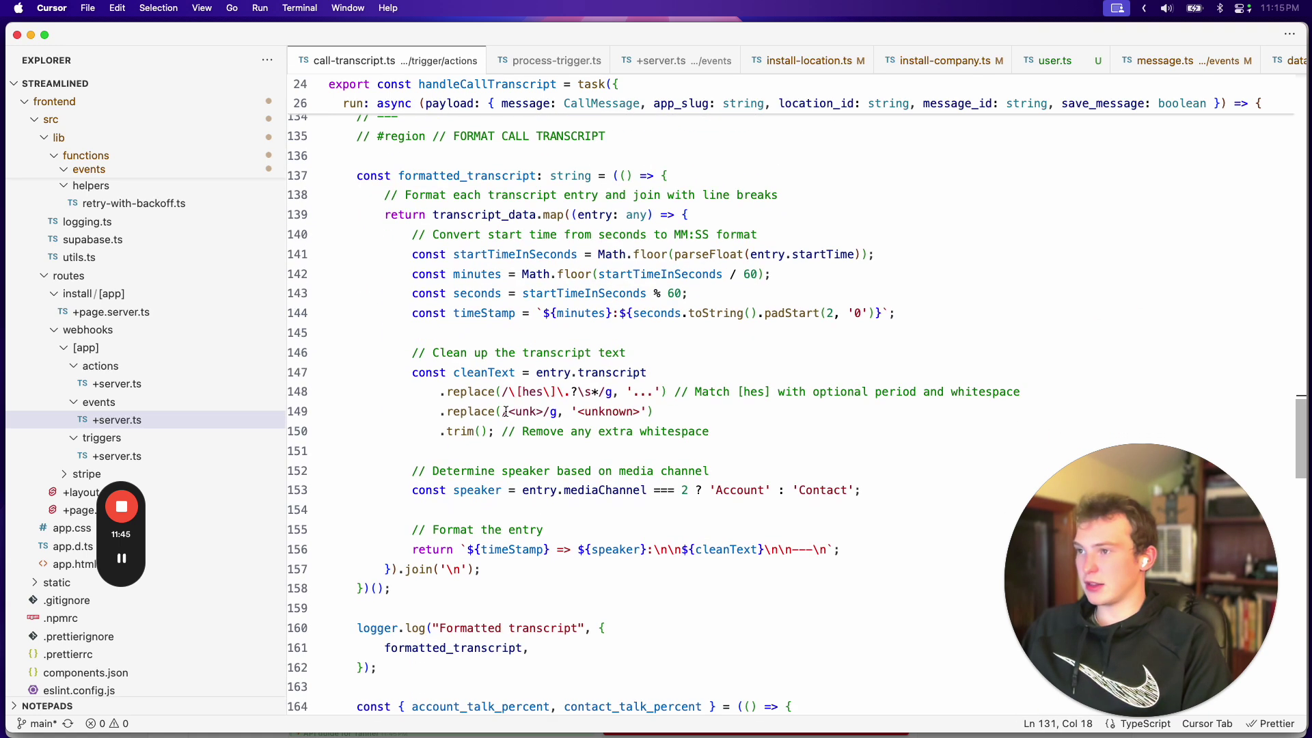
pyautogui.scroll(-2, 505, 411)
pyautogui.moveTo(434, 512); pyautogui.dragTo(349, 206)
pyautogui.click(532, 349)
# Step: Examine the account and contact talk percentage calculation, continuing down to the RUN TRIGGERS loop
pyautogui.scroll(-3, 528, 382)
pyautogui.scroll(-6, 529, 397)
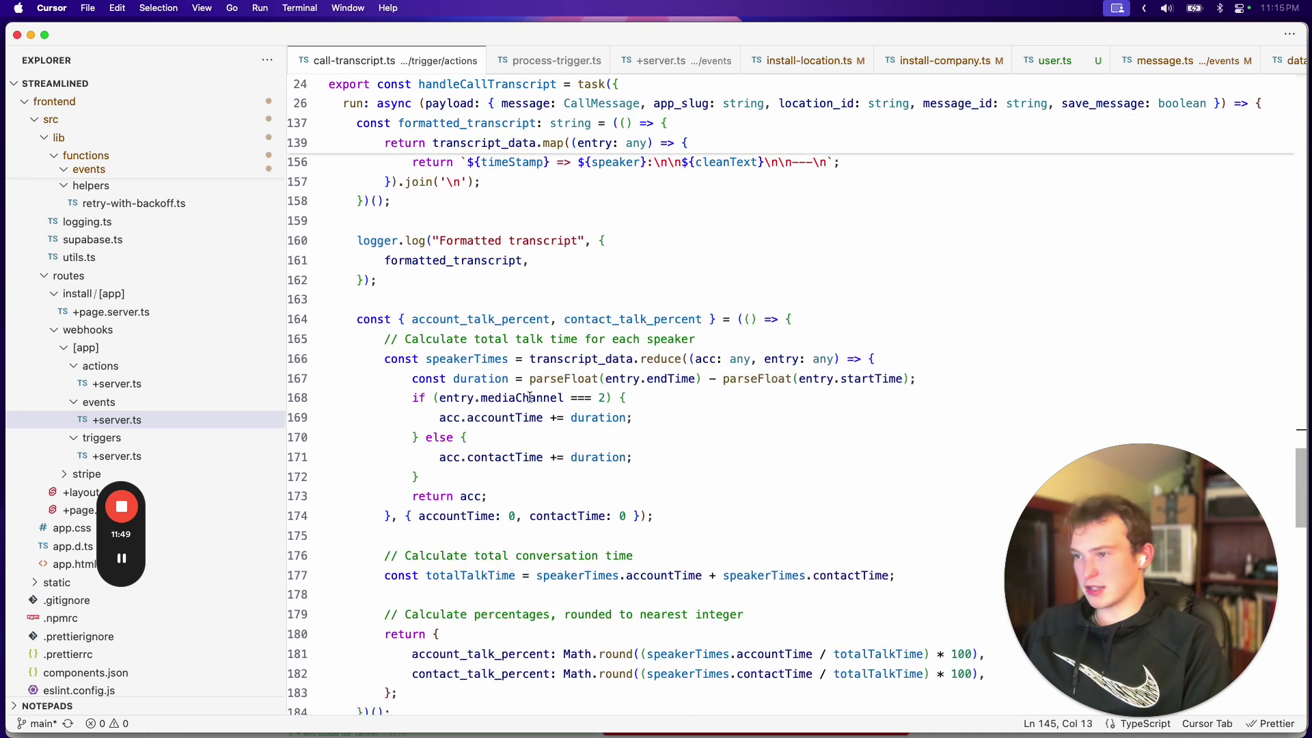
pyautogui.scroll(2, 530, 397)
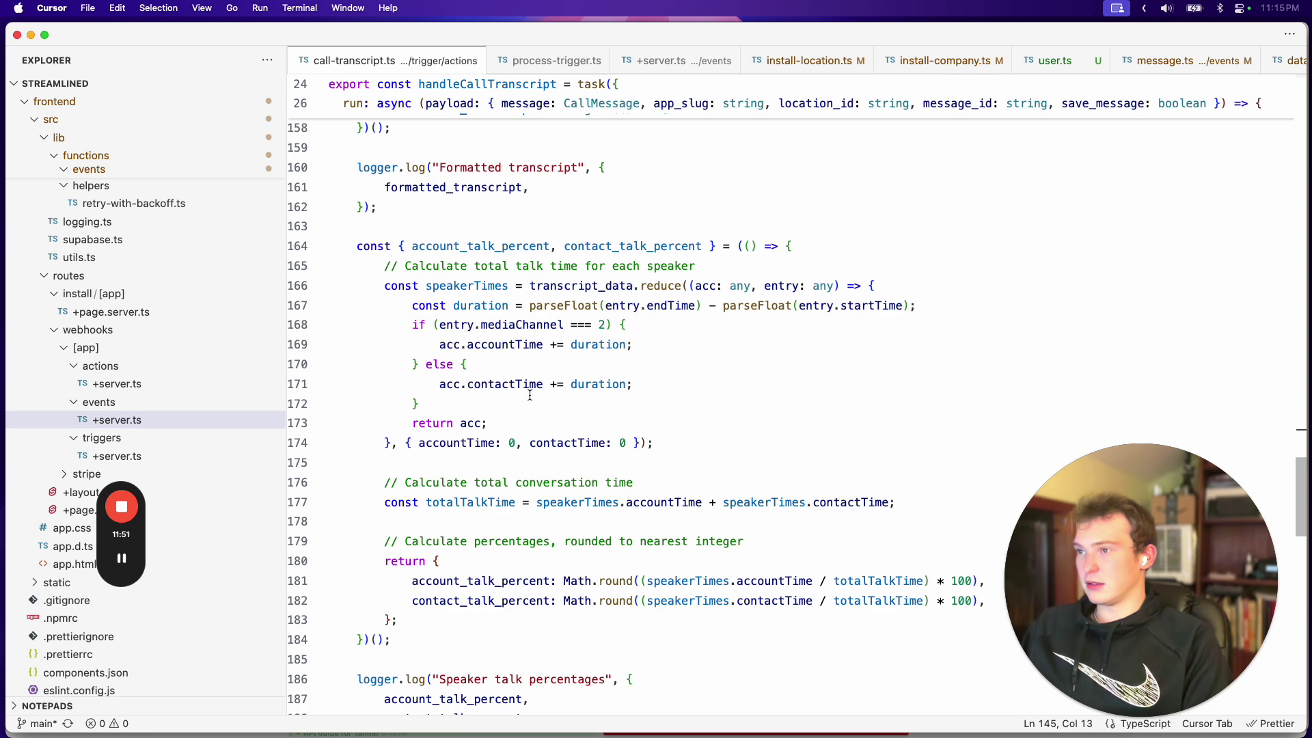
pyautogui.scroll(-2, 397, 573)
pyautogui.moveTo(398, 573); pyautogui.dragTo(355, 170)
pyautogui.click(581, 328)
pyautogui.scroll(-5, 553, 445)
pyautogui.scroll(-5, 552, 445)
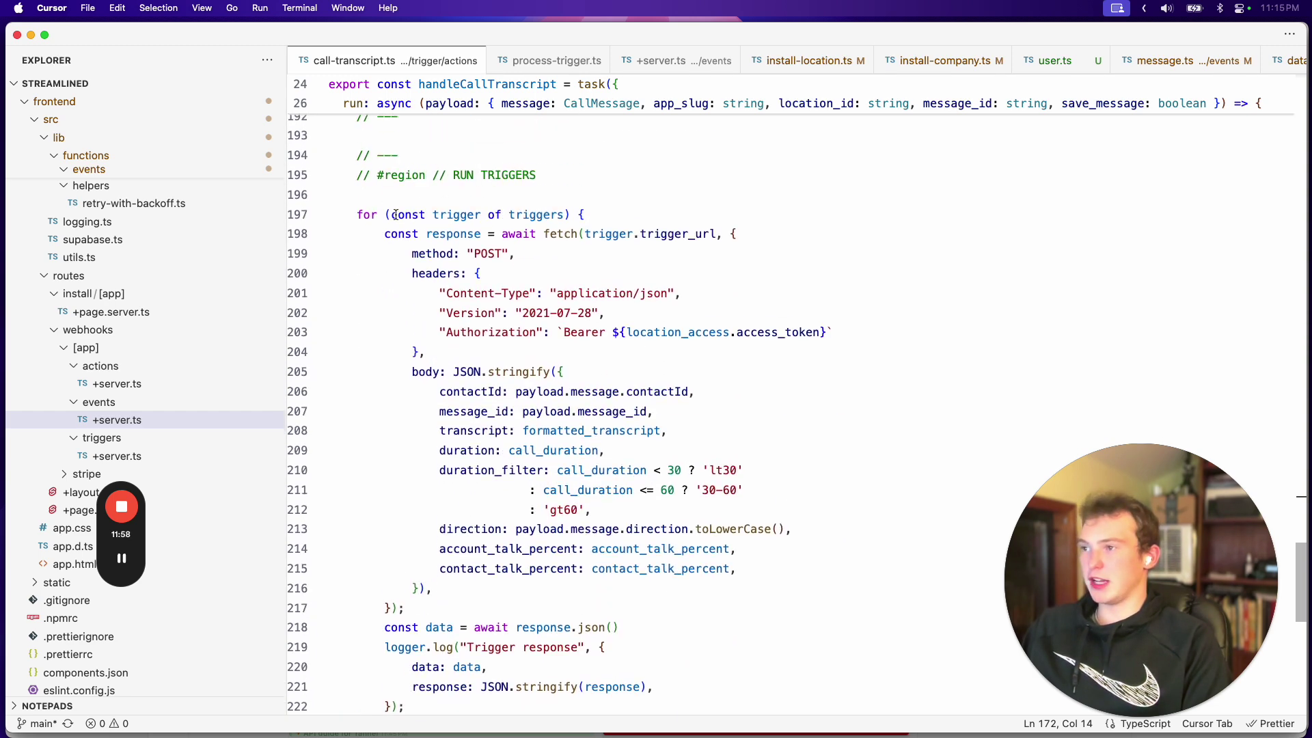
# Step: Examine the RUN TRIGGERS loop over the triggers, including the POST fetch to trigger.trigger_url and the fields in its JSON body
pyautogui.moveTo(393, 215); pyautogui.dragTo(529, 214)
pyautogui.doubleClick(478, 215)
pyautogui.click(541, 214)
pyautogui.click(603, 209)
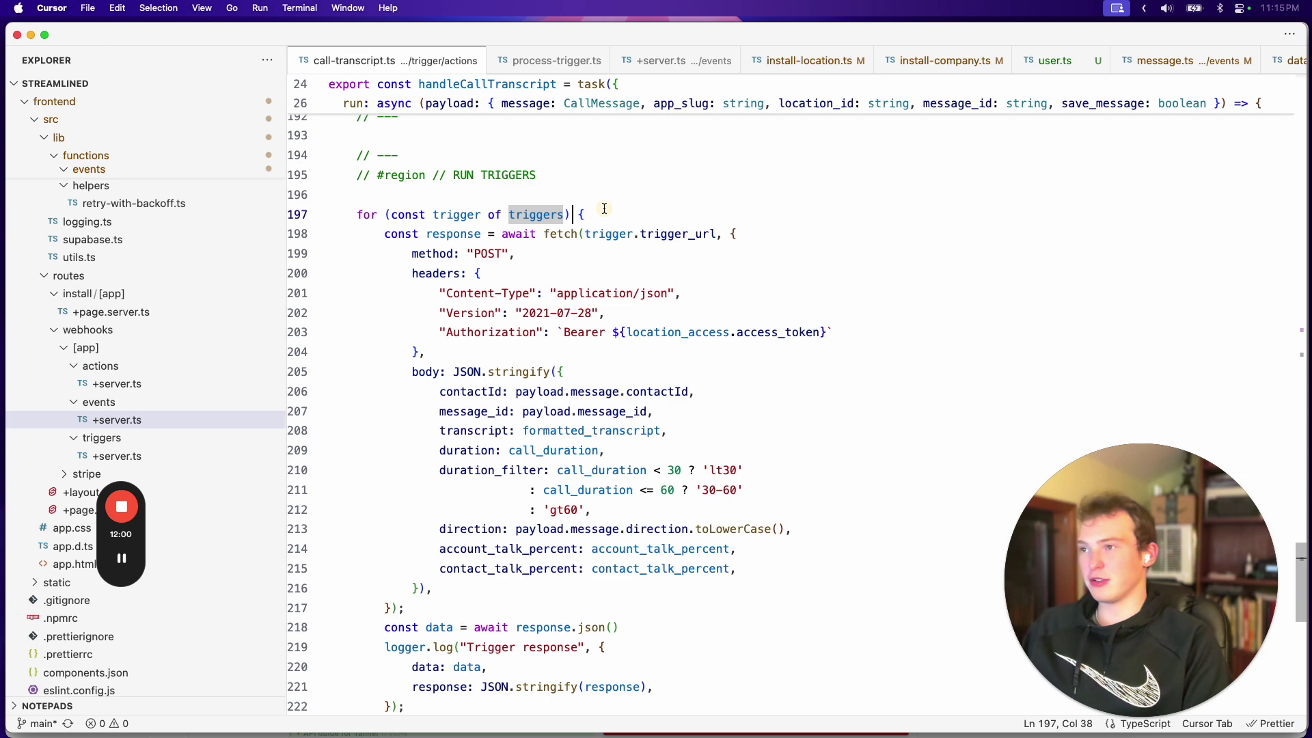
pyautogui.scroll(-2, 604, 208)
pyautogui.moveTo(403, 166); pyautogui.dragTo(576, 448)
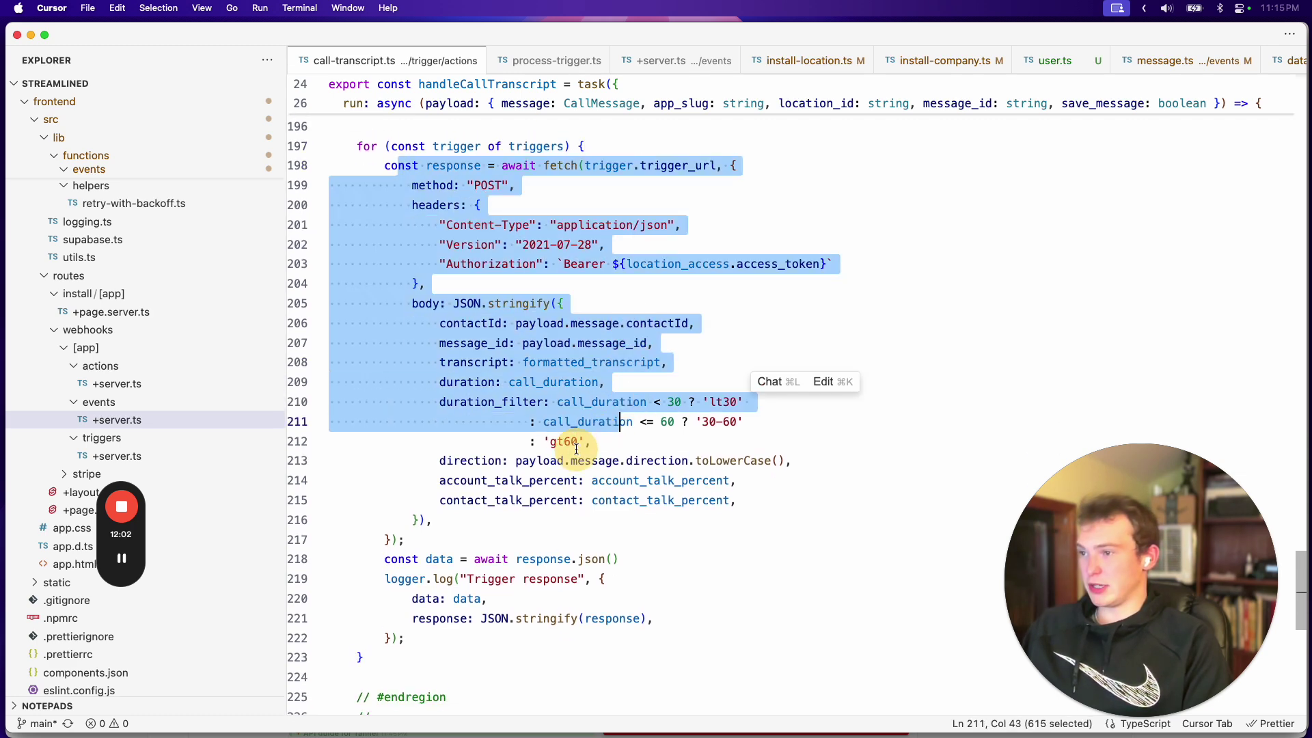
pyautogui.click(668, 361)
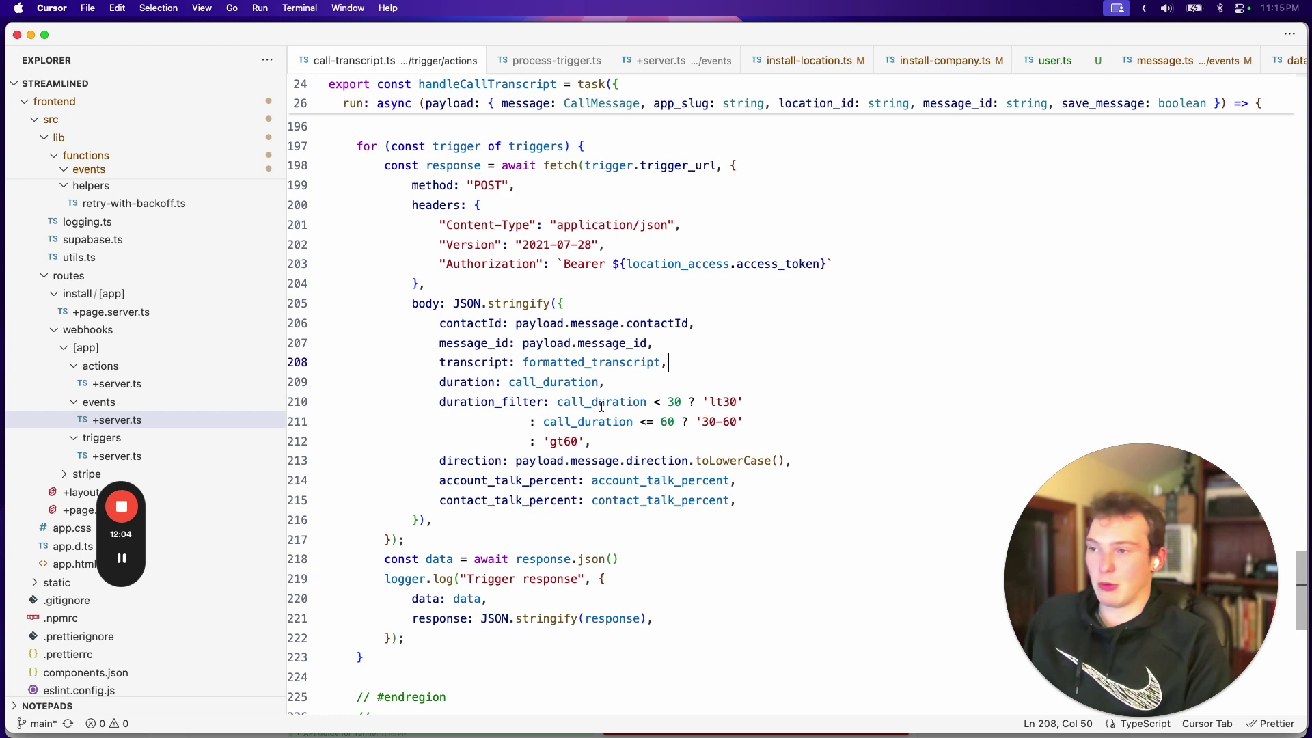
pyautogui.scroll(-1, 602, 406)
pyautogui.scroll(2, 591, 464)
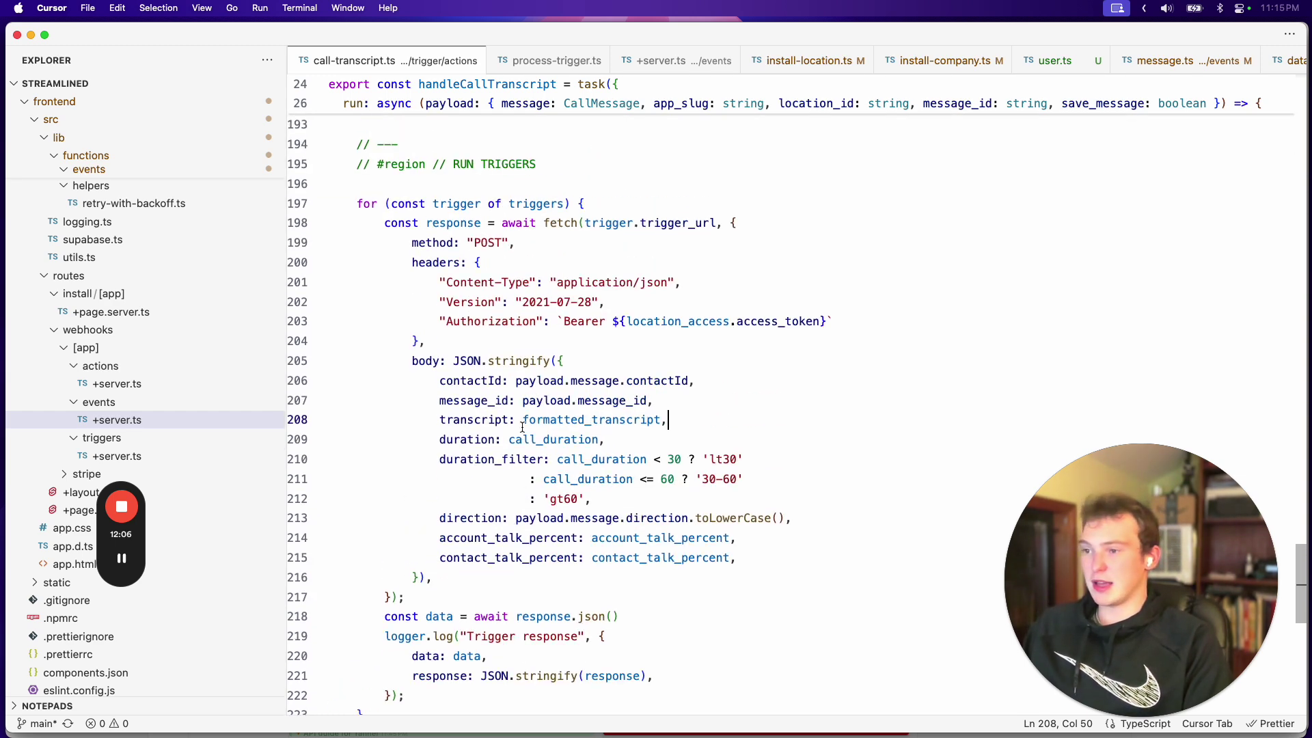
pyautogui.scroll(-2, 572, 489)
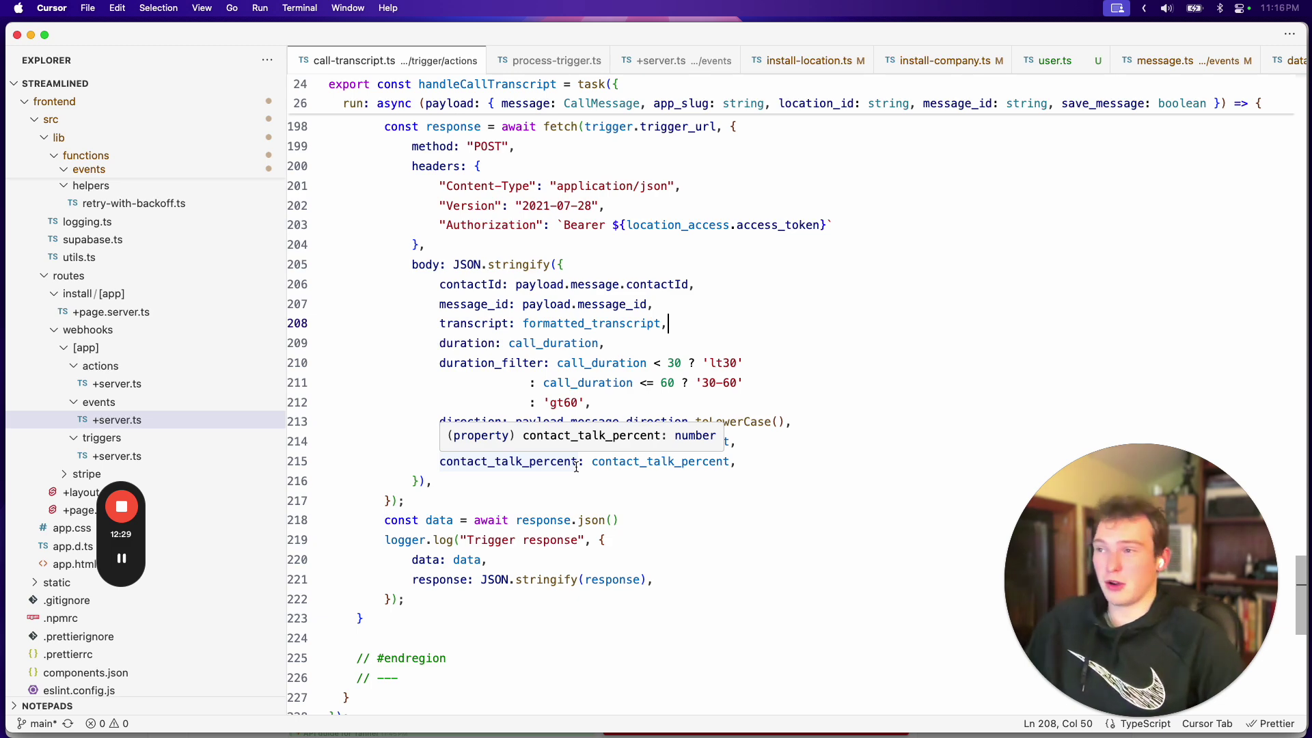
pyautogui.scroll(5, 580, 423)
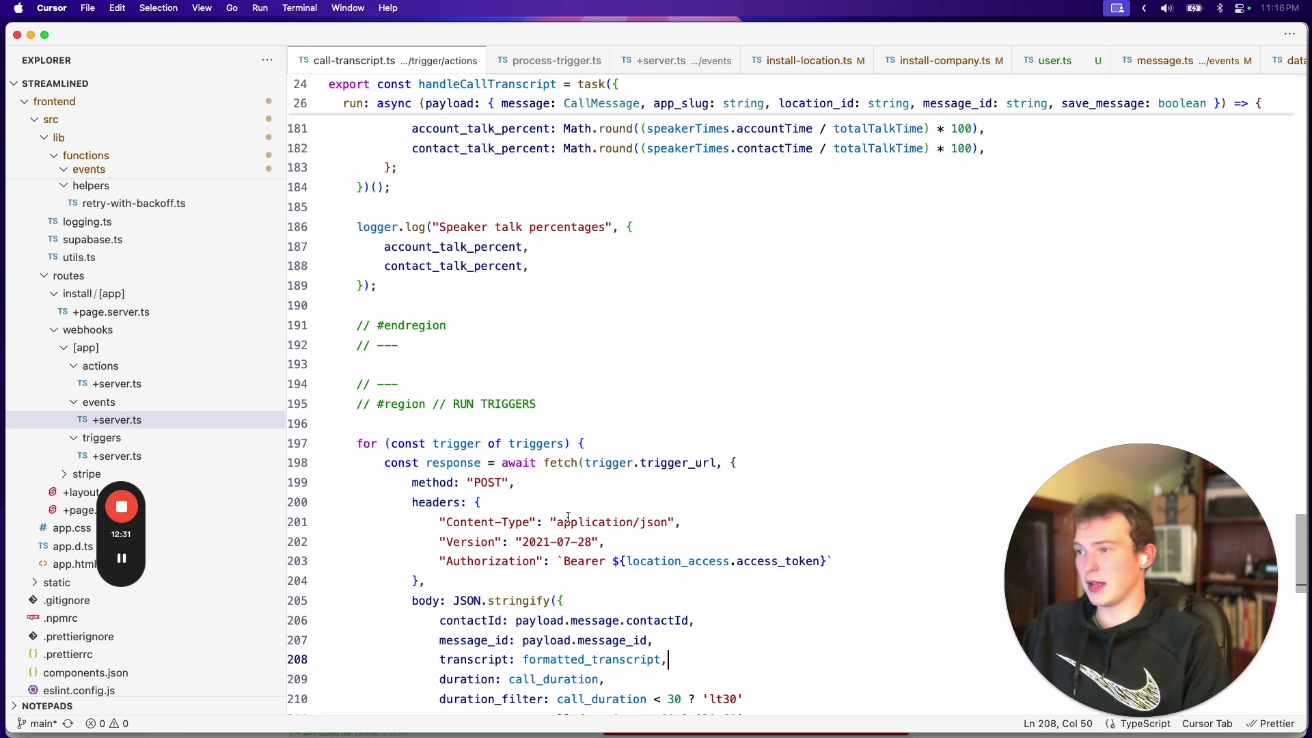